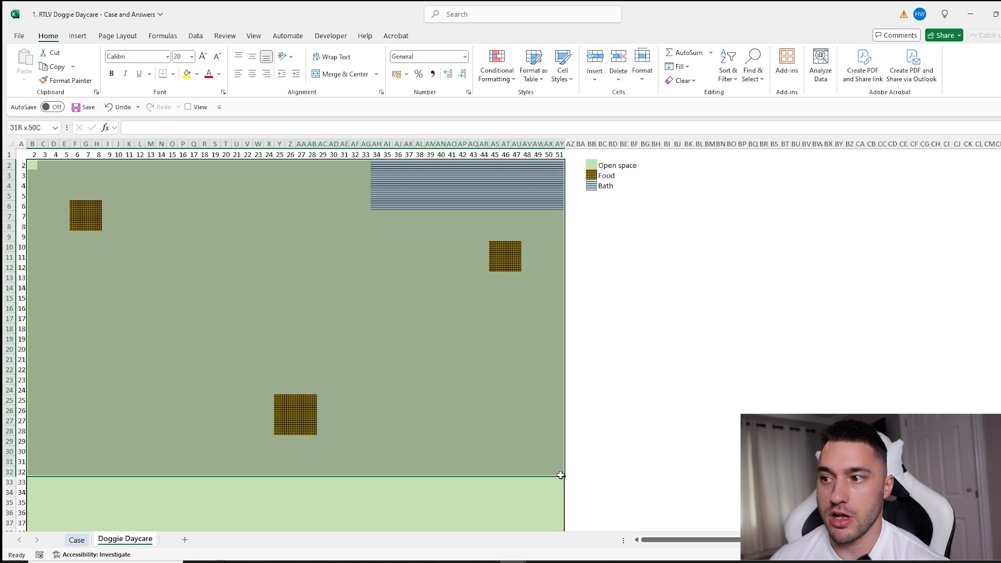
Examine the bath area on the Doggie Daycare map and the Level 1 movement turns on the Case sheet
{"action": "left_click_drag", "start_coordinate": [383, 160], "coordinate": [557, 207]}
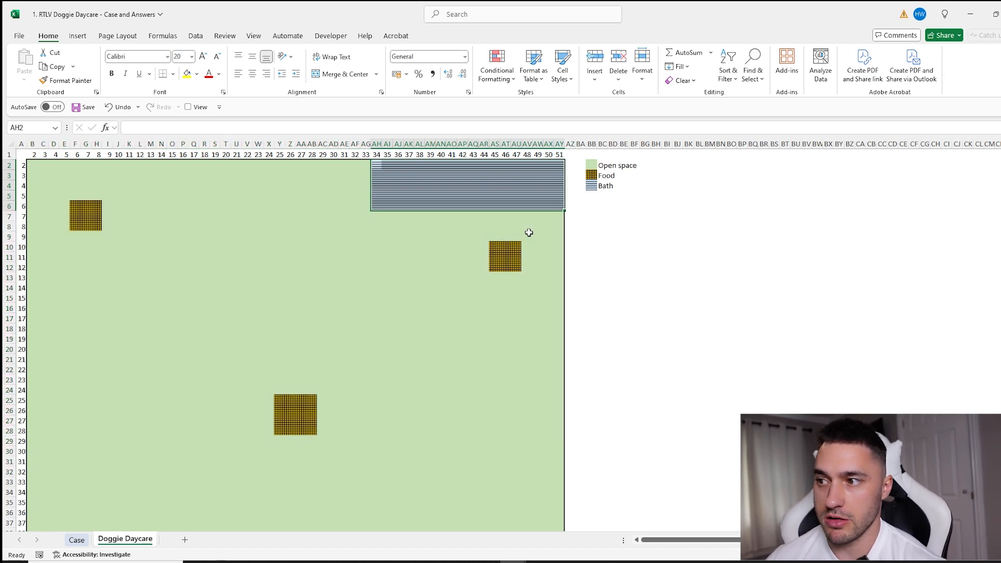
{"action": "left_click", "coordinate": [278, 288]}
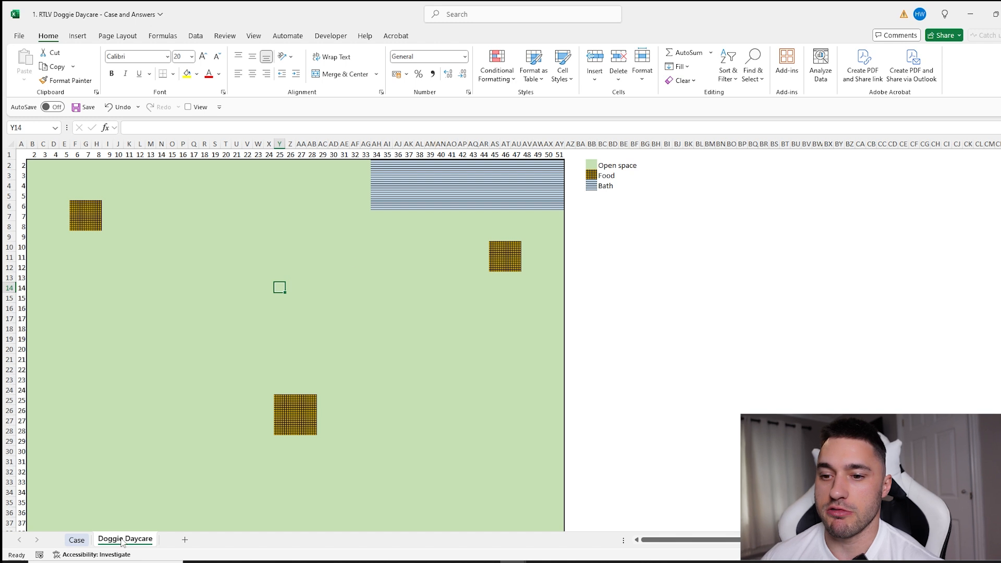
{"action": "left_click", "coordinate": [77, 540]}
{"action": "scroll", "coordinate": [326, 242], "scroll_direction": "down", "scroll_amount": 14}
{"action": "left_click_drag", "start_coordinate": [302, 219], "coordinate": [405, 221]}
{"action": "scroll", "coordinate": [376, 245], "scroll_direction": "up", "scroll_amount": 5}
{"action": "left_click", "coordinate": [297, 279]}
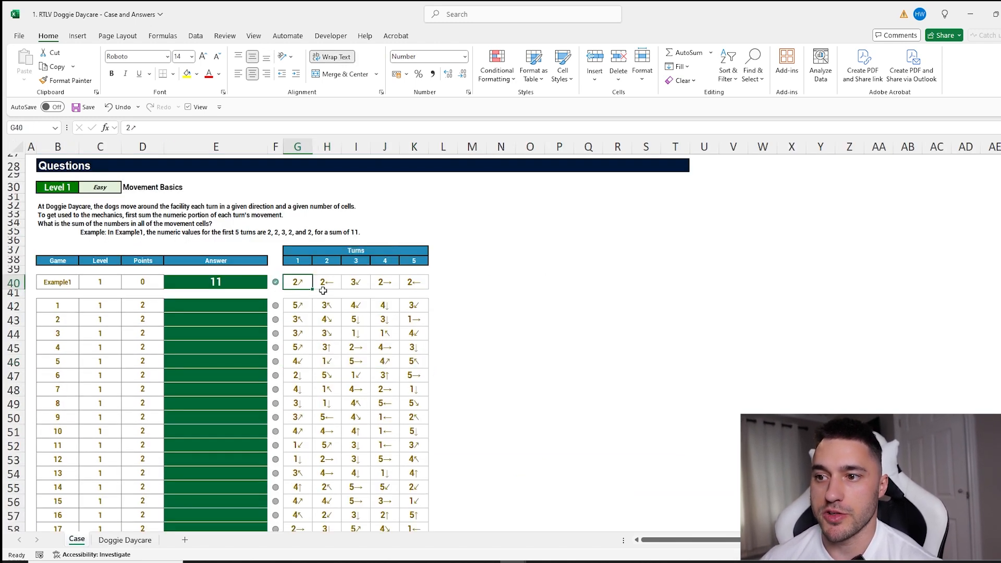
{"action": "left_click", "coordinate": [121, 540]}
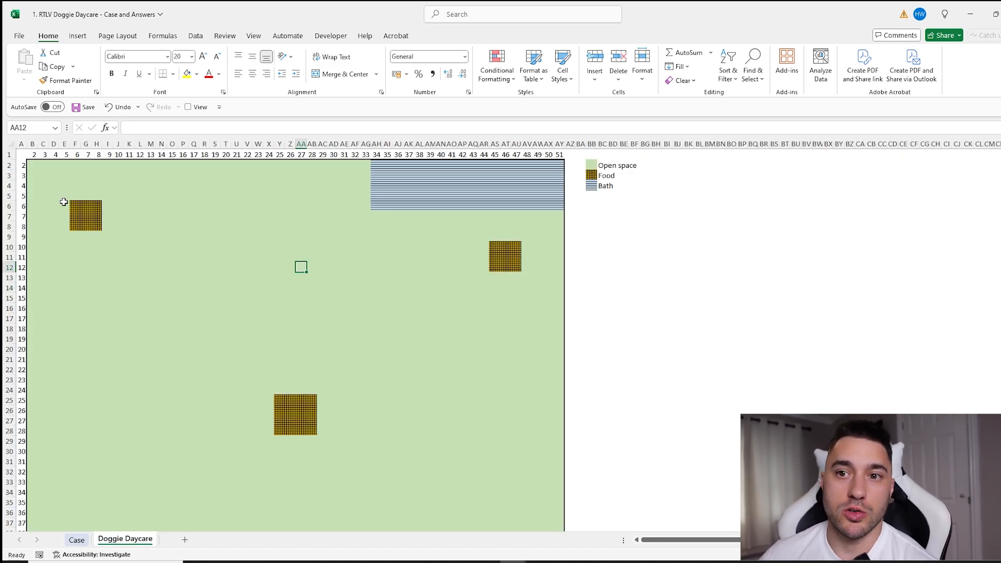
Examine the food and bath areas on the Doggie Daycare map, and return to the instructions on the Case sheet
{"action": "left_click", "coordinate": [81, 209]}
{"action": "key", "text": "Right"}
{"action": "key", "text": "Down"}
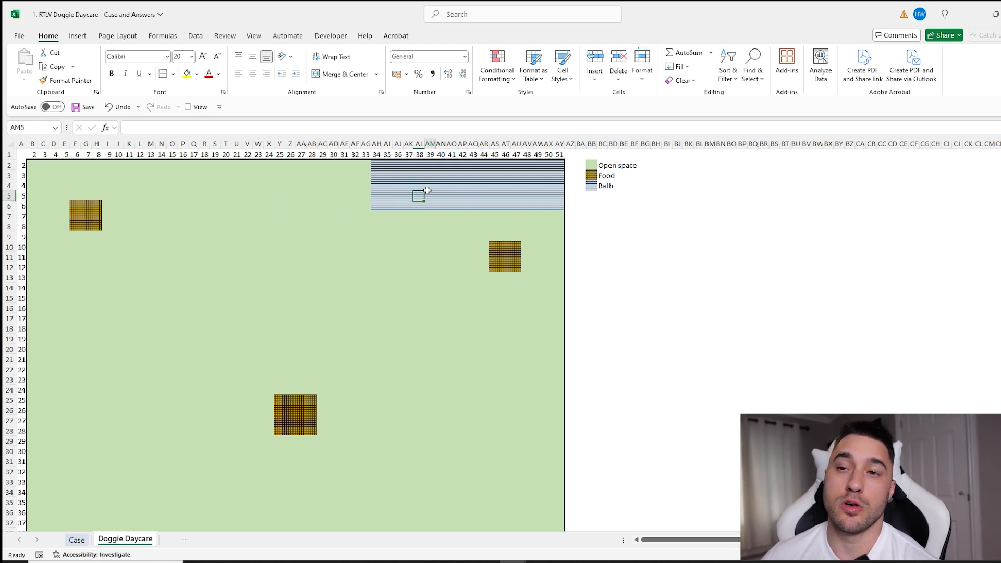
{"action": "left_click", "coordinate": [397, 187]}
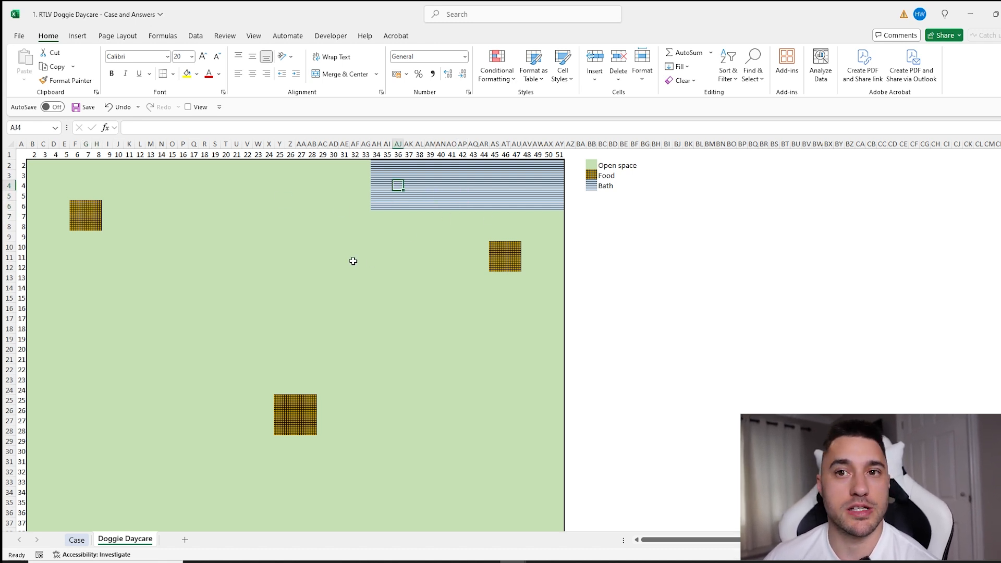
{"action": "left_click", "coordinate": [93, 219]}
{"action": "left_click", "coordinate": [90, 195]}
{"action": "left_click", "coordinate": [85, 212]}
{"action": "left_click", "coordinate": [258, 247]}
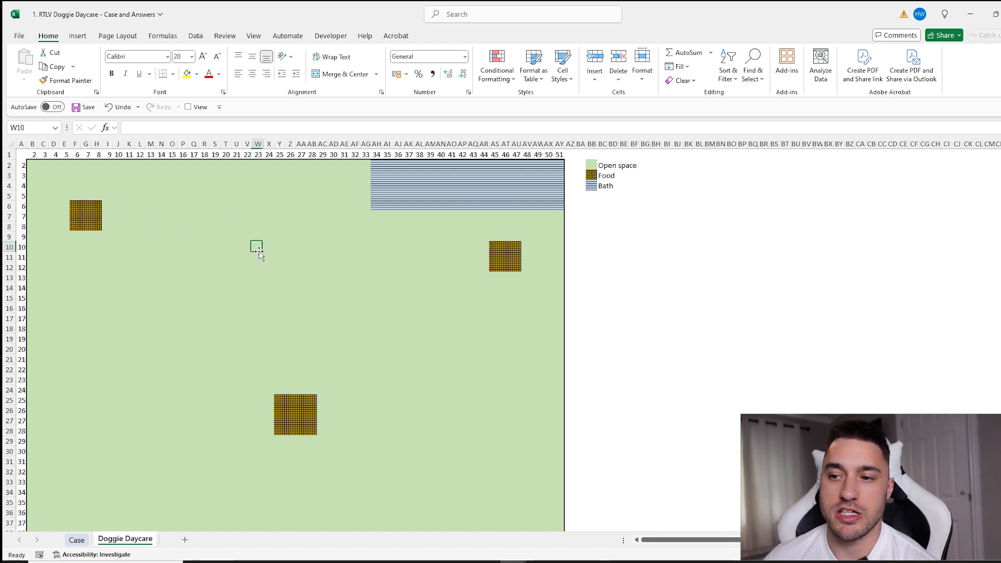
{"action": "left_click", "coordinate": [77, 539]}
{"action": "scroll", "coordinate": [365, 339], "scroll_direction": "up", "scroll_amount": 10}
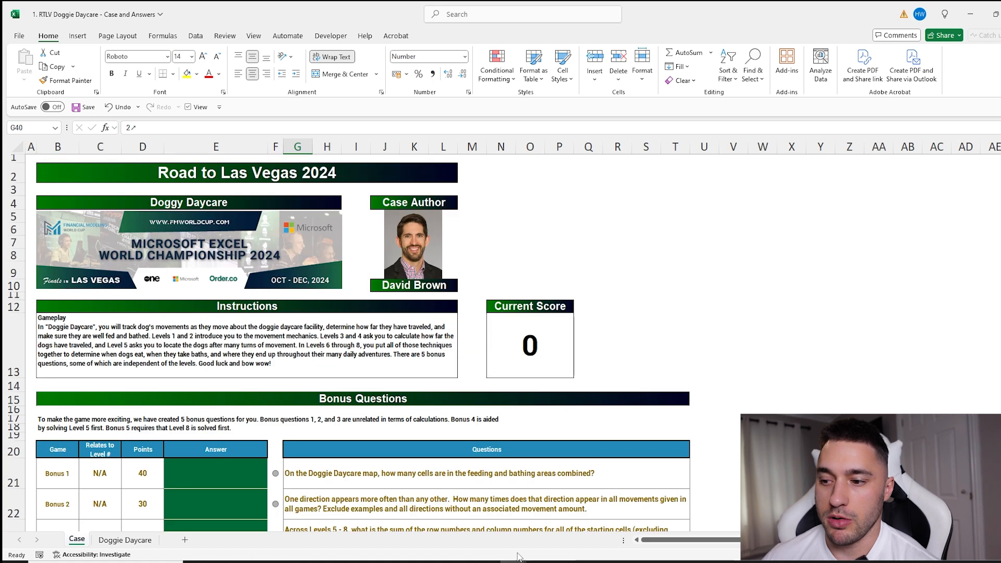
Switch to the Lambdas workbook and review the MostOf entry in the function guide
{"action": "mouse_move", "coordinate": [519, 556]}
{"action": "left_click", "coordinate": [469, 518]}
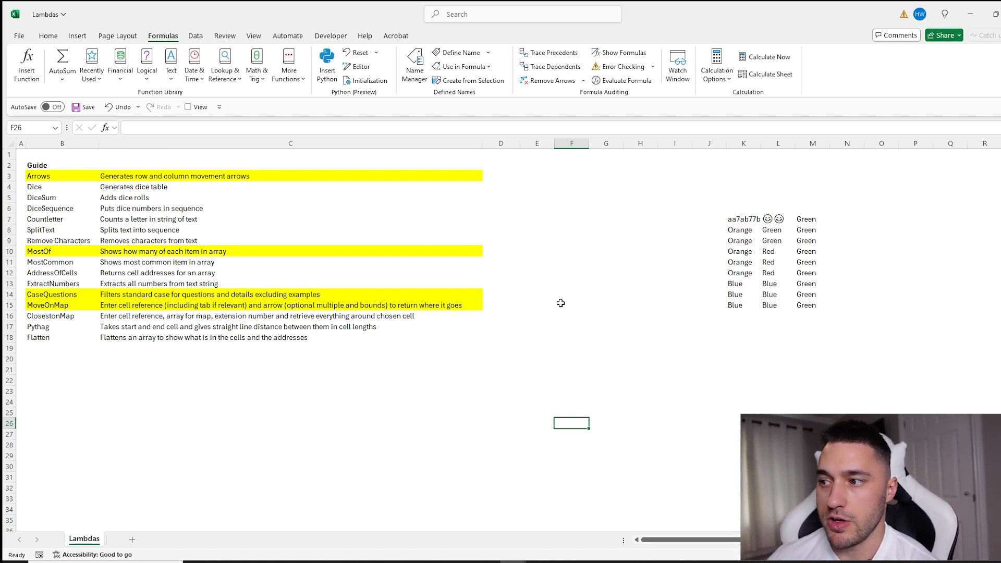
{"action": "left_click_drag", "start_coordinate": [51, 250], "coordinate": [352, 247]}
Count the items in K7:M15 with a MostOf formula in cell E8 and check the listed counts
{"action": "left_click", "coordinate": [543, 230]}
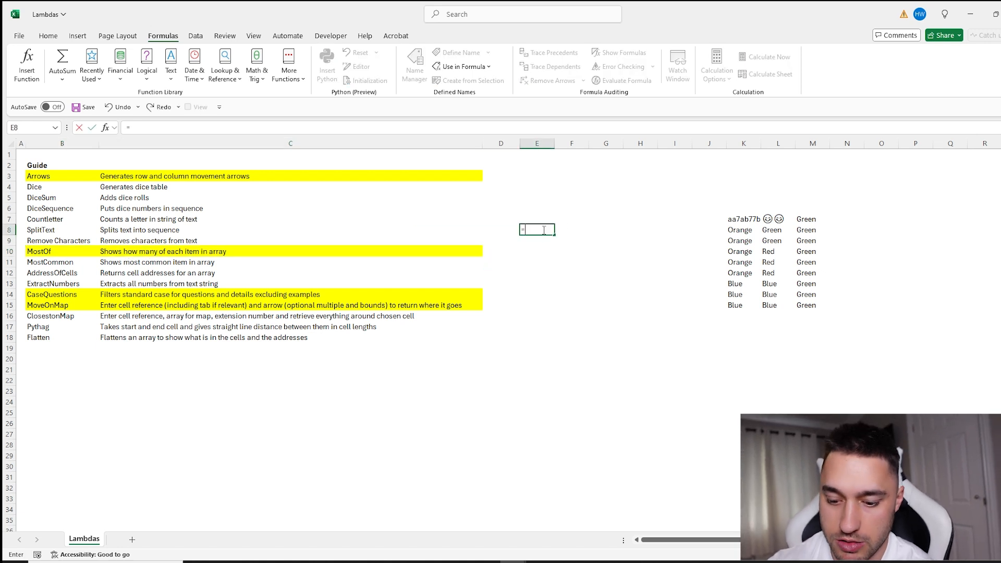
{"action": "type", "text": "=mos"}
{"action": "key", "text": "Down"}
{"action": "key", "text": "Tab"}
{"action": "left_click_drag", "start_coordinate": [736, 219], "coordinate": [801, 305]}
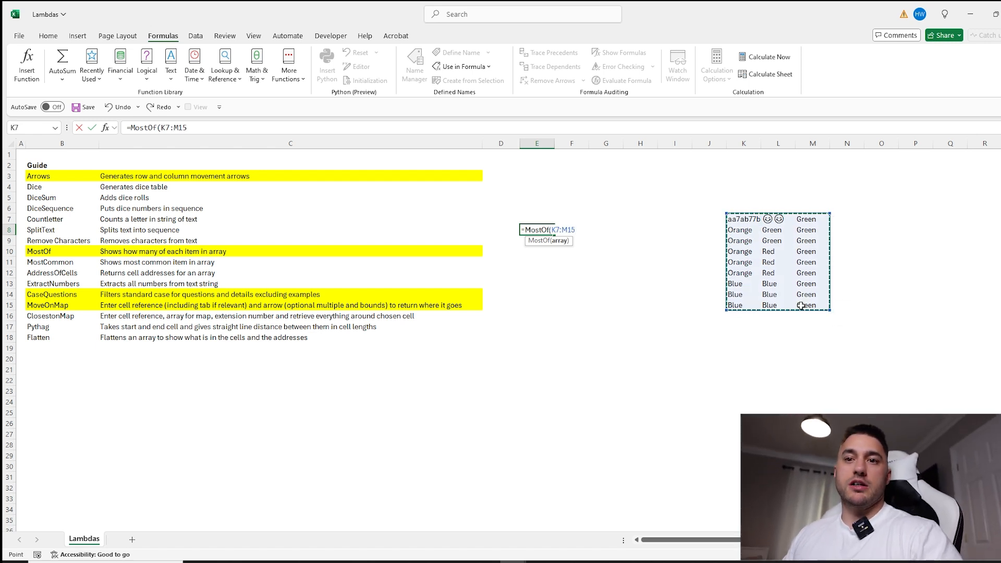
{"action": "key", "text": "Return"}
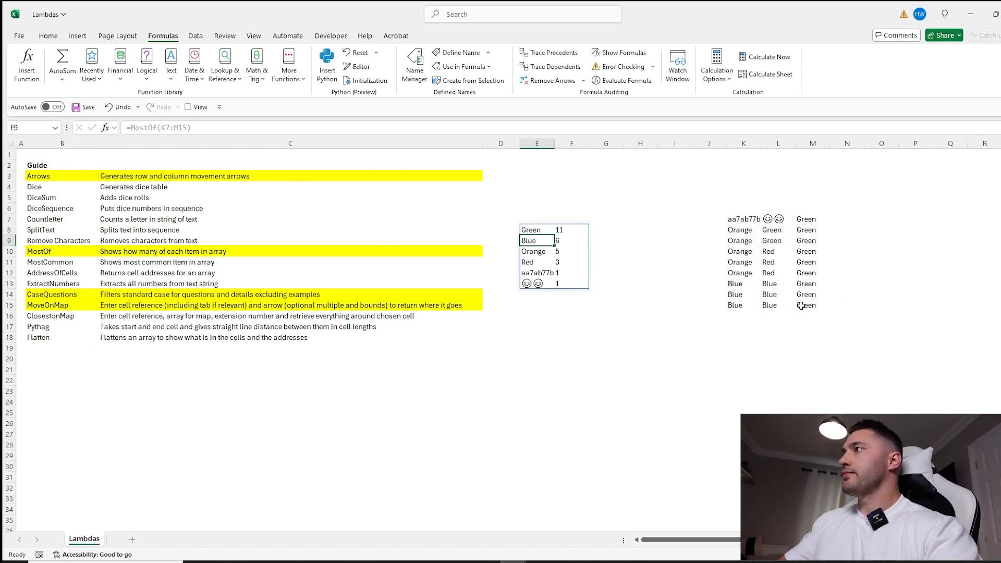
{"action": "left_click", "coordinate": [564, 228]}
{"action": "left_click", "coordinate": [562, 240]}
{"action": "left_click", "coordinate": [568, 252]}
{"action": "left_click", "coordinate": [567, 274]}
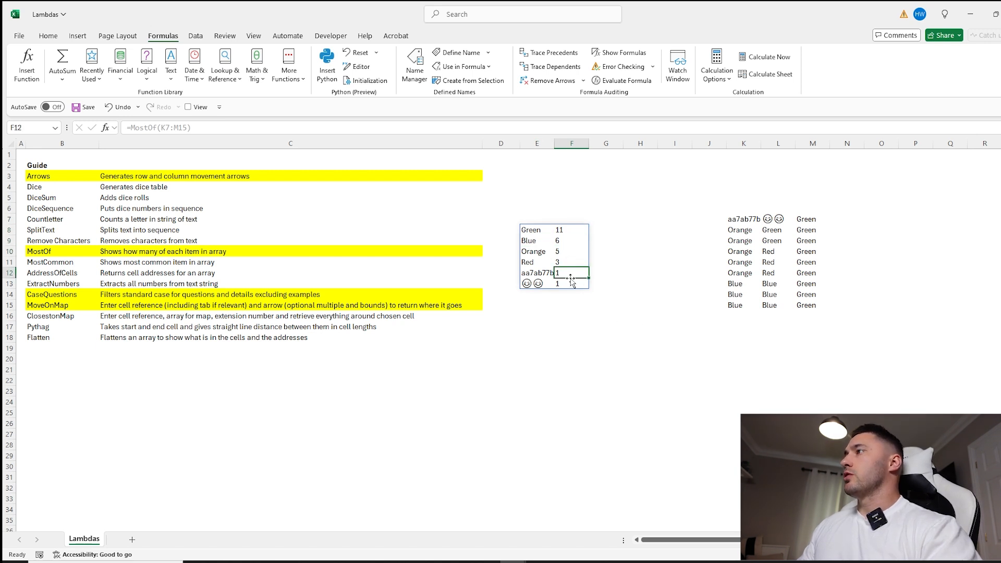
Count the characters of the text string in K7 with a MostOf formula in cell E15
{"action": "left_click", "coordinate": [533, 308]}
{"action": "type", "text": "=mo"}
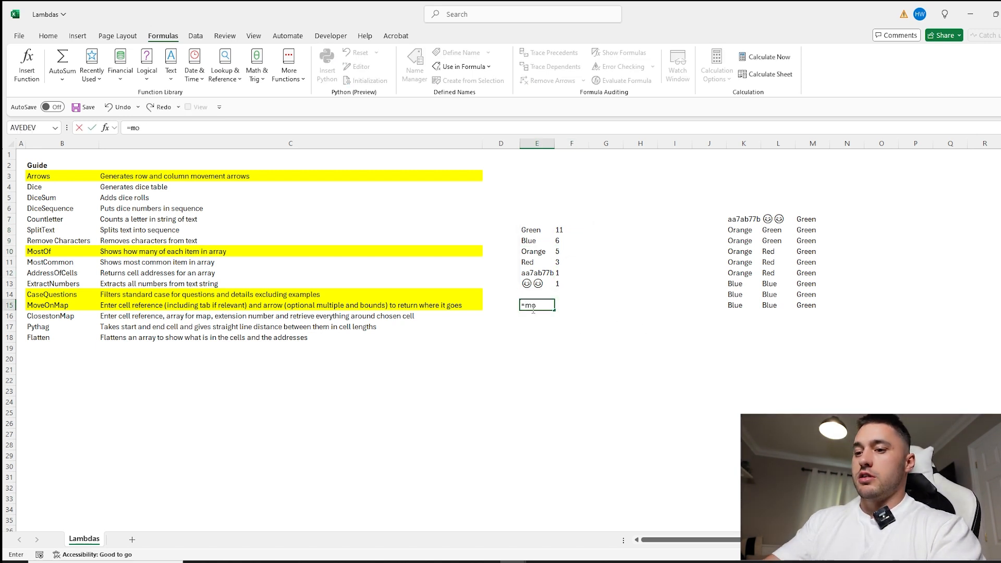
{"action": "type", "text": "st"}
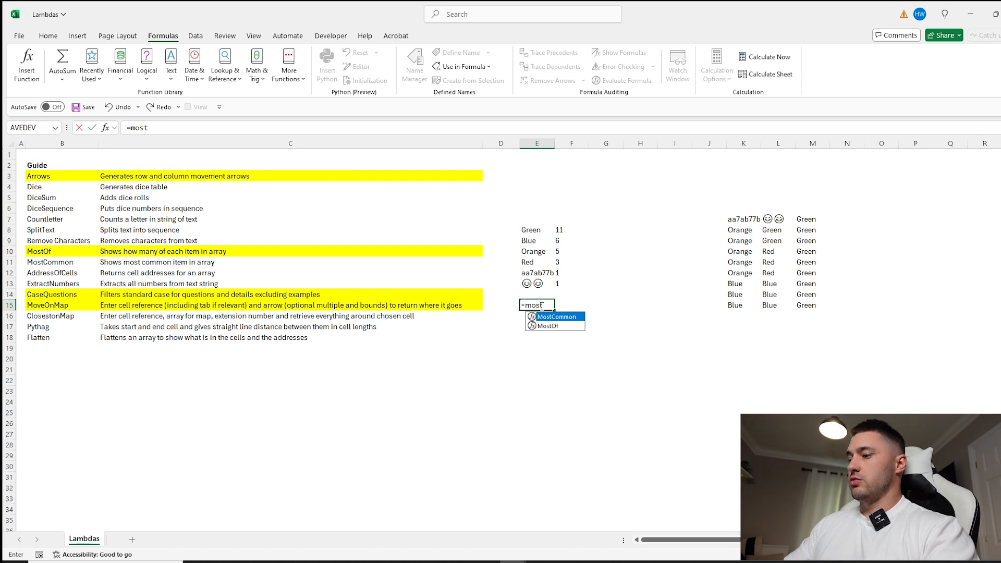
{"action": "key", "text": "Down"}
{"action": "key", "text": "Tab"}
{"action": "left_click", "coordinate": [725, 219]}
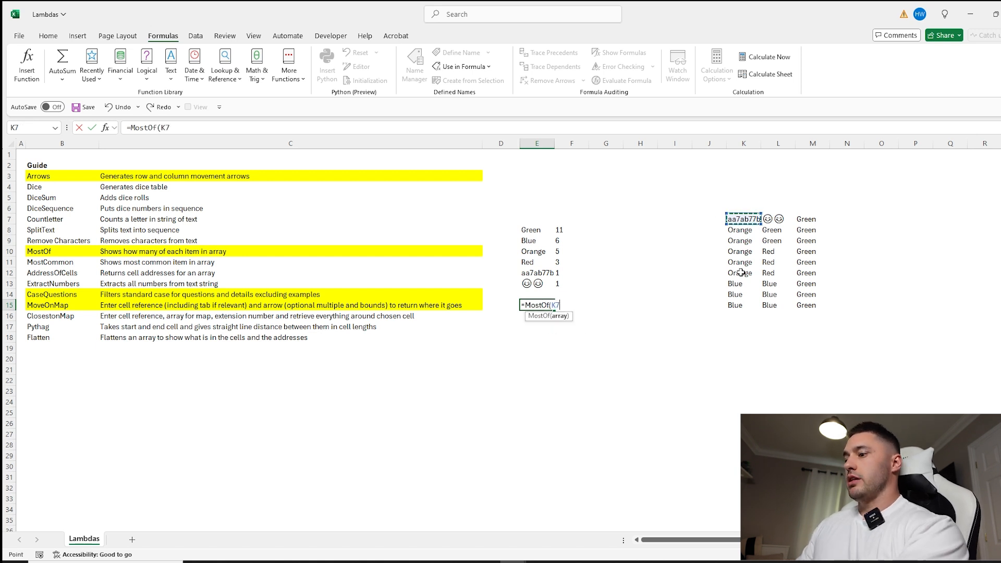
{"action": "key", "text": "Return"}
Delete both MostOf results from E8:F24
{"action": "mouse_move", "coordinate": [538, 306]}
{"action": "left_mouse_down"}
{"action": "mouse_move", "coordinate": [568, 314]}
{"action": "mouse_move", "coordinate": [572, 406]}
{"action": "mouse_move", "coordinate": [565, 306]}
{"action": "mouse_move", "coordinate": [530, 309]}
{"action": "left_mouse_up"}
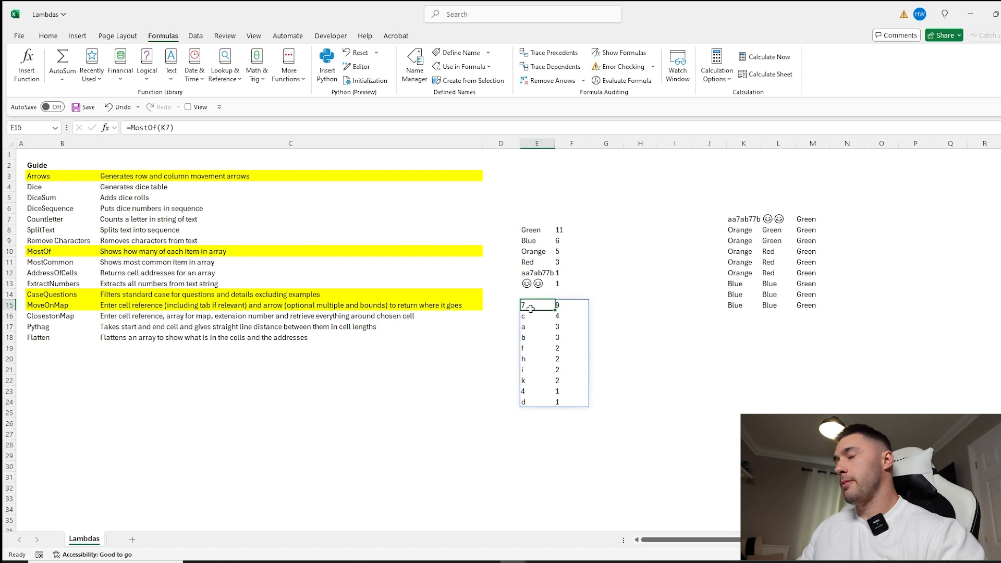
{"action": "left_click_drag", "start_coordinate": [533, 230], "coordinate": [571, 403]}
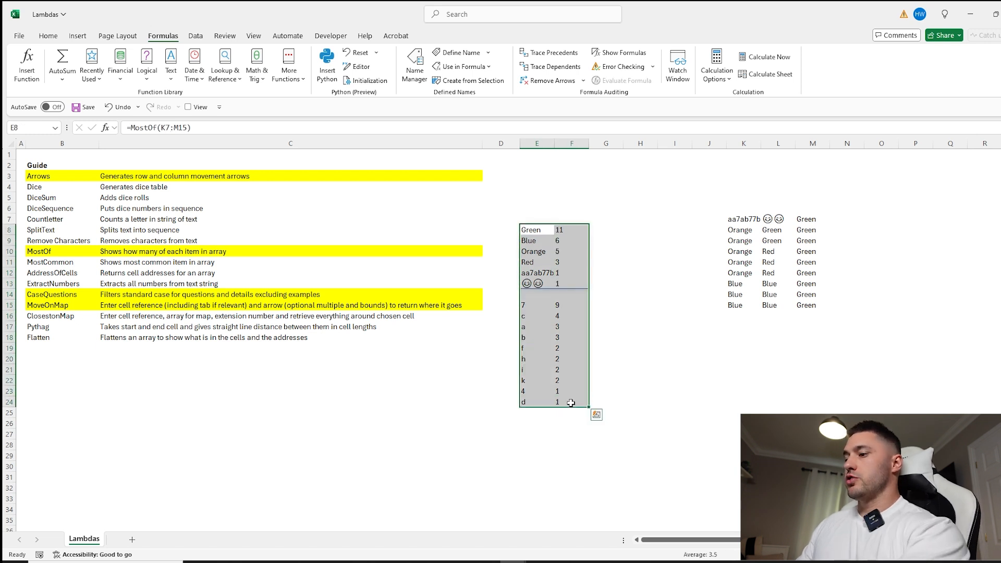
{"action": "key", "text": "Delete"}
Generate the movement arrow table with =Arrows() in cell E17 and review its Arrow, R and C columns
{"action": "left_click", "coordinate": [534, 326]}
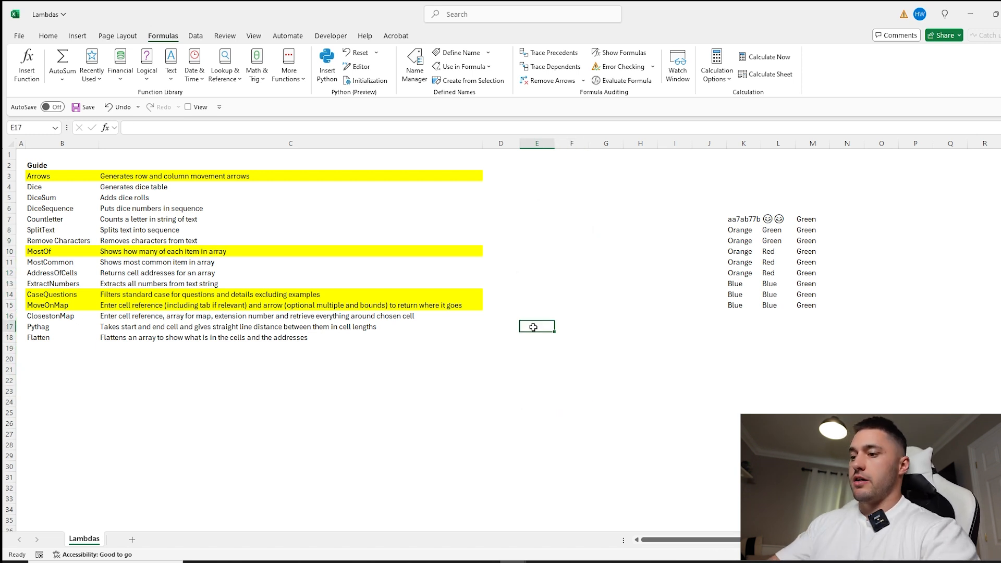
{"action": "type", "text": "=ar"}
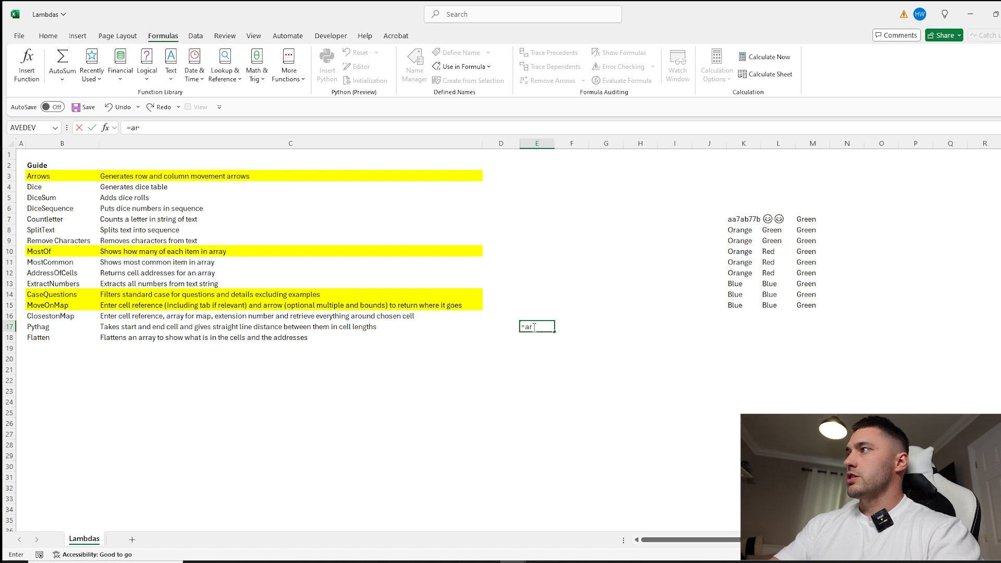
{"action": "type", "text": "ooro"}
{"action": "key", "text": "Tab"}
{"action": "key", "text": "Return"}
{"action": "left_click_drag", "start_coordinate": [533, 327], "coordinate": [527, 413]}
{"action": "left_click_drag", "start_coordinate": [563, 326], "coordinate": [568, 413]}
{"action": "left_click_drag", "start_coordinate": [600, 327], "coordinate": [603, 419]}
{"action": "left_click_drag", "start_coordinate": [530, 325], "coordinate": [602, 412]}
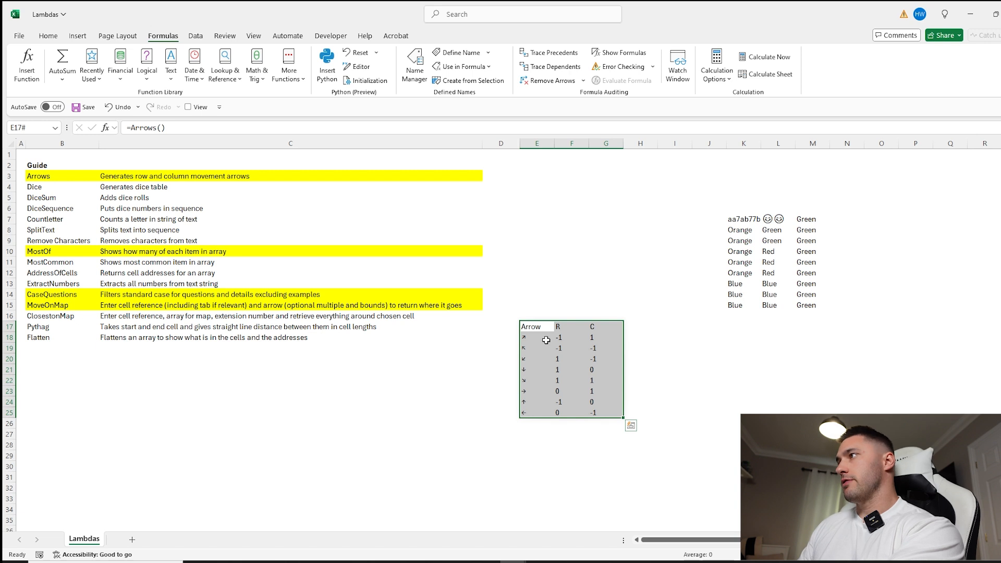
Switch to the RTLV Doggie Daycare workbook, add a new sheet and enter =CaseQuestions in cell A1
{"action": "left_click_drag", "start_coordinate": [63, 251], "coordinate": [156, 251]}
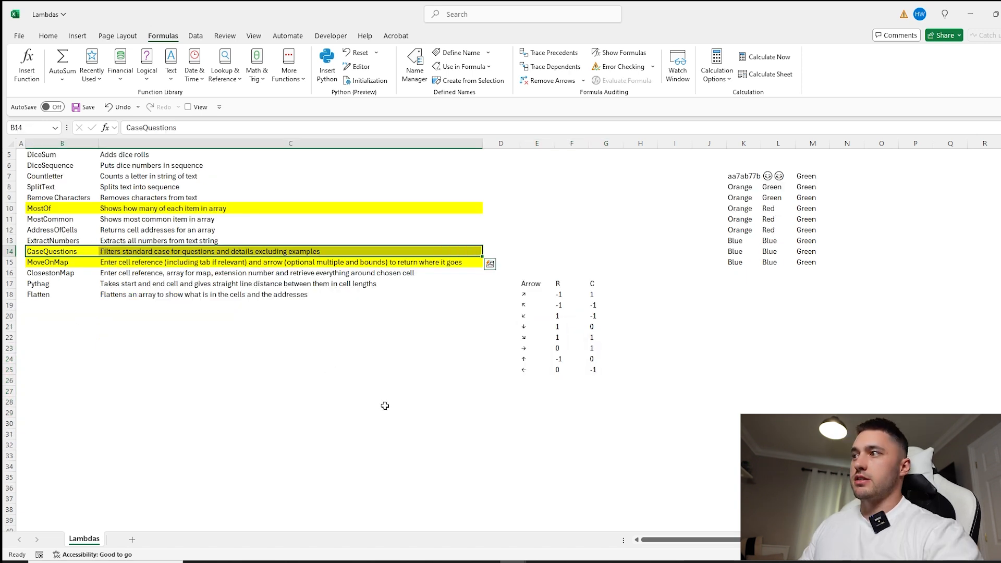
{"action": "left_click", "coordinate": [448, 437]}
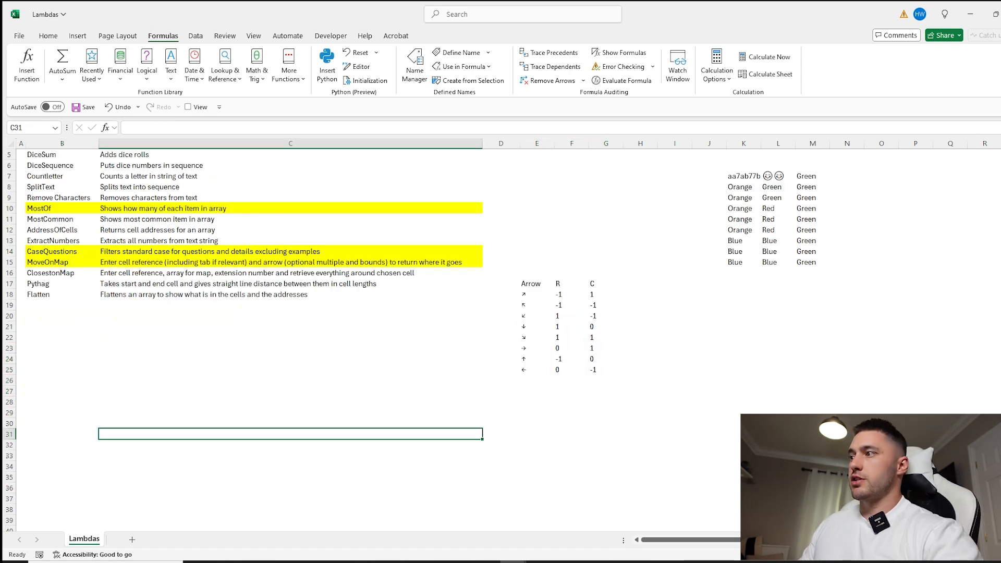
{"action": "left_click", "coordinate": [513, 562]}
{"action": "left_click", "coordinate": [543, 528]}
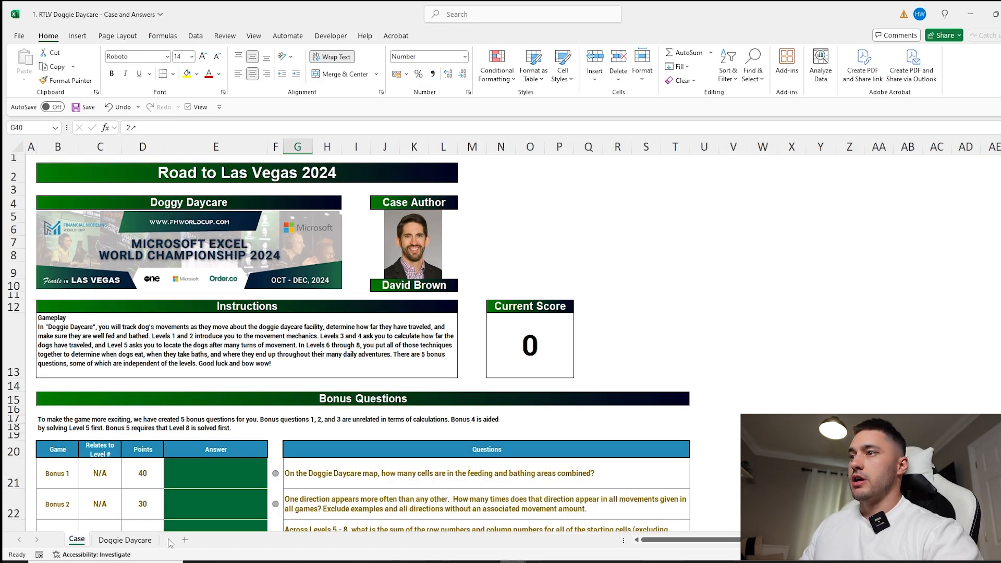
{"action": "left_click", "coordinate": [221, 540]}
{"action": "type", "text": "=ca"}
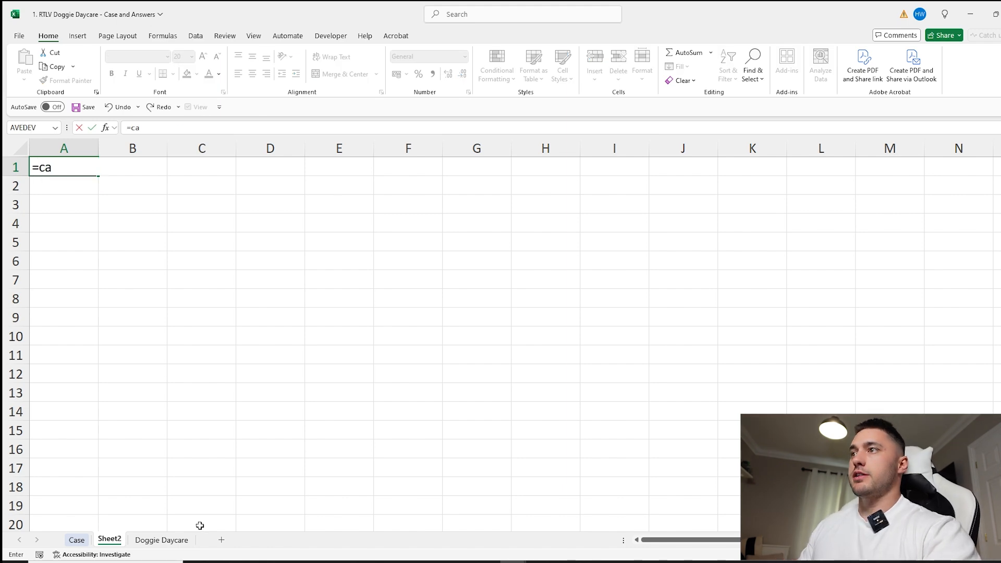
{"action": "key", "text": "Tab"}
{"action": "key", "text": "Return"}
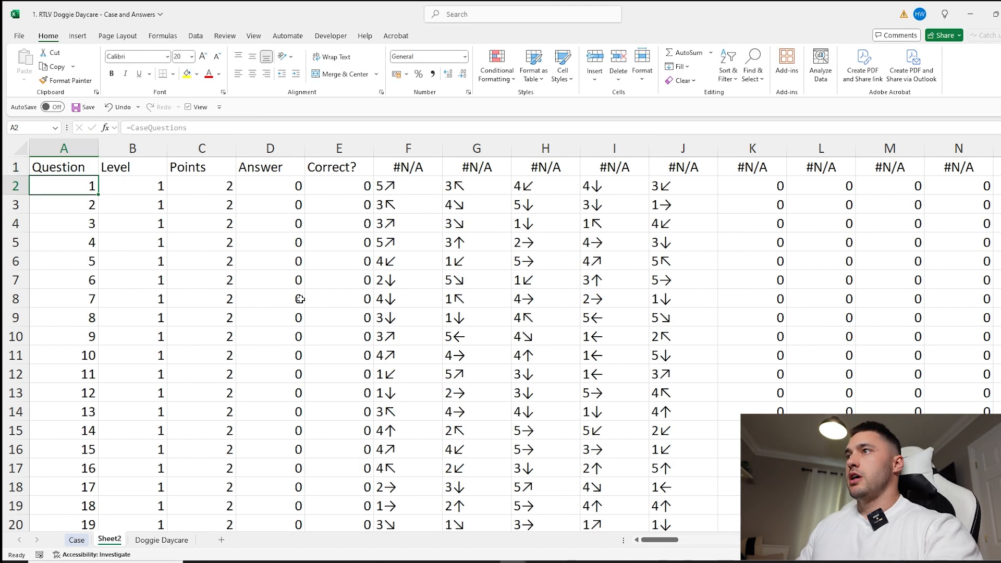
Examine the extracted case questions across all levels, including the movement details in columns F to Z
{"action": "scroll", "coordinate": [300, 299], "scroll_direction": "down", "scroll_amount": 2}
{"action": "scroll", "coordinate": [206, 264], "scroll_direction": "down", "scroll_amount": 13}
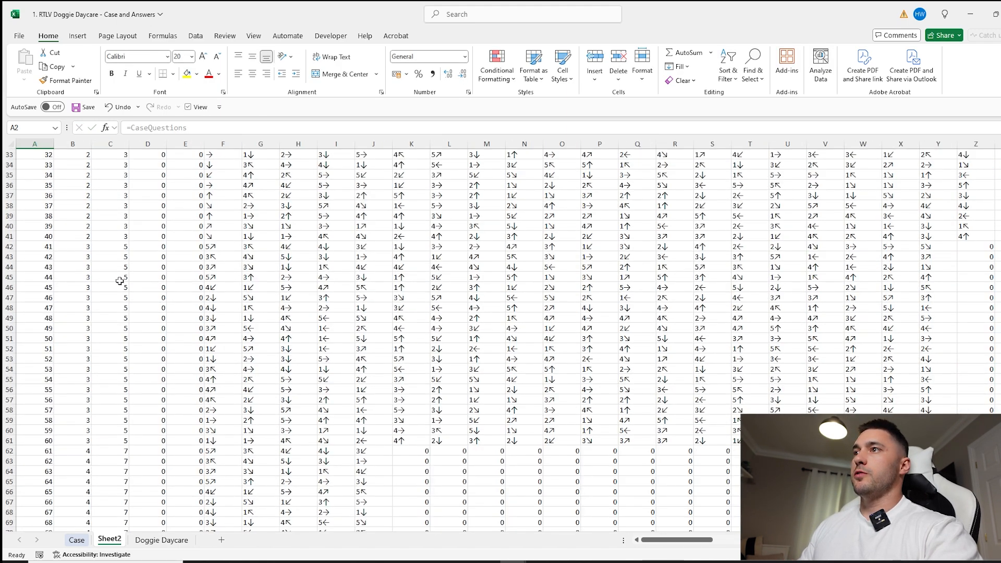
{"action": "scroll", "coordinate": [446, 244], "scroll_direction": "up", "scroll_amount": 13}
{"action": "left_click_drag", "start_coordinate": [219, 144], "coordinate": [952, 144]}
{"action": "scroll", "coordinate": [776, 272], "scroll_direction": "down", "scroll_amount": 5}
{"action": "scroll", "coordinate": [704, 393], "scroll_direction": "up", "scroll_amount": 4}
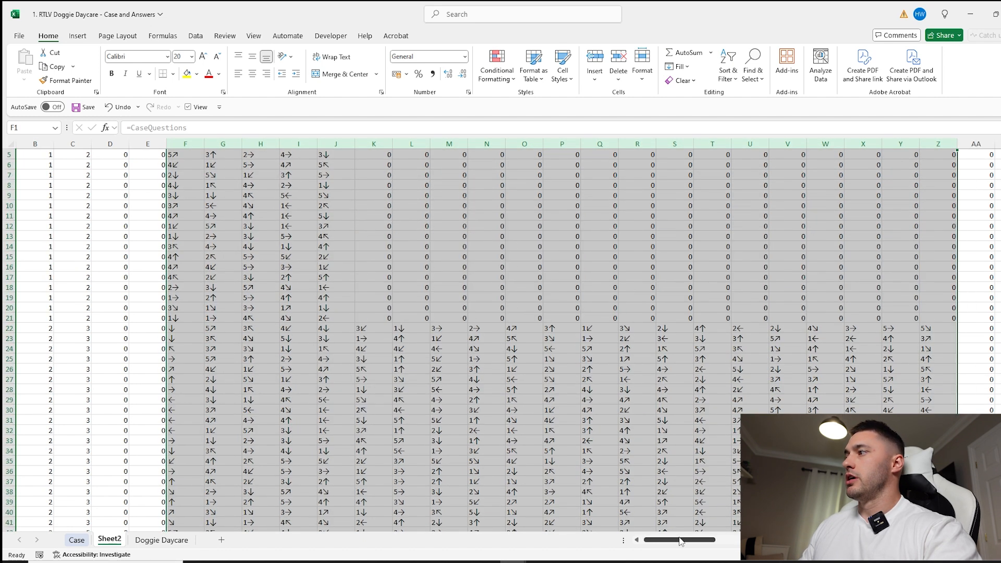
{"action": "scroll", "coordinate": [681, 542], "scroll_direction": "left", "scroll_amount": 1}
{"action": "scroll", "coordinate": [266, 316], "scroll_direction": "up", "scroll_amount": 2}
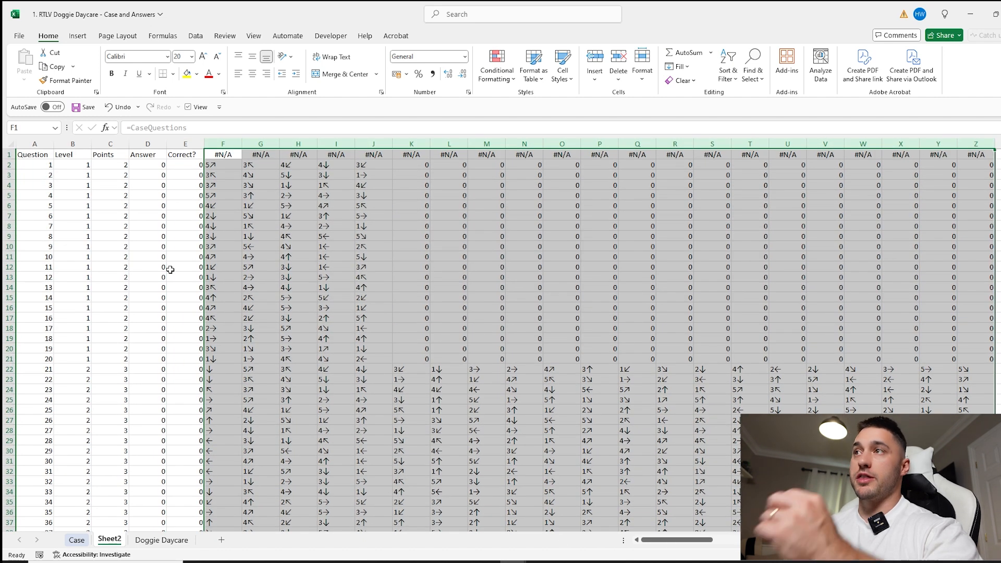
{"action": "scroll", "coordinate": [125, 279], "scroll_direction": "down", "scroll_amount": 20}
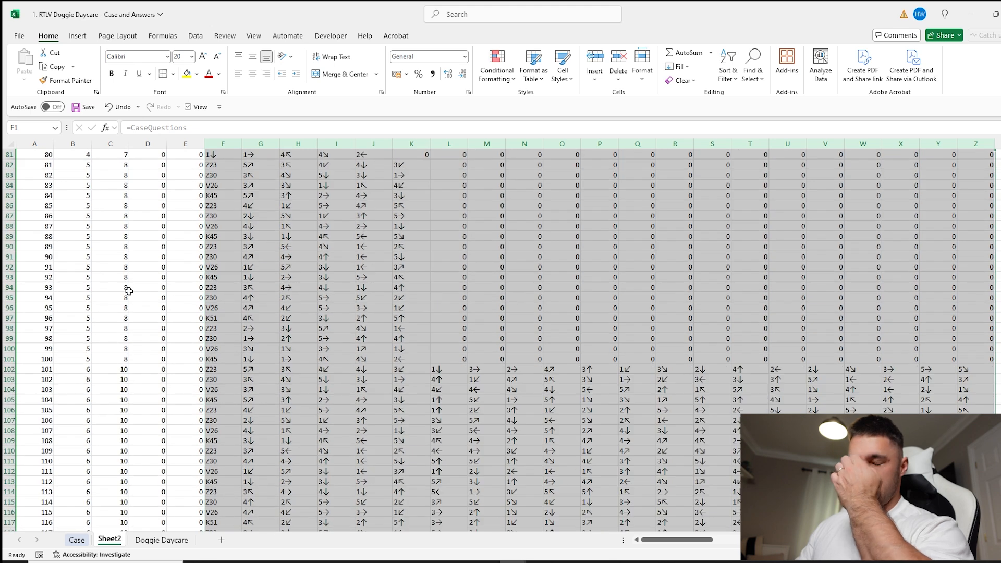
{"action": "scroll", "coordinate": [128, 291], "scroll_direction": "up", "scroll_amount": 20}
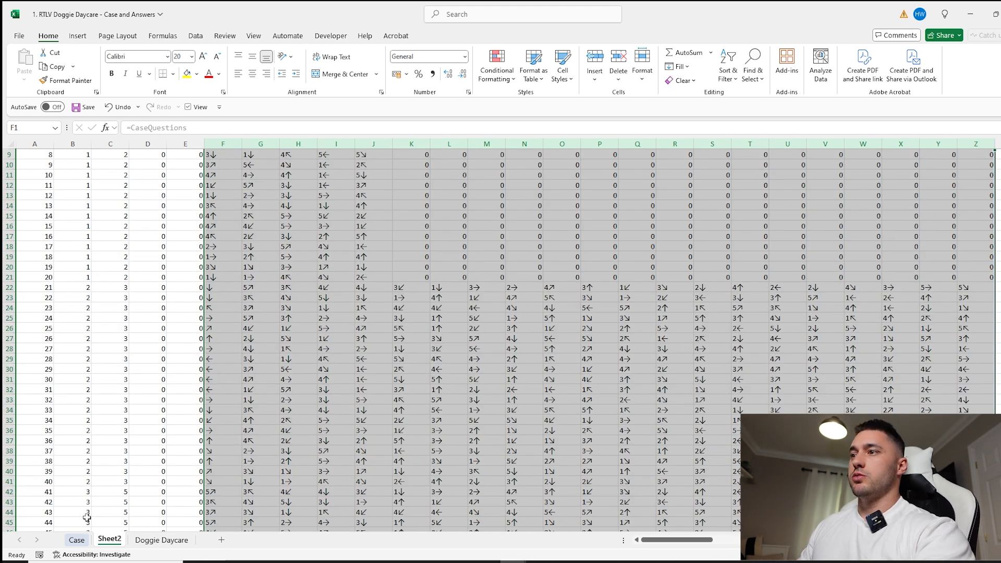
{"action": "right_click", "coordinate": [111, 542]}
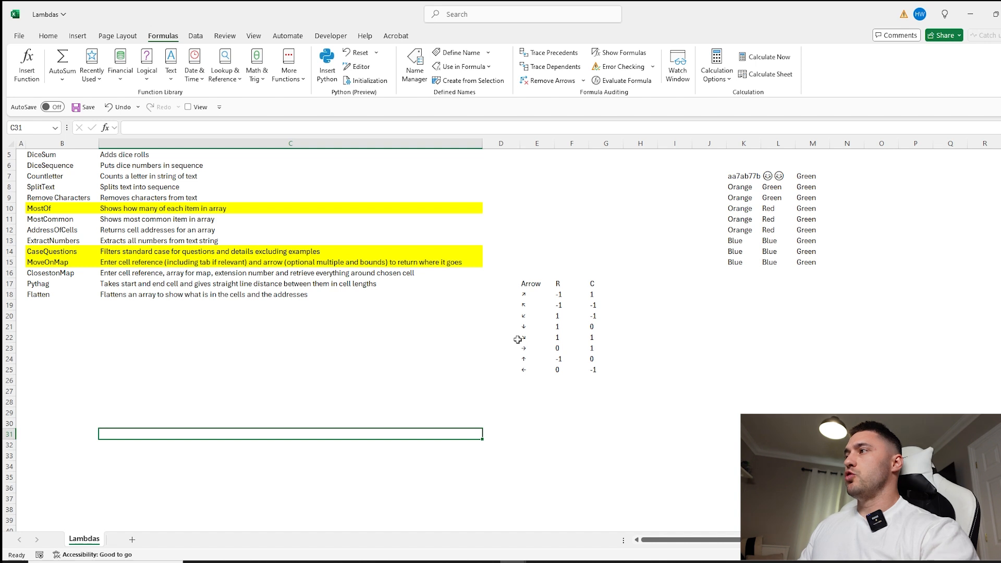
In the Lambdas workbook, copy the down arrow from the arrow table into cell E31
{"action": "left_click", "coordinate": [530, 328]}
{"action": "key", "text": "ctrl+c"}
{"action": "left_click", "coordinate": [538, 434]}
{"action": "key", "text": "ctrl+v"}
Enter g57 as the starting cell reference in F31, beside the copied arrow
{"action": "left_click", "coordinate": [565, 433]}
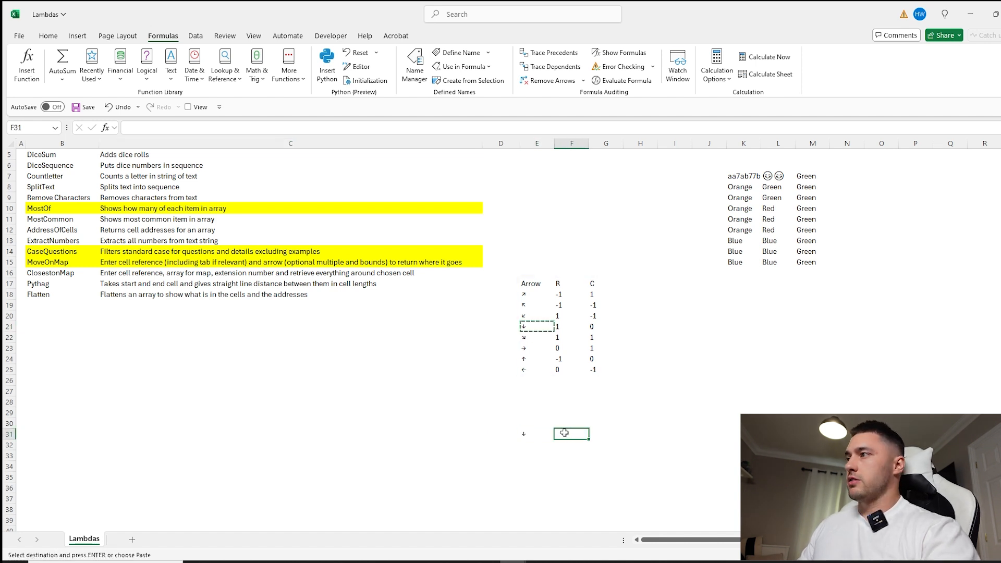
{"action": "scroll", "coordinate": [565, 433], "scroll_direction": "up", "scroll_amount": 2}
{"action": "scroll", "coordinate": [640, 436], "scroll_direction": "down", "scroll_amount": 4}
{"action": "left_click_drag", "start_coordinate": [729, 541], "coordinate": [765, 540]}
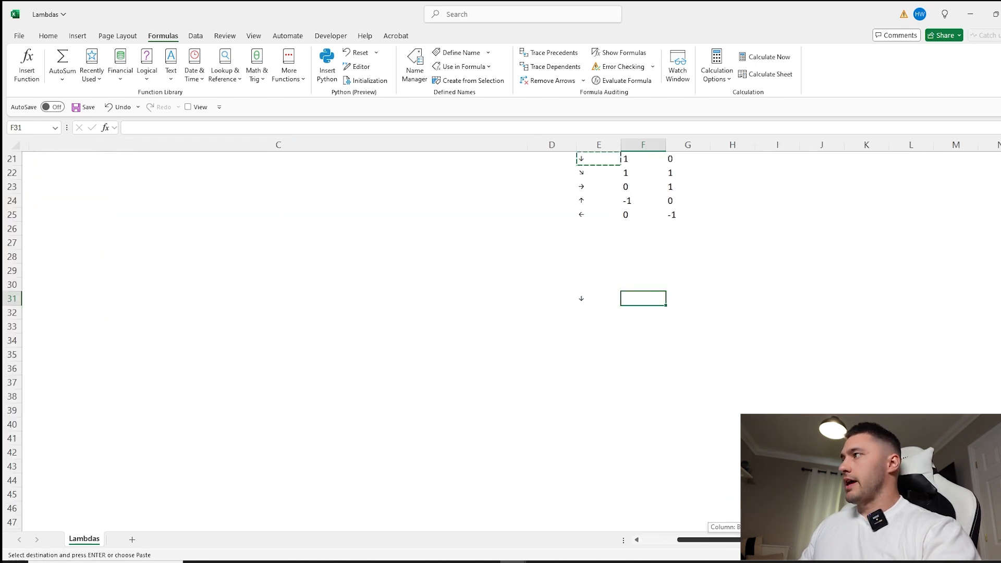
{"action": "scroll", "coordinate": [665, 458], "scroll_direction": "up", "scroll_amount": 4}
{"action": "scroll", "coordinate": [666, 458], "scroll_direction": "down", "scroll_amount": 1}
{"action": "type", "text": "g57"}
{"action": "key", "text": "Return"}
{"action": "left_click", "coordinate": [580, 442]}
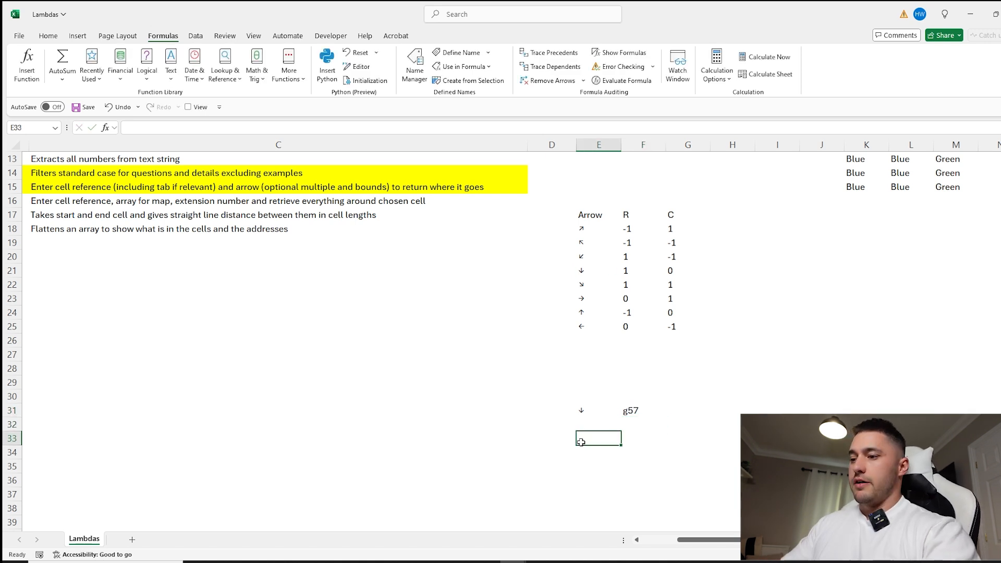
Enter a MoveOnMap formula in cell E33 using F31 as the starting cell and E31 as the arrow
{"action": "type", "text": "=MoveOnMap("}
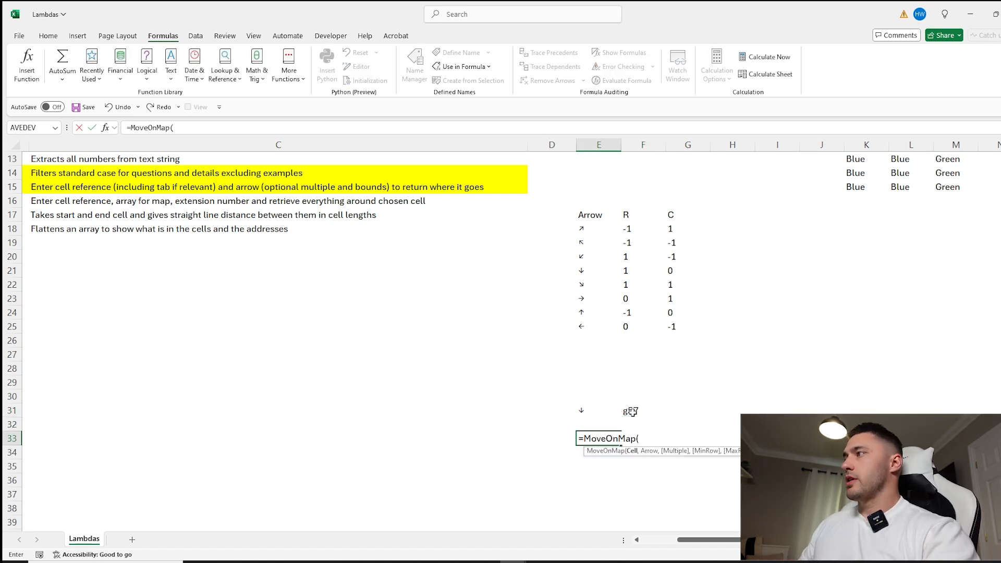
{"action": "left_click", "coordinate": [637, 411]}
{"action": "type", "text": ","}
{"action": "left_click", "coordinate": [589, 410]}
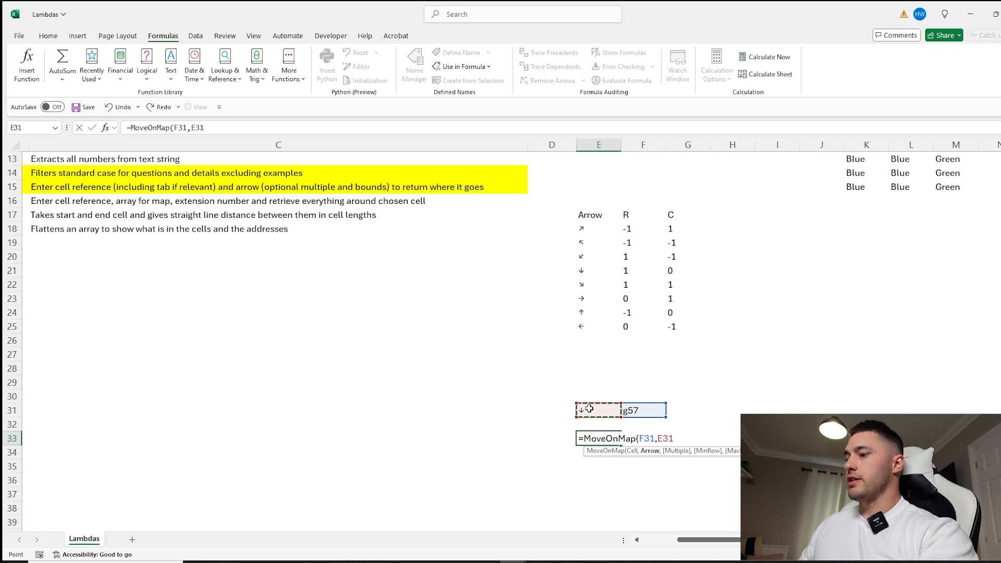
{"action": "key", "text": "Return"}
{"action": "left_click", "coordinate": [602, 443]}
{"action": "left_click", "coordinate": [624, 413]}
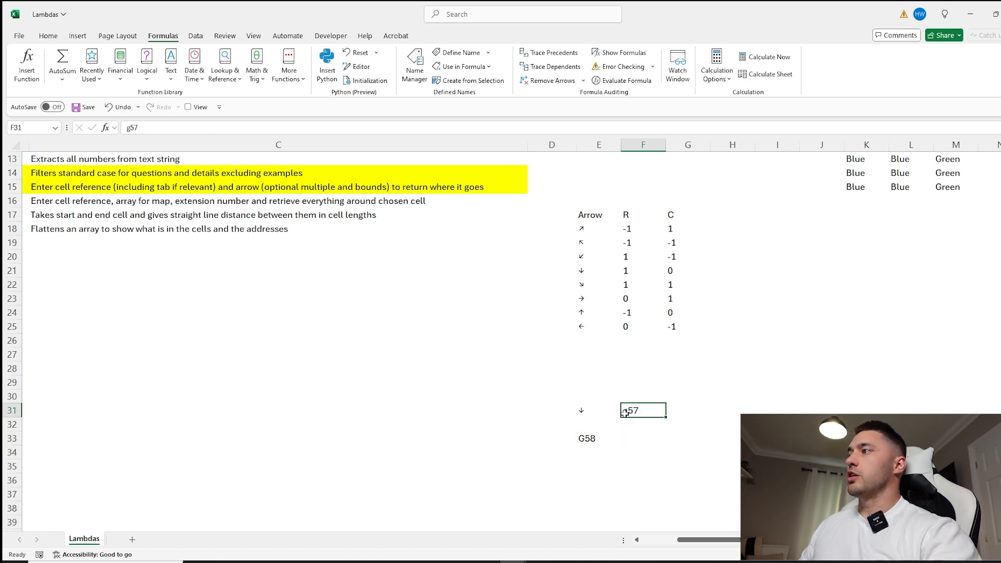
{"action": "left_click", "coordinate": [594, 438]}
{"action": "left_click", "coordinate": [593, 413]}
{"action": "left_click", "coordinate": [595, 438]}
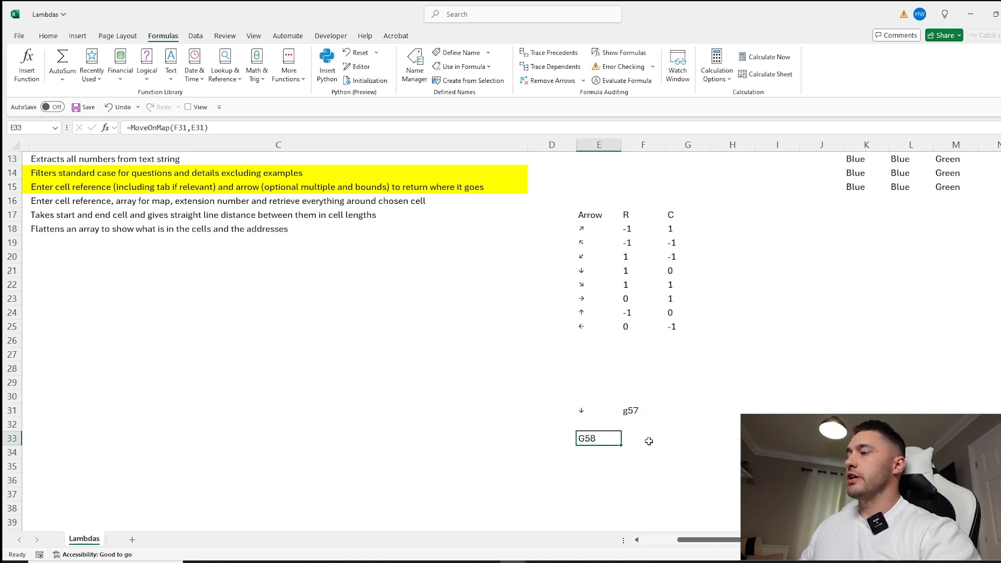
Add a multiple of 5 as the third argument of the MoveOnMap formula in E33
{"action": "left_click", "coordinate": [202, 127]}
{"action": "type", "text": ",5"}
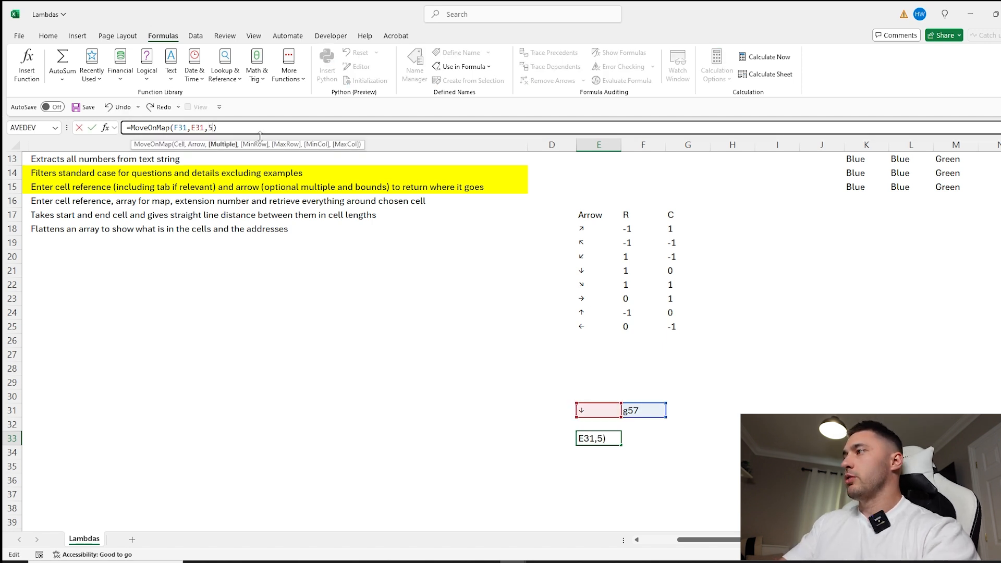
{"action": "key", "text": "Return"}
{"action": "left_click", "coordinate": [629, 408]}
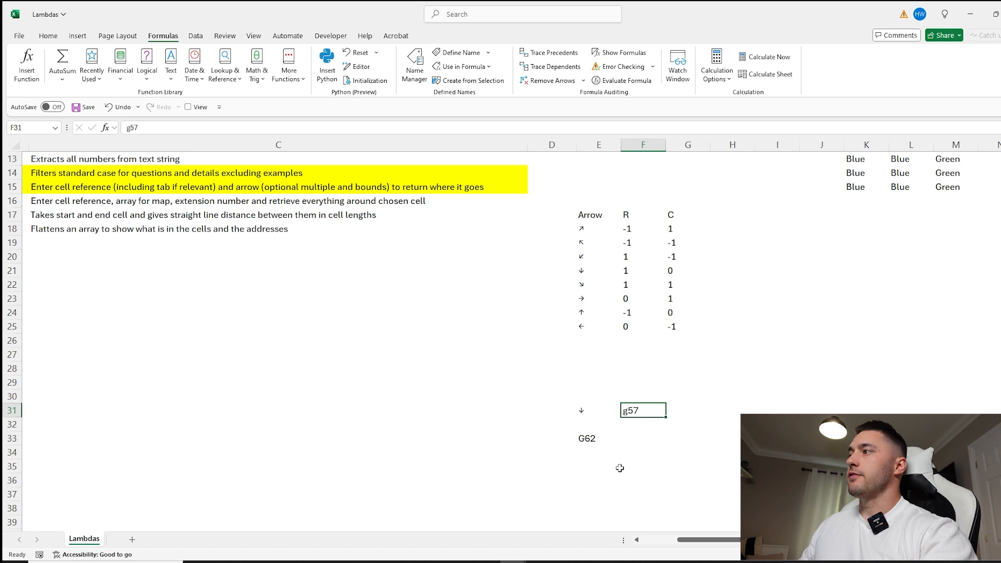
{"action": "left_click", "coordinate": [611, 440]}
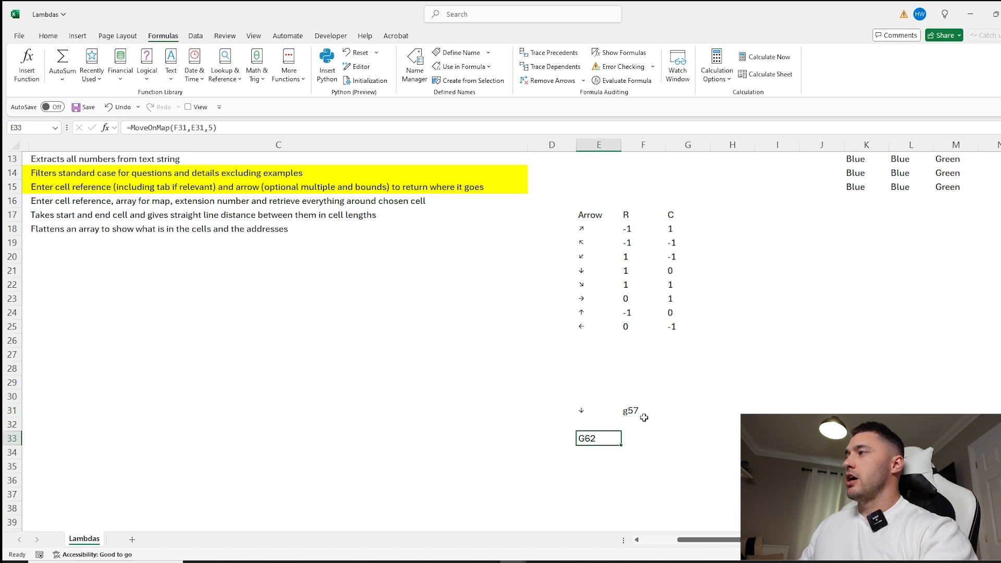
Review the arrow table's row and column movements and MoveOnMap's optional bounds, and clear the formula from E33
{"action": "left_click_drag", "start_coordinate": [599, 215], "coordinate": [683, 315]}
{"action": "left_click_drag", "start_coordinate": [634, 215], "coordinate": [633, 326]}
{"action": "left_click_drag", "start_coordinate": [688, 215], "coordinate": [678, 327]}
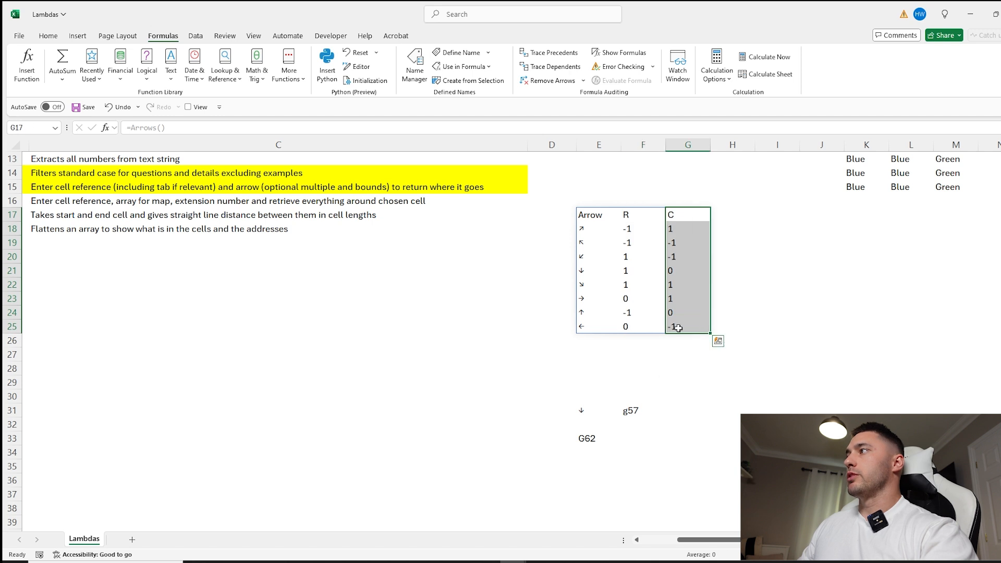
{"action": "left_click", "coordinate": [589, 438]}
{"action": "left_click", "coordinate": [206, 127]}
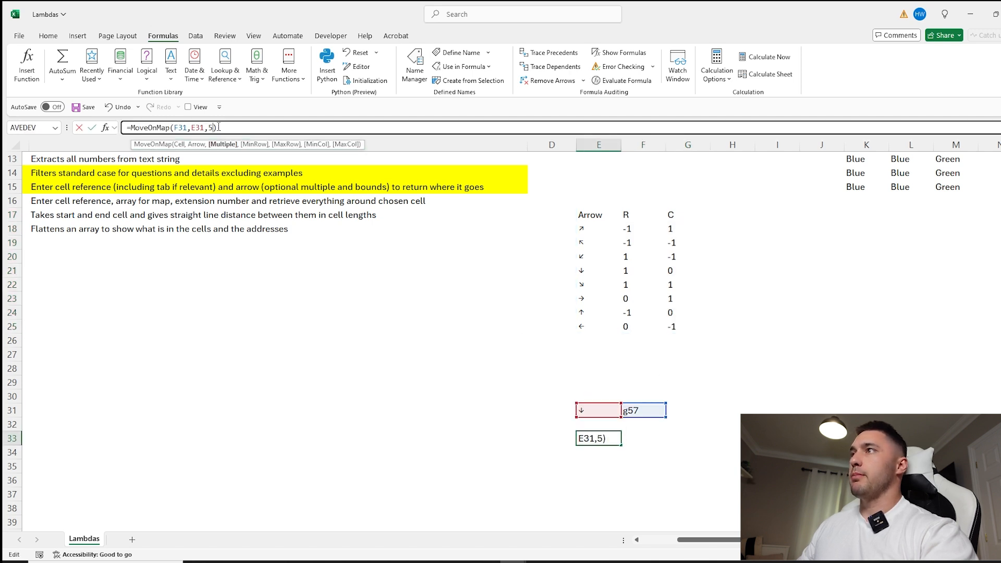
{"action": "type", "text": ","}
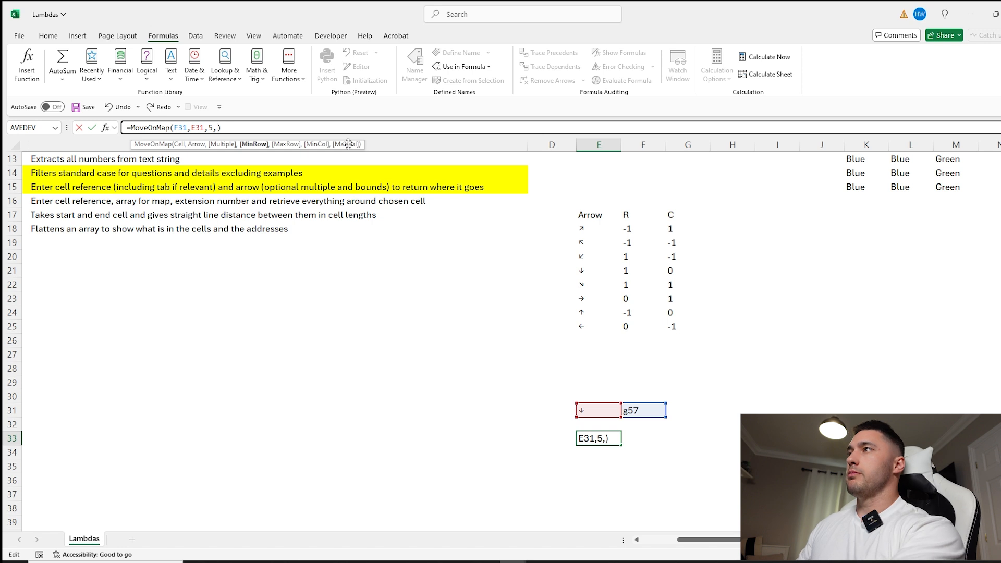
{"action": "left_click_drag", "start_coordinate": [245, 127], "coordinate": [123, 128]}
{"action": "key", "text": "BackSpace"}
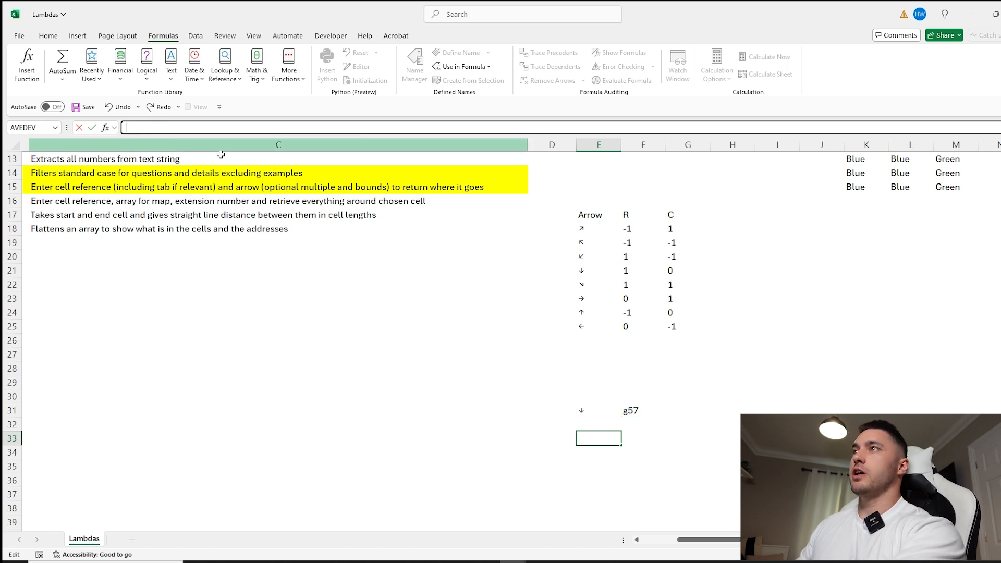
{"action": "left_click", "coordinate": [367, 365]}
Switch to the RTLV Doggie Daycare workbook and examine the row and column limits of the Doggie Daycare map
{"action": "scroll", "coordinate": [428, 357], "scroll_direction": "down", "scroll_amount": 1}
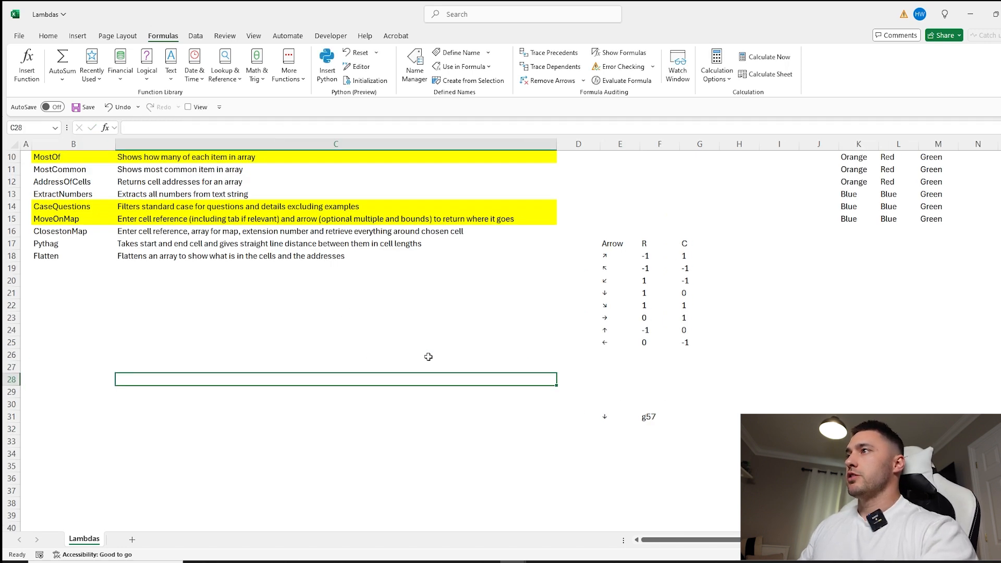
{"action": "scroll", "coordinate": [428, 357], "scroll_direction": "up", "scroll_amount": 3}
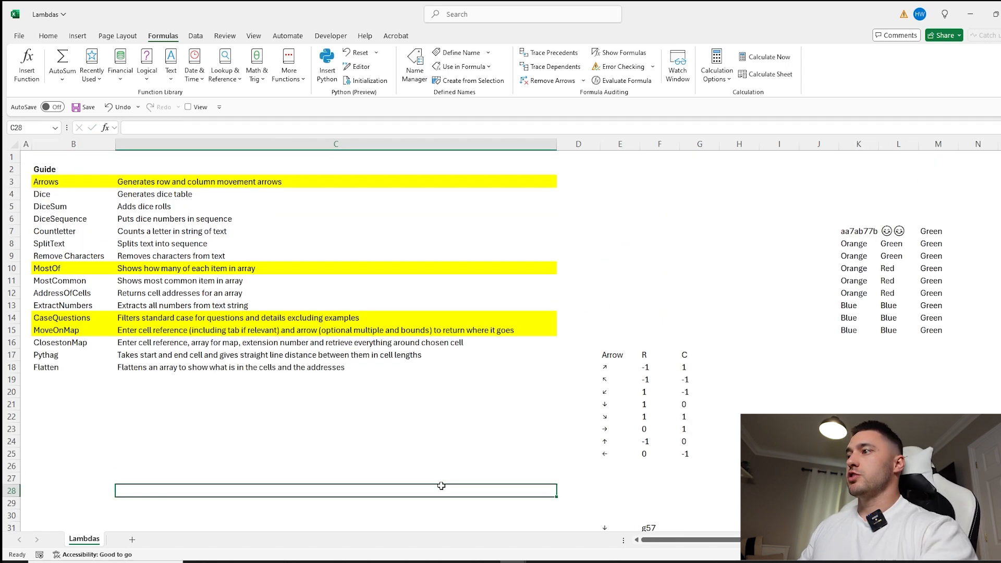
{"action": "left_click", "coordinate": [485, 531]}
{"action": "left_click", "coordinate": [136, 539]}
{"action": "left_click_drag", "start_coordinate": [557, 165], "coordinate": [29, 421]}
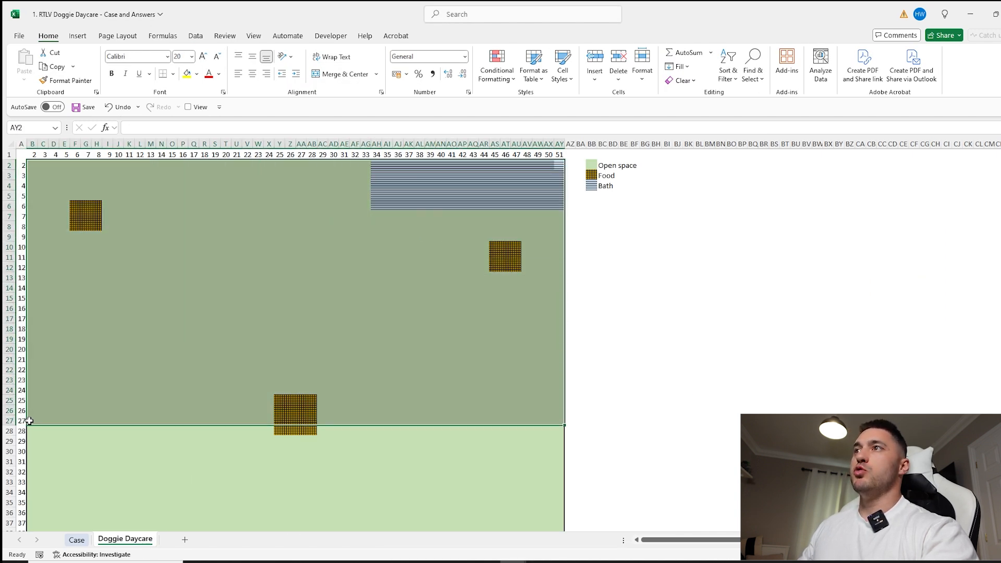
{"action": "left_click", "coordinate": [33, 165]}
{"action": "left_click", "coordinate": [34, 142]}
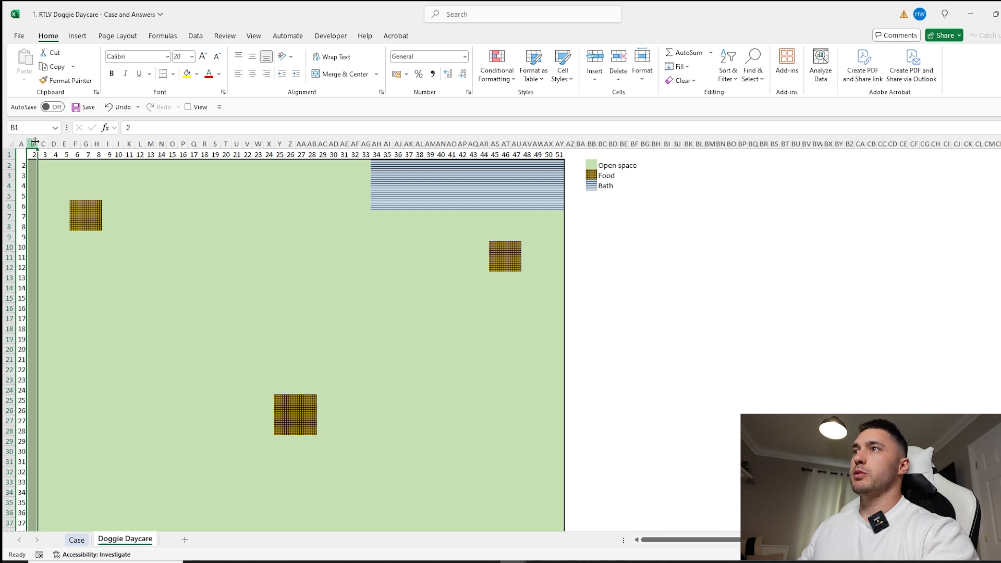
{"action": "left_click", "coordinate": [370, 144]}
{"action": "left_click", "coordinate": [559, 143]}
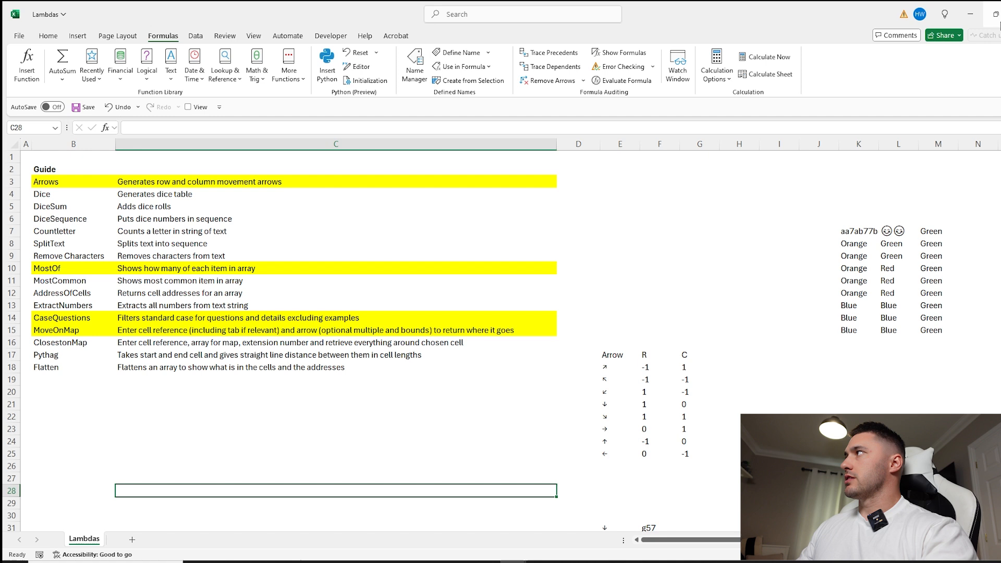
Close the Lambdas workbook without saving its changes
{"action": "left_click", "coordinate": [1000, 16]}
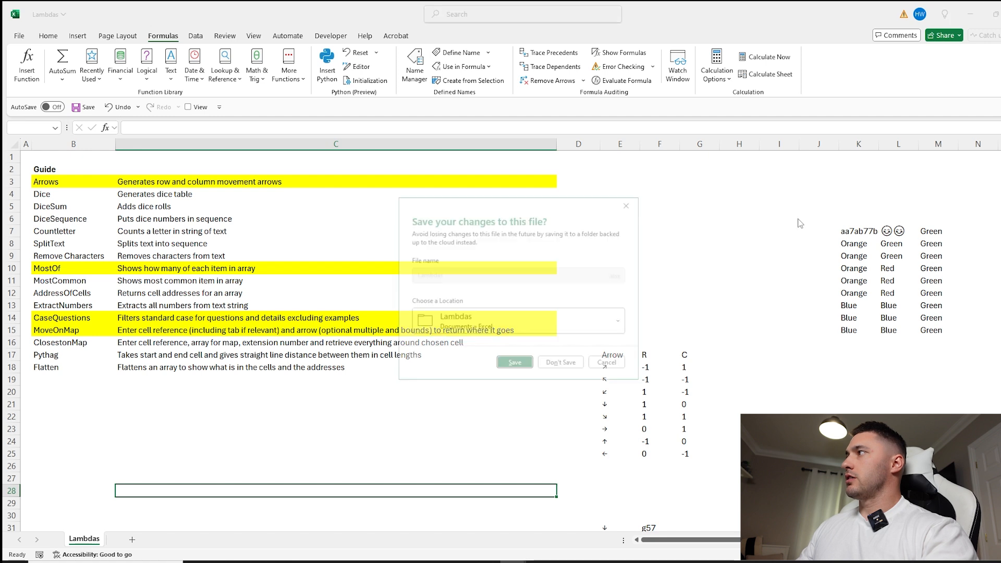
{"action": "left_click", "coordinate": [570, 364]}
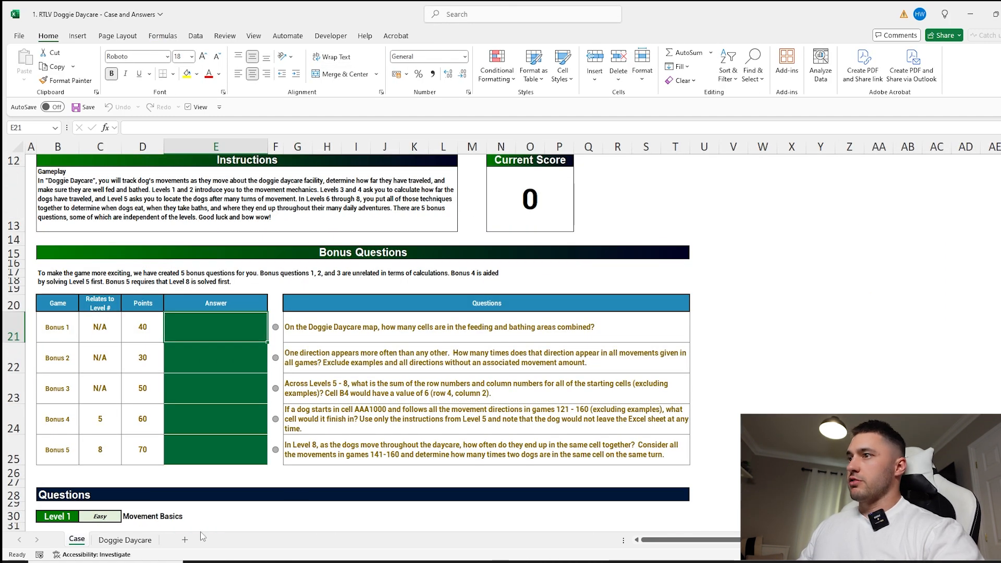
Fill the bath area AH2:AY6 on the Doggie Daycare map with the letter W
{"action": "left_click", "coordinate": [125, 540]}
{"action": "left_click_drag", "start_coordinate": [557, 166], "coordinate": [381, 205]}
{"action": "type", "text": "W"}
{"action": "key", "text": "ctrl+Return"}
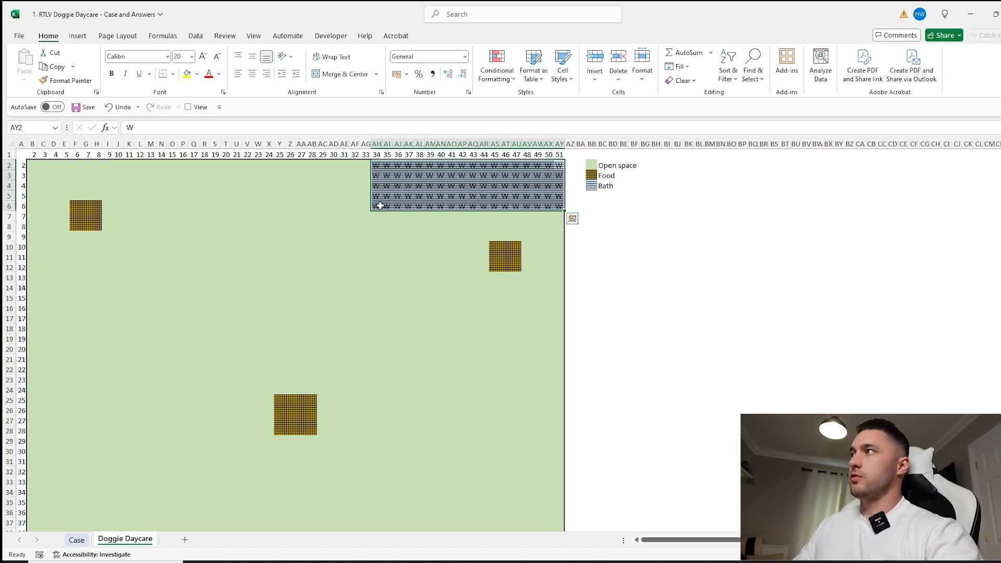
Fill all food-patterned map cells with F by matching a food cell's format in Find and Replace
{"action": "left_click", "coordinate": [73, 204]}
{"action": "left_click_drag", "start_coordinate": [73, 205], "coordinate": [552, 524]}
{"action": "key", "text": "ctrl+h"}
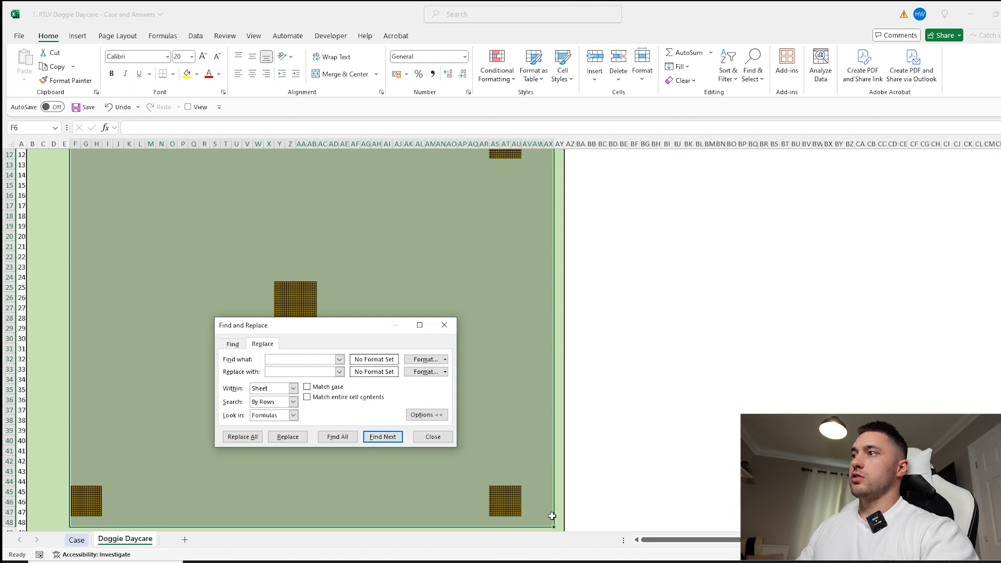
{"action": "left_click", "coordinate": [444, 360]}
{"action": "left_click", "coordinate": [458, 387]}
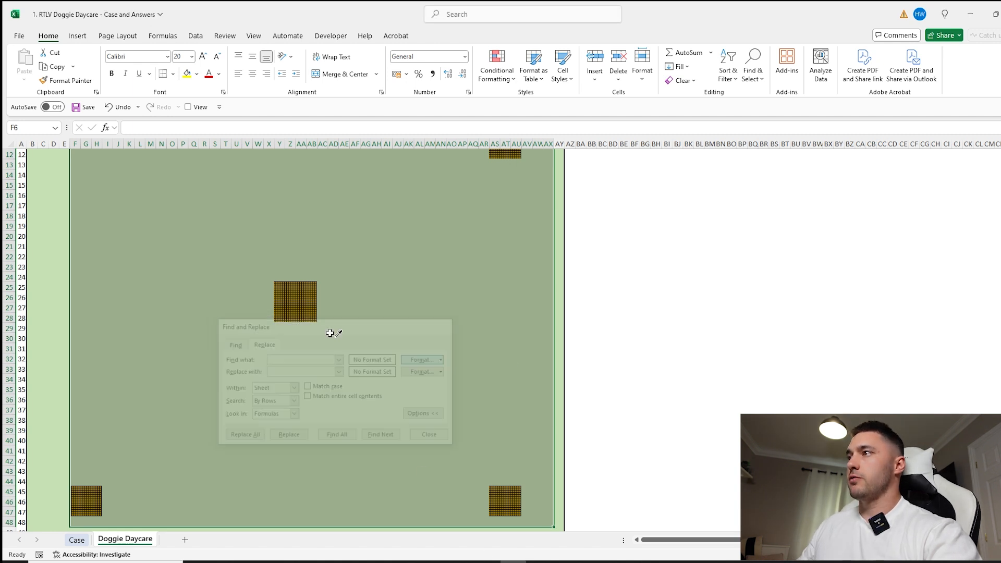
{"action": "left_click", "coordinate": [305, 307]}
{"action": "left_click", "coordinate": [320, 372]}
{"action": "type", "text": "F"}
{"action": "left_click", "coordinate": [243, 437]}
{"action": "left_click", "coordinate": [406, 416]}
{"action": "left_click", "coordinate": [432, 437]}
Count the filled cells across the whole map and enter 142 as the Bonus 1 answer on the Case sheet
{"action": "scroll", "coordinate": [521, 453], "scroll_direction": "down", "scroll_amount": 3}
{"action": "left_click_drag", "start_coordinate": [558, 471], "coordinate": [34, 167]}
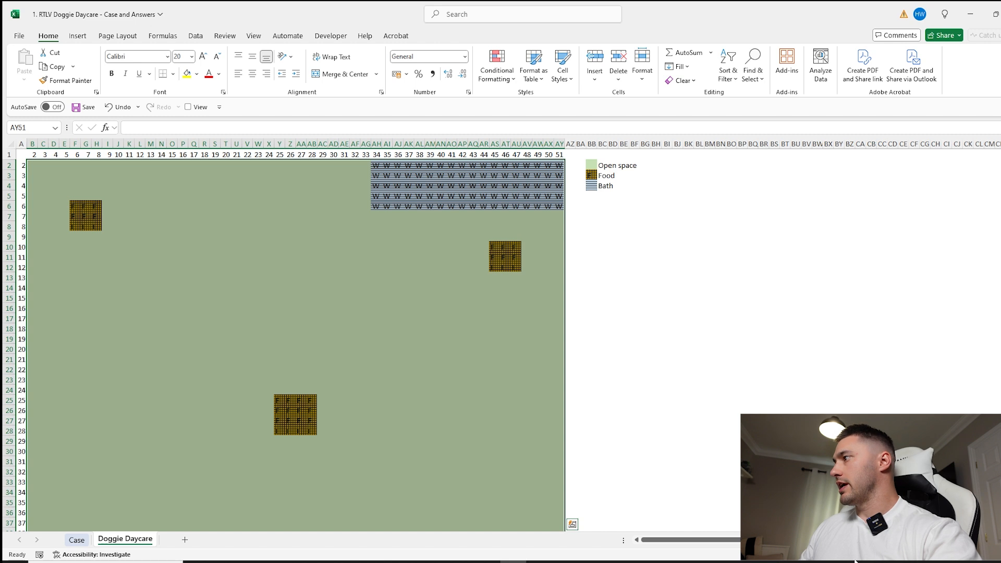
{"action": "left_click", "coordinate": [79, 542]}
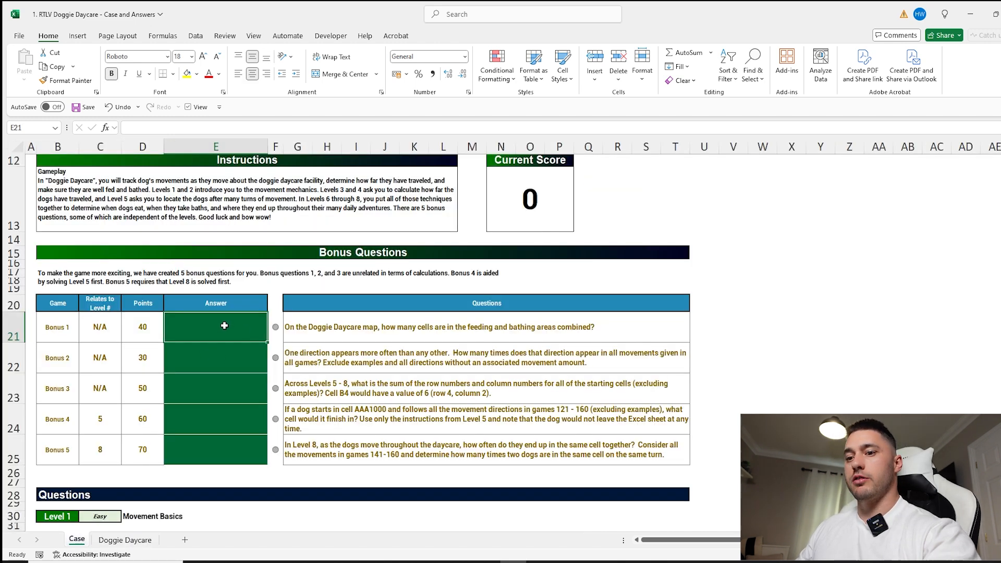
{"action": "type", "text": "142"}
{"action": "key", "text": "Return"}
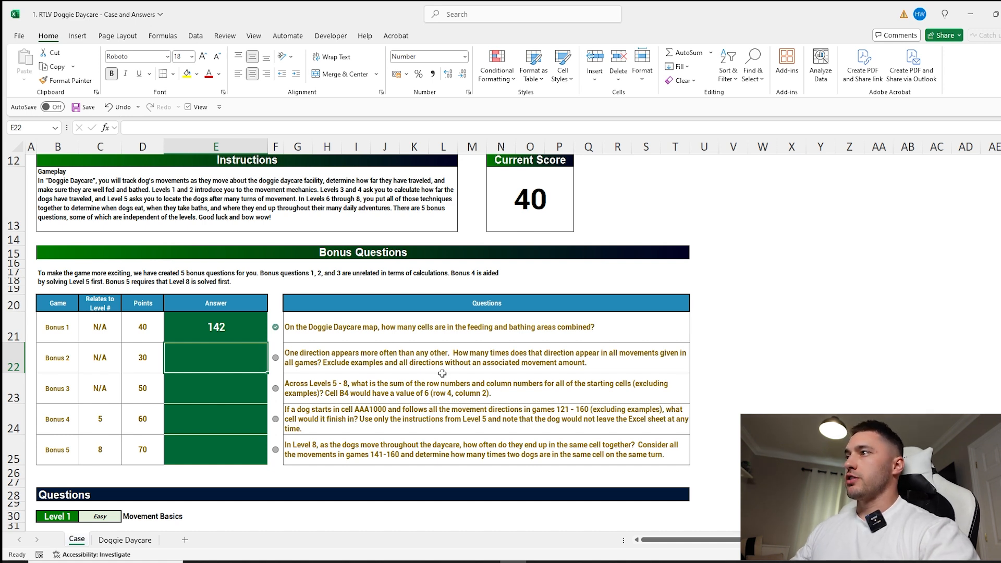
Review the movement data in the Case levels, add a new sheet and enter =CaseQuestions in cell A1
{"action": "scroll", "coordinate": [411, 377], "scroll_direction": "down", "scroll_amount": 15}
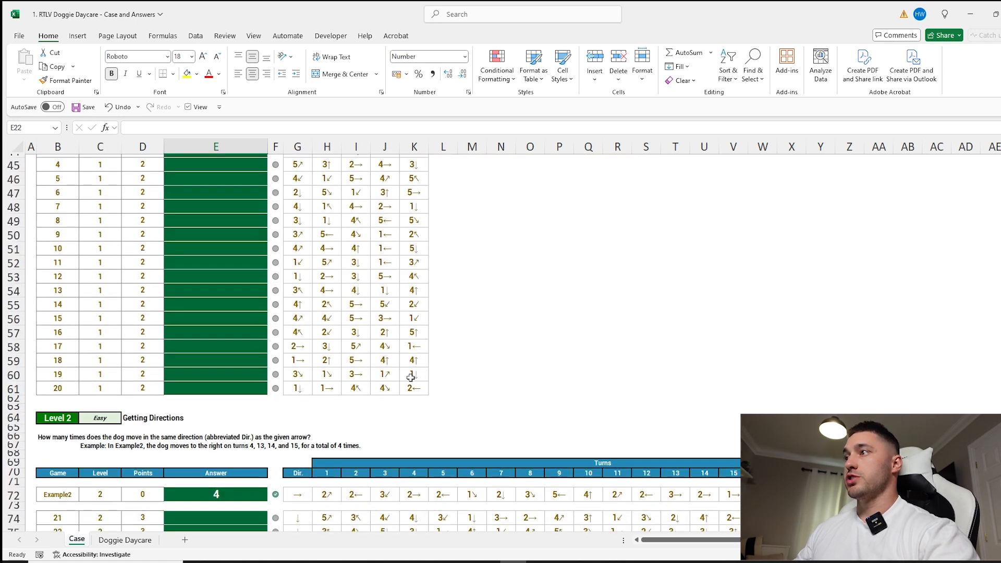
{"action": "scroll", "coordinate": [363, 372], "scroll_direction": "down", "scroll_amount": 3}
{"action": "left_click_drag", "start_coordinate": [301, 226], "coordinate": [302, 493]}
{"action": "scroll", "coordinate": [356, 310], "scroll_direction": "down", "scroll_amount": 20}
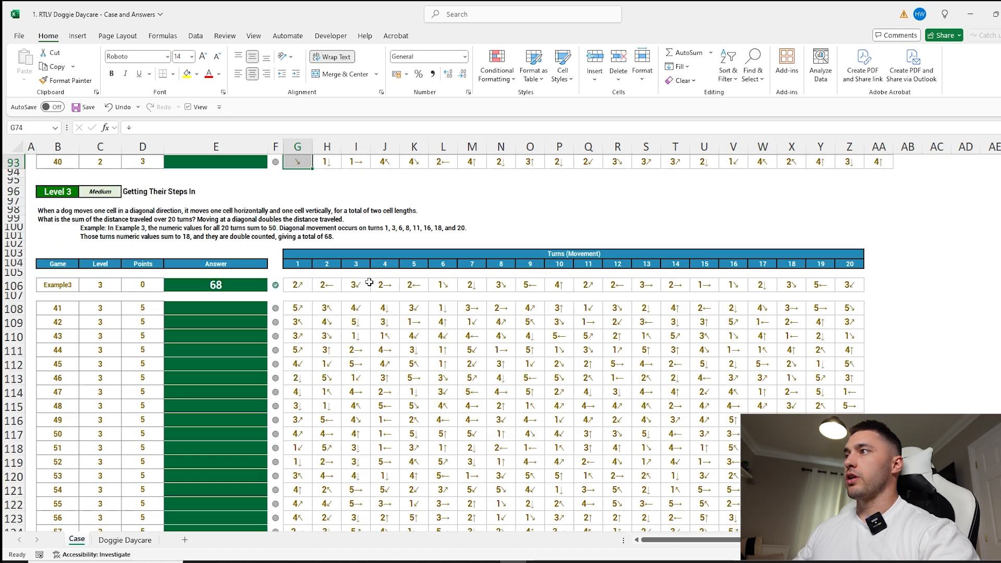
{"action": "scroll", "coordinate": [332, 339], "scroll_direction": "up", "scroll_amount": 20}
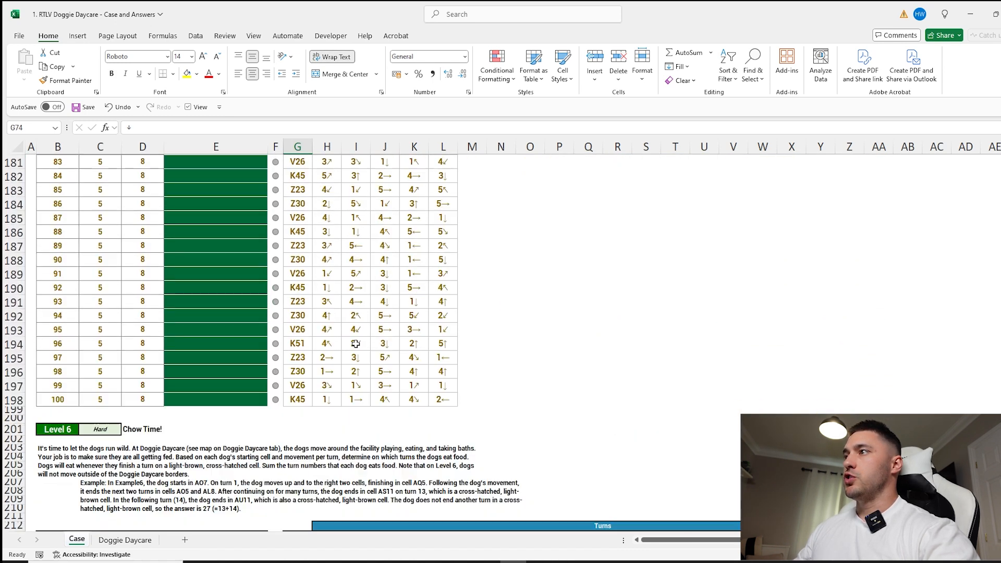
{"action": "left_click", "coordinate": [185, 540]}
{"action": "type", "text": "=Cas"}
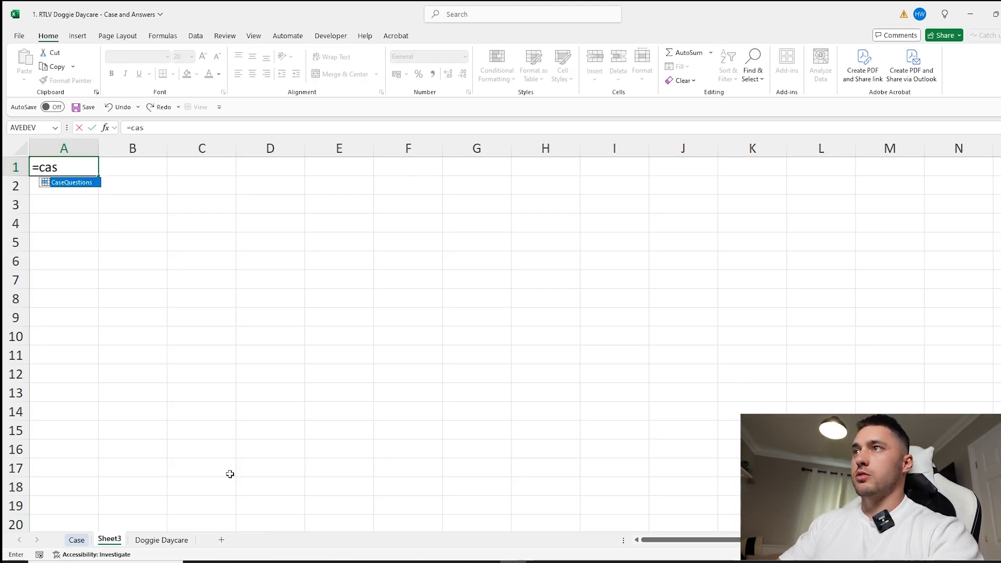
{"action": "key", "text": "Tab"}
{"action": "key", "text": "Return"}
Convert the whole CaseQuestions output on Sheet3 to static values
{"action": "scroll", "coordinate": [280, 318], "scroll_direction": "down", "scroll_amount": 5}
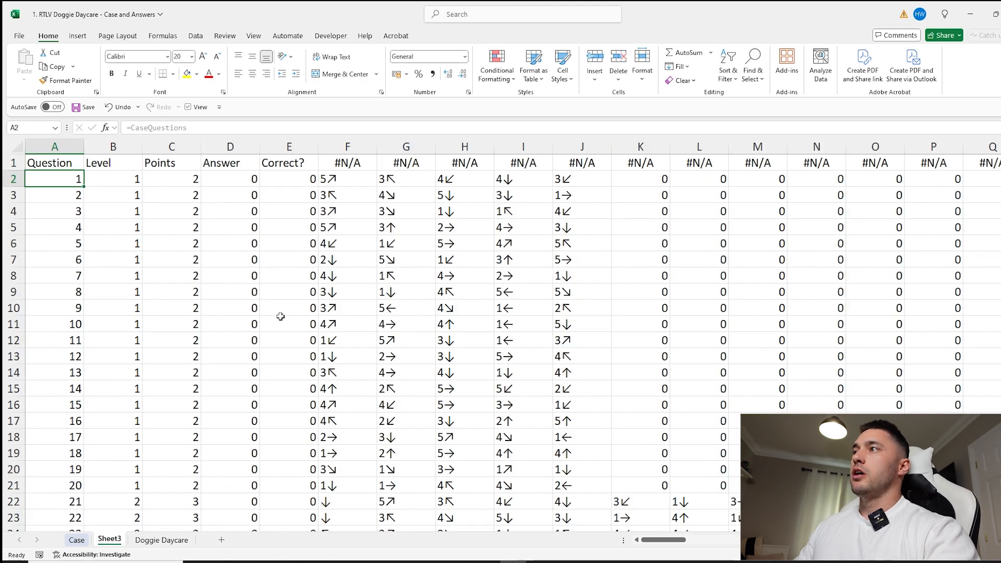
{"action": "left_click", "coordinate": [40, 321]}
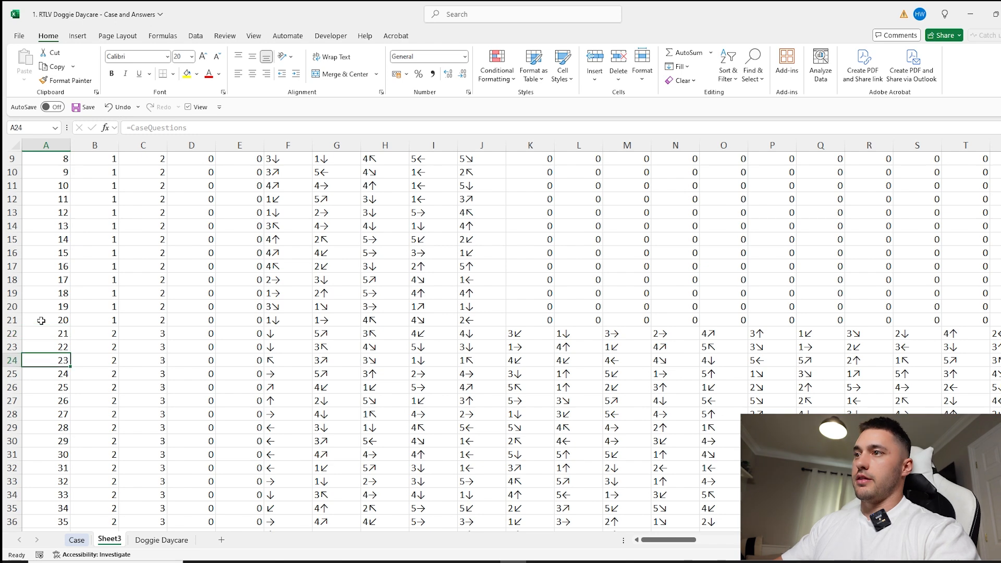
{"action": "key", "text": "ctrl+Down"}
{"action": "scroll", "coordinate": [49, 384], "scroll_direction": "down", "scroll_amount": 4}
{"action": "left_click", "coordinate": [14, 148]}
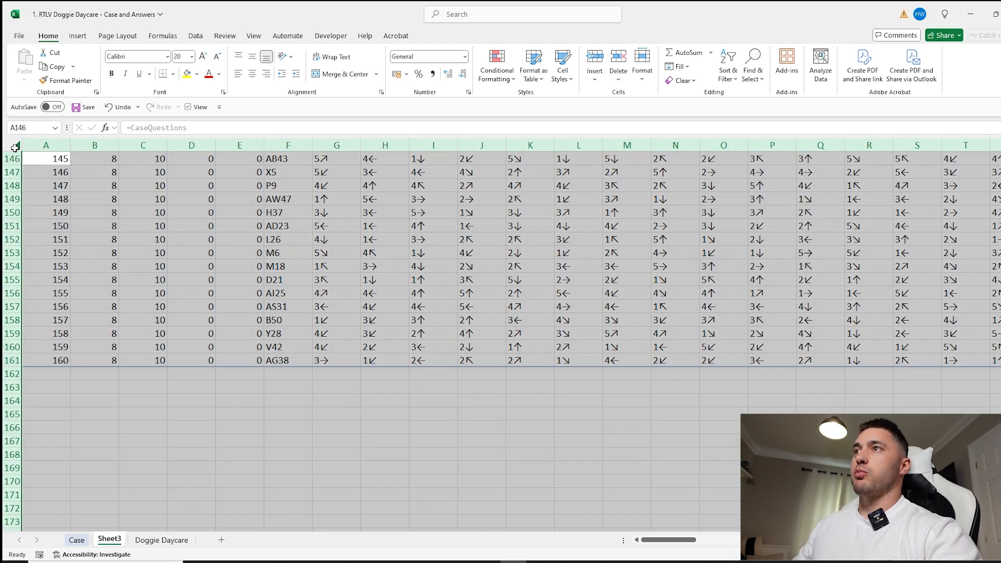
{"action": "key", "text": "ctrl+c"}
Delete the Level 2 direction arrows without movement amounts from cells F22:F41
{"action": "scroll", "coordinate": [325, 313], "scroll_direction": "up", "scroll_amount": 20}
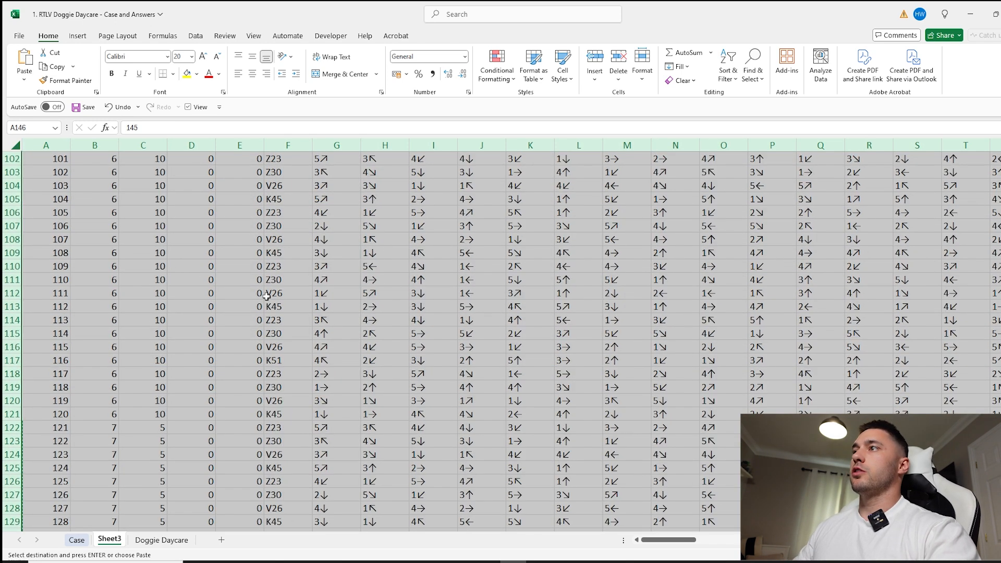
{"action": "scroll", "coordinate": [325, 314], "scroll_direction": "up", "scroll_amount": 3}
{"action": "left_click_drag", "start_coordinate": [284, 211], "coordinate": [284, 469]}
{"action": "key", "text": "Delete"}
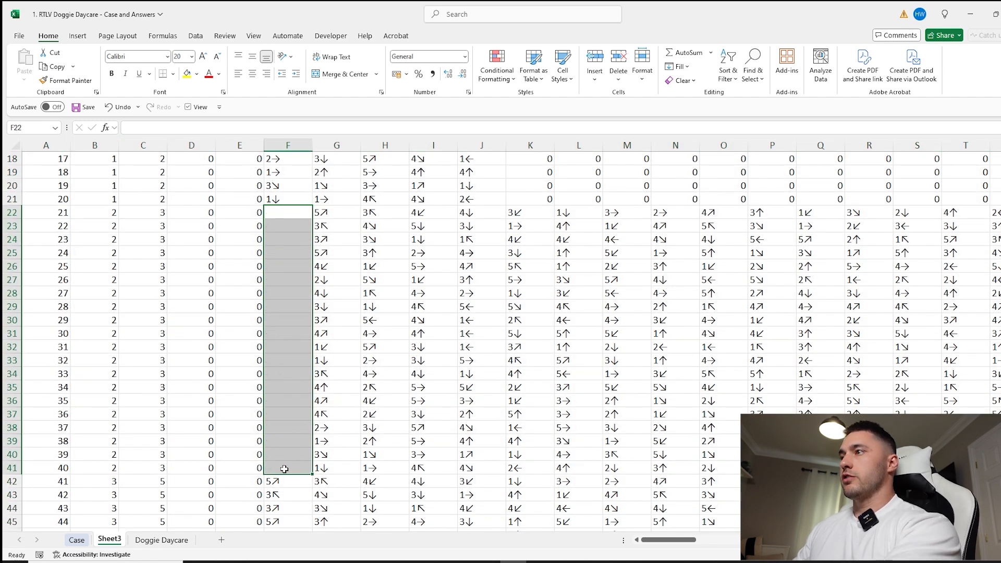
Enter =TOCOL(A1:ED161) in cell A164 to stack the whole question data into one column
{"action": "left_click", "coordinate": [63, 387]}
{"action": "key", "text": "ctrl+Down"}
{"action": "left_click", "coordinate": [65, 454]}
{"action": "type", "text": "=toco"}
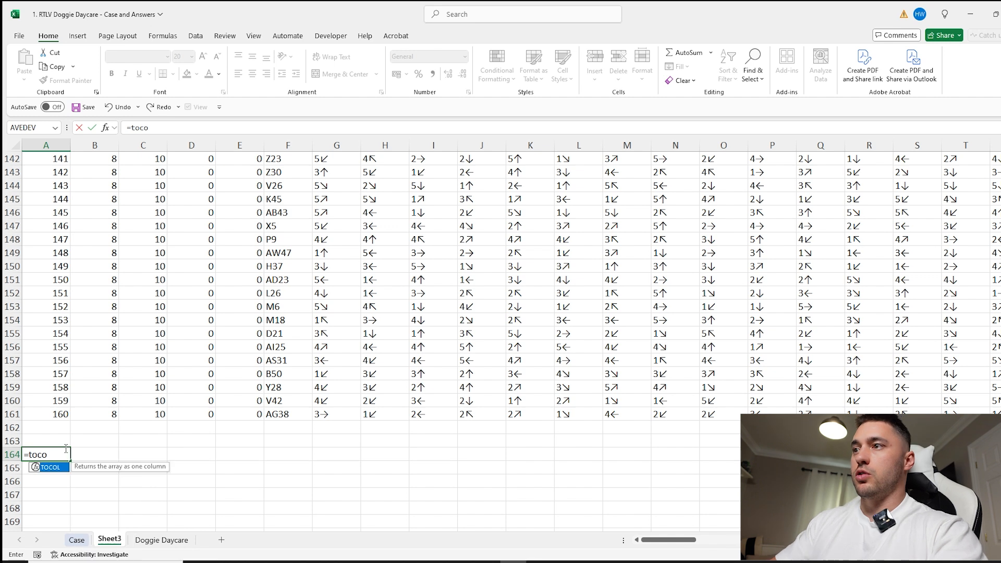
{"action": "key", "text": "Tab"}
{"action": "left_click", "coordinate": [62, 413]}
{"action": "key", "text": "ctrl+shift+Up"}
{"action": "key", "text": "ctrl+shift+Right"}
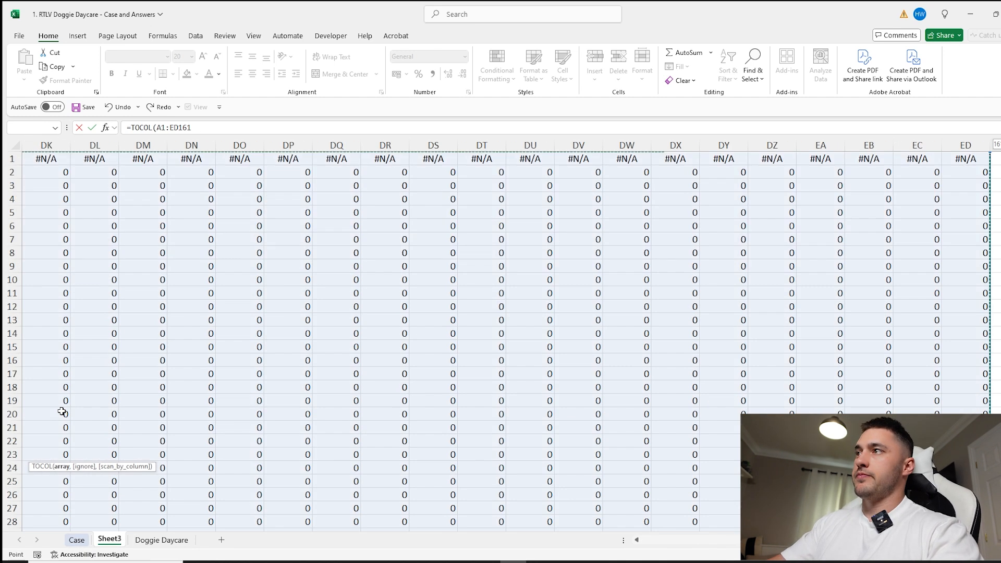
{"action": "key", "text": "Return"}
Wrap the formula in A164 in RIGHT so it reads =RIGHT(TOCOL(A1:ED161)), keeping only each entry's last character
{"action": "left_click", "coordinate": [53, 399]}
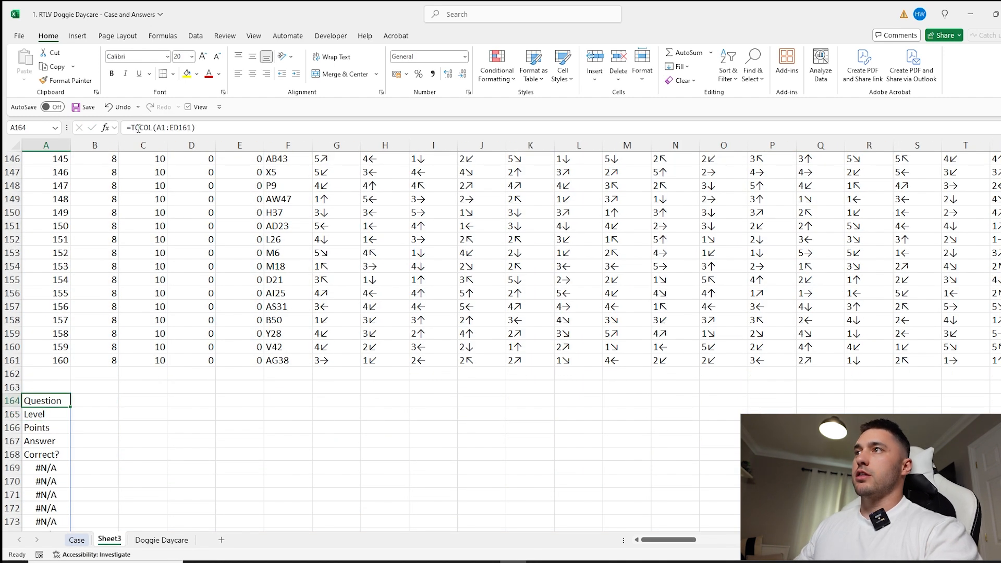
{"action": "left_click", "coordinate": [133, 125]}
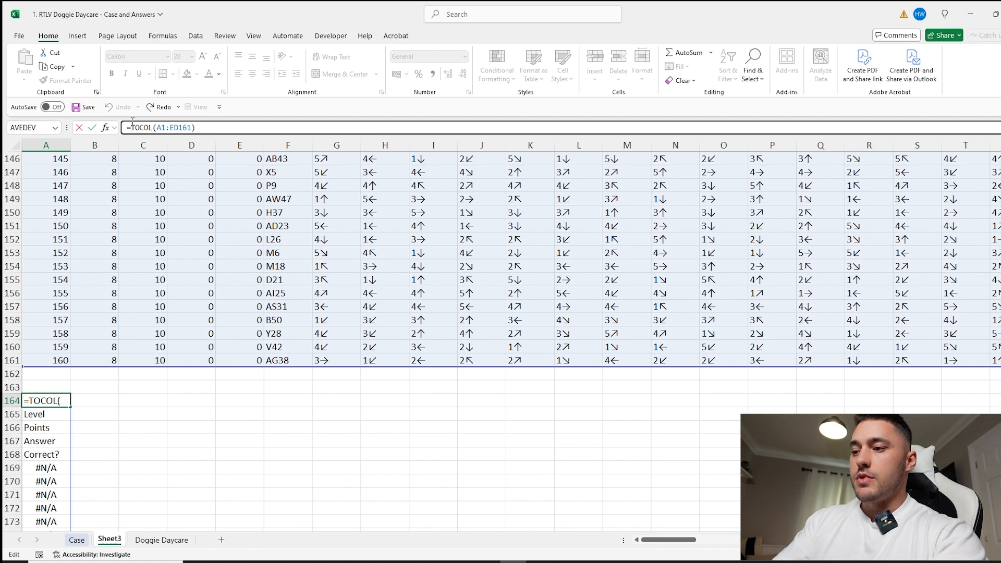
{"action": "type", "text": "RIGHT("}
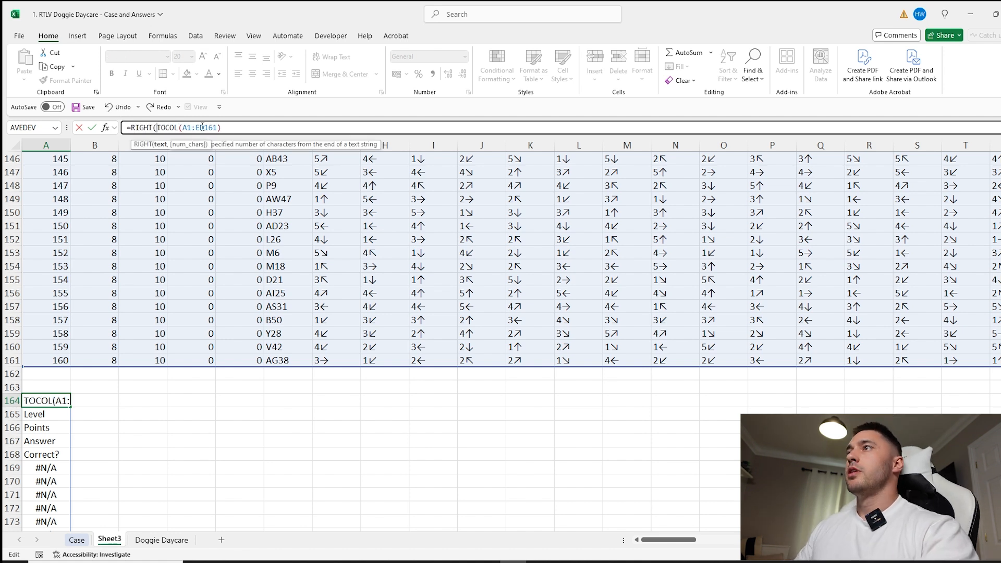
{"action": "key", "text": "Return"}
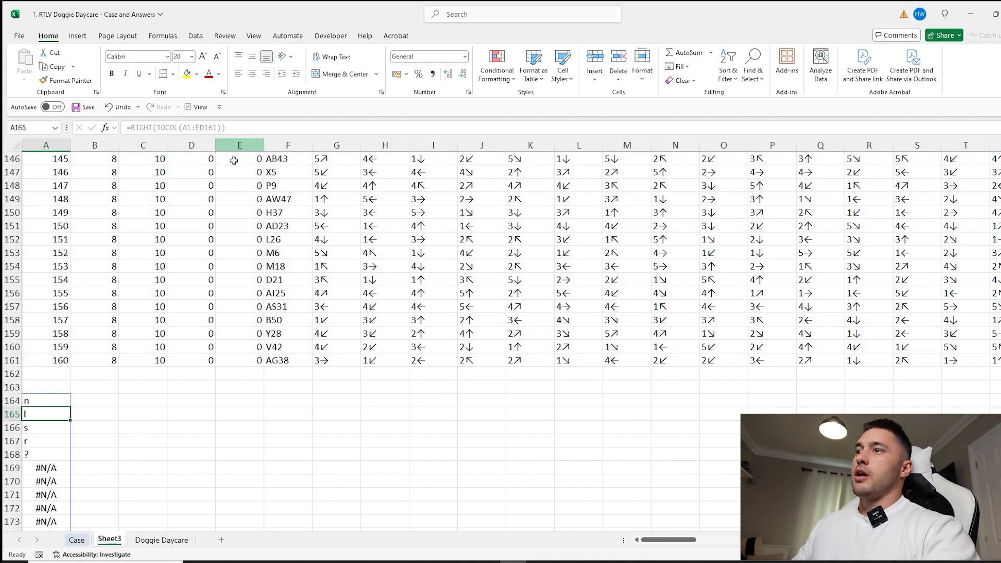
Enter =MostOf(A164#) in cell C164 to count how often each character occurs in the stacked column
{"action": "left_click", "coordinate": [137, 397]}
{"action": "type", "text": "=mos"}
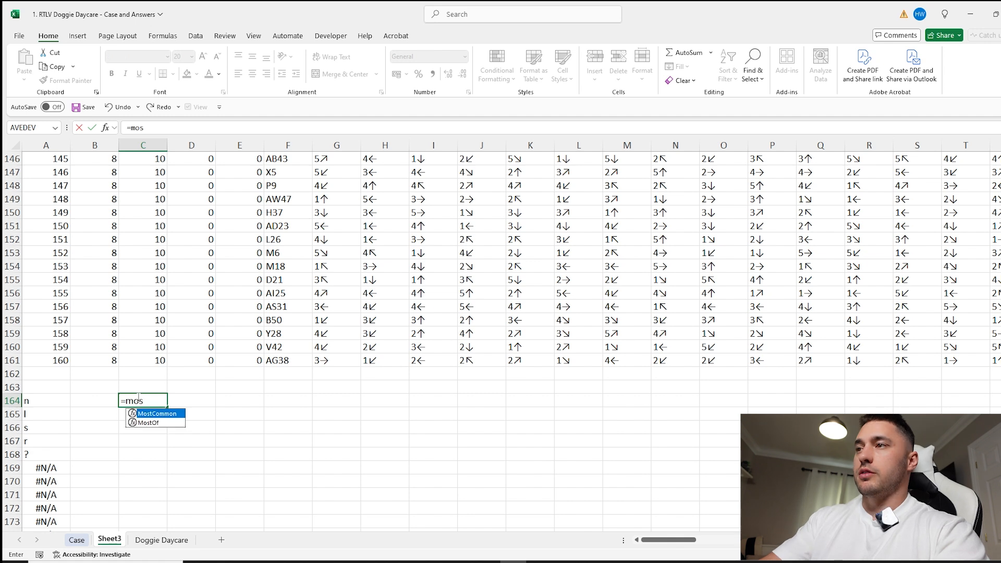
{"action": "key", "text": "Down"}
{"action": "key", "text": "Tab"}
{"action": "left_click", "coordinate": [58, 401]}
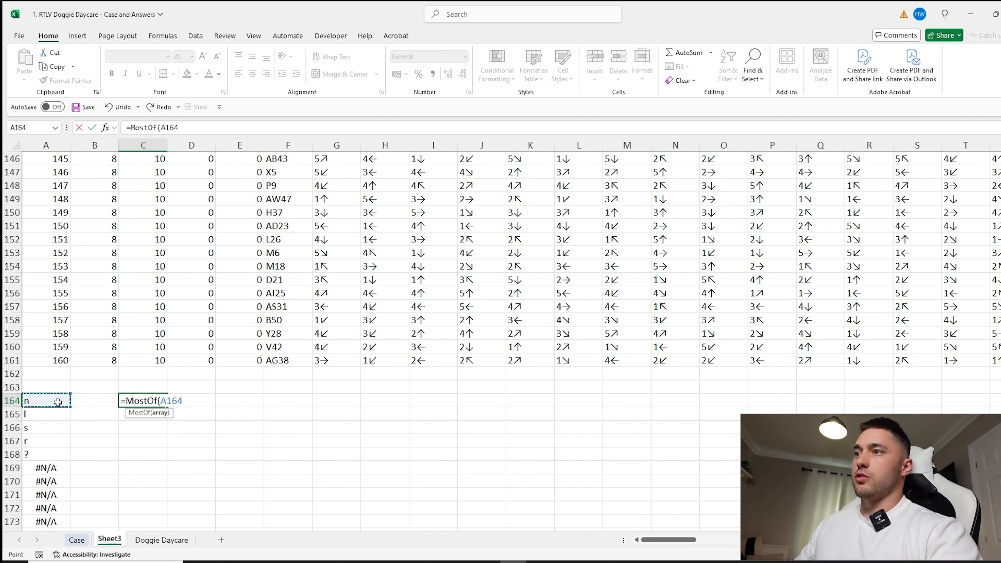
{"action": "key", "text": "ctrl+shift+Down"}
{"action": "key", "text": "Return"}
Look up the most frequent arrow's count and enter 559 as the Bonus 2 answer on the Case sheet
{"action": "left_click_drag", "start_coordinate": [151, 266], "coordinate": [191, 268]}
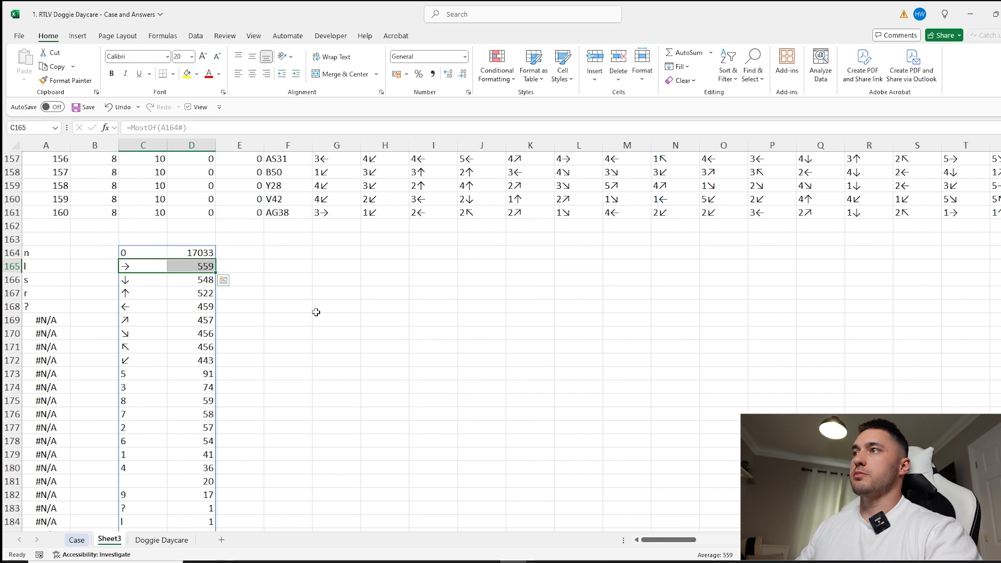
{"action": "left_click", "coordinate": [76, 540]}
{"action": "scroll", "coordinate": [267, 326], "scroll_direction": "up", "scroll_amount": 17}
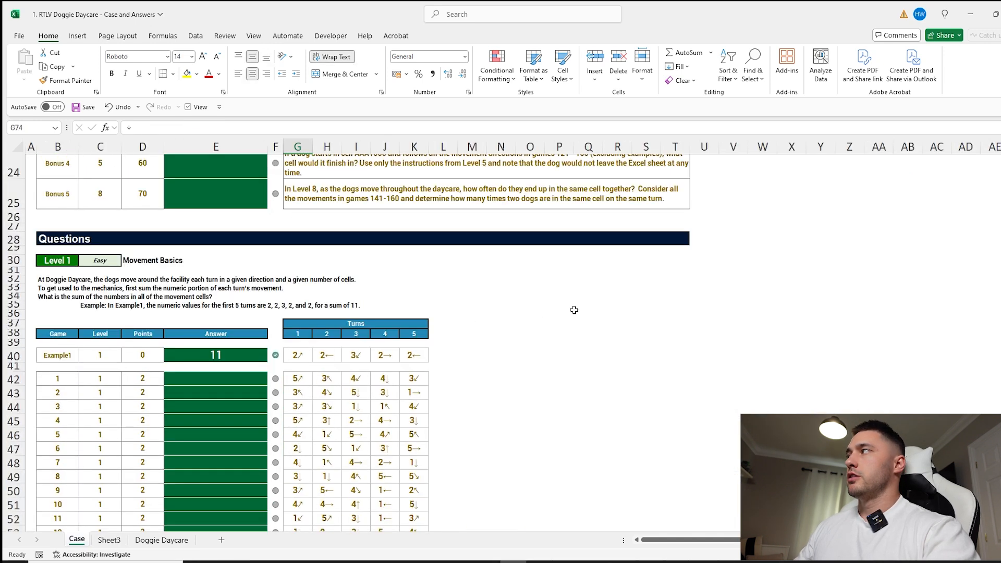
{"action": "left_click", "coordinate": [208, 389]}
{"action": "type", "text": "559"}
{"action": "key", "text": "Return"}
Enter =ROW(INDIRECT(F82:F161)) in cell F165 of Sheet3 to get the row numbers of the Level 5-8 starting cells
{"action": "scroll", "coordinate": [282, 351], "scroll_direction": "down", "scroll_amount": 2}
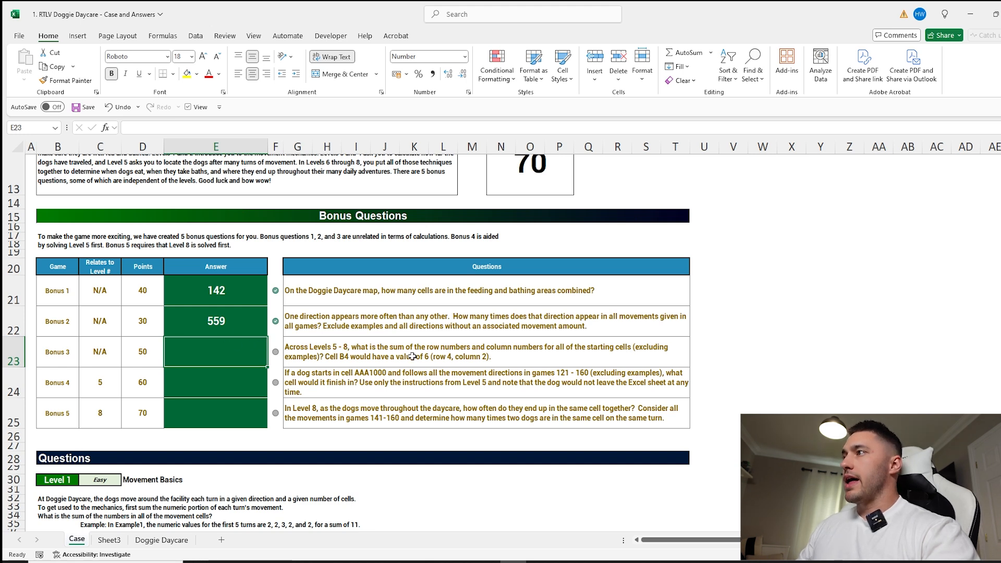
{"action": "scroll", "coordinate": [350, 356], "scroll_direction": "down", "scroll_amount": 1}
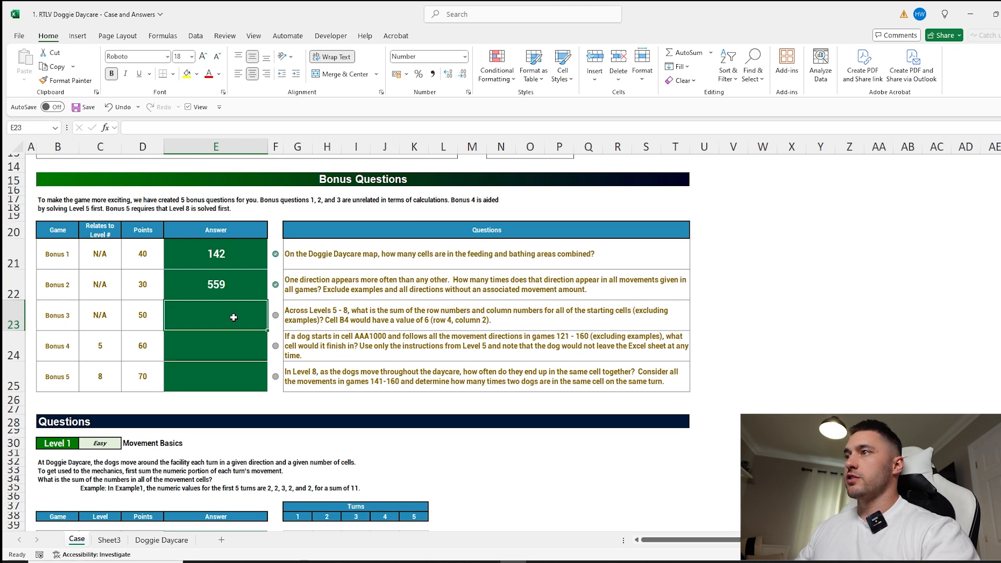
{"action": "scroll", "coordinate": [233, 318], "scroll_direction": "down", "scroll_amount": 1}
{"action": "left_click", "coordinate": [109, 541]}
{"action": "scroll", "coordinate": [150, 286], "scroll_direction": "up", "scroll_amount": 4}
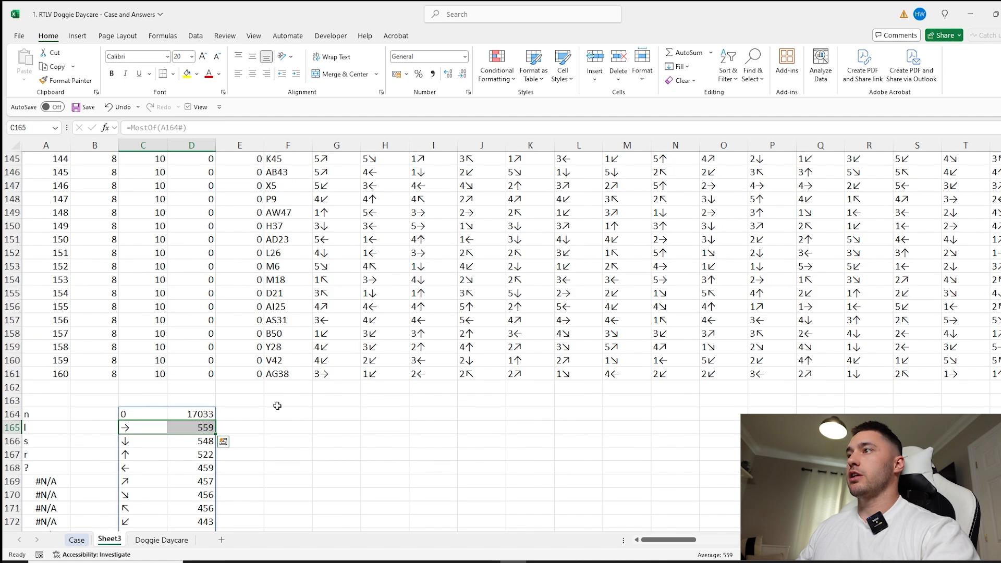
{"action": "left_click", "coordinate": [283, 428]}
{"action": "type", "text": "="}
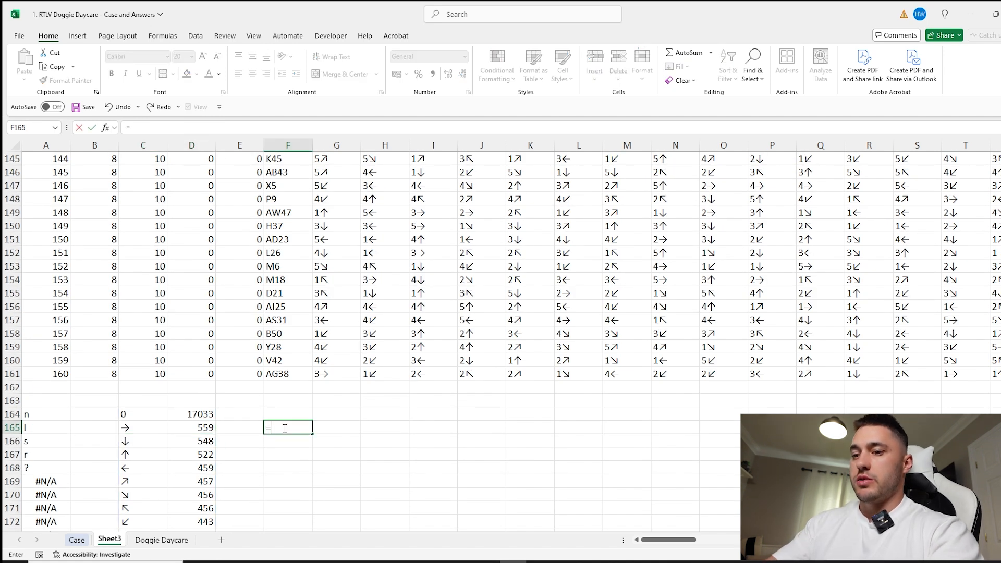
{"action": "type", "text": "ro"}
{"action": "key", "text": "Tab"}
{"action": "key", "text": "BackSpace"}
{"action": "key", "text": "BackSpace"}
{"action": "key", "text": "BackSpace"}
{"action": "key", "text": "BackSpace"}
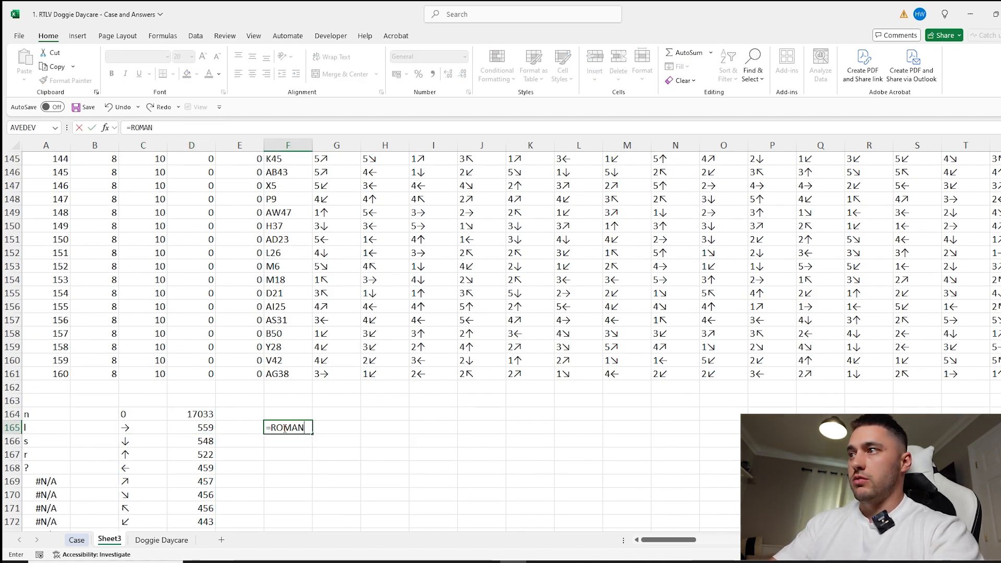
{"action": "type", "text": "W("}
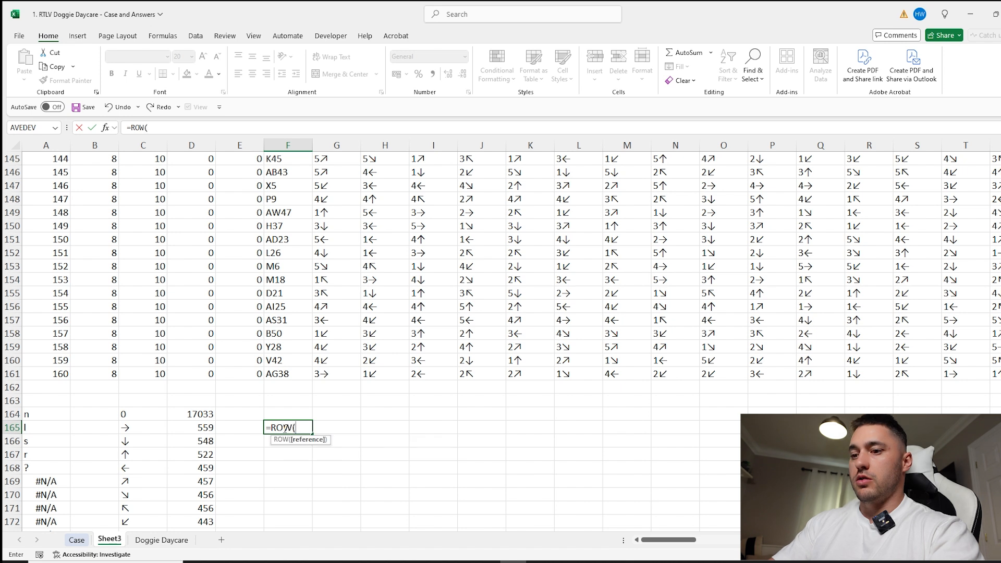
{"action": "type", "text": "indir"}
{"action": "key", "text": "Tab"}
{"action": "mouse_move", "coordinate": [286, 374]}
{"action": "left_mouse_down"}
{"action": "mouse_move", "coordinate": [284, 80]}
{"action": "mouse_move", "coordinate": [286, 482]}
{"action": "mouse_move", "coordinate": [276, 374]}
{"action": "left_mouse_up"}
{"action": "scroll", "coordinate": [306, 365], "scroll_direction": "down", "scroll_amount": 3}
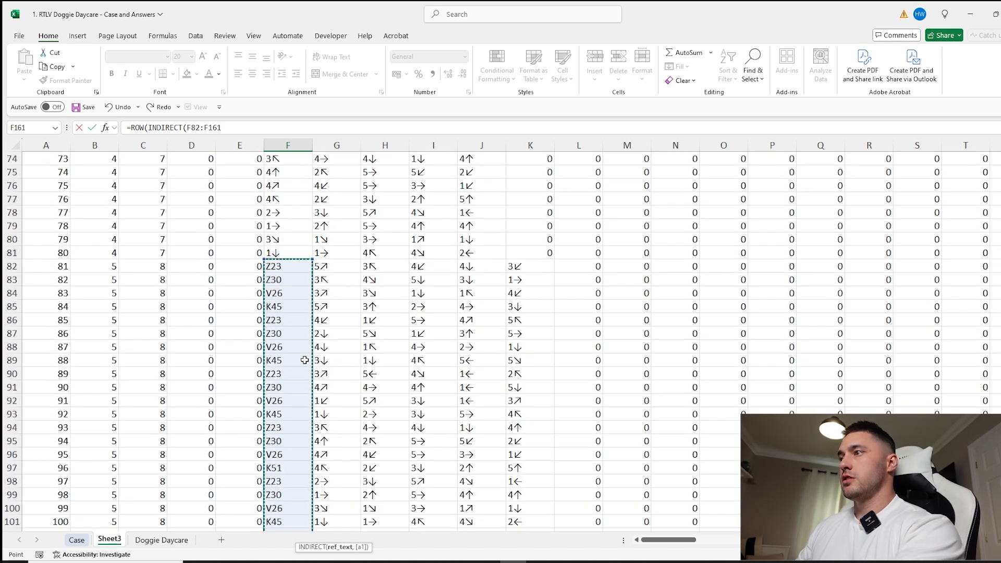
{"action": "key", "text": "Return"}
{"action": "key", "text": "Return"}
Copy the row-number formula into G165 and change it to =COLUMN(INDIRECT(F82:F161))
{"action": "left_click", "coordinate": [310, 293]}
{"action": "left_click_drag", "start_coordinate": [253, 128], "coordinate": [79, 129]}
{"action": "key", "text": "ctrl+c"}
{"action": "key", "text": "Escape"}
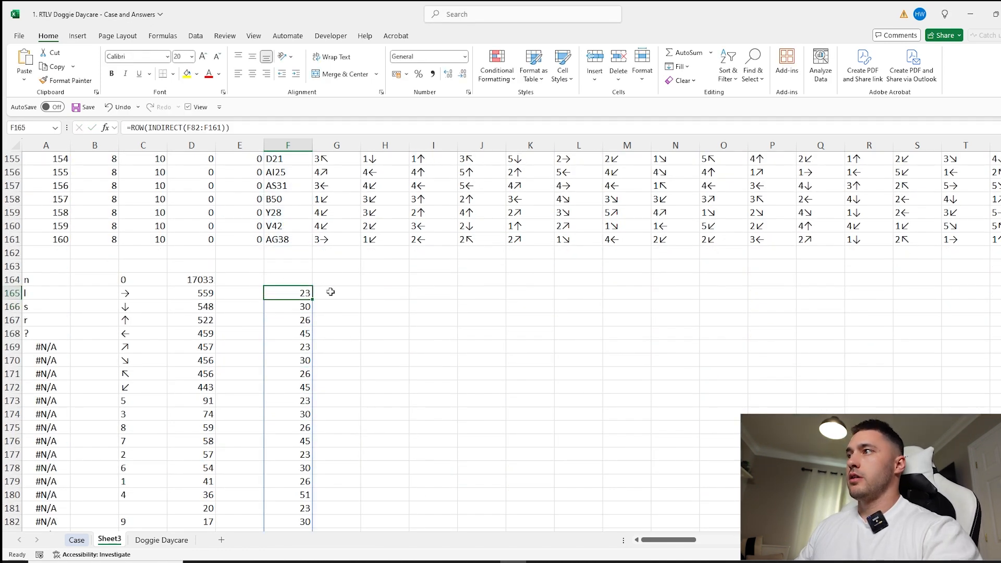
{"action": "left_click", "coordinate": [330, 291]}
{"action": "key", "text": "ctrl+v"}
{"action": "double_click", "coordinate": [144, 126]}
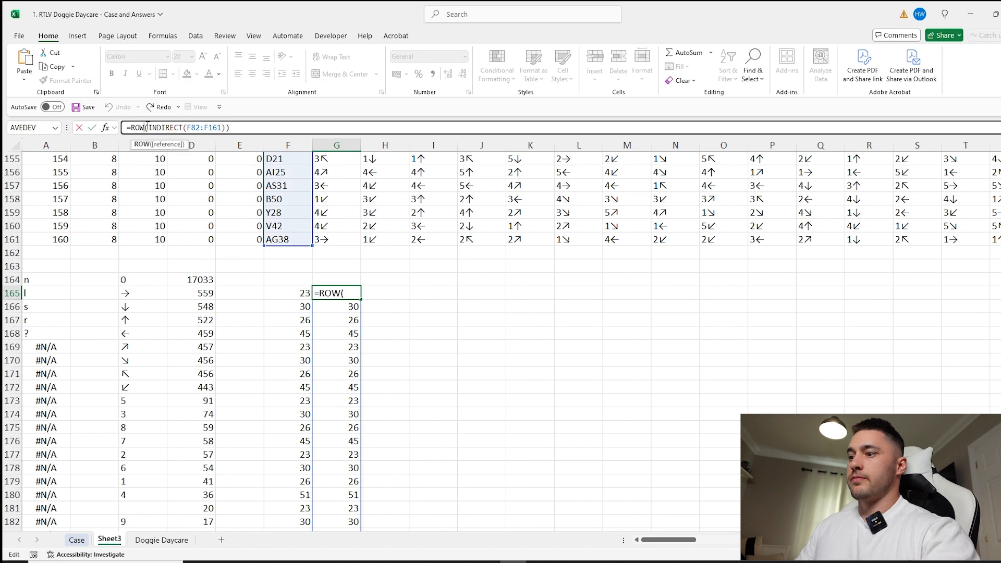
{"action": "type", "text": "column"}
{"action": "key", "text": "Return"}
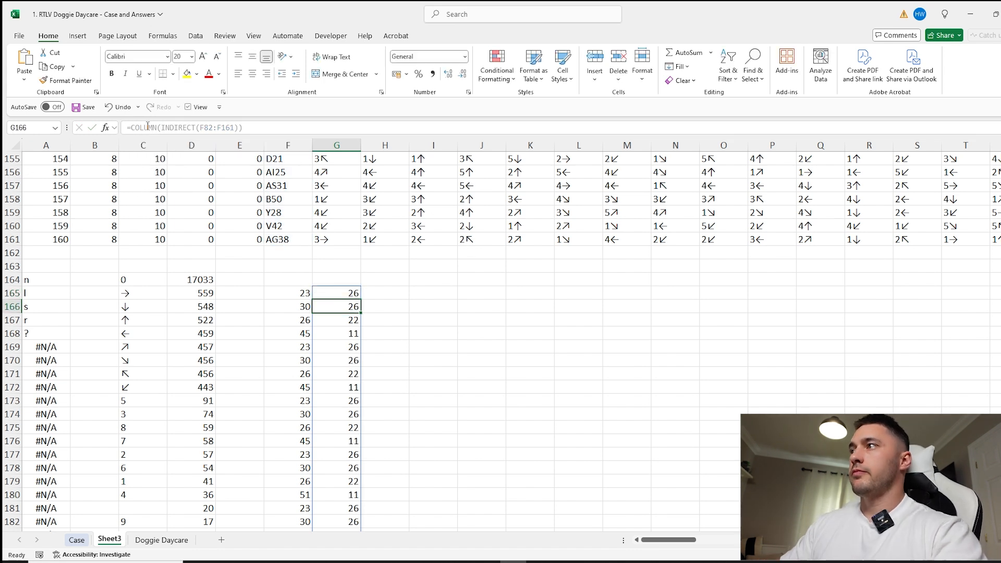
Get the combined sum of the row and column numbers and enter 4170 as the Bonus 3 answer on the Case sheet
{"action": "left_click_drag", "start_coordinate": [291, 296], "coordinate": [330, 297]}
{"action": "key", "text": "ctrl+shift+Down"}
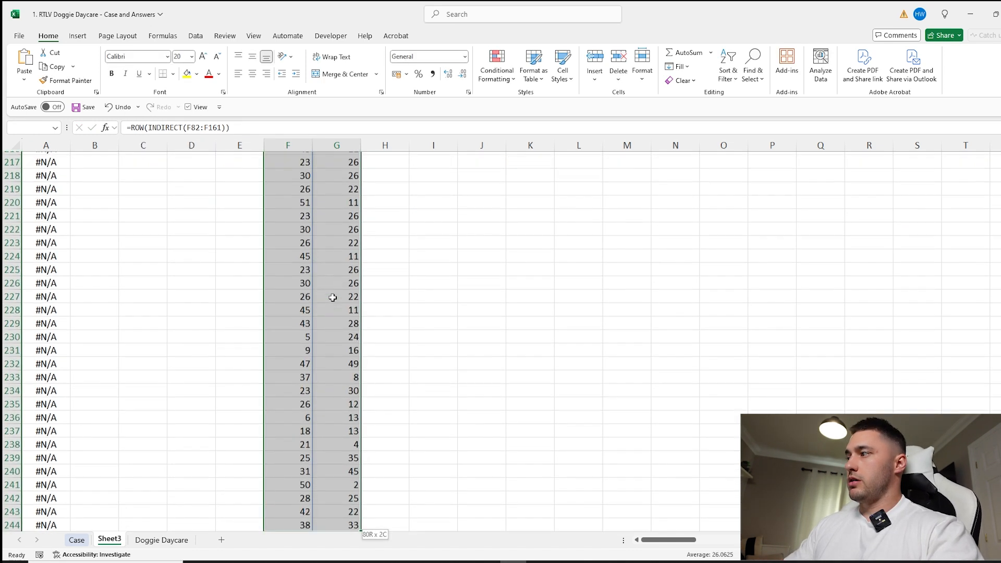
{"action": "left_click", "coordinate": [76, 539]}
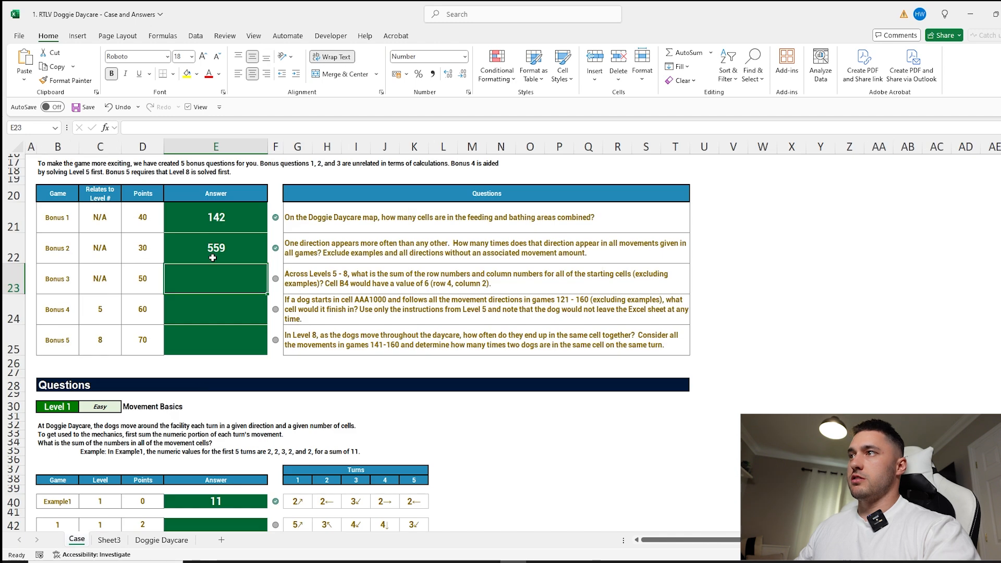
{"action": "type", "text": "4170"}
{"action": "key", "text": "Return"}
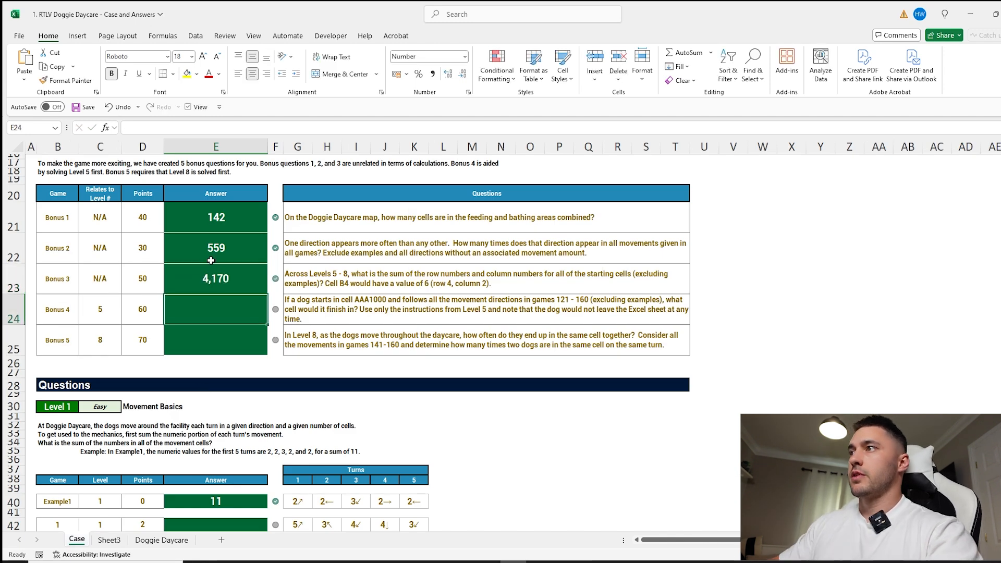
Enter =SUM(LEFT(G42:K42)*1) in E42 as the Level 1 answer for game 1, accepting the suggested formula correction
{"action": "left_click_drag", "start_coordinate": [258, 307], "coordinate": [350, 333]}
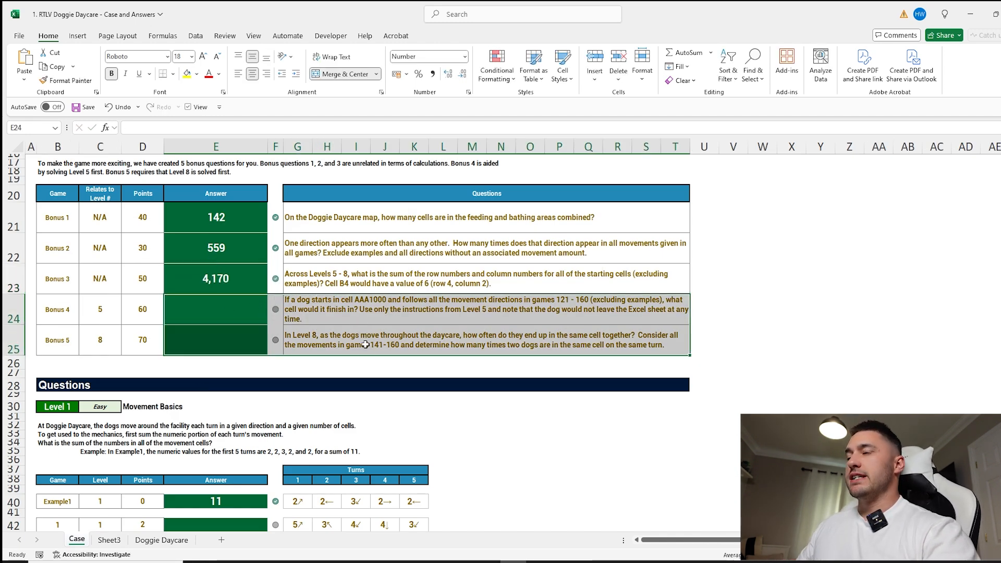
{"action": "scroll", "coordinate": [335, 356], "scroll_direction": "down", "scroll_amount": 1}
{"action": "scroll", "coordinate": [335, 355], "scroll_direction": "down", "scroll_amount": 3}
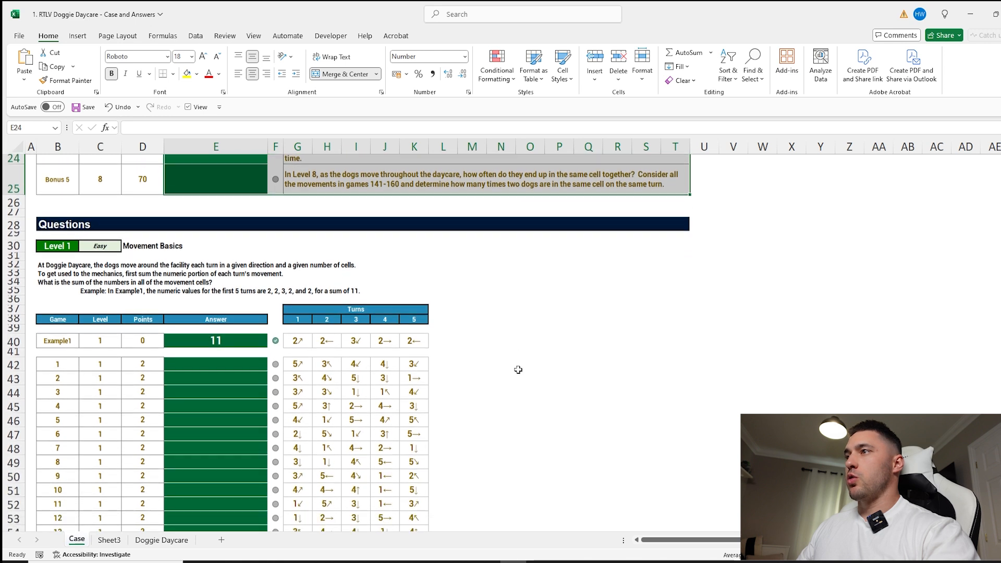
{"action": "left_click", "coordinate": [249, 309]}
{"action": "left_click_drag", "start_coordinate": [409, 312], "coordinate": [298, 308]}
{"action": "left_click", "coordinate": [237, 305]}
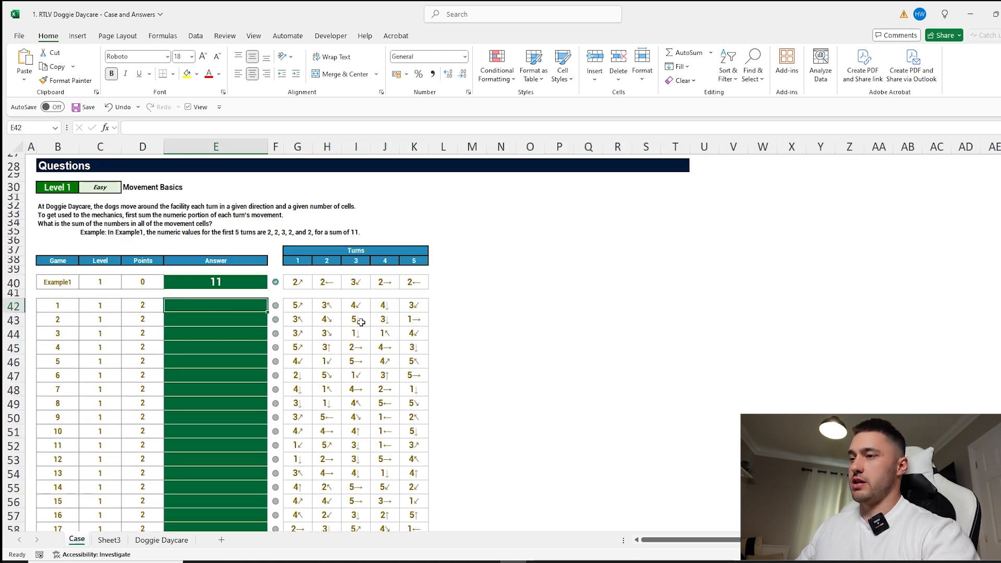
{"action": "type", "text": "=lef"}
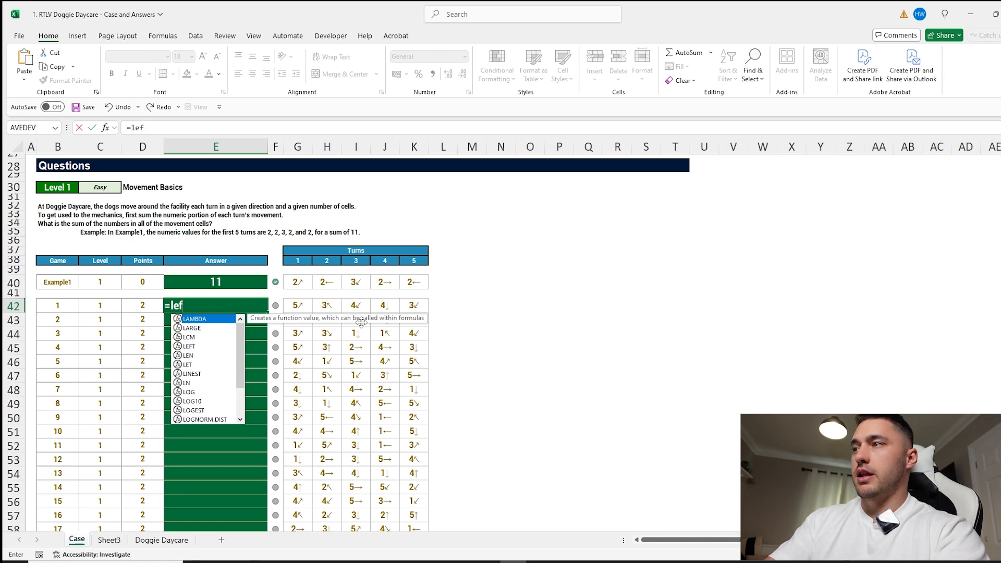
{"action": "key", "text": "Tab"}
{"action": "left_click_drag", "start_coordinate": [412, 305], "coordinate": [310, 305]}
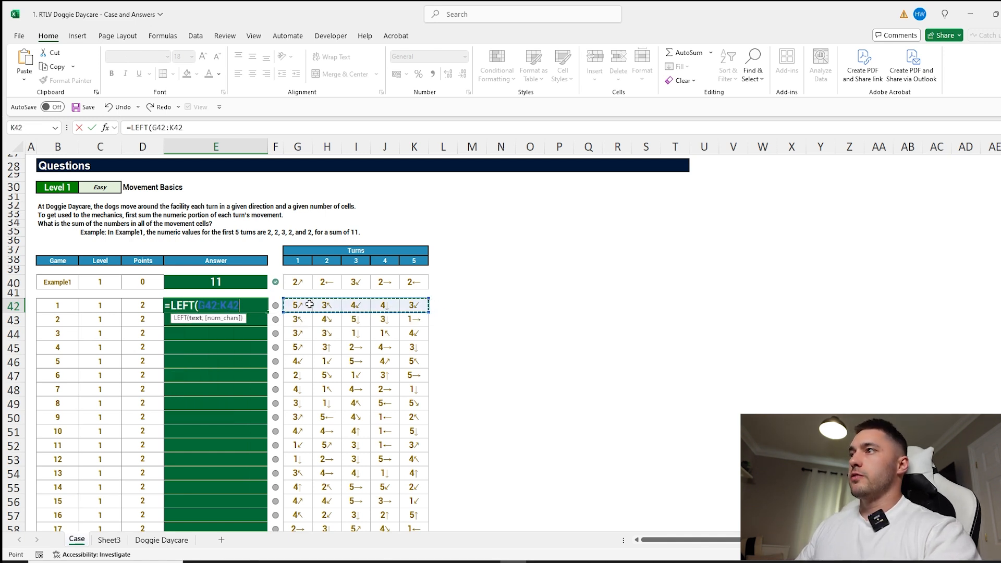
{"action": "type", "text": ")*1"}
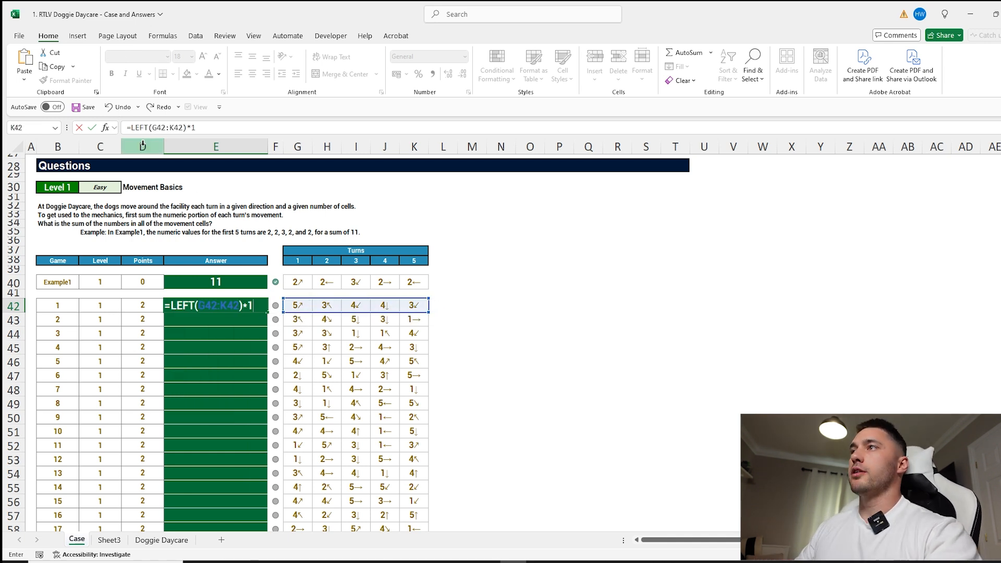
{"action": "left_click", "coordinate": [130, 128]}
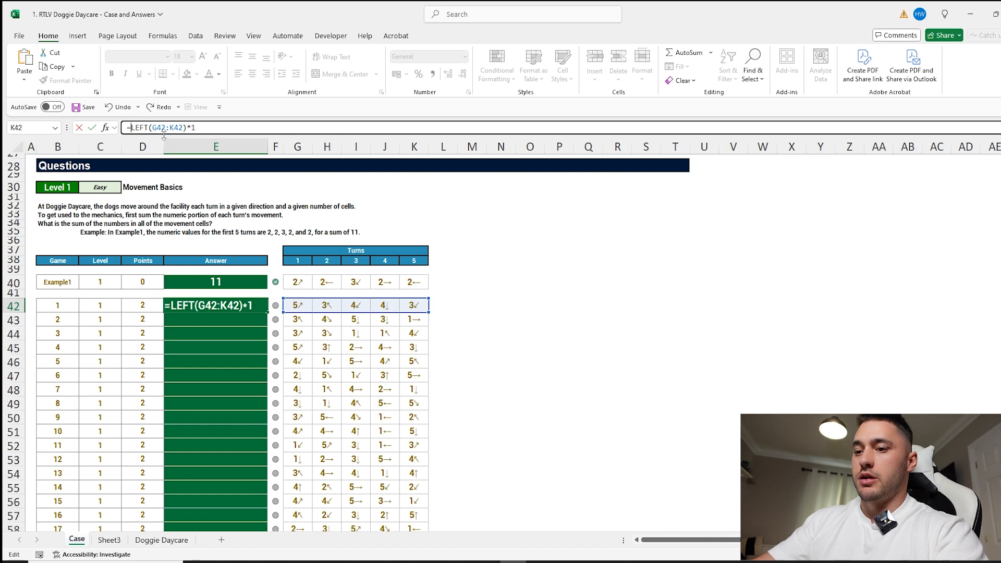
{"action": "type", "text": "sum("}
{"action": "key", "text": "Return"}
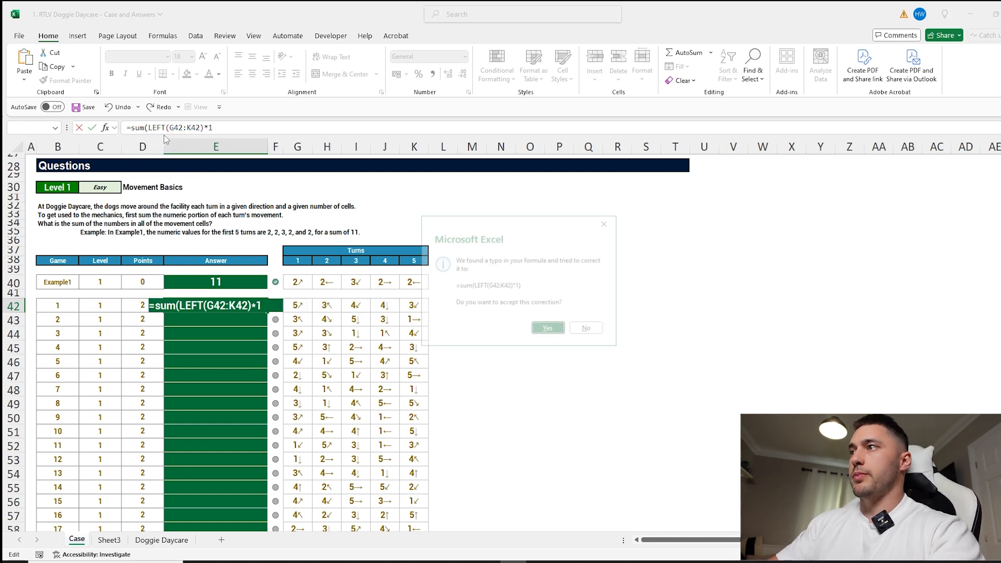
{"action": "key", "text": "Return"}
Fill the game 1 formula down through E61 to answer all the Level 1 games
{"action": "key", "text": "Left"}
{"action": "key", "text": "ctrl+Down"}
{"action": "key", "text": "Right"}
{"action": "key", "text": "ctrl+shift+Up"}
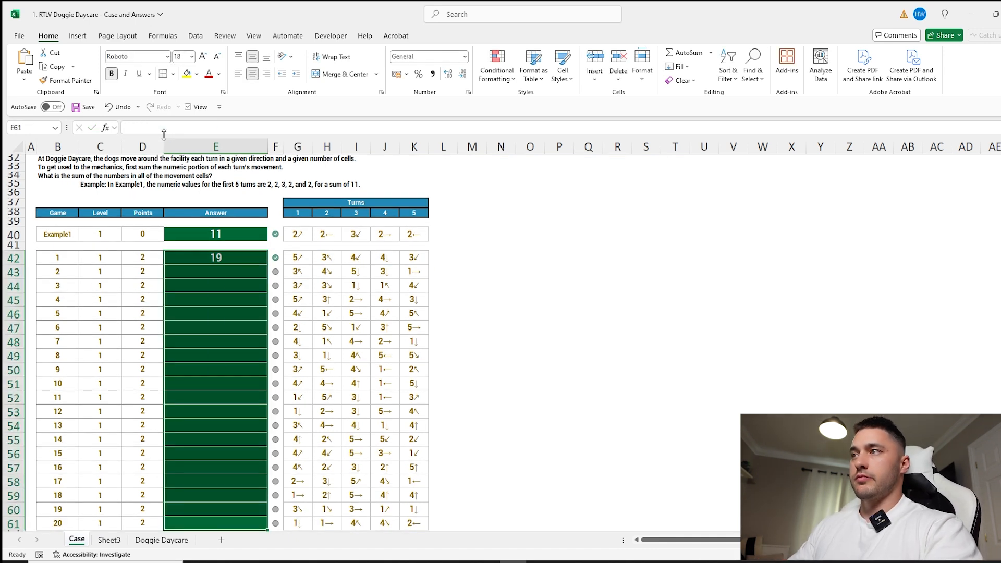
{"action": "key", "text": "ctrl+d"}
Build the Level 2 formula =FILTER(H74:AA74,RIGHT(H74:AA74)=G74) in E74 for game 21
{"action": "scroll", "coordinate": [290, 325], "scroll_direction": "down", "scroll_amount": 9}
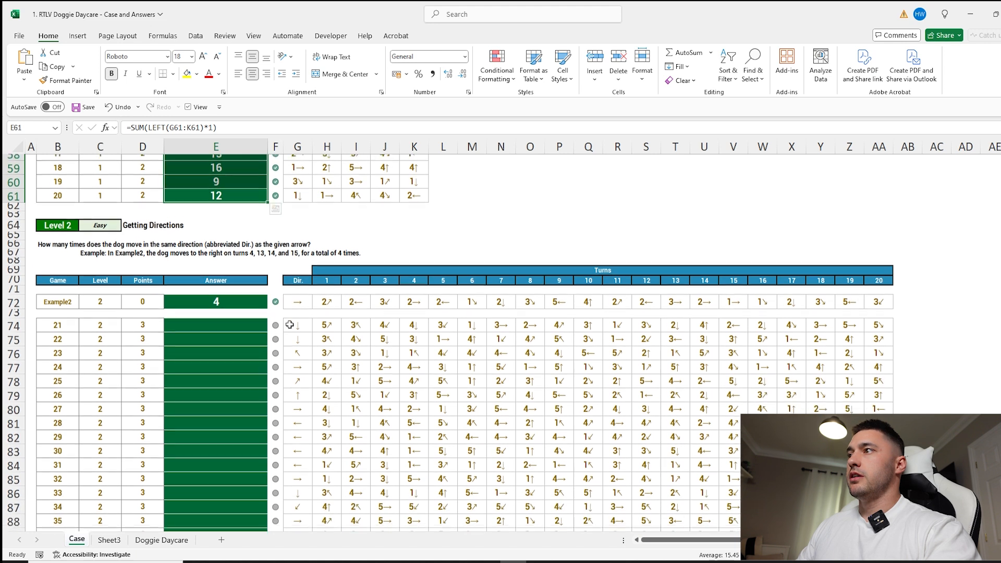
{"action": "left_click", "coordinate": [249, 324]}
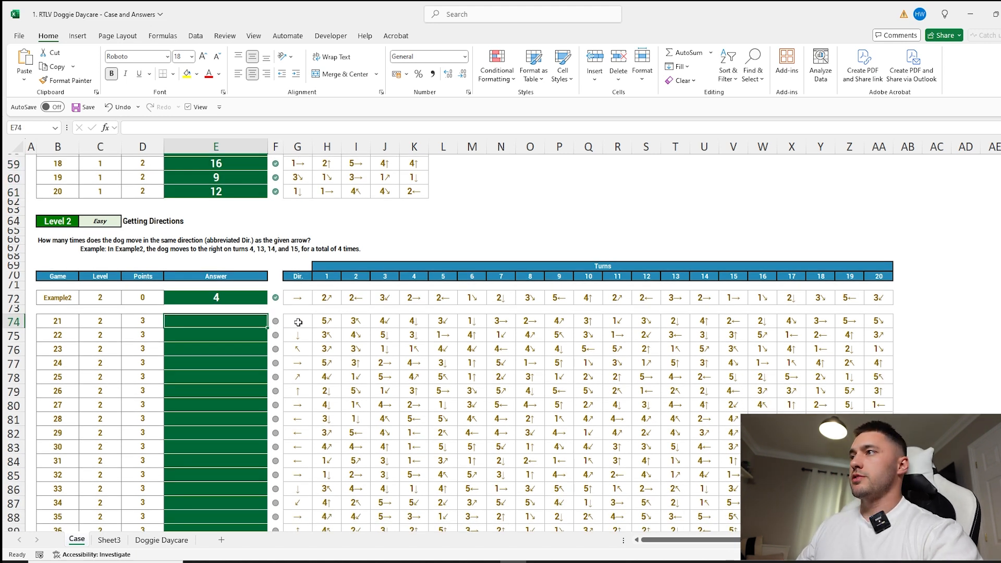
{"action": "left_click_drag", "start_coordinate": [338, 321], "coordinate": [882, 321]}
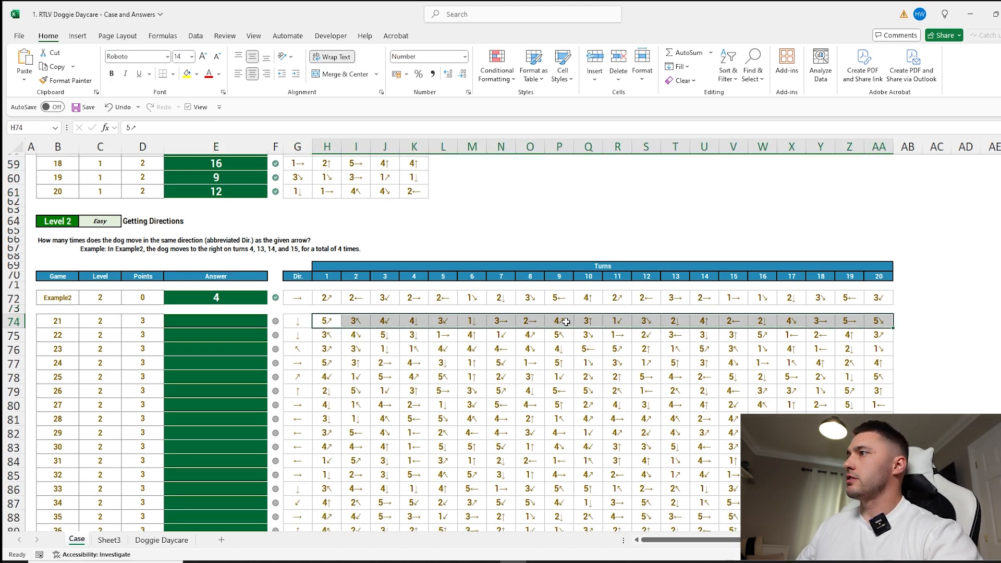
{"action": "left_click", "coordinate": [216, 320]}
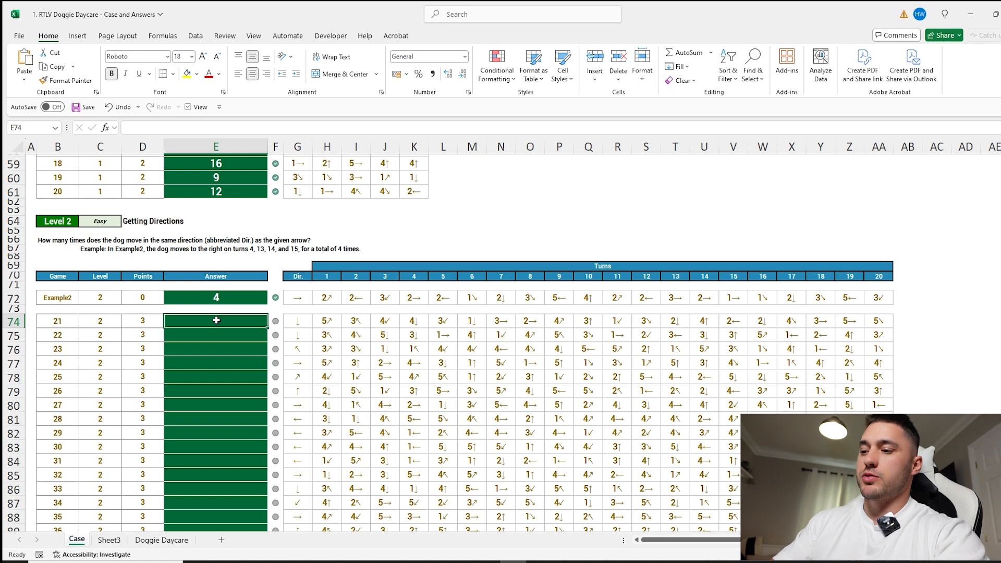
{"action": "type", "text": "=FILTER("}
{"action": "left_click_drag", "start_coordinate": [318, 317], "coordinate": [868, 325]}
{"action": "type", "text": ",right"}
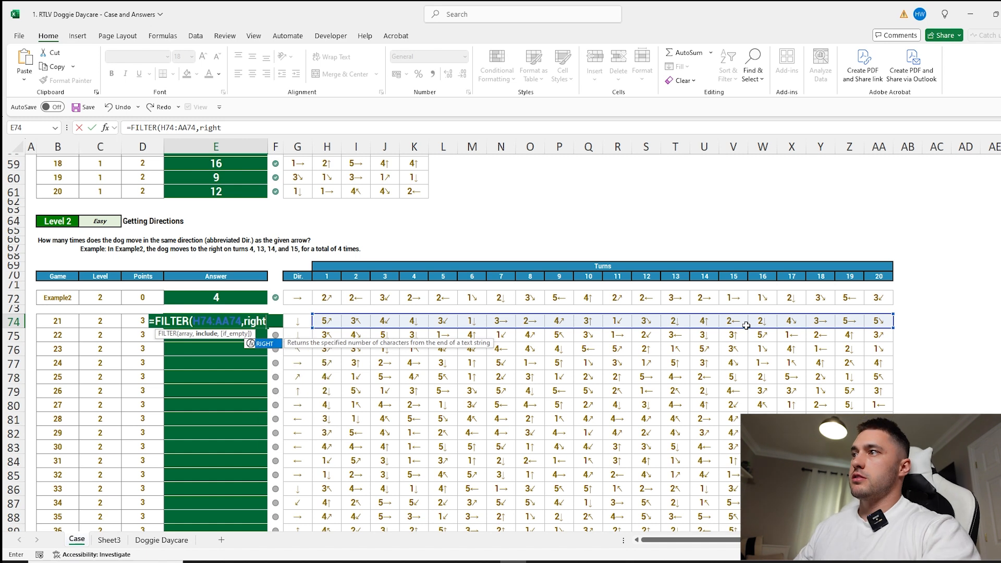
{"action": "key", "text": "Tab"}
{"action": "left_click", "coordinate": [877, 320]}
{"action": "left_click_drag", "start_coordinate": [877, 319], "coordinate": [344, 324]}
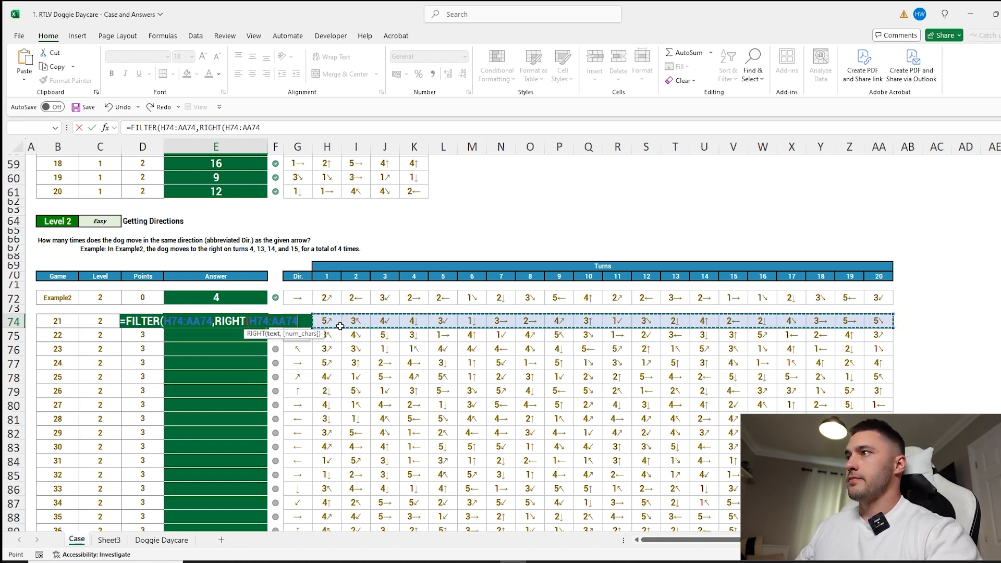
{"action": "type", "text": ")="}
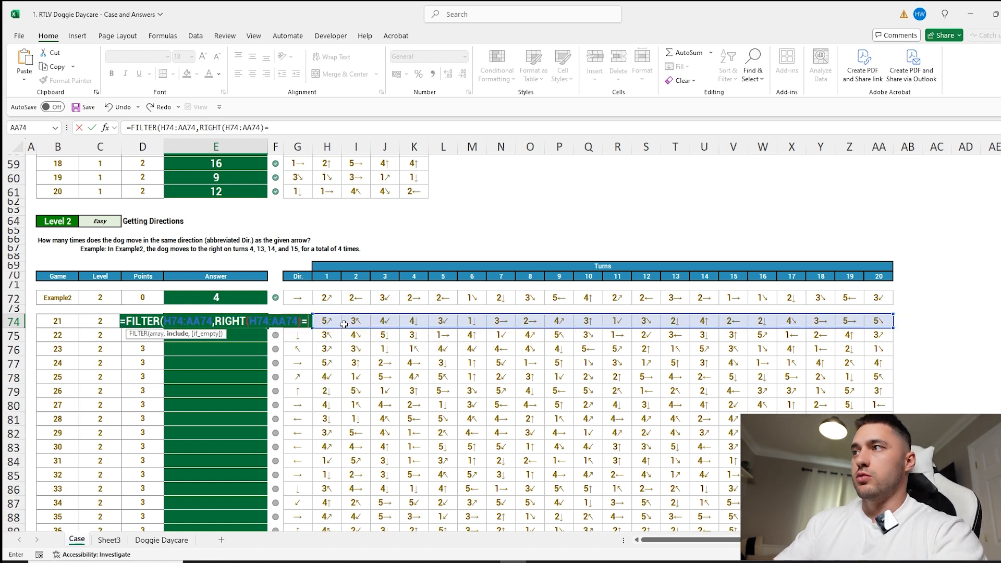
{"action": "left_click", "coordinate": [293, 336]}
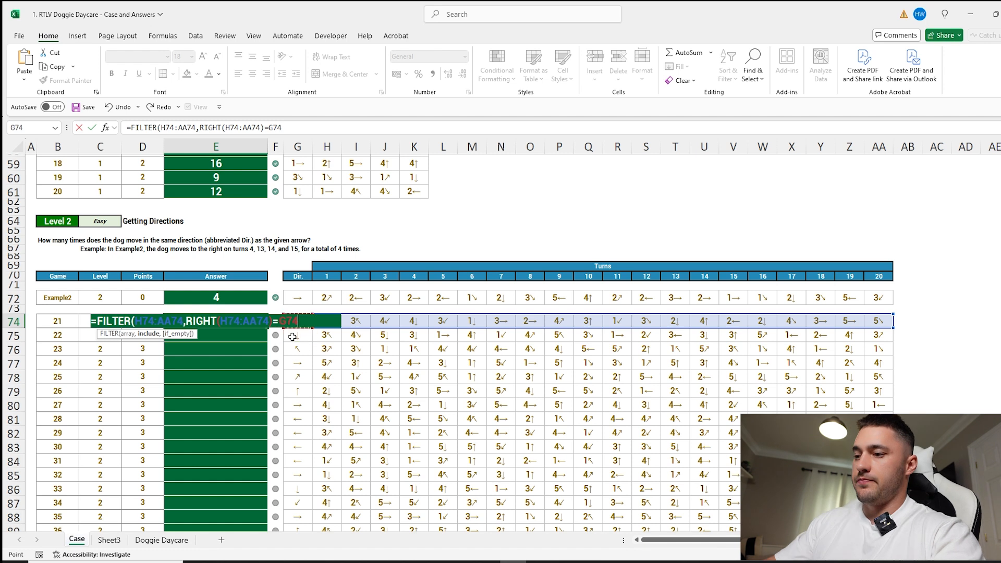
{"action": "type", "text": ")"}
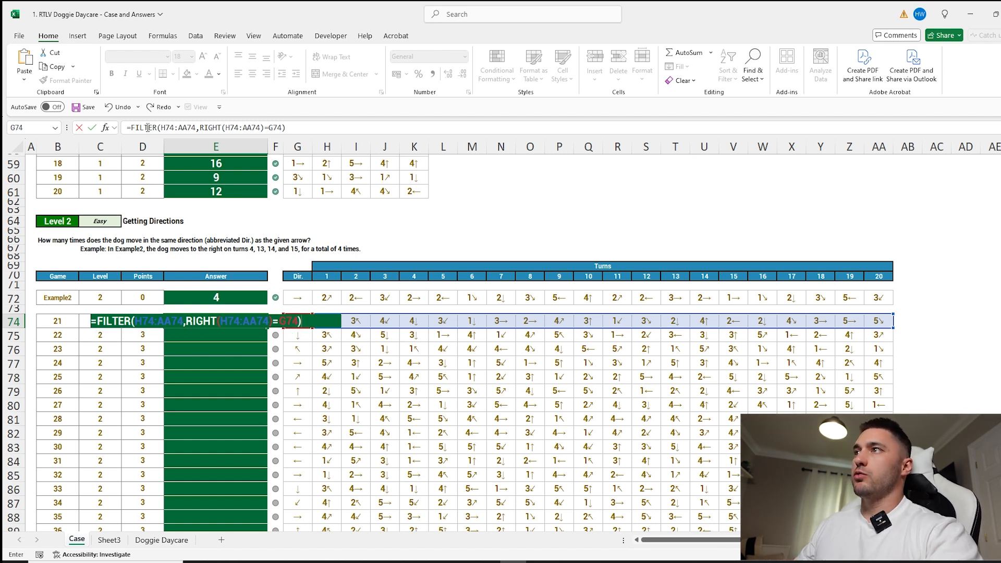
Wrap the game 21 FILTER formula in COLUMNS to count the matching turns and enter it
{"action": "left_click", "coordinate": [129, 128]}
{"action": "type", "text": "coum"}
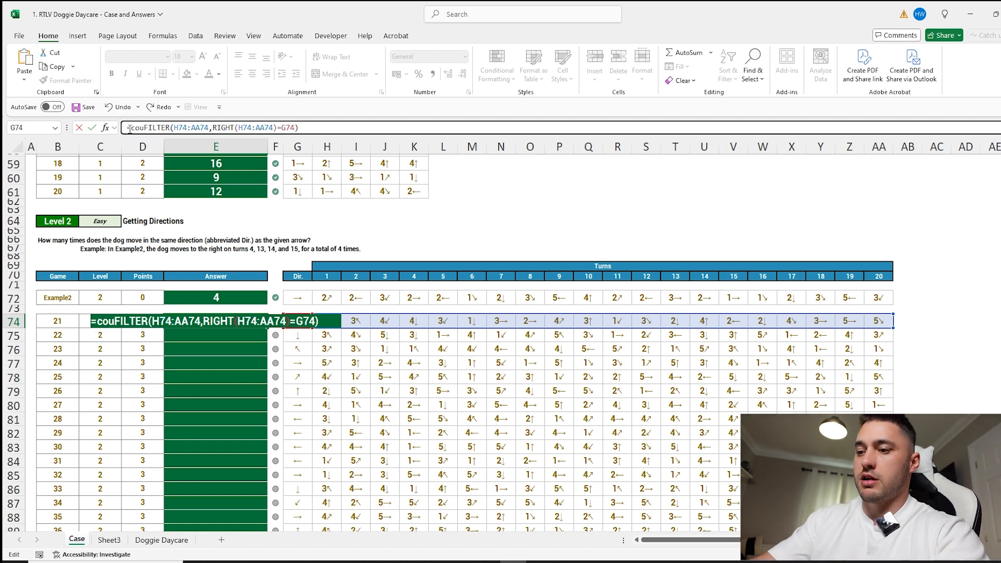
{"action": "key", "text": "BackSpace"}
{"action": "key", "text": "BackSpace"}
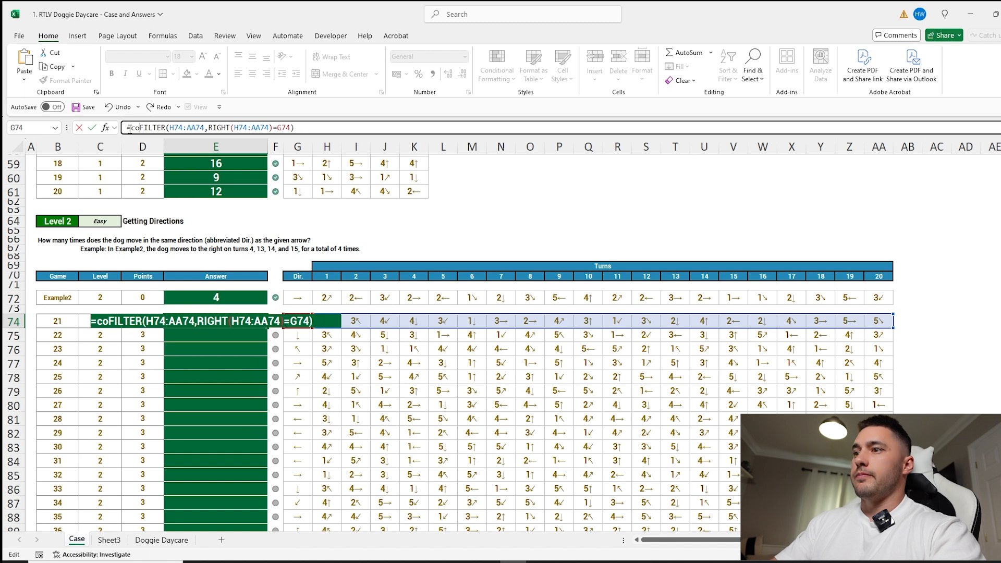
{"action": "type", "text": "lumns("}
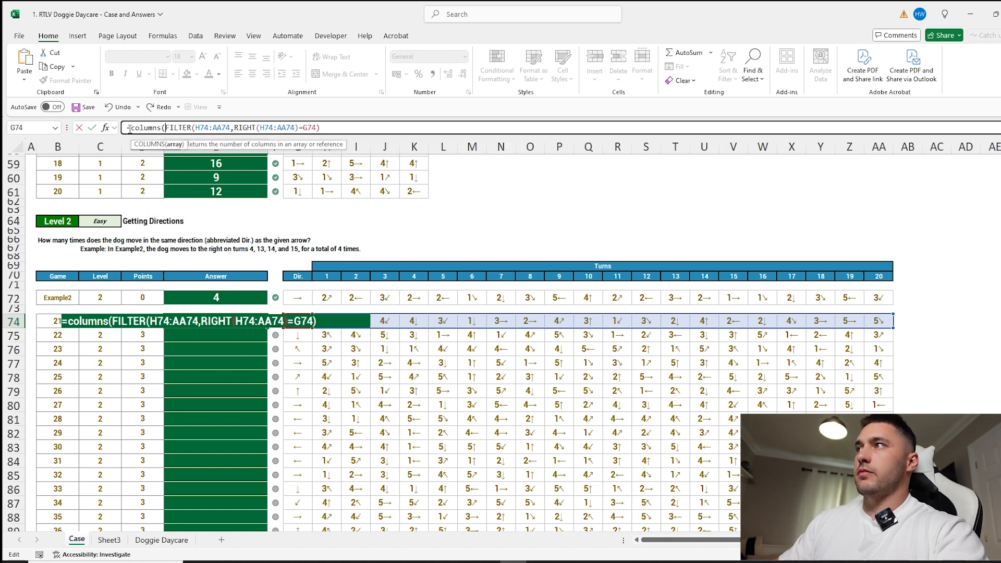
{"action": "key", "text": "Return"}
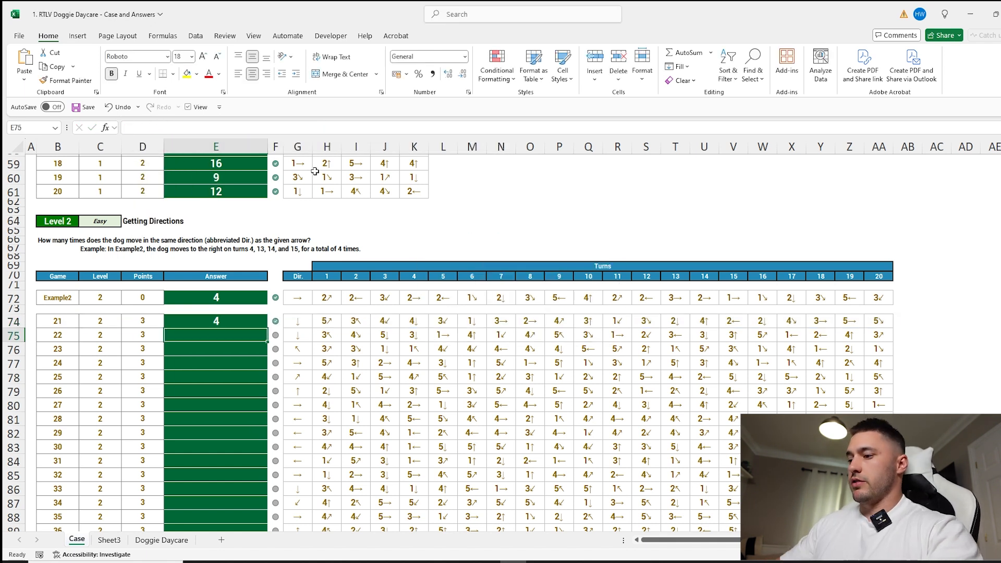
Fill the game 21 formula down through E93 to answer all the Level 2 games
{"action": "key", "text": "Up"}
{"action": "key", "text": "ctrl+shift+Down"}
{"action": "key", "text": "ctrl+d"}
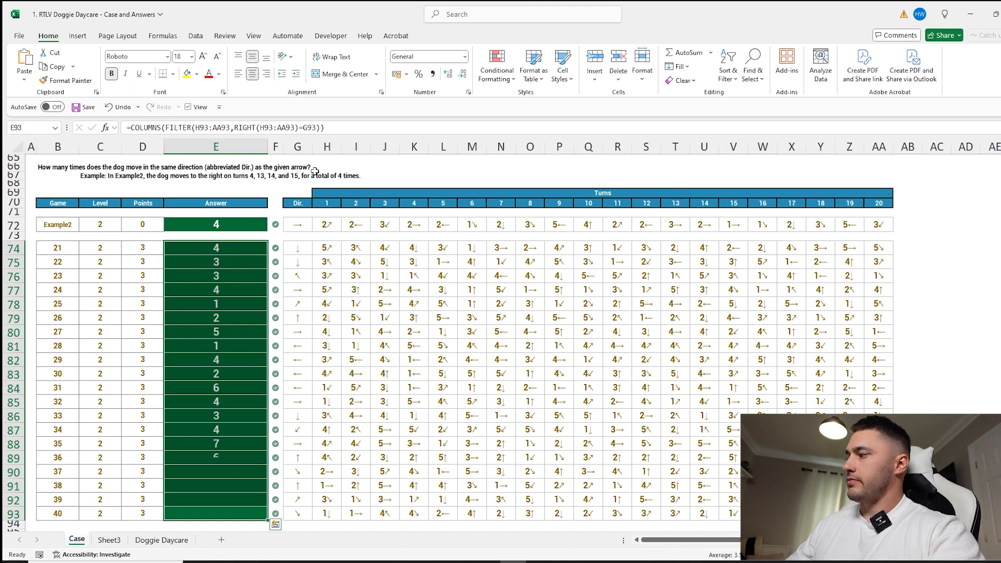
Enter =Arrows() in AC109 beside the Level 3 turns to produce the arrow direction table
{"action": "scroll", "coordinate": [355, 288], "scroll_direction": "down", "scroll_amount": 8}
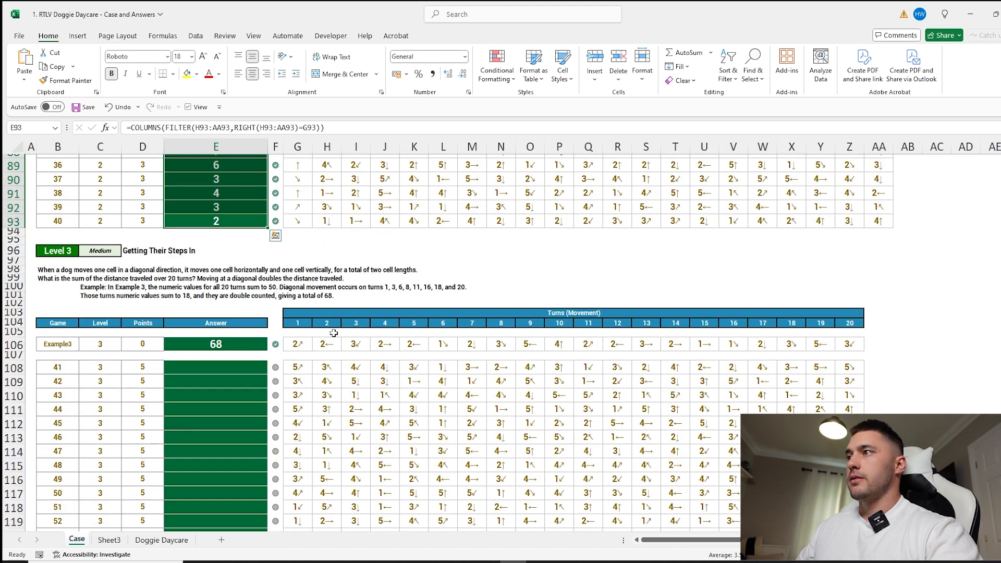
{"action": "left_click", "coordinate": [253, 368]}
{"action": "scroll", "coordinate": [305, 364], "scroll_direction": "down", "scroll_amount": 1}
{"action": "left_click", "coordinate": [303, 332]}
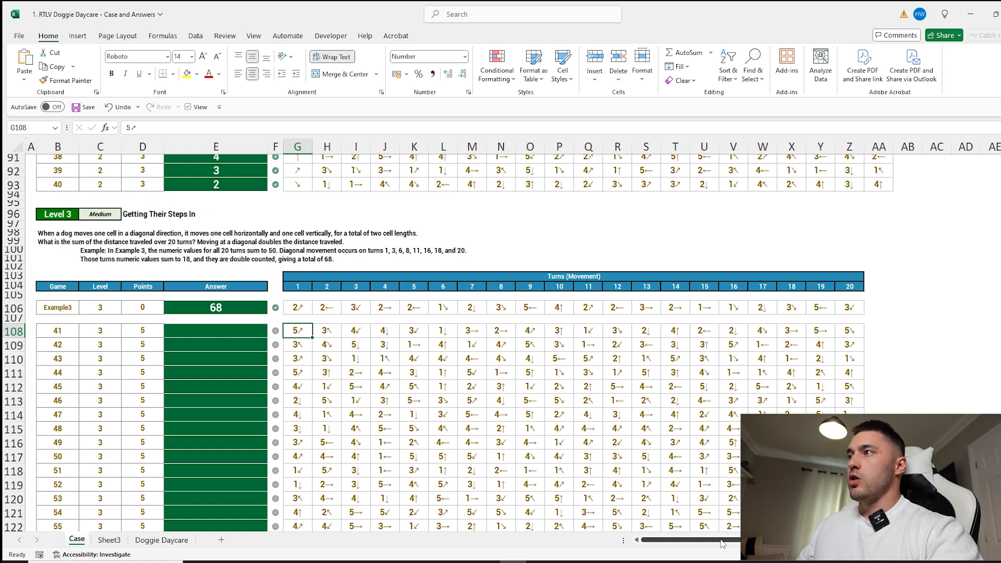
{"action": "mouse_move", "coordinate": [700, 540]}
{"action": "left_mouse_down"}
{"action": "mouse_move", "coordinate": [722, 540]}
{"action": "mouse_move", "coordinate": [700, 539]}
{"action": "mouse_move", "coordinate": [711, 539]}
{"action": "left_mouse_up"}
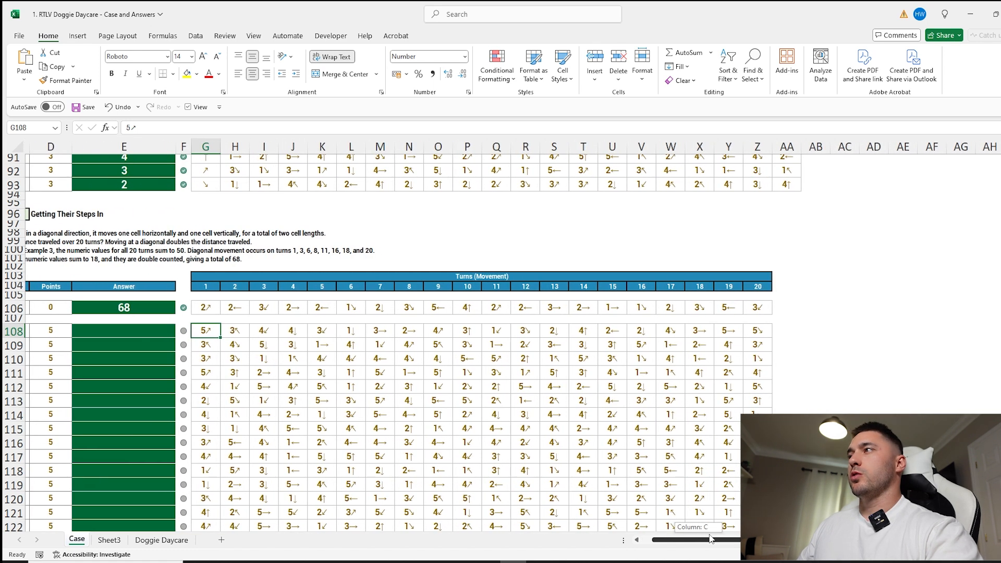
{"action": "left_click", "coordinate": [845, 344]}
{"action": "type", "text": "=ar"}
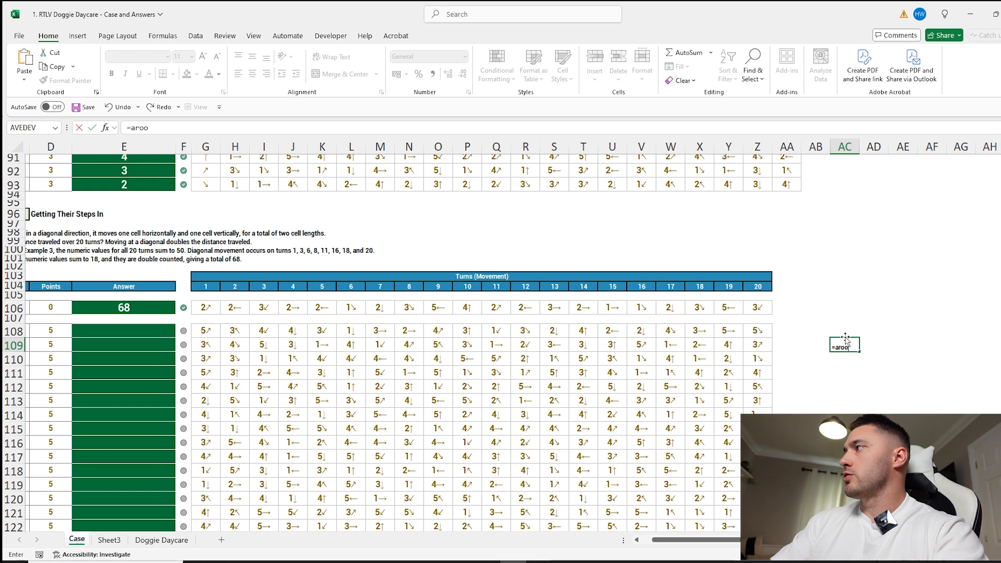
{"action": "type", "text": "rows()"}
{"action": "key", "text": "Return"}
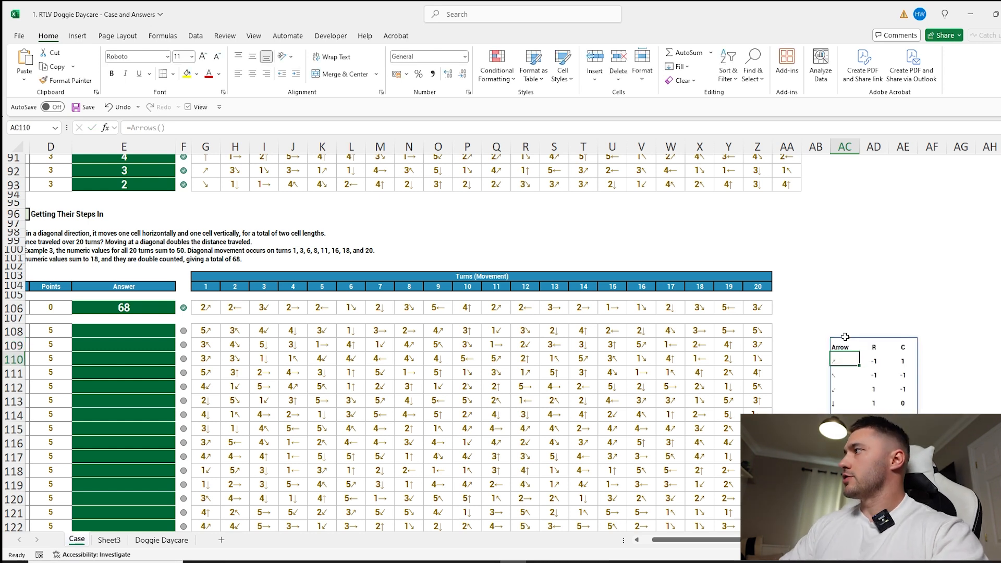
Enter the distance multipliers 2, 2, 2, 1, 2, 1, 1, 1 in AF110:AF117 alongside the arrow table
{"action": "left_click", "coordinate": [939, 359]}
{"action": "type", "text": "2"}
{"action": "key", "text": "Return"}
{"action": "type", "text": "2"}
{"action": "key", "text": "Return"}
{"action": "type", "text": "2"}
{"action": "type", "text": "1"}
{"action": "key", "text": "Return"}
{"action": "type", "text": "1"}
{"action": "key", "text": "Return"}
{"action": "type", "text": "1"}
{"action": "key", "text": "Return"}
{"action": "type", "text": "2"}
{"action": "key", "text": "Return"}
{"action": "type", "text": "1"}
{"action": "key", "text": "Return"}
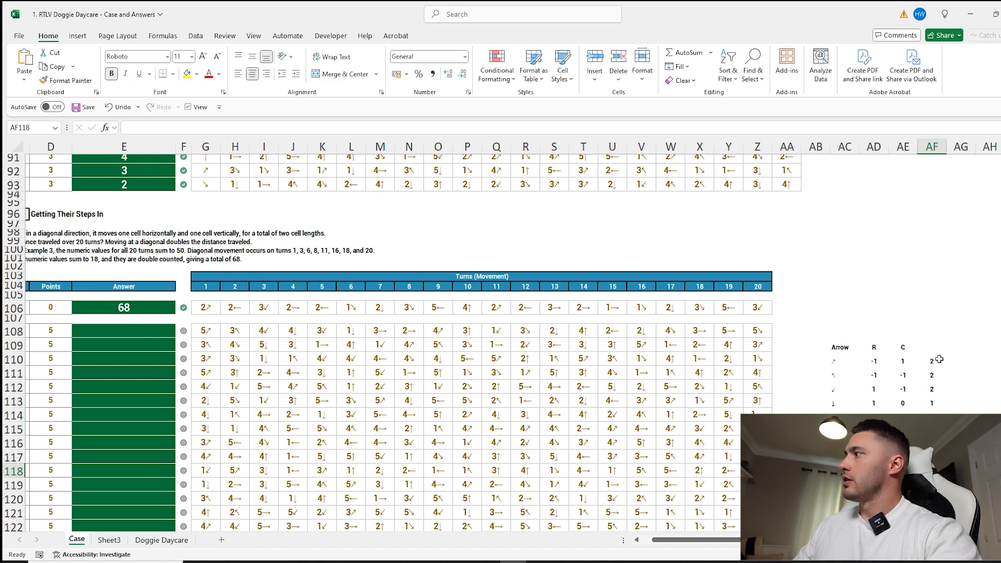
Enter =XLOOKUP(RIGHT(G108:Z108),$AC$110:$AC$117,$AF$110:$AF$117) in E108 to look up each turn's multiplier for game 41
{"action": "left_click", "coordinate": [162, 332]}
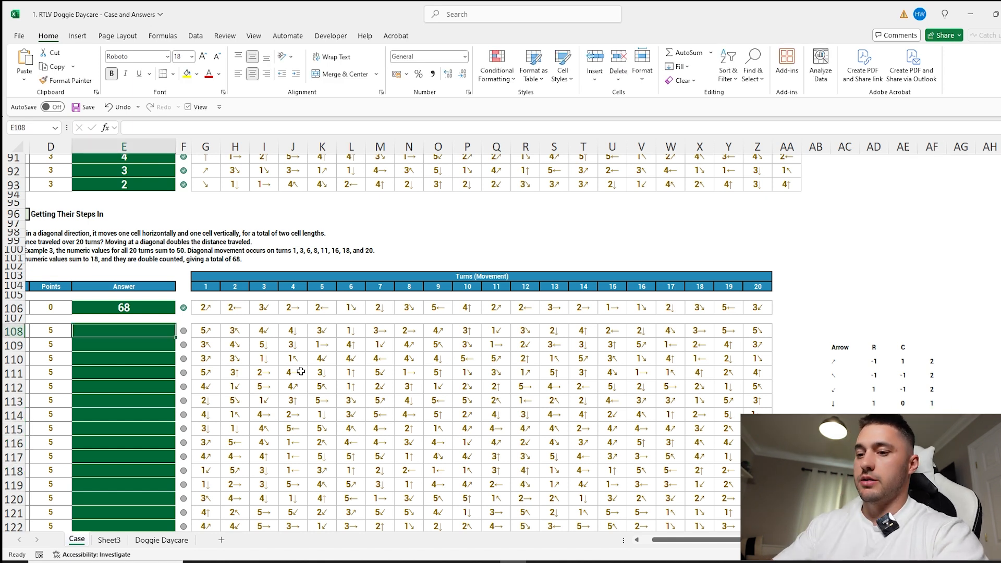
{"action": "type", "text": "=xl"}
{"action": "key", "text": "Tab"}
{"action": "type", "text": "right"}
{"action": "key", "text": "Tab"}
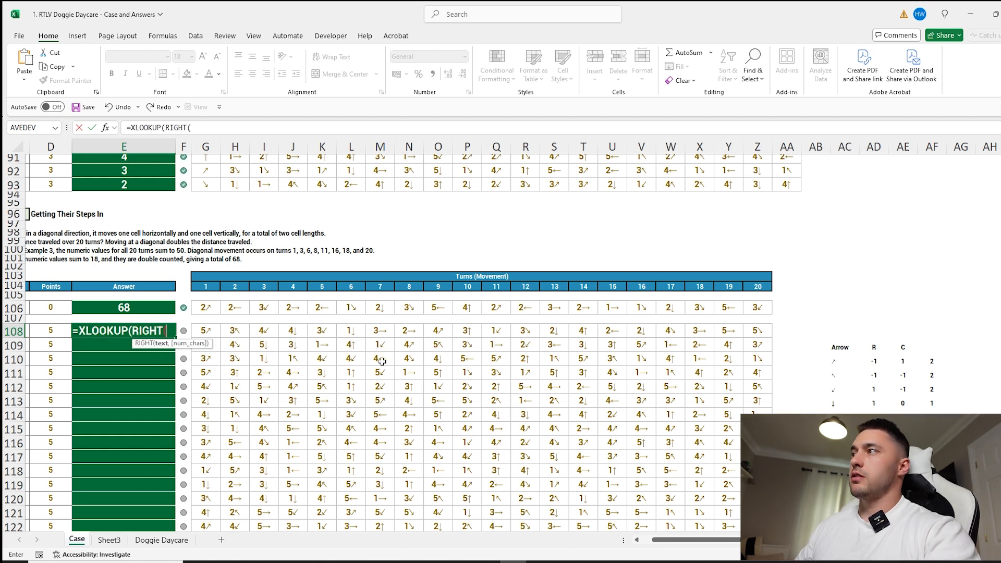
{"action": "left_click_drag", "start_coordinate": [752, 329], "coordinate": [206, 330]}
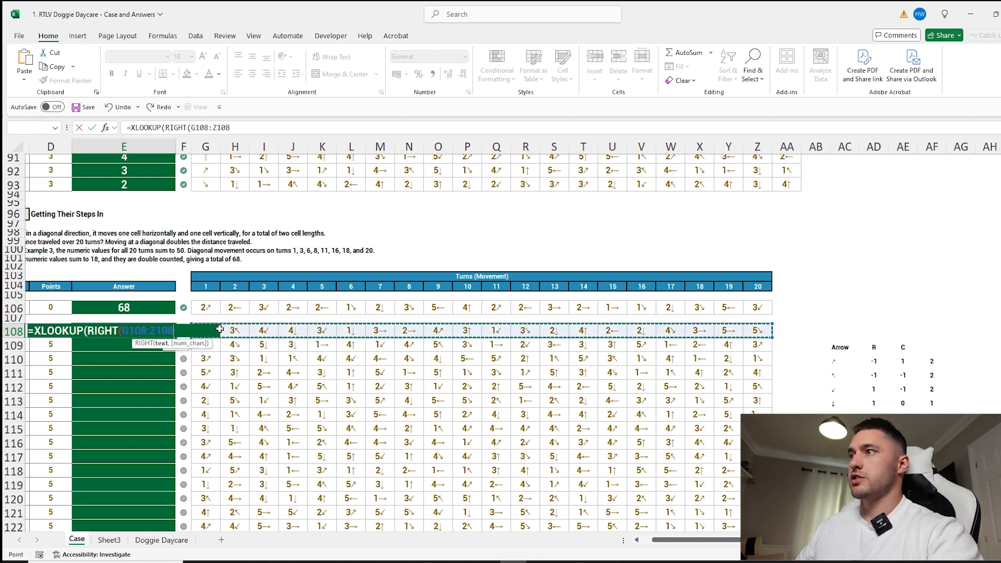
{"action": "type", "text": ","}
{"action": "left_click_drag", "start_coordinate": [834, 360], "coordinate": [832, 460]}
{"action": "type", "text": ","}
{"action": "left_click_drag", "start_coordinate": [931, 361], "coordinate": [919, 448]}
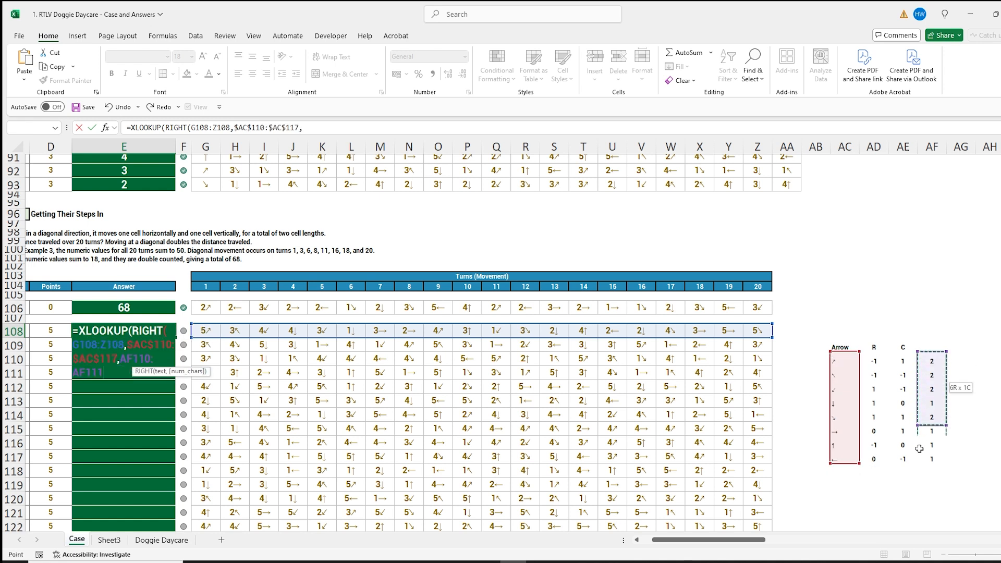
{"action": "key", "text": "F4"}
{"action": "key", "text": "Return"}
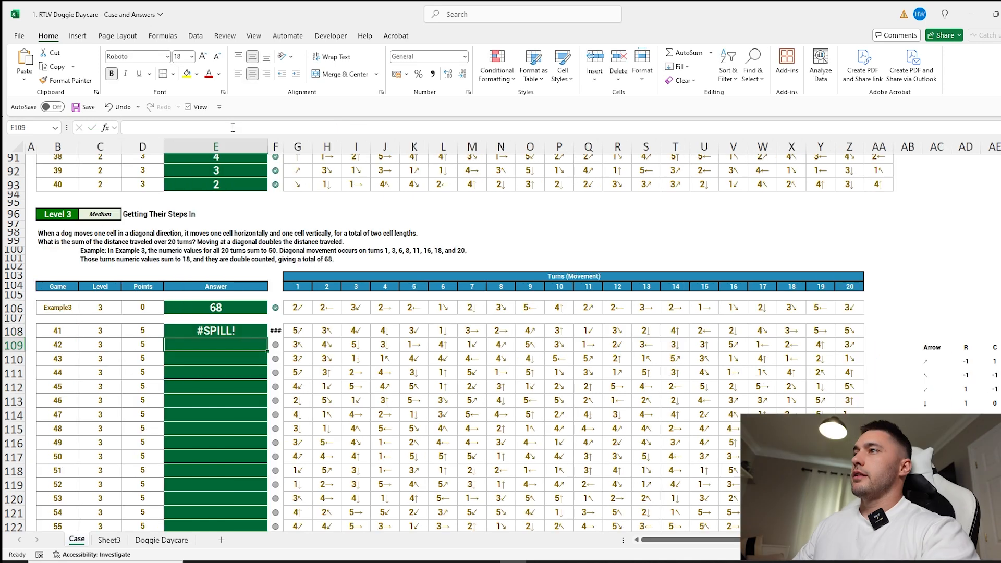
Extend the E108 lookup formula by multiplying it by LEFT(G108:Z108)
{"action": "left_click", "coordinate": [219, 330]}
{"action": "left_click_drag", "start_coordinate": [293, 331], "coordinate": [849, 330]}
{"action": "mouse_move", "coordinate": [756, 541]}
{"action": "left_mouse_down"}
{"action": "mouse_move", "coordinate": [824, 540]}
{"action": "mouse_move", "coordinate": [750, 541]}
{"action": "left_mouse_up"}
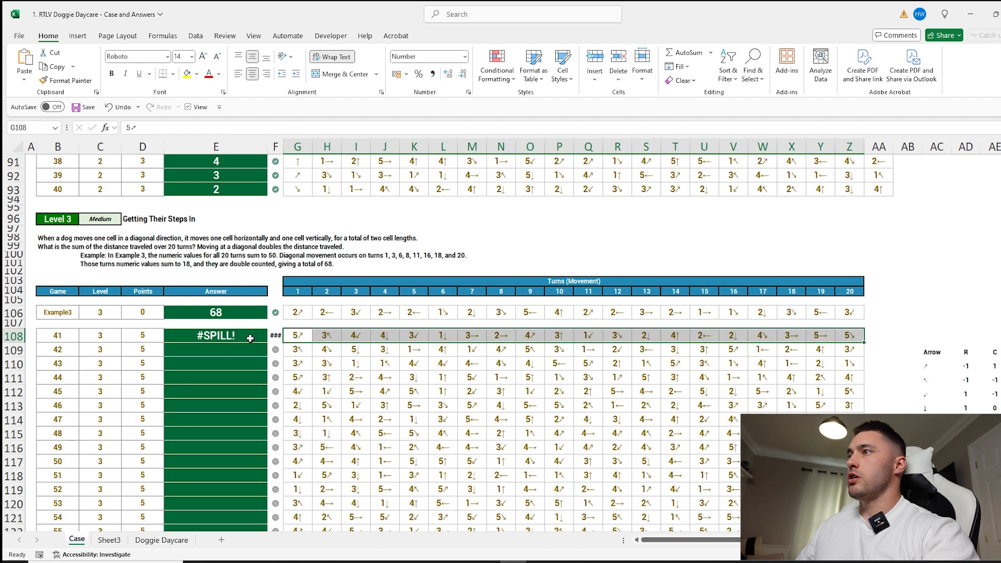
{"action": "left_click", "coordinate": [250, 336]}
{"action": "left_click", "coordinate": [404, 127]}
{"action": "type", "text": "*"}
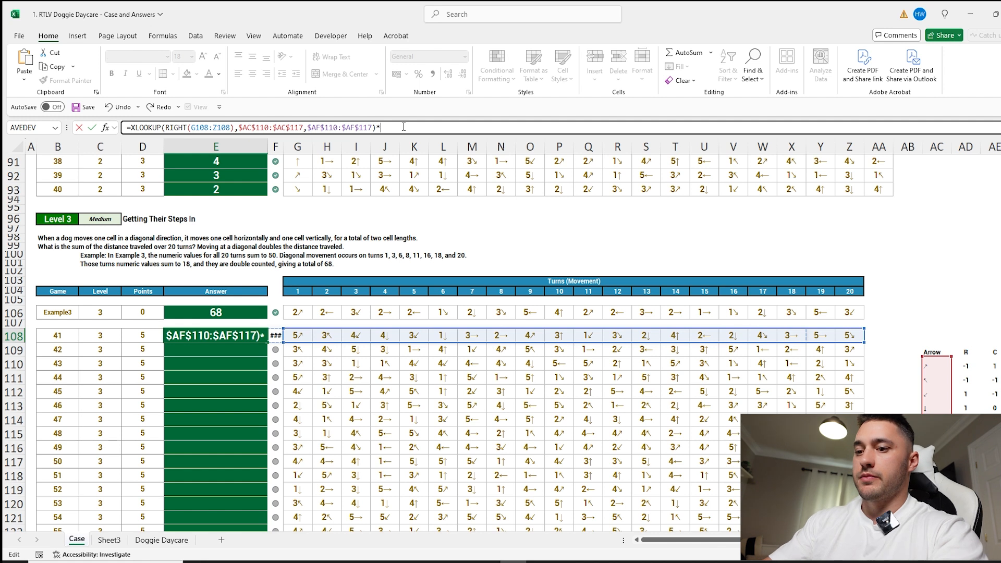
{"action": "type", "text": "LEFT("}
{"action": "left_click_drag", "start_coordinate": [297, 336], "coordinate": [846, 339]}
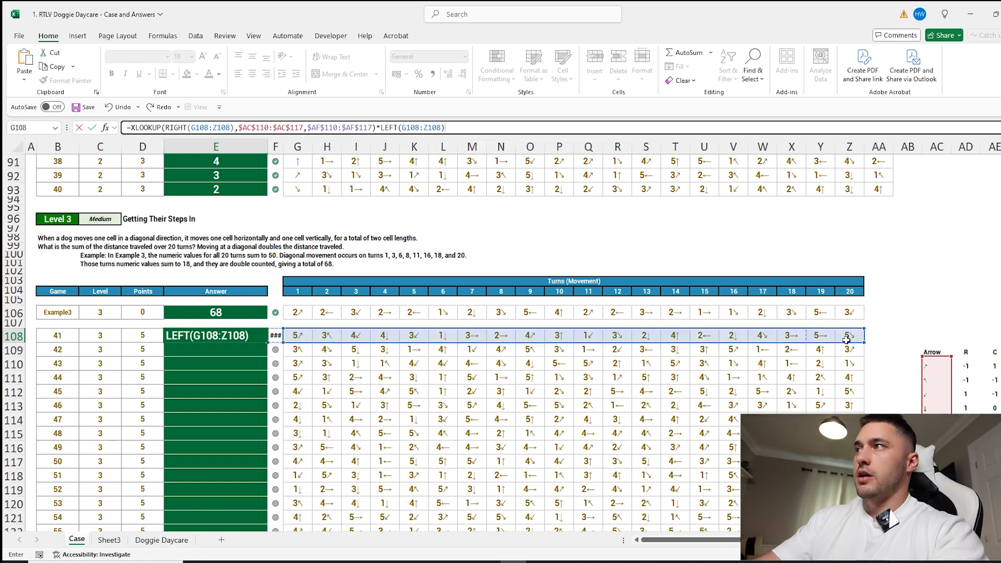
Wrap the whole E108 formula in SUM and enter it as the game 41 answer
{"action": "left_click", "coordinate": [133, 128]}
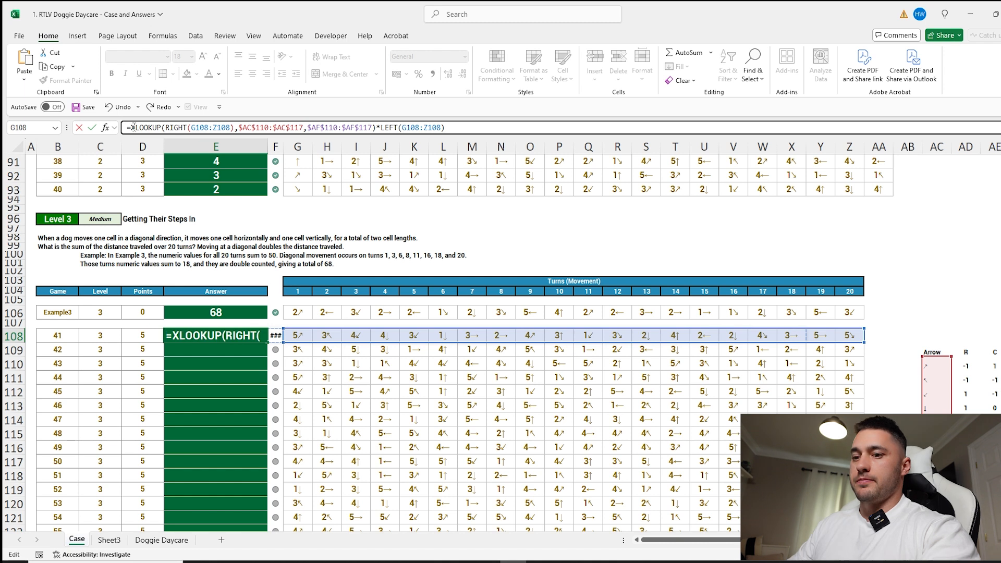
{"action": "type", "text": "sum"}
{"action": "key", "text": "Tab"}
{"action": "left_click", "coordinate": [503, 129]}
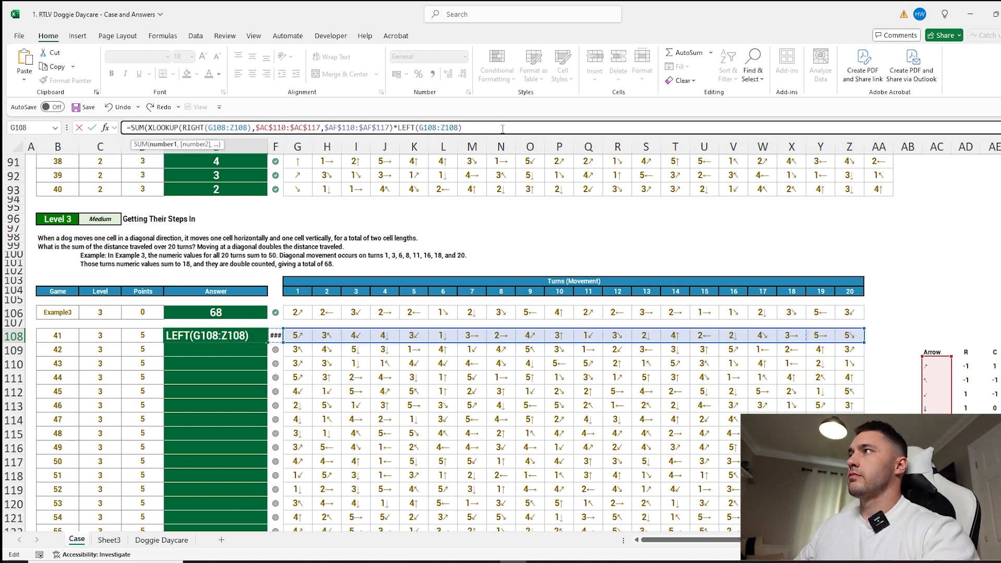
{"action": "type", "text": ")"}
{"action": "key", "text": "Return"}
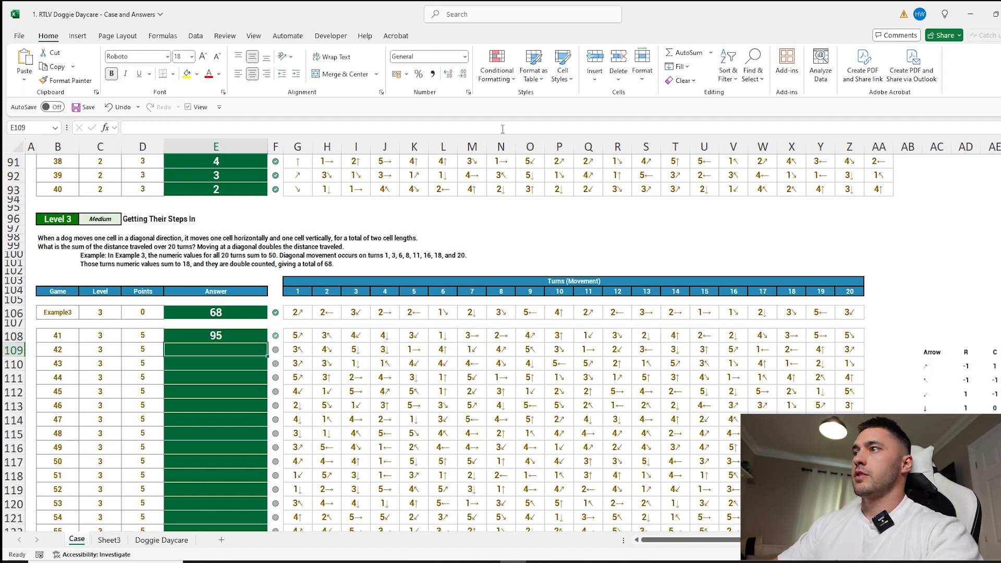
Fill the game 41 formula down through E127 to answer all the Level 3 games
{"action": "key", "text": "Left"}
{"action": "key", "text": "ctrl+Down"}
{"action": "key", "text": "Right"}
{"action": "key", "text": "ctrl+shift+Up"}
{"action": "key", "text": "ctrl+d"}
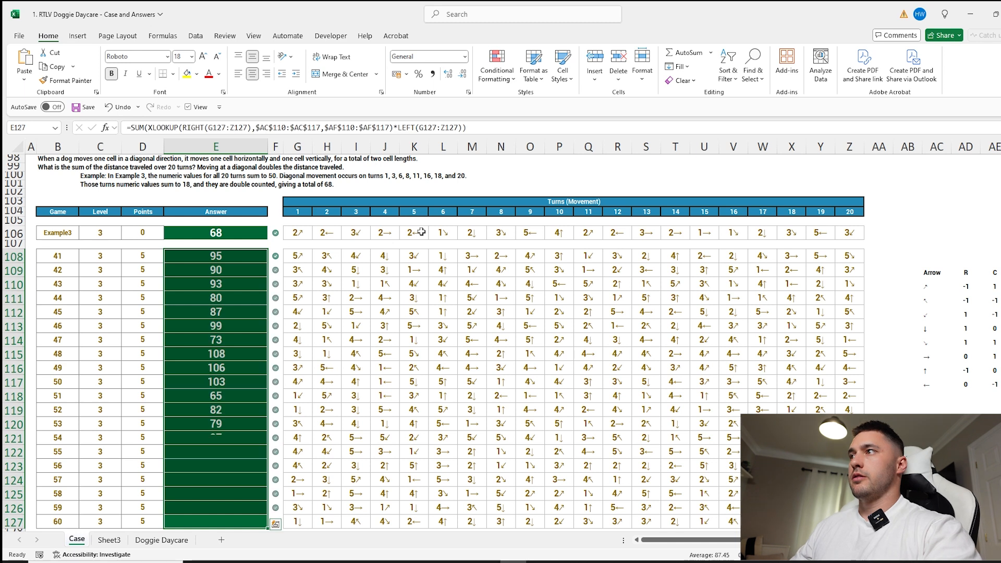
Label L143 as R and M143 as C beside the Level 4 example's turns
{"action": "scroll", "coordinate": [428, 336], "scroll_direction": "down", "scroll_amount": 4}
{"action": "scroll", "coordinate": [428, 336], "scroll_direction": "down", "scroll_amount": 6}
{"action": "left_click", "coordinate": [450, 305]}
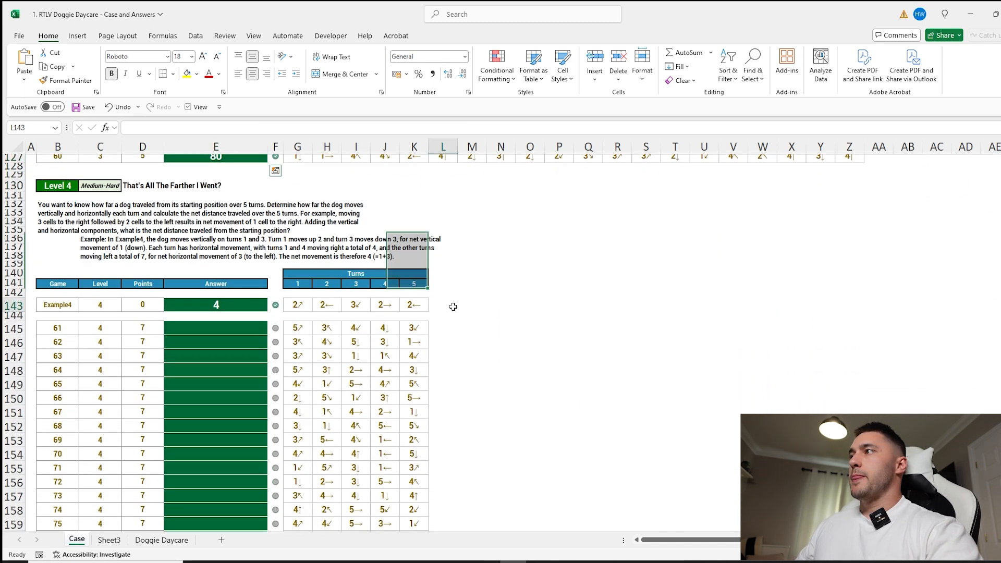
{"action": "left_click_drag", "start_coordinate": [53, 204], "coordinate": [407, 252]}
{"action": "left_click_drag", "start_coordinate": [297, 327], "coordinate": [412, 329]}
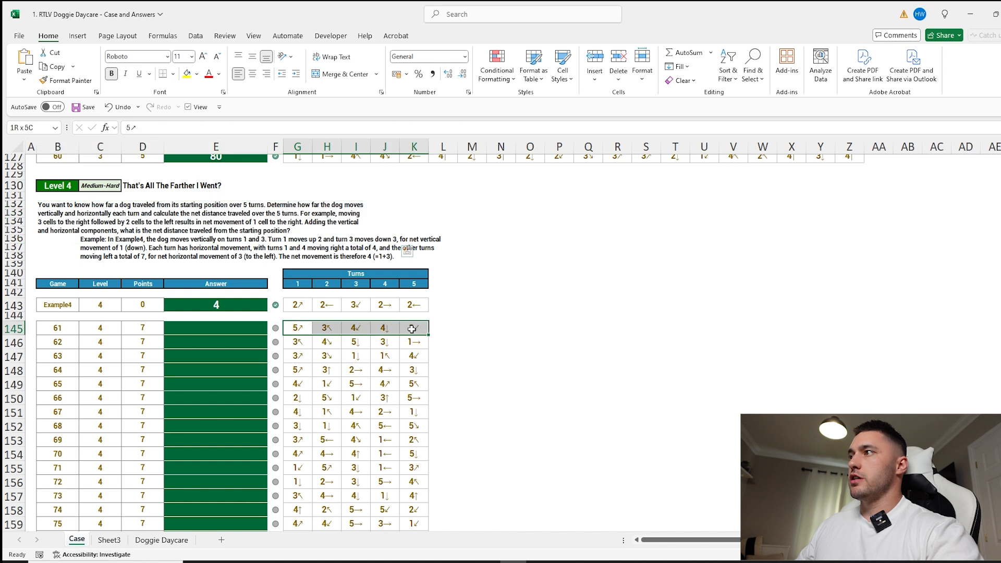
{"action": "left_click", "coordinate": [452, 307]}
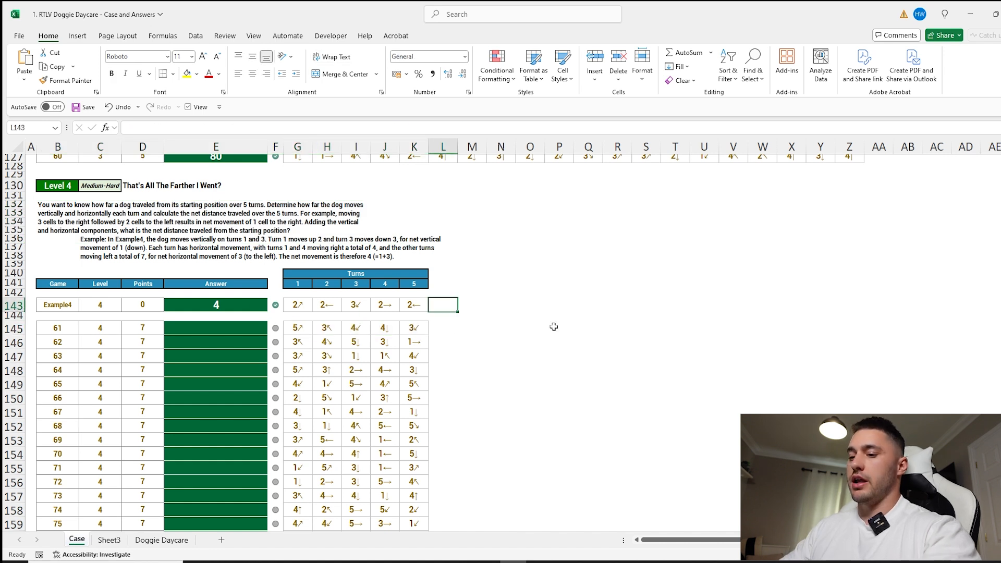
{"action": "type", "text": "R"}
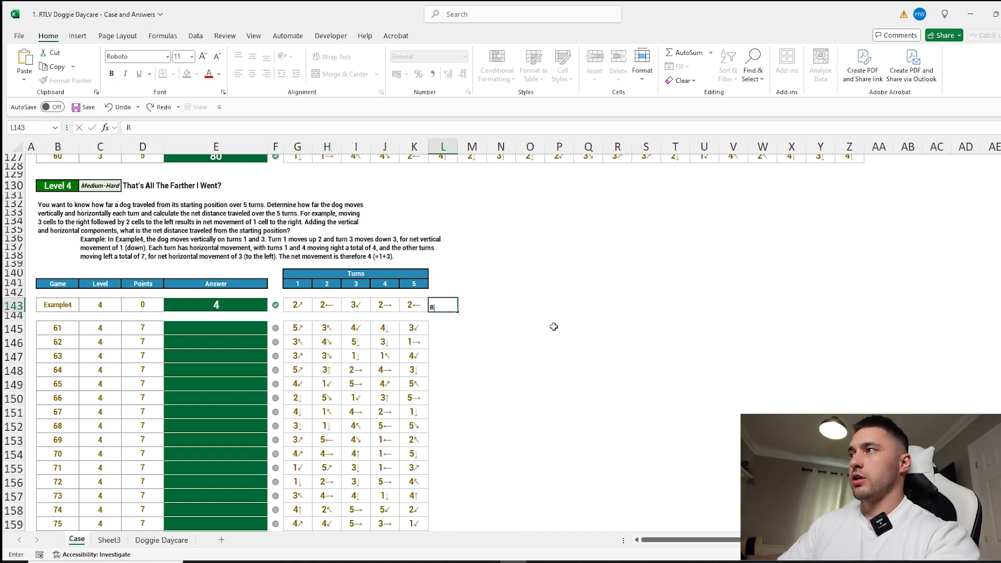
{"action": "key", "text": "Tab"}
{"action": "type", "text": "C"}
{"action": "key", "text": "Return"}
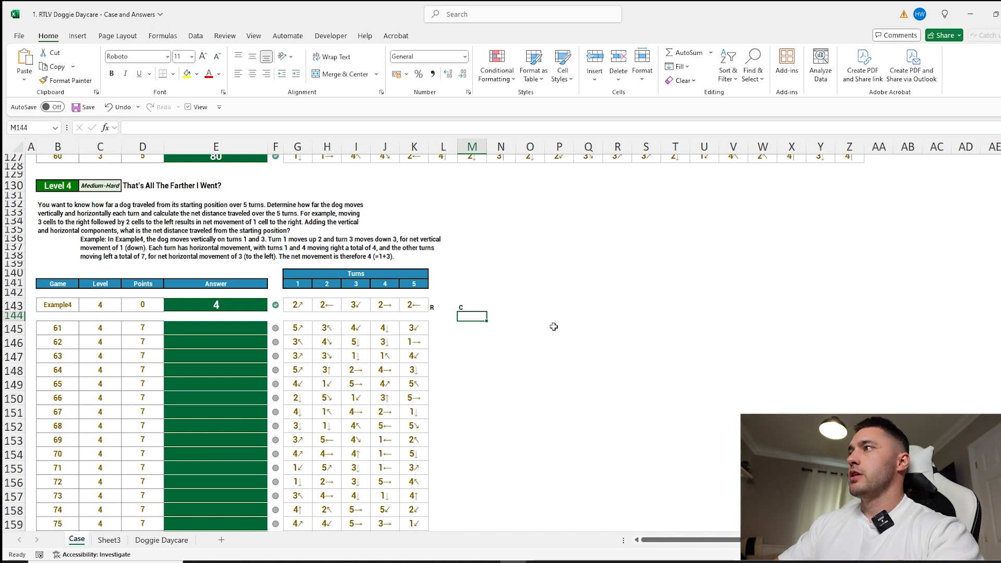
{"action": "left_click", "coordinate": [451, 330]}
{"action": "scroll", "coordinate": [443, 325], "scroll_direction": "up", "scroll_amount": 3}
{"action": "left_click", "coordinate": [238, 236]}
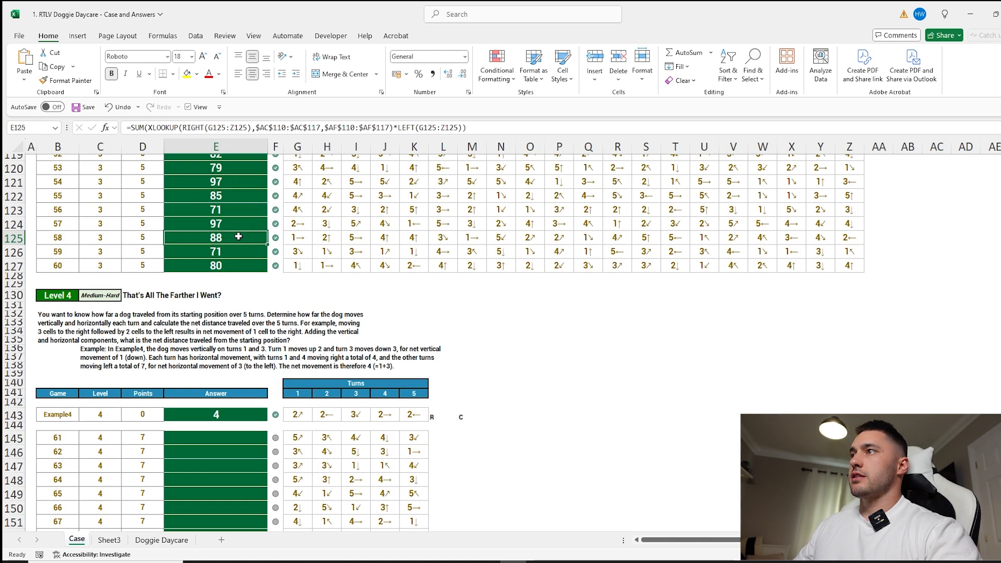
{"action": "key", "text": "ctrl+c"}
{"action": "key", "text": "Escape"}
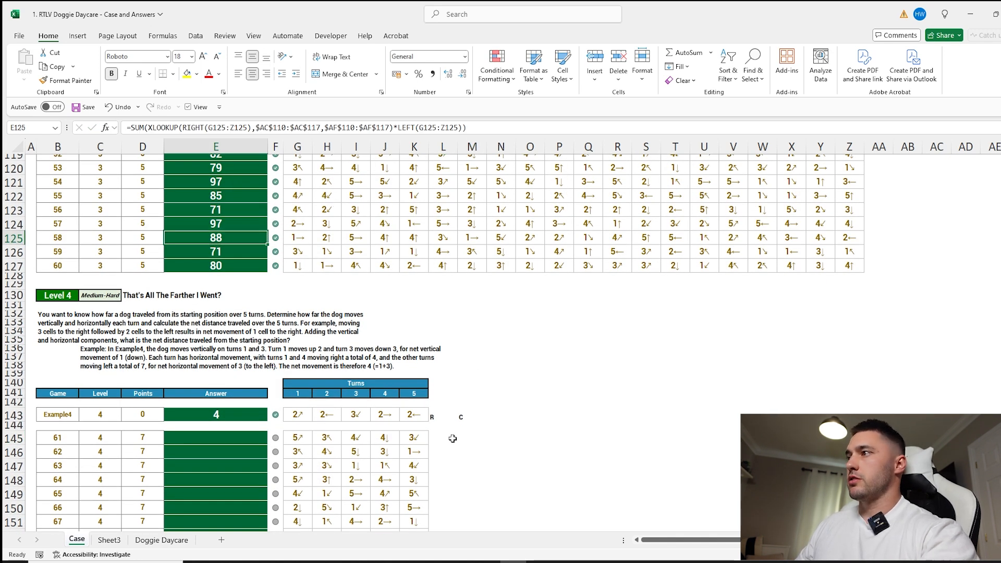
{"action": "left_click", "coordinate": [445, 441]}
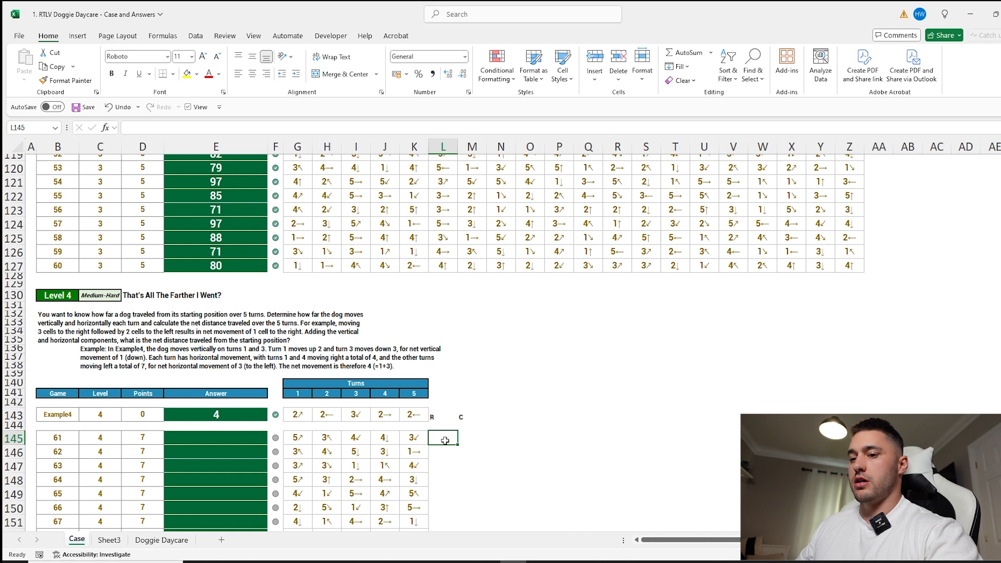
{"action": "type", "text": "f"}
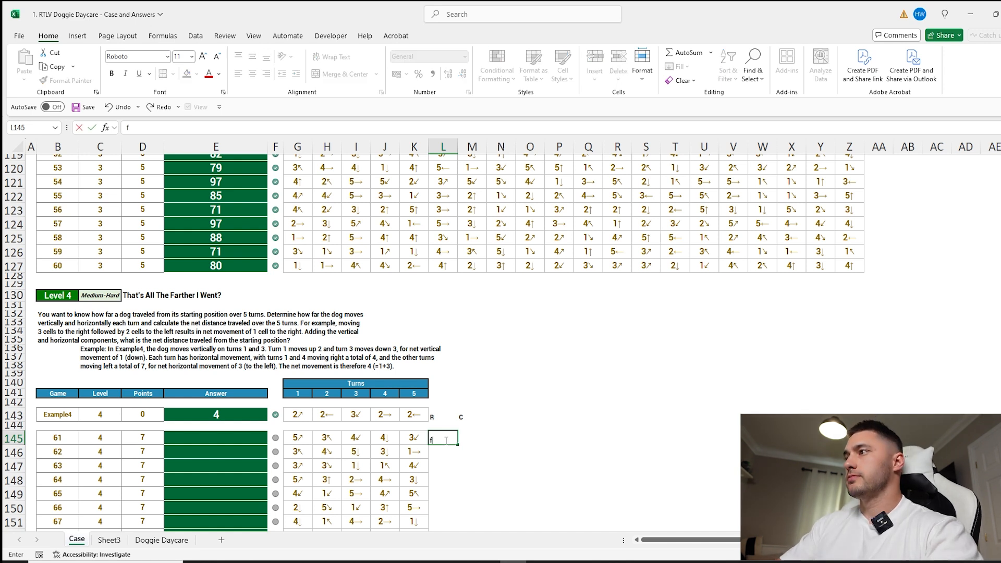
Copy the Level 3 answer formula from E126 and paste only the formula into L145
{"action": "left_click", "coordinate": [231, 251]}
{"action": "key", "text": "ctrl+c"}
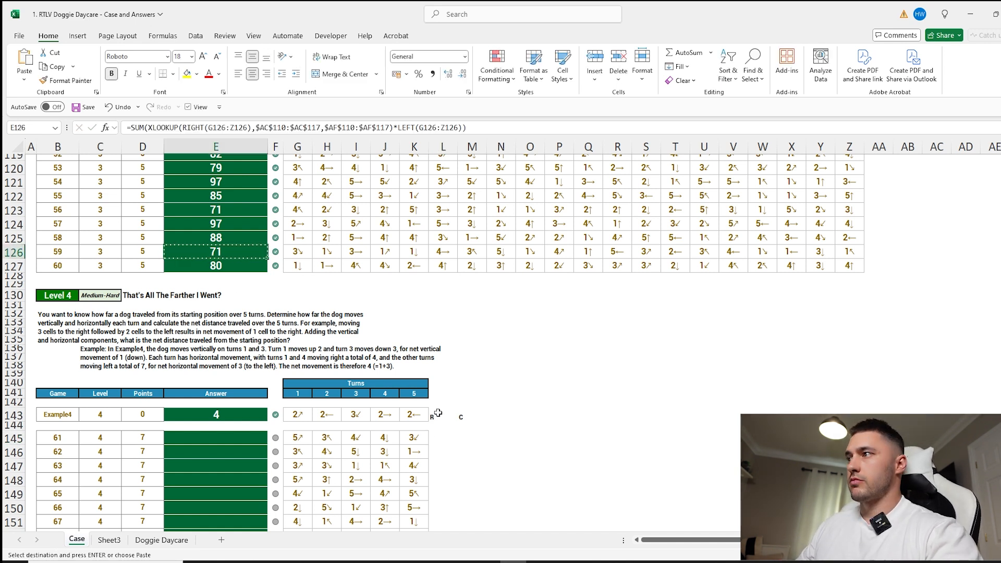
{"action": "left_click", "coordinate": [442, 439]}
{"action": "key", "text": "ctrl+alt+v"}
{"action": "key", "text": "f"}
{"action": "key", "text": "Return"}
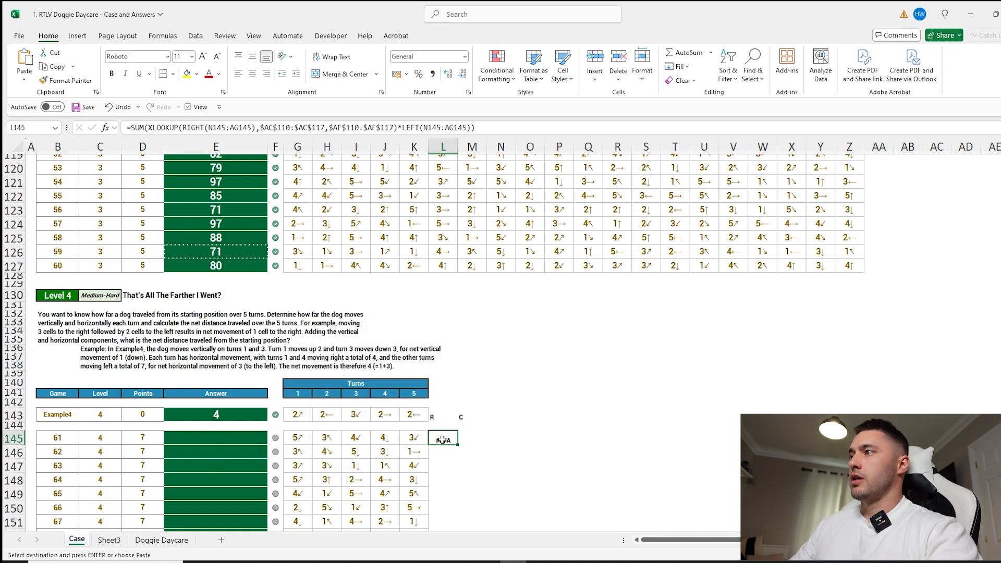
Change the RIGHT and LEFT references in the L145 formula to game 61's turns, G145:K145
{"action": "key", "text": "F2"}
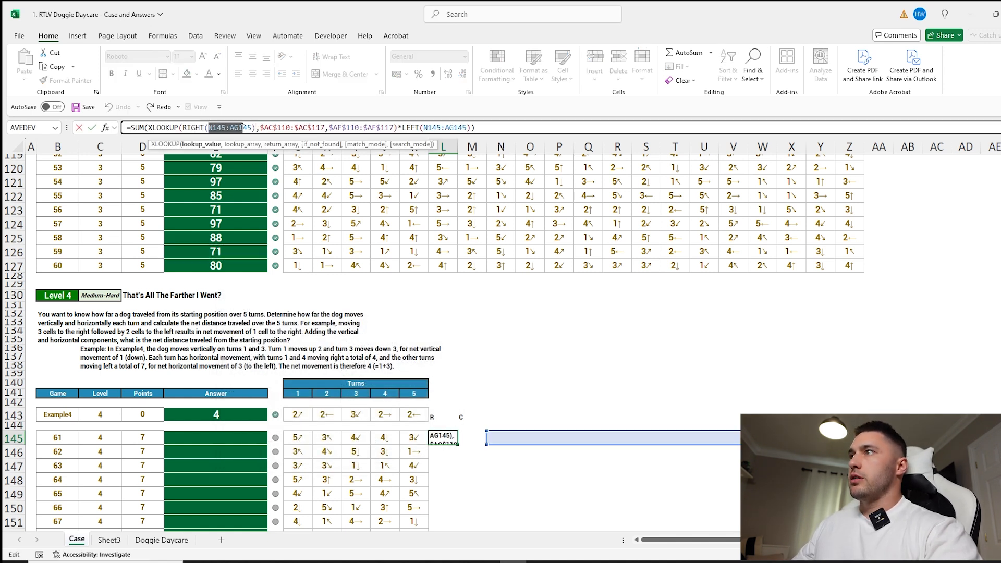
{"action": "left_click_drag", "start_coordinate": [298, 438], "coordinate": [413, 437]}
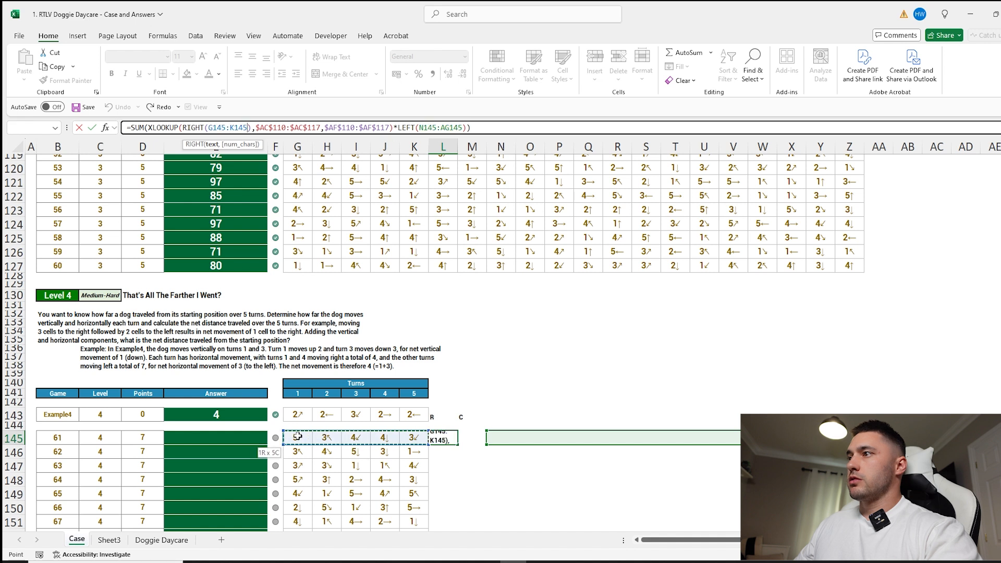
{"action": "left_click_drag", "start_coordinate": [419, 127], "coordinate": [463, 127]}
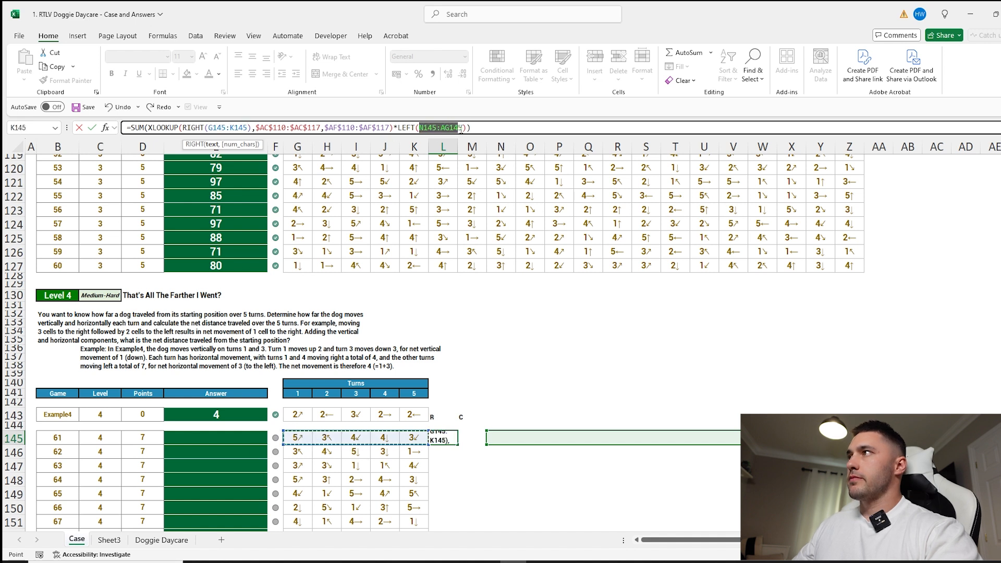
{"action": "left_click_drag", "start_coordinate": [414, 438], "coordinate": [297, 437]}
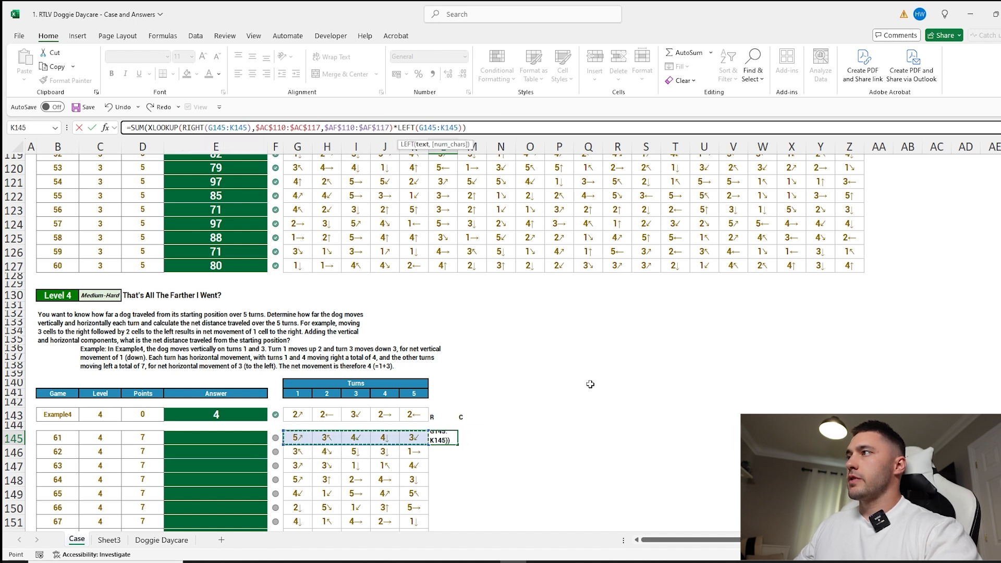
Set the XLOOKUP return range in L145 to the arrow table's R column, $AD$110:$AD$117, and enter the formula
{"action": "scroll", "coordinate": [820, 324], "scroll_direction": "up", "scroll_amount": 7}
{"action": "scroll", "coordinate": [820, 325], "scroll_direction": "right", "scroll_amount": 5}
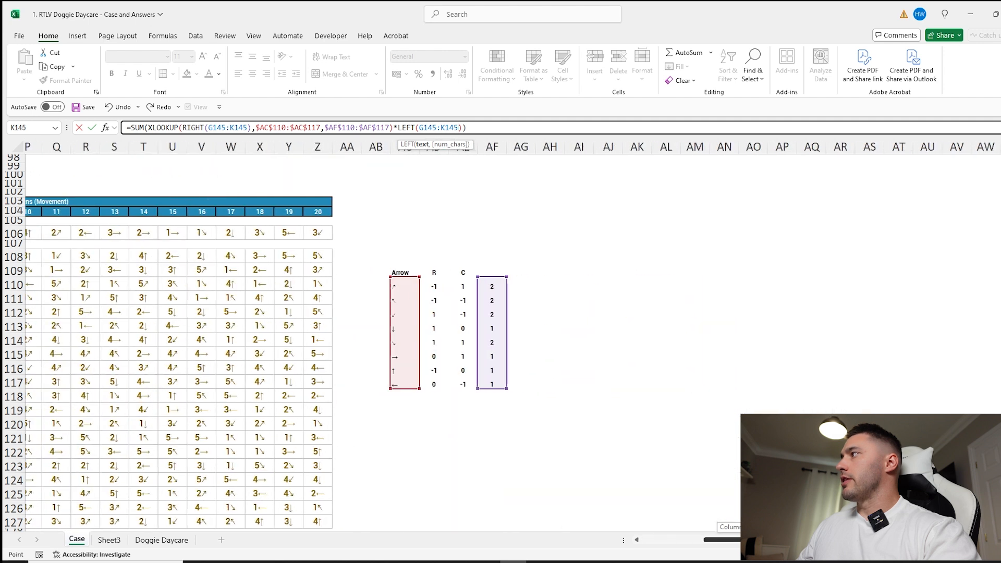
{"action": "scroll", "coordinate": [690, 422], "scroll_direction": "left", "scroll_amount": 1}
{"action": "left_click_drag", "start_coordinate": [581, 300], "coordinate": [541, 299]}
{"action": "key", "text": "Return"}
{"action": "scroll", "coordinate": [592, 470], "scroll_direction": "down", "scroll_amount": 1}
{"action": "scroll", "coordinate": [428, 446], "scroll_direction": "left", "scroll_amount": 4}
Duplicate the L145 formula text into M145 and switch its XLOOKUP return range to the arrow table's C column
{"action": "left_click", "coordinate": [450, 466]}
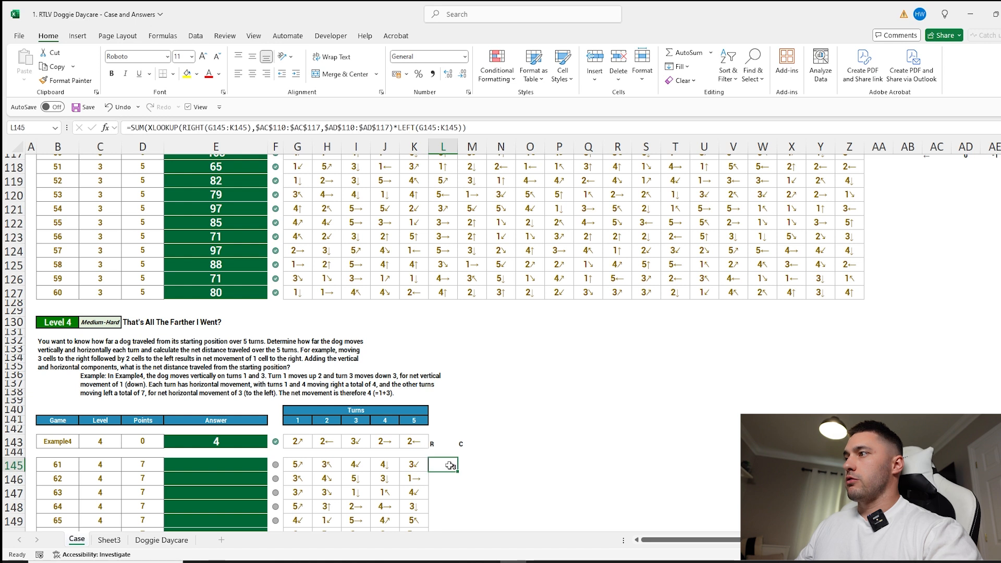
{"action": "left_click_drag", "start_coordinate": [476, 130], "coordinate": [152, 117]}
{"action": "key", "text": "ctrl+c"}
{"action": "key", "text": "Escape"}
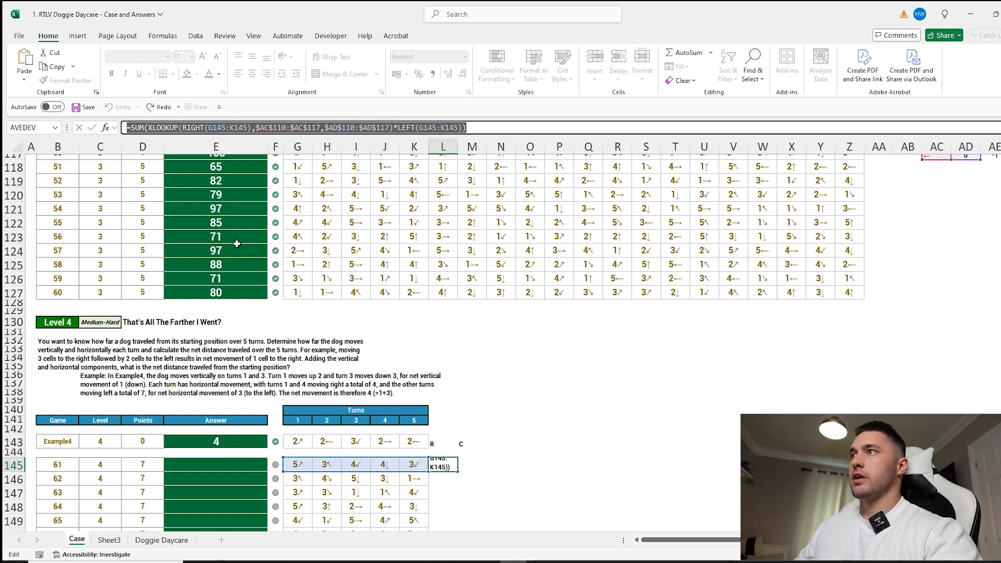
{"action": "left_click", "coordinate": [466, 468]}
{"action": "key", "text": "ctrl+v"}
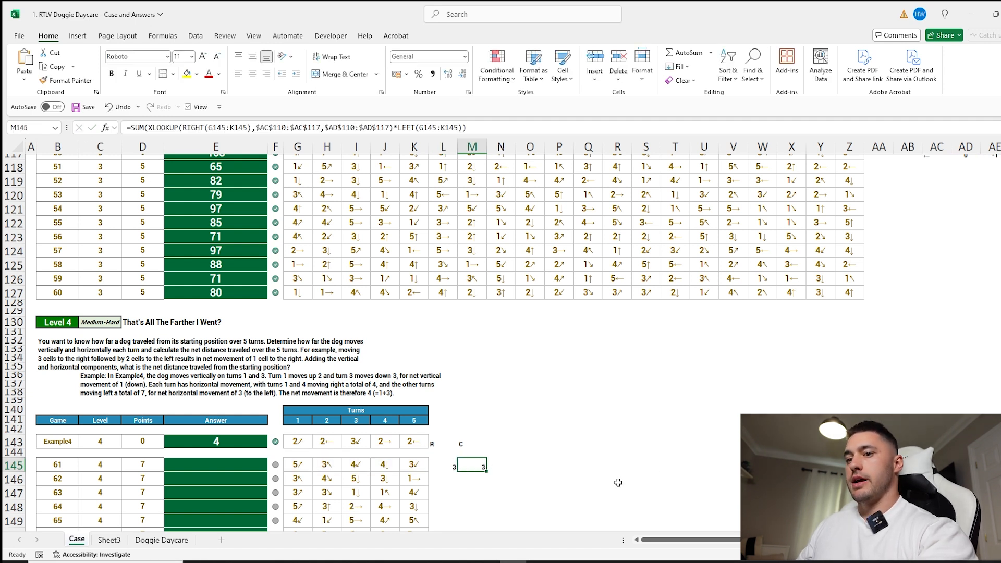
{"action": "key", "text": "F2"}
{"action": "scroll", "coordinate": [618, 482], "scroll_direction": "up", "scroll_amount": 5}
{"action": "left_click_drag", "start_coordinate": [980, 273], "coordinate": [992, 274]}
{"action": "key", "text": "Return"}
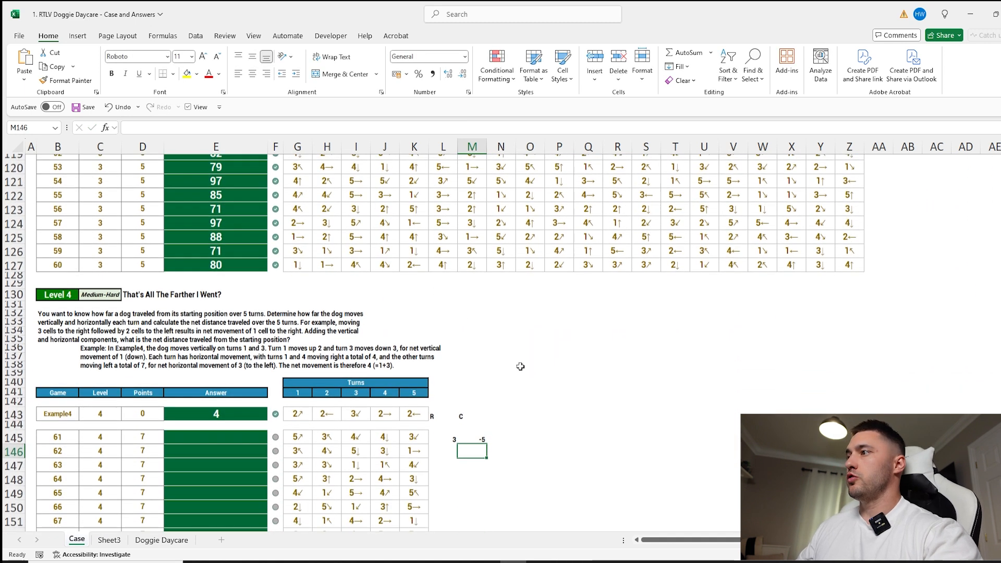
Enter =SUM(ABS(L145:M145)) in E145 as the game 61 answer
{"action": "left_click", "coordinate": [446, 429]}
{"action": "left_click", "coordinate": [251, 430]}
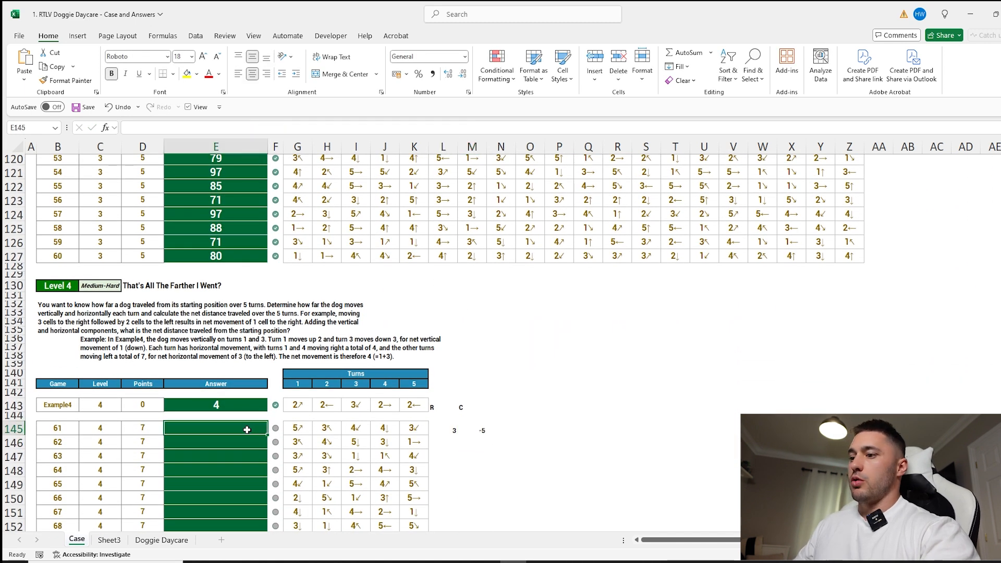
{"action": "type", "text": "=sum"}
{"action": "key", "text": "Tab"}
{"action": "type", "text": "abs"}
{"action": "key", "text": "Tab"}
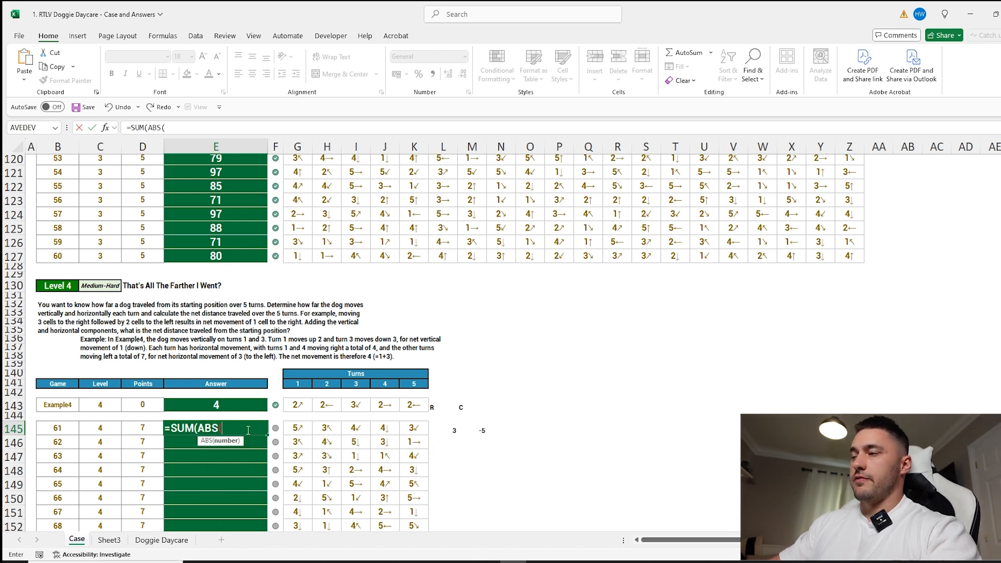
{"action": "left_click_drag", "start_coordinate": [451, 429], "coordinate": [472, 430]}
{"action": "key", "text": "Return"}
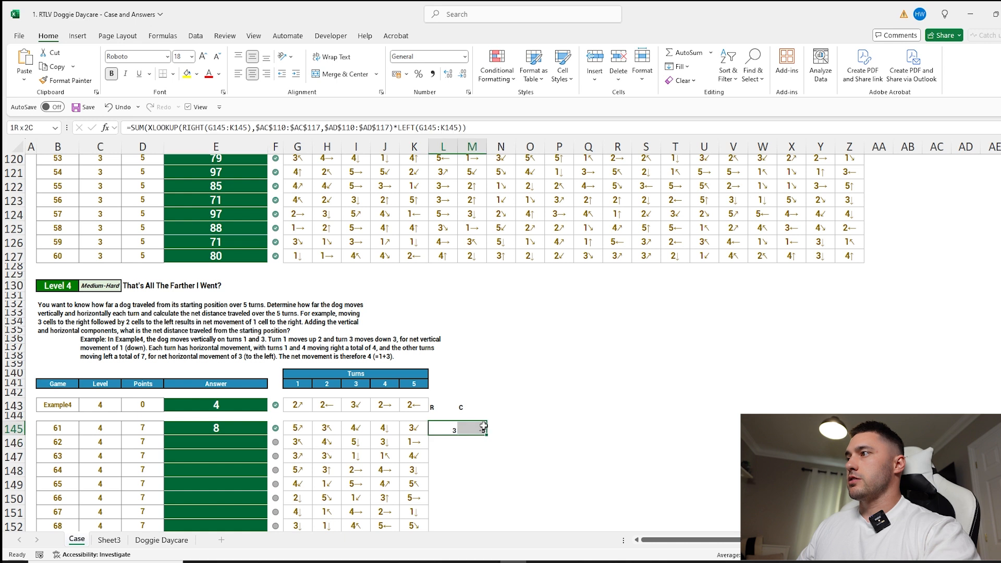
Fill the L145:M145 helper formulas down to row 164 and the E145 answer formula down through E164
{"action": "scroll", "coordinate": [472, 430], "scroll_direction": "down", "scroll_amount": 3}
{"action": "left_click_drag", "start_coordinate": [486, 326], "coordinate": [461, 509]}
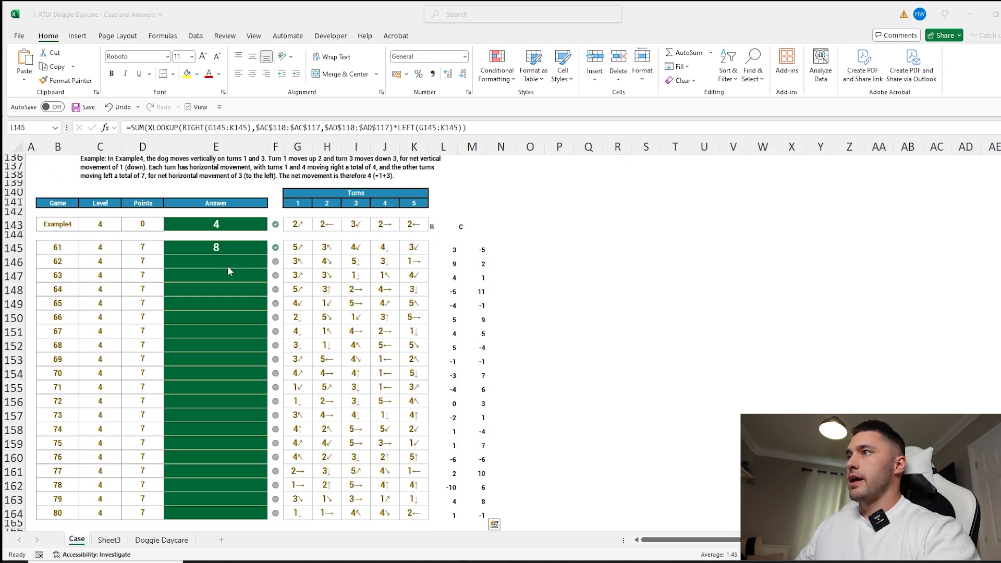
{"action": "left_click", "coordinate": [216, 247]}
{"action": "double_click", "coordinate": [268, 255]}
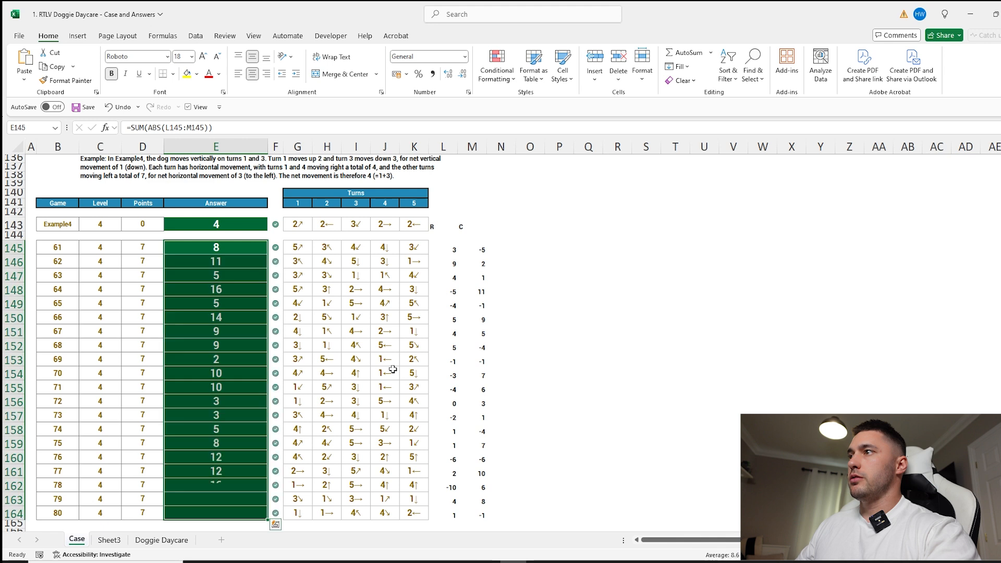
Add a new worksheet for working on Level 5 and enter Example5 in A1
{"action": "scroll", "coordinate": [393, 369], "scroll_direction": "down", "scroll_amount": 8}
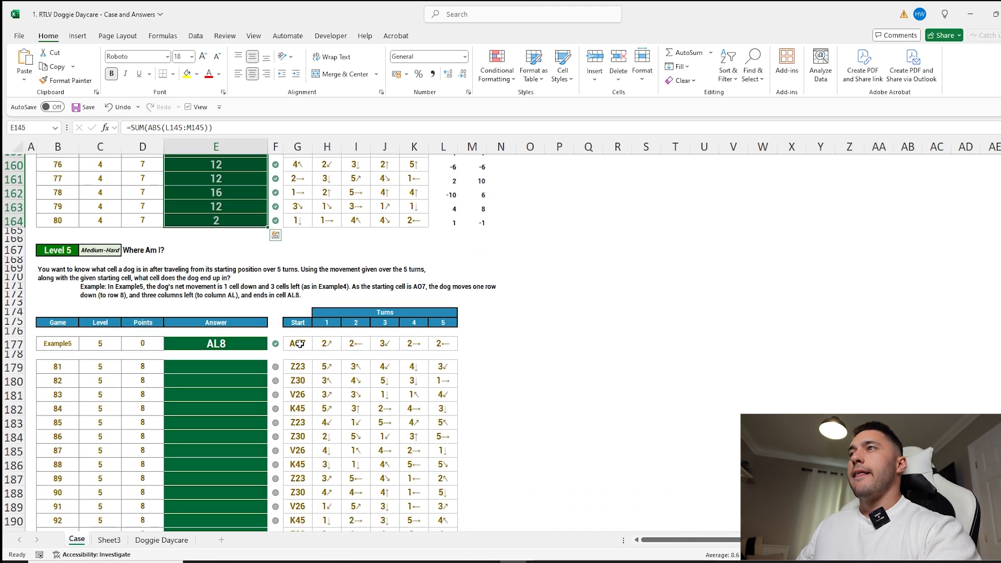
{"action": "scroll", "coordinate": [300, 344], "scroll_direction": "down", "scroll_amount": 1}
{"action": "left_click", "coordinate": [250, 331]}
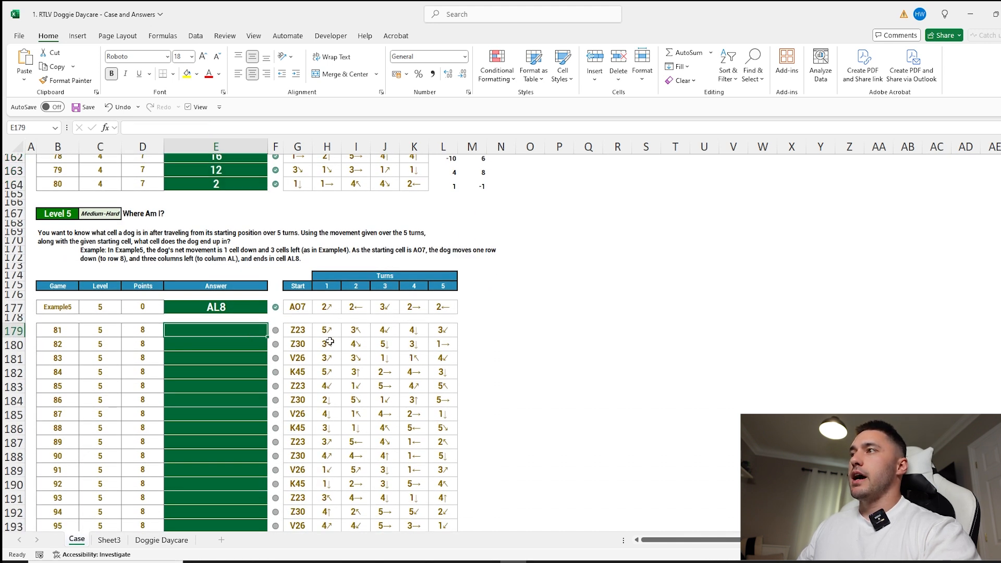
{"action": "left_click", "coordinate": [293, 331]}
{"action": "left_click_drag", "start_coordinate": [329, 329], "coordinate": [443, 331]}
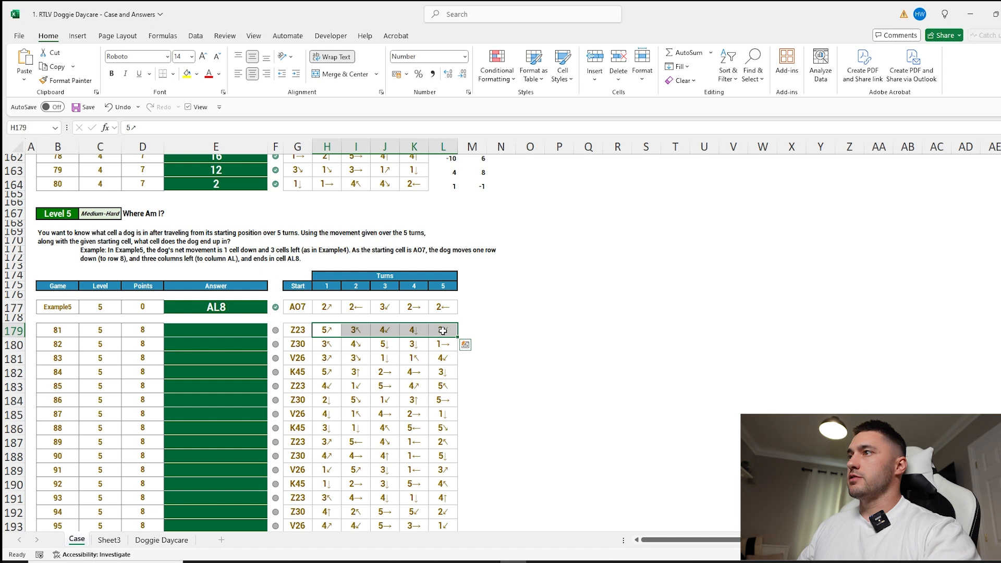
{"action": "left_click", "coordinate": [548, 289]}
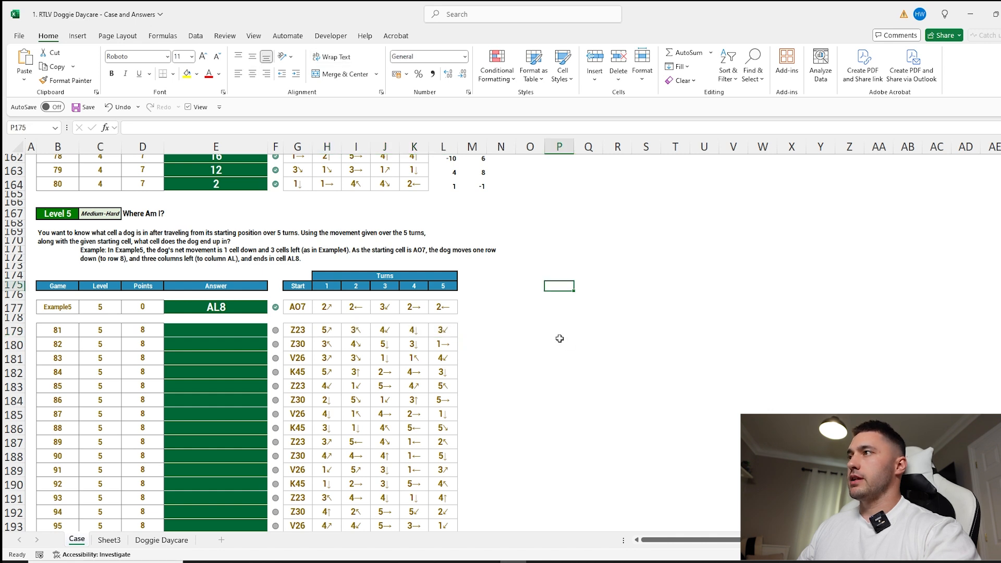
{"action": "left_click", "coordinate": [222, 540]}
{"action": "type", "text": "Example5"}
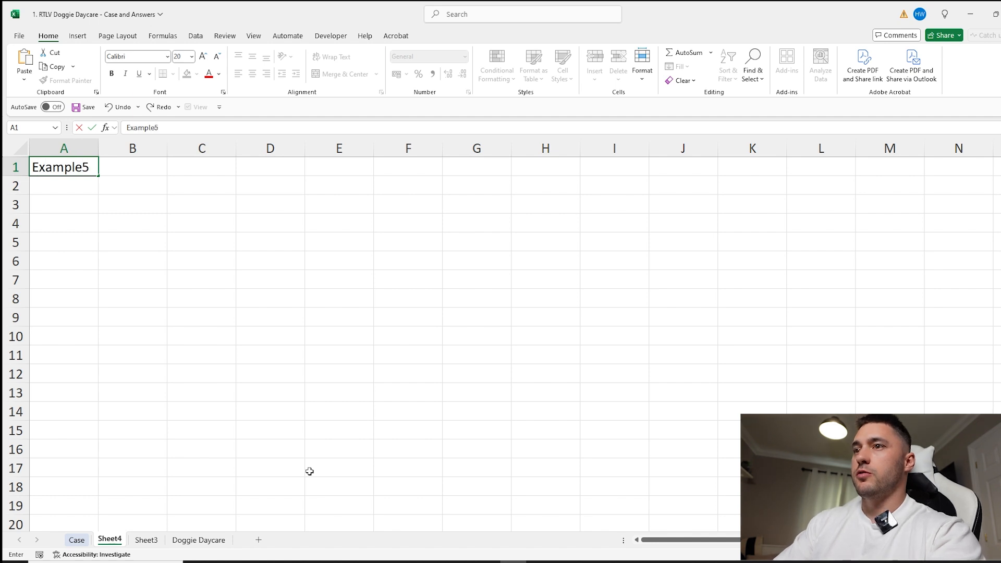
{"action": "key", "text": "Tab"}
Enter =XLOOKUP(A1,Case!B:B,Case!G:L) in B1 to return the game's starting cell and five turns
{"action": "type", "text": "=xl"}
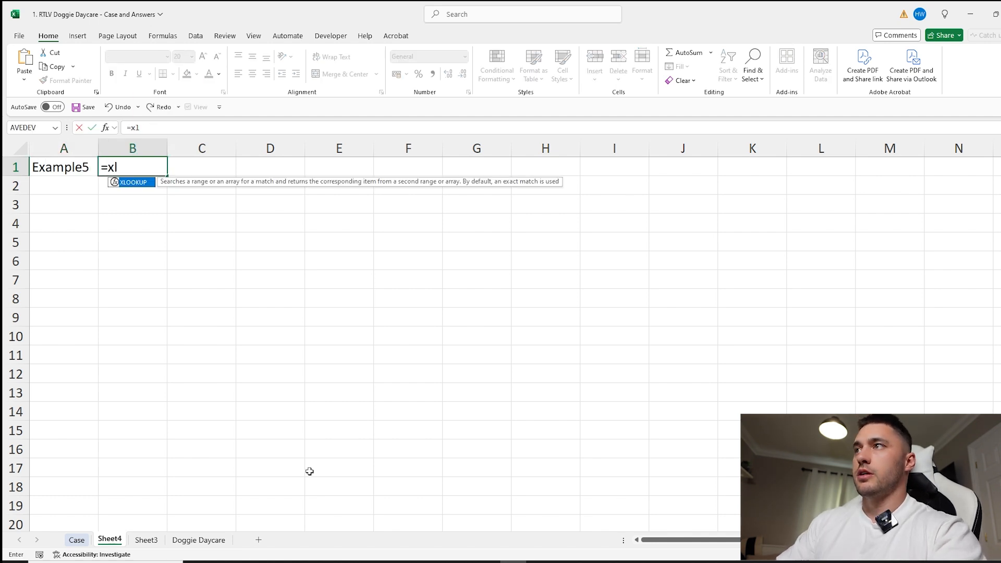
{"action": "key", "text": "Tab"}
{"action": "left_click", "coordinate": [76, 174]}
{"action": "type", "text": ","}
{"action": "left_click", "coordinate": [77, 539]}
{"action": "left_click", "coordinate": [65, 146]}
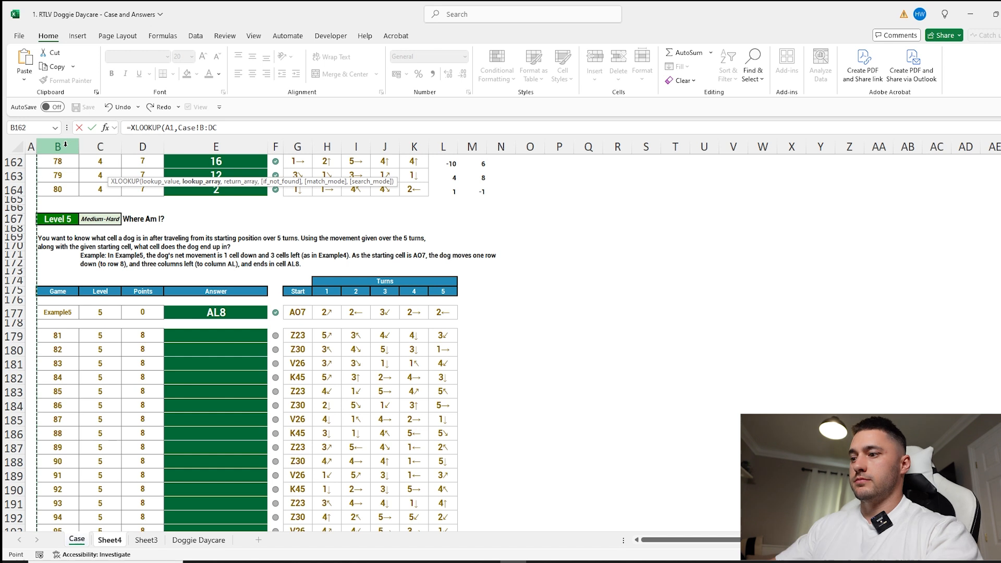
{"action": "type", "text": ","}
{"action": "left_click", "coordinate": [304, 141]}
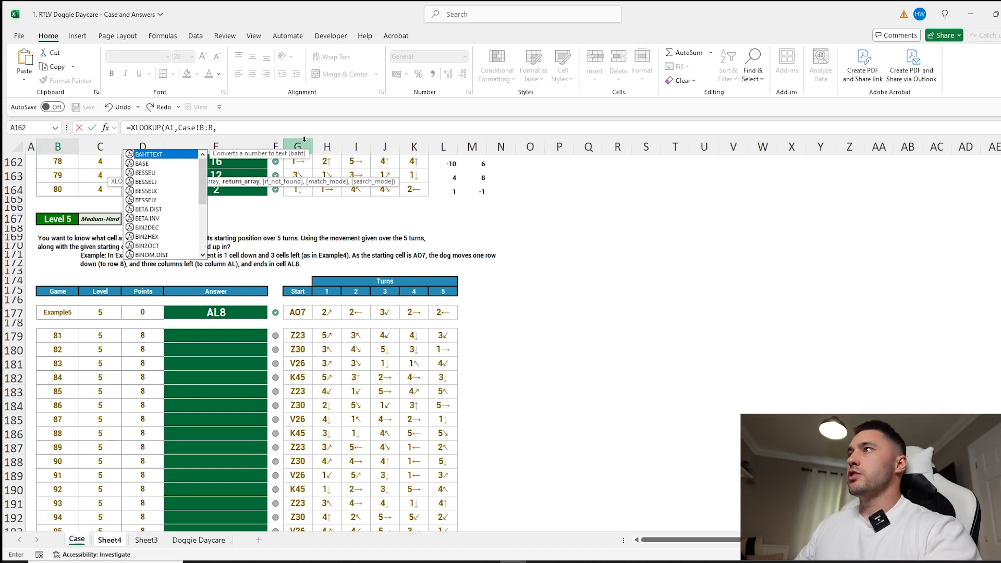
{"action": "key", "text": "BackSpace"}
{"action": "key", "text": "BackSpace"}
{"action": "key", "text": "BackSpace"}
{"action": "key", "text": "BackSpace"}
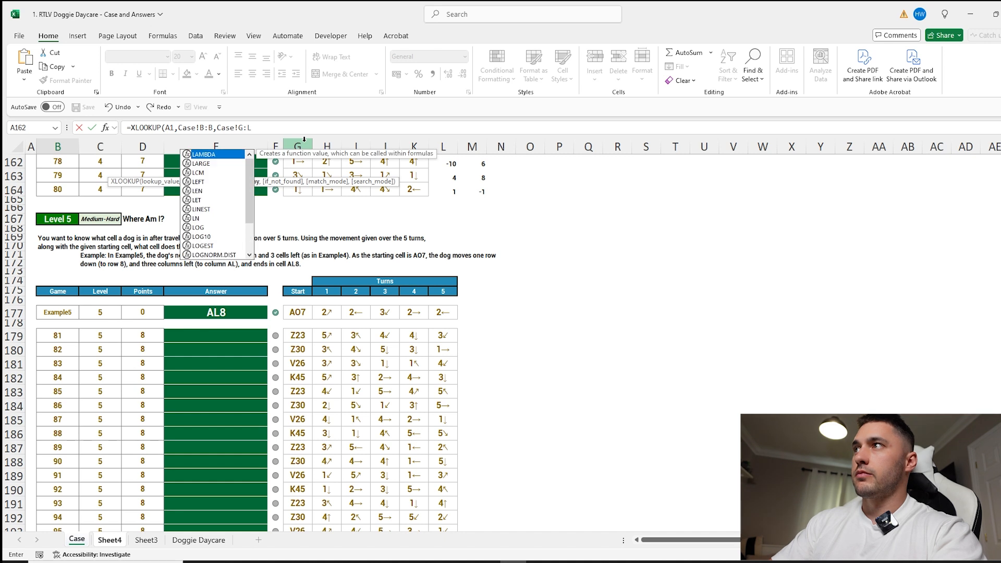
{"action": "key", "text": "Escape"}
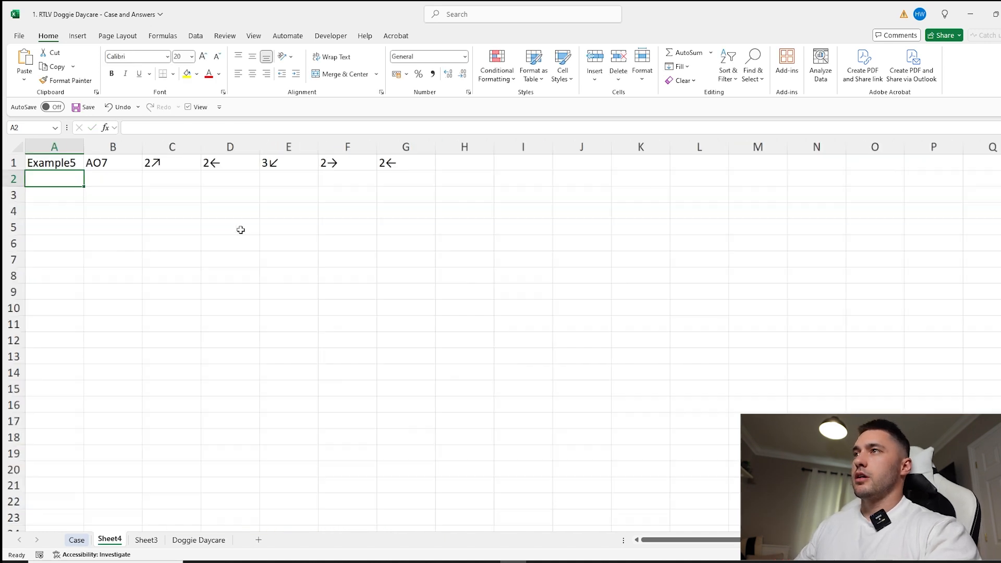
Enter =TOCOL(B1#) in B5 to stack the starting cell and five turns in one column
{"action": "left_click", "coordinate": [119, 226]}
{"action": "type", "text": "=tocol"}
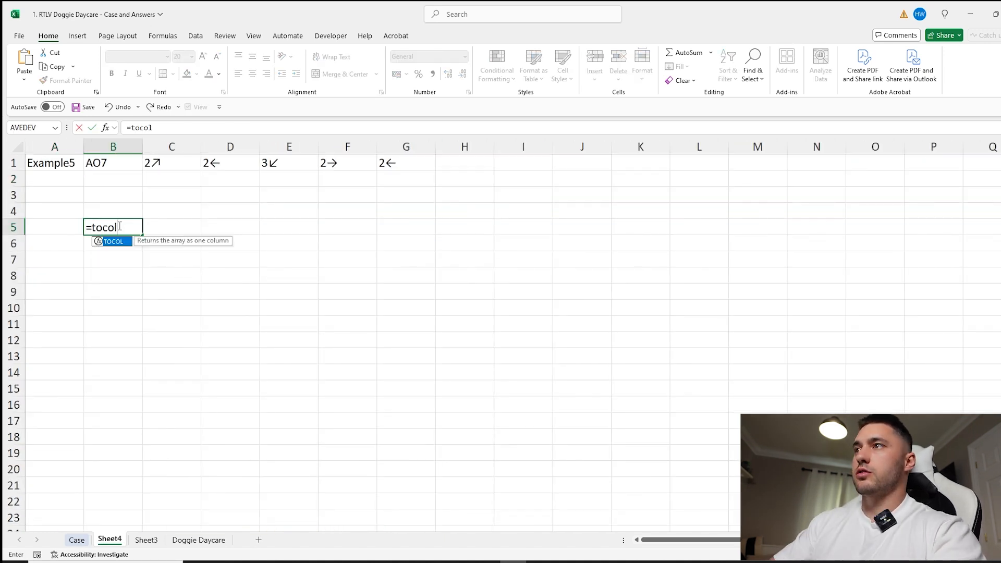
{"action": "key", "text": "Tab"}
{"action": "left_click", "coordinate": [114, 157]}
{"action": "key", "text": "Return"}
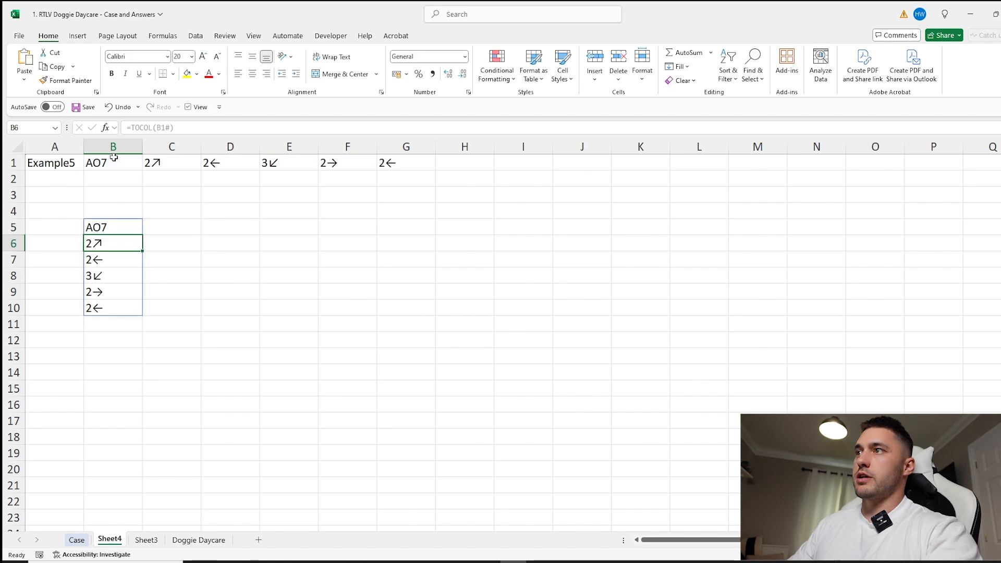
Enter =LEFT(B6) in C6 on Sheet4 to extract the number of cells moved in the first turn
{"action": "key", "text": "ctrl+Page_Up"}
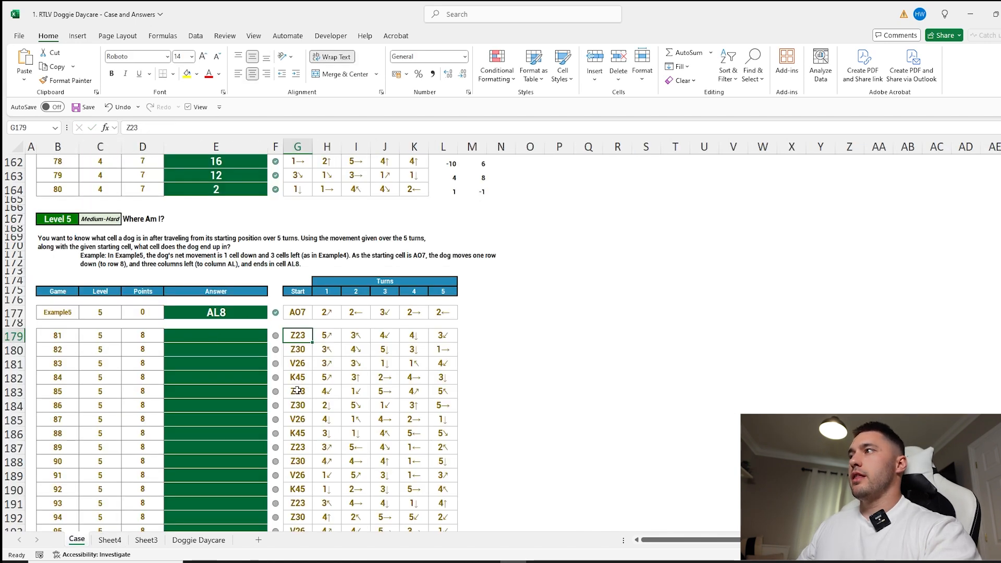
{"action": "left_click", "coordinate": [107, 542]}
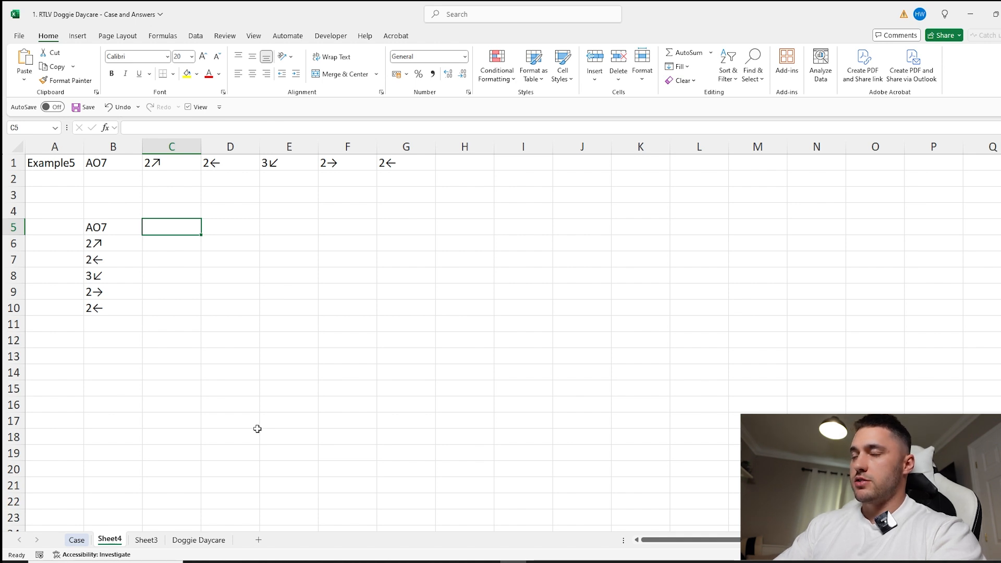
{"action": "left_click", "coordinate": [167, 239]}
{"action": "type", "text": "="}
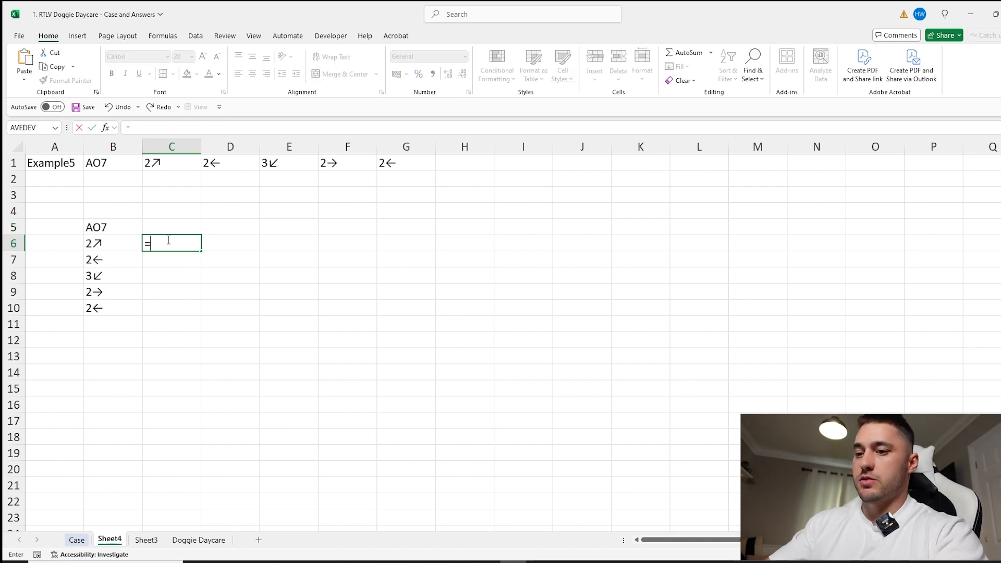
{"action": "type", "text": "right"}
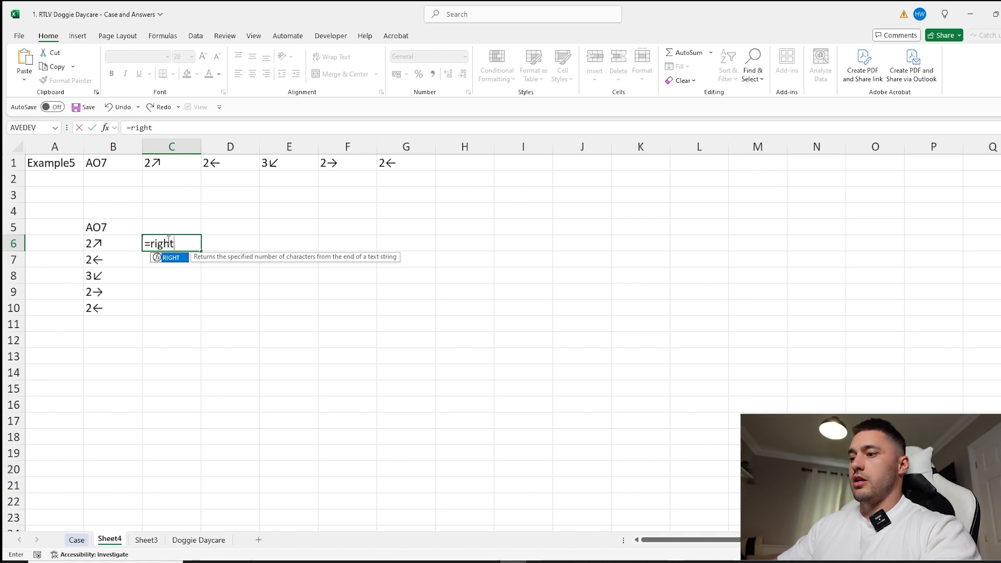
{"action": "key", "text": "BackSpace"}
{"action": "key", "text": "BackSpace"}
{"action": "type", "text": "left"}
{"action": "key", "text": "Tab"}
{"action": "left_click", "coordinate": [113, 242]}
{"action": "key", "text": "Tab"}
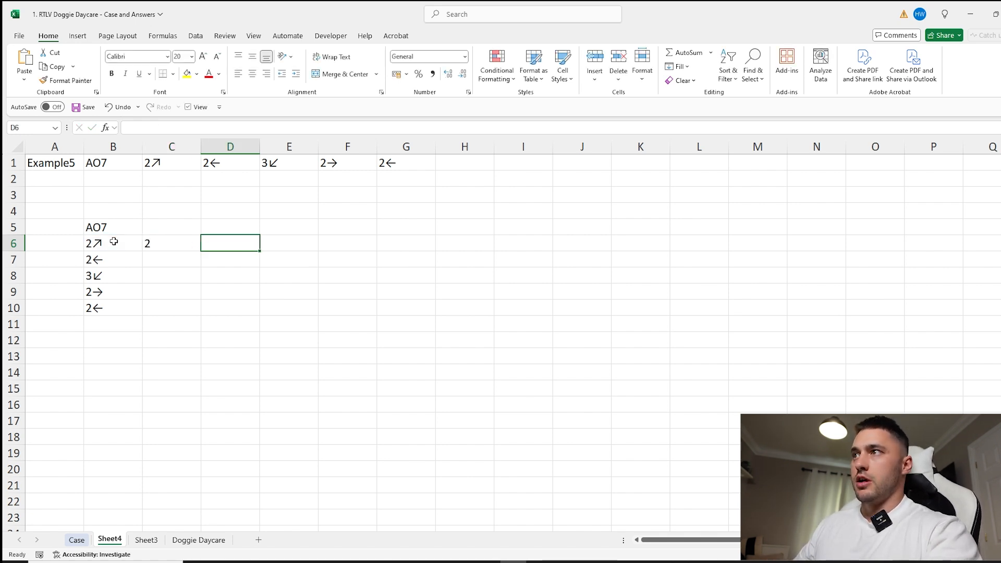
Enter =RIGHT(B6) in D6 to extract the direction arrow of the first turn
{"action": "type", "text": "=right"}
{"action": "key", "text": "Tab"}
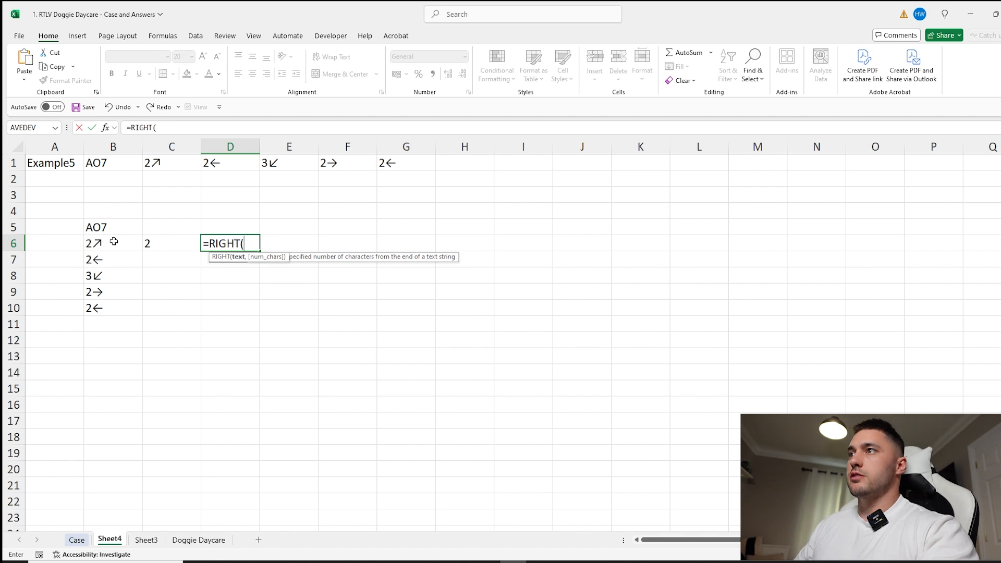
{"action": "left_click", "coordinate": [114, 242]}
{"action": "key", "text": "Return"}
Enter =B5 in E5 to bring over the starting cell
{"action": "left_click", "coordinate": [283, 247]}
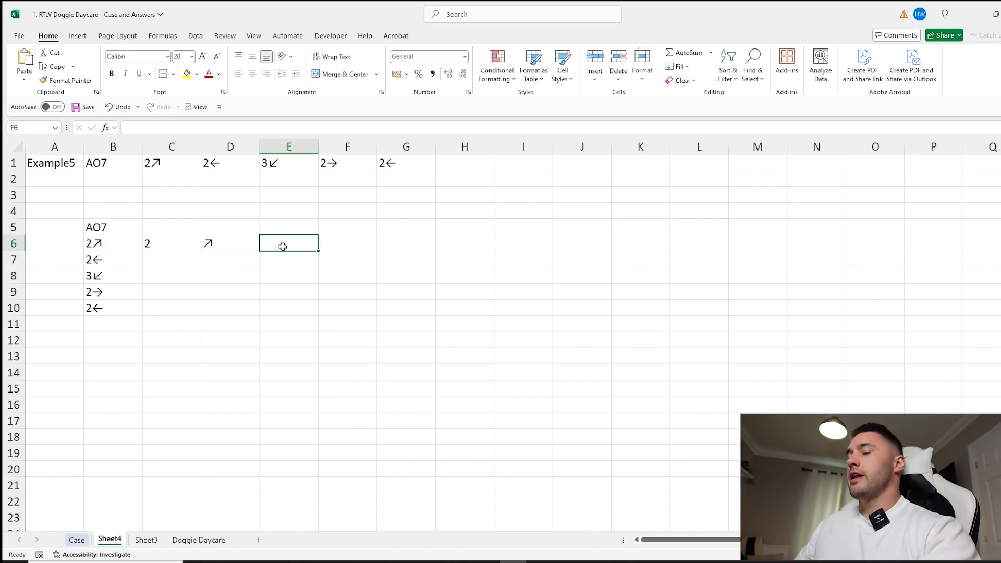
{"action": "type", "text": "=move"}
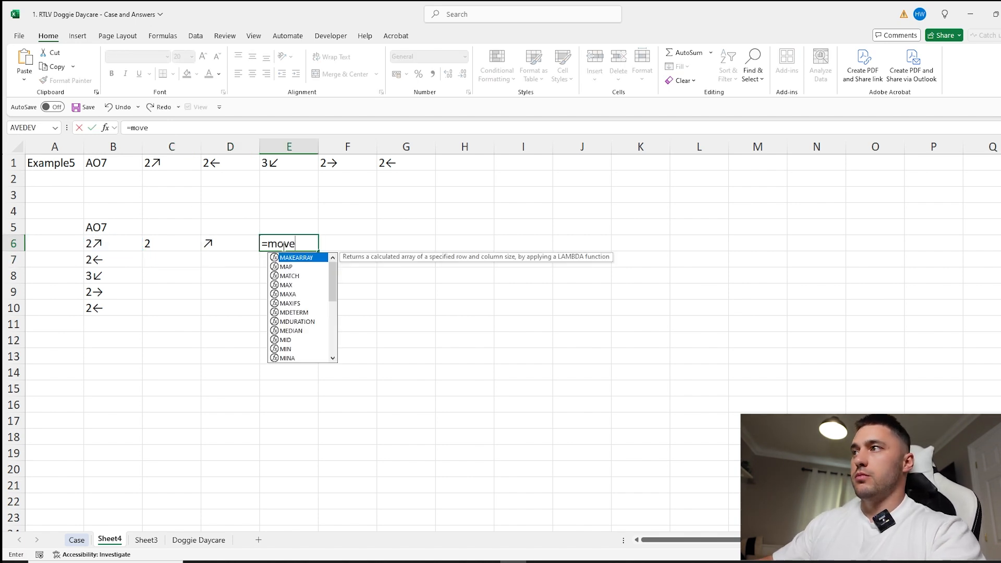
{"action": "left_click", "coordinate": [287, 228]}
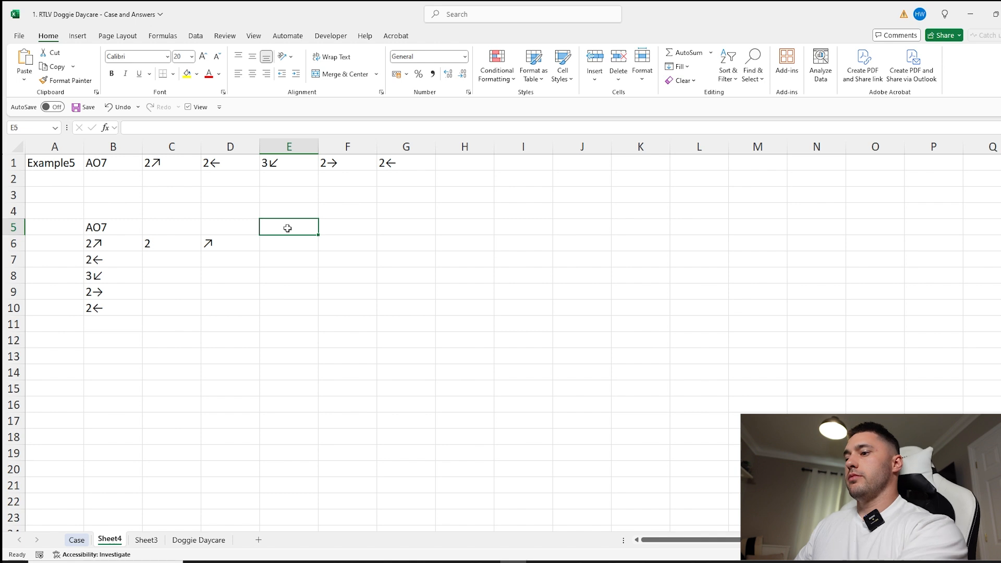
{"action": "type", "text": "="}
{"action": "left_click", "coordinate": [96, 228]}
{"action": "key", "text": "Return"}
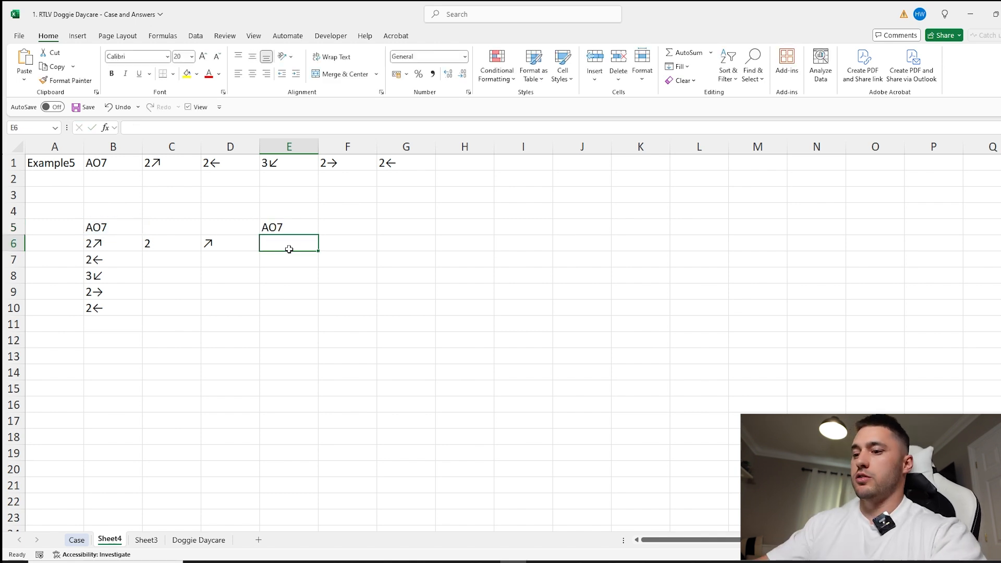
Enter =MoveOnMap(E5,D6,C6) in E6 to calculate the cell reached after the first turn
{"action": "type", "text": "=moveon"}
{"action": "key", "text": "Tab"}
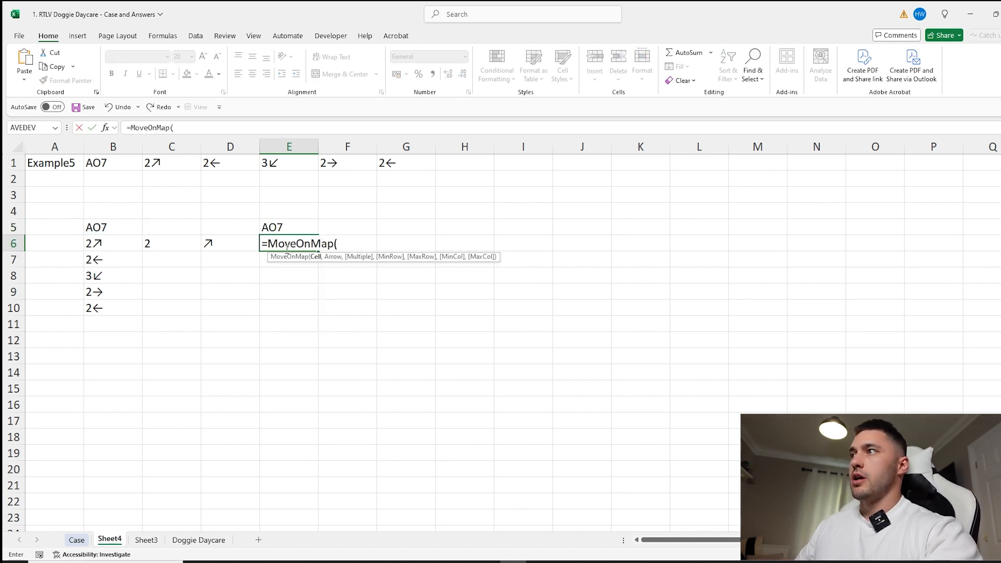
{"action": "left_click", "coordinate": [281, 228]}
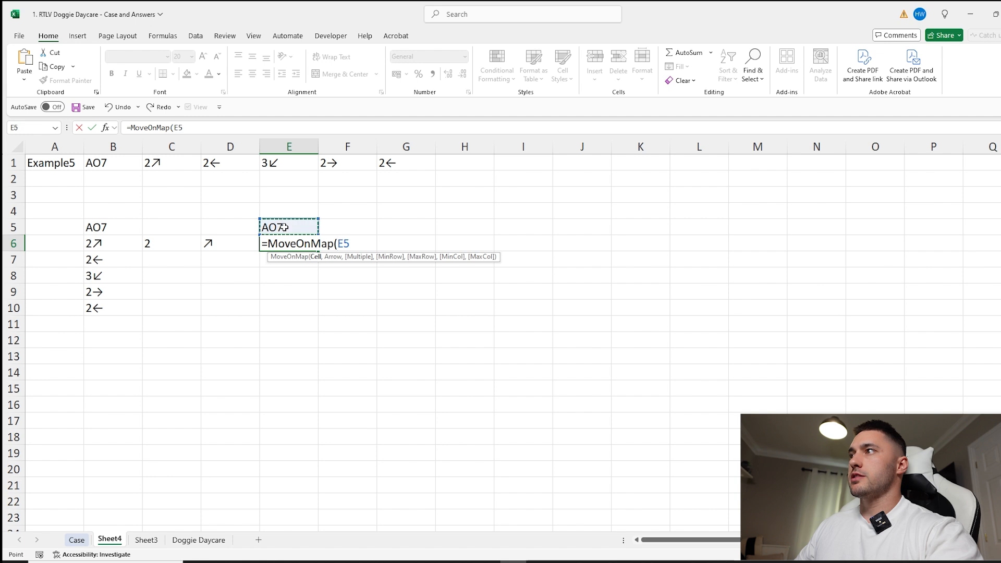
{"action": "type", "text": ","}
{"action": "left_click", "coordinate": [214, 238]}
{"action": "type", "text": ","}
{"action": "left_click", "coordinate": [154, 242]}
{"action": "key", "text": "Return"}
Fill the C6:E6 formulas down to row 10 to cover all five turns
{"action": "left_click", "coordinate": [176, 243]}
{"action": "left_click_drag", "start_coordinate": [176, 243], "coordinate": [319, 314]}
{"action": "left_click", "coordinate": [308, 307]}
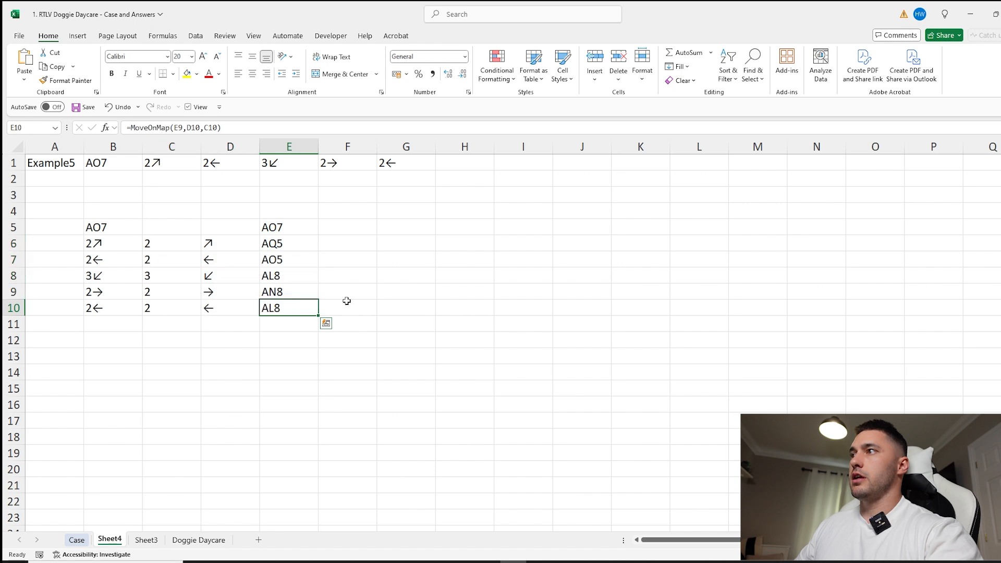
Enter =E10 in I5 to return the final cell as the data table's result formula
{"action": "left_click", "coordinate": [504, 220]}
{"action": "type", "text": "="}
{"action": "left_click", "coordinate": [264, 308]}
{"action": "key", "text": "Return"}
Copy game numbers 81 to 100 from column B of the Case sheet into Sheet4 starting at H6
{"action": "left_click", "coordinate": [472, 240]}
{"action": "key", "text": "ctrl+Page_Up"}
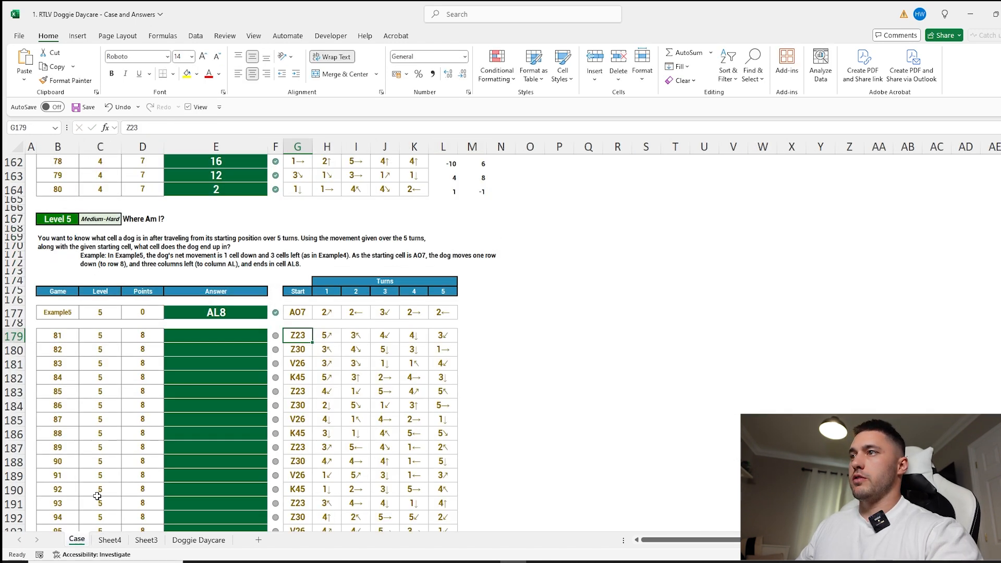
{"action": "left_click", "coordinate": [72, 336]}
{"action": "key", "text": "ctrl+shift+Down"}
{"action": "key", "text": "ctrl+c"}
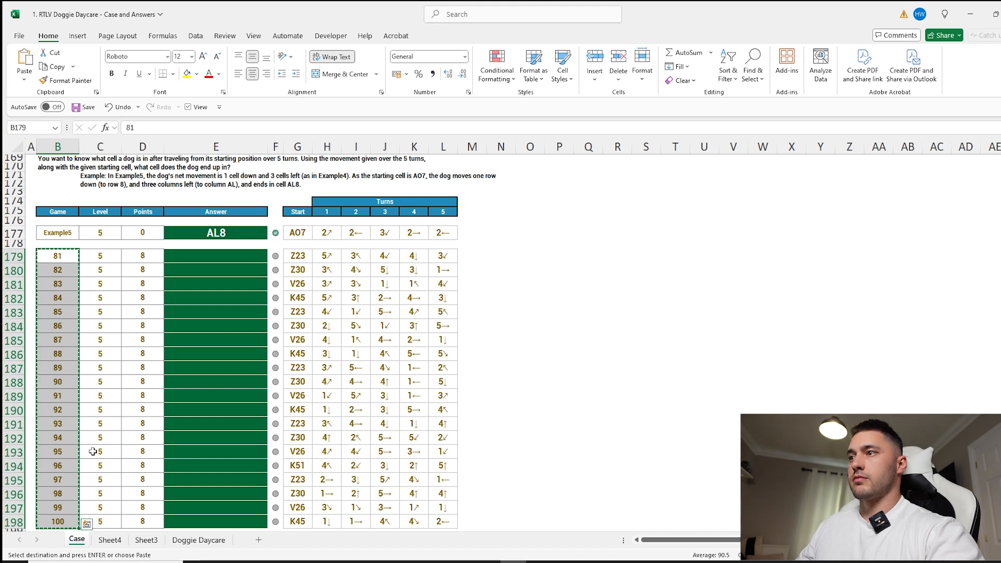
{"action": "left_click", "coordinate": [110, 543]}
{"action": "key", "text": "ctrl+v"}
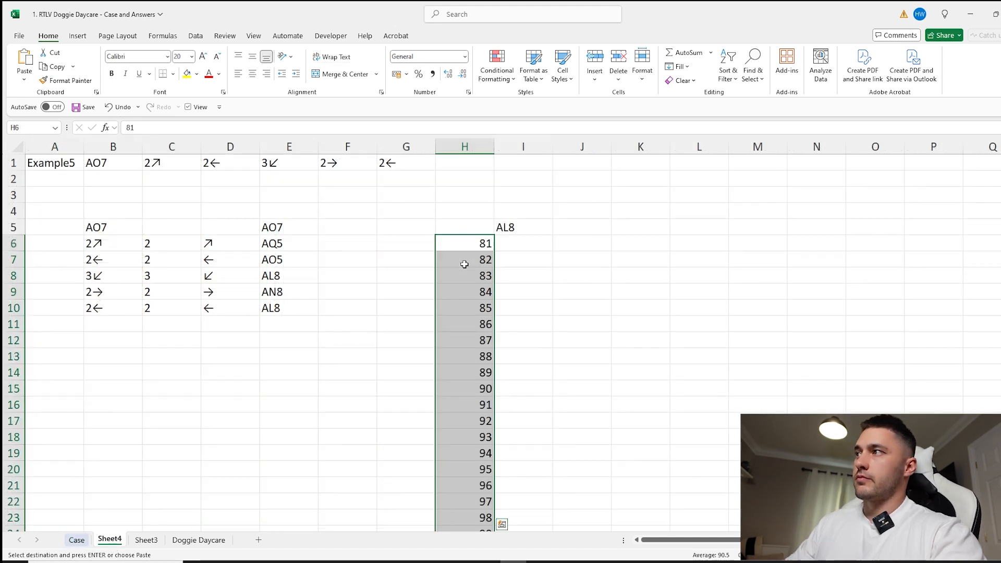
Create a what-if data table over H5:I25 with A1 as the column input cell
{"action": "left_click_drag", "start_coordinate": [475, 221], "coordinate": [509, 252]}
{"action": "key", "text": "ctrl+shift+Down"}
{"action": "key", "text": "alt"}
{"action": "key", "text": "a"}
{"action": "key", "text": "w"}
{"action": "key", "text": "t"}
{"action": "scroll", "coordinate": [365, 235], "scroll_direction": "up", "scroll_amount": 1}
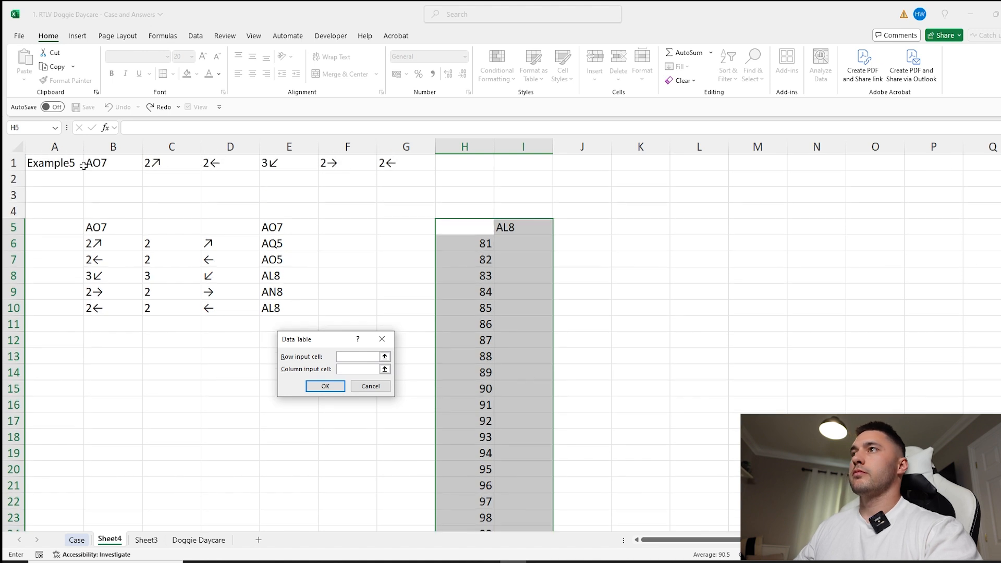
{"action": "left_click", "coordinate": [74, 162]}
{"action": "key", "text": "Return"}
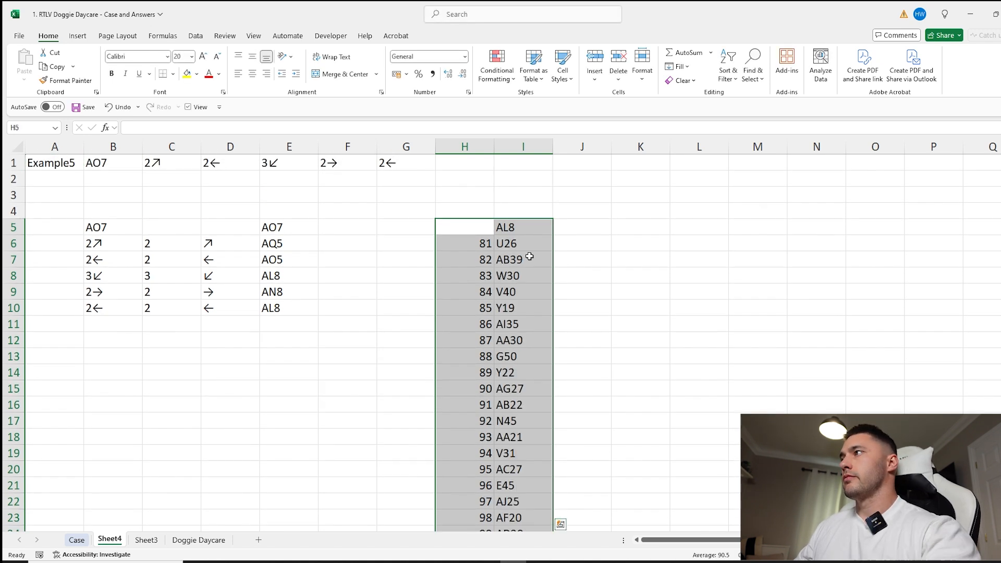
Copy the data table results in I6:I25 into the Case sheet's Level 5 answers from E179 as values
{"action": "left_click", "coordinate": [533, 243]}
{"action": "key", "text": "ctrl+shift+Down"}
{"action": "key", "text": "ctrl+c"}
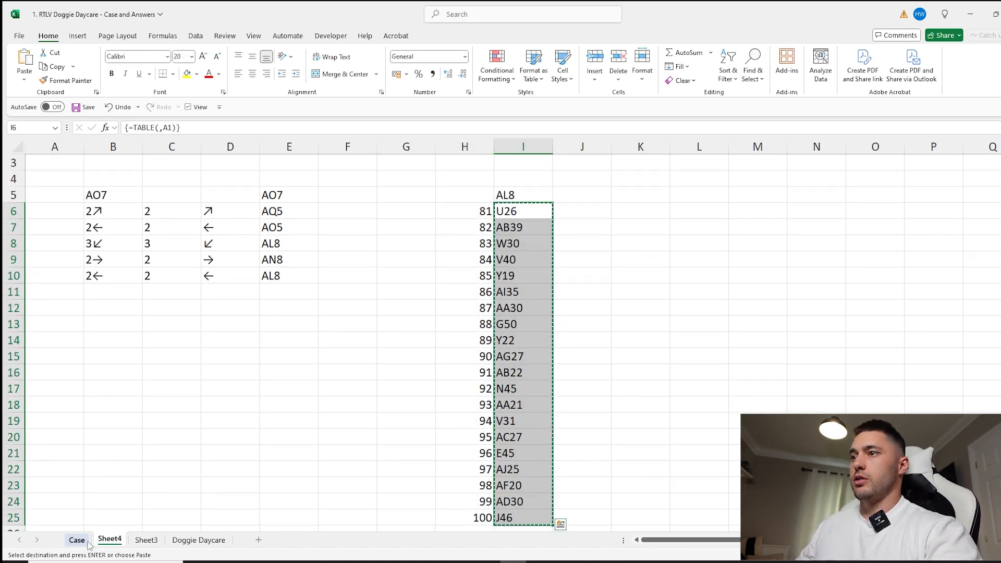
{"action": "key", "text": "ctrl+Page_Up"}
{"action": "left_click", "coordinate": [226, 262]}
{"action": "key", "text": "ctrl+v"}
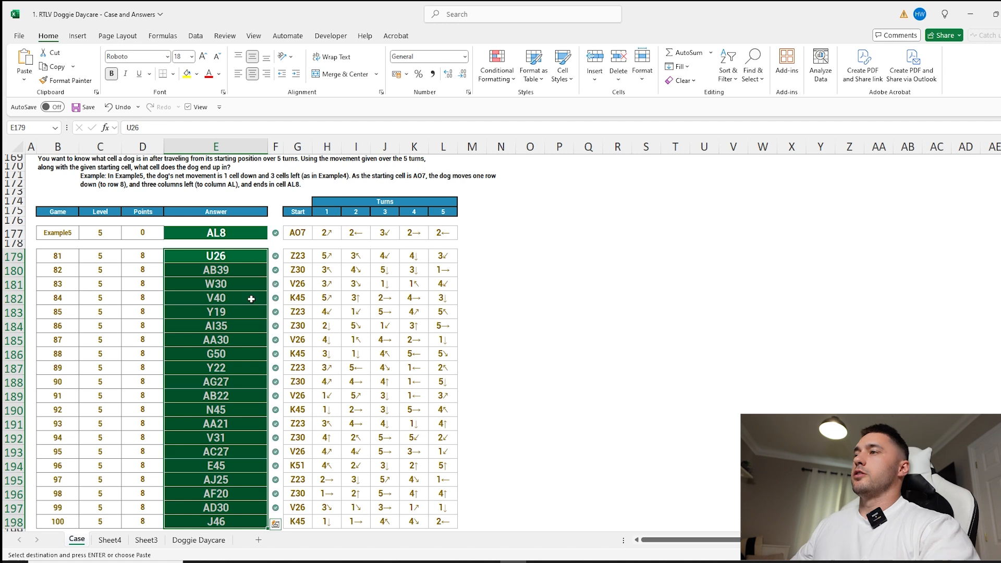
Examine the Level 6 instructions on the Case sheet and review Sheet4's helper columns and MoveOnMap formula
{"action": "scroll", "coordinate": [375, 343], "scroll_direction": "down", "scroll_amount": 2}
{"action": "scroll", "coordinate": [375, 343], "scroll_direction": "down", "scroll_amount": 3}
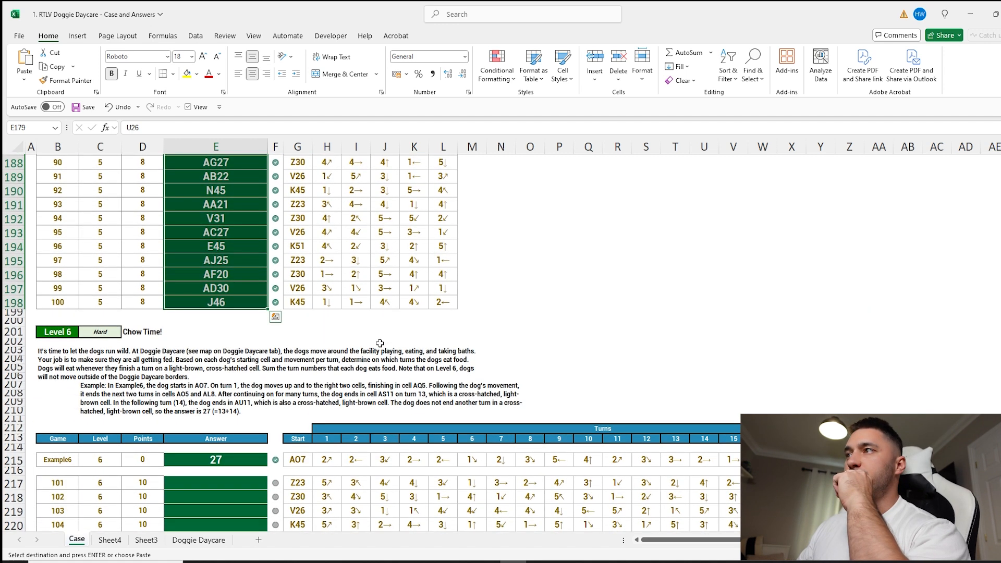
{"action": "scroll", "coordinate": [234, 472], "scroll_direction": "up", "scroll_amount": 4}
{"action": "left_click", "coordinate": [109, 540]}
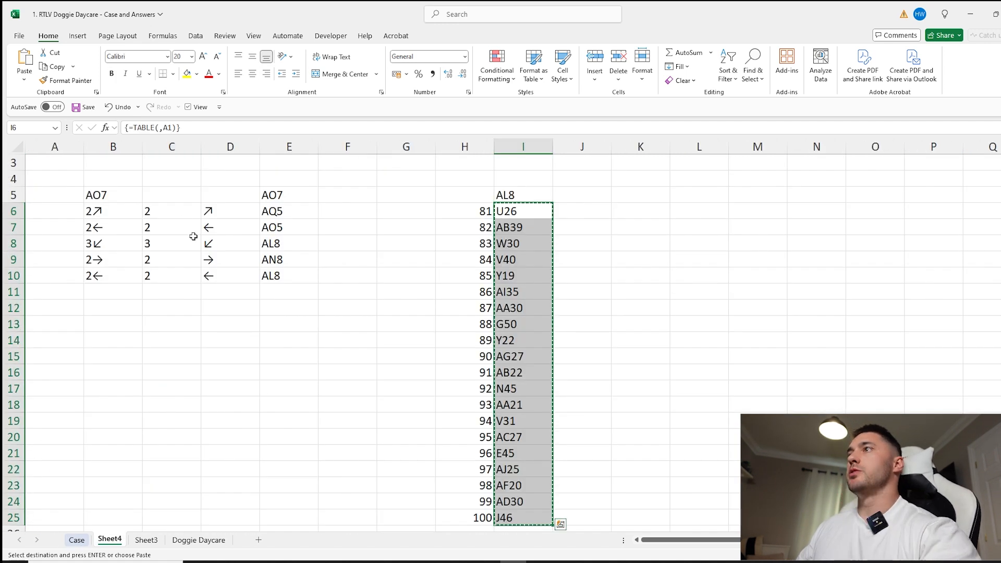
{"action": "left_click_drag", "start_coordinate": [190, 229], "coordinate": [191, 324]}
{"action": "left_click_drag", "start_coordinate": [273, 228], "coordinate": [271, 328]}
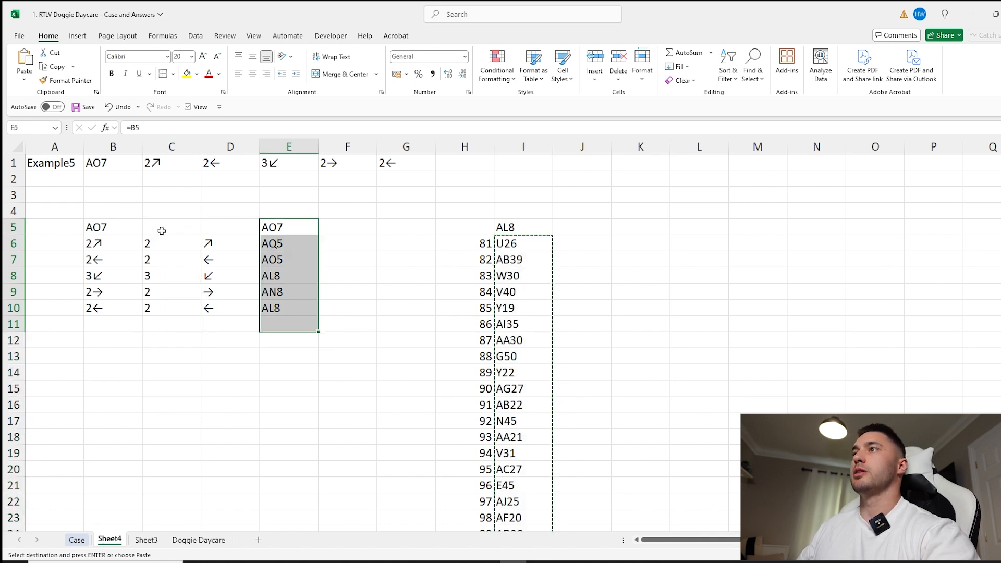
{"action": "left_click_drag", "start_coordinate": [162, 228], "coordinate": [163, 319]}
{"action": "left_click", "coordinate": [270, 242]}
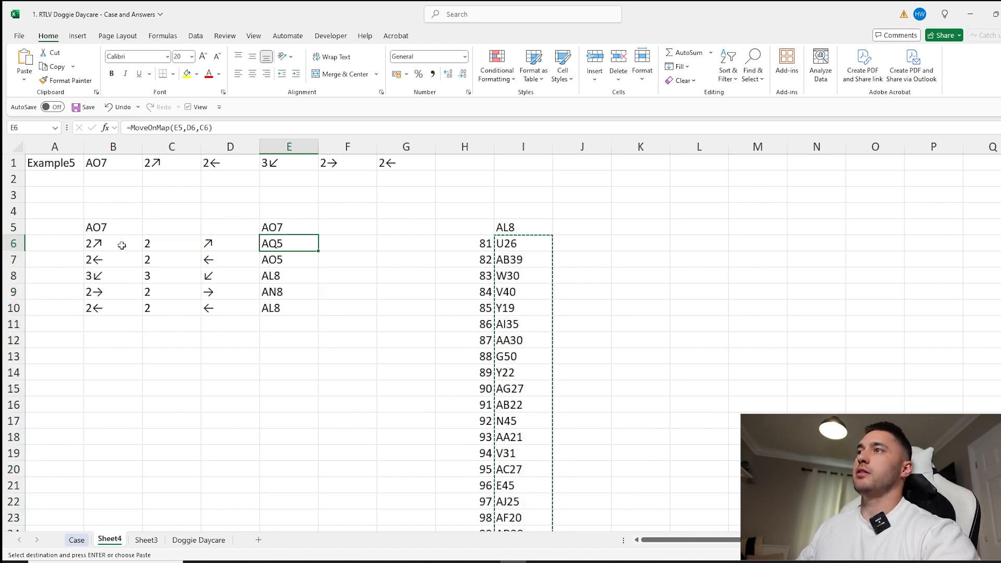
{"action": "left_click", "coordinate": [146, 541]}
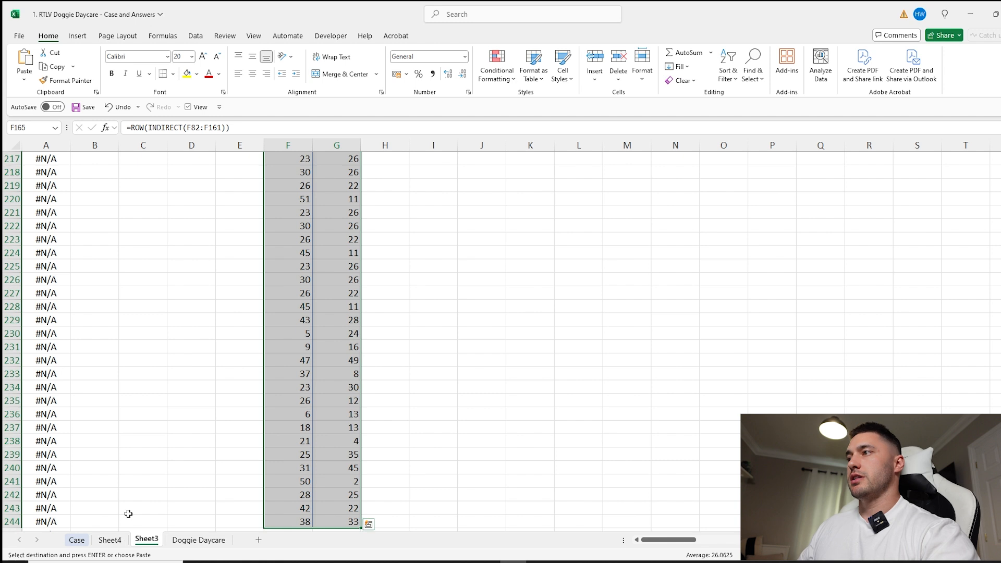
{"action": "left_click", "coordinate": [107, 540]}
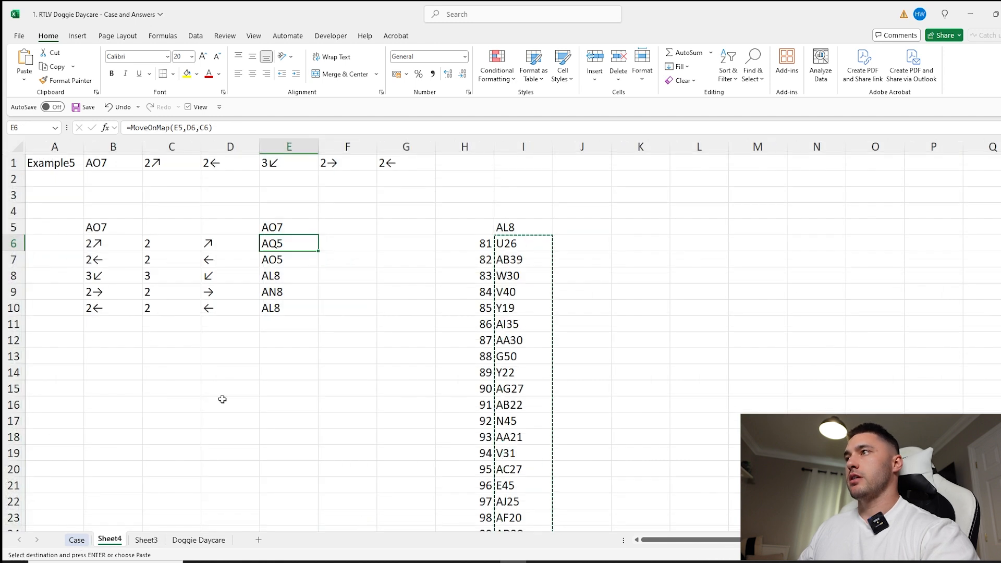
Read the Bonus 4 question in G24 of the Case sheet
{"action": "left_click", "coordinate": [77, 540]}
{"action": "scroll", "coordinate": [960, 195], "scroll_direction": "up", "scroll_amount": 20}
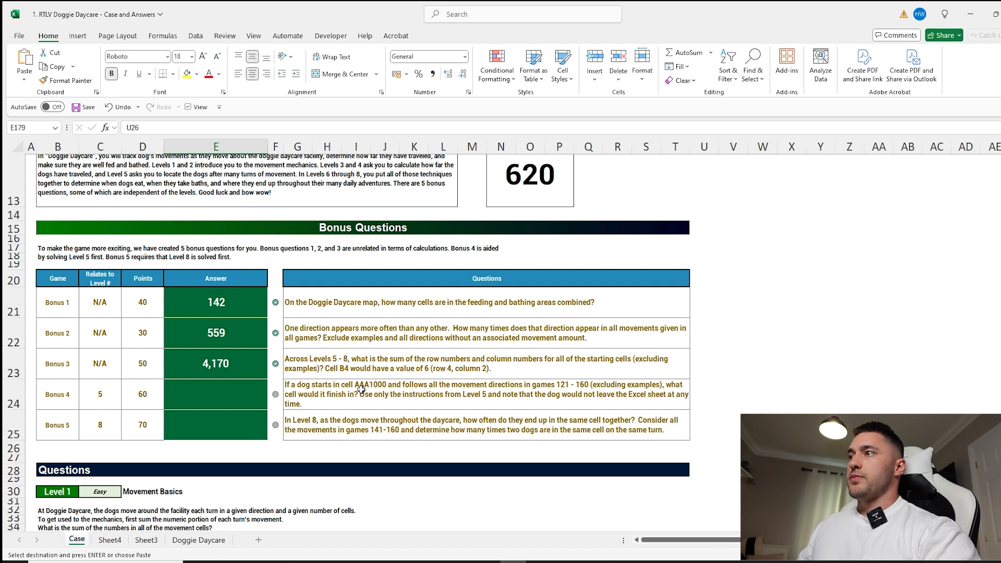
{"action": "left_click", "coordinate": [361, 388]}
{"action": "scroll", "coordinate": [417, 397], "scroll_direction": "down", "scroll_amount": 1}
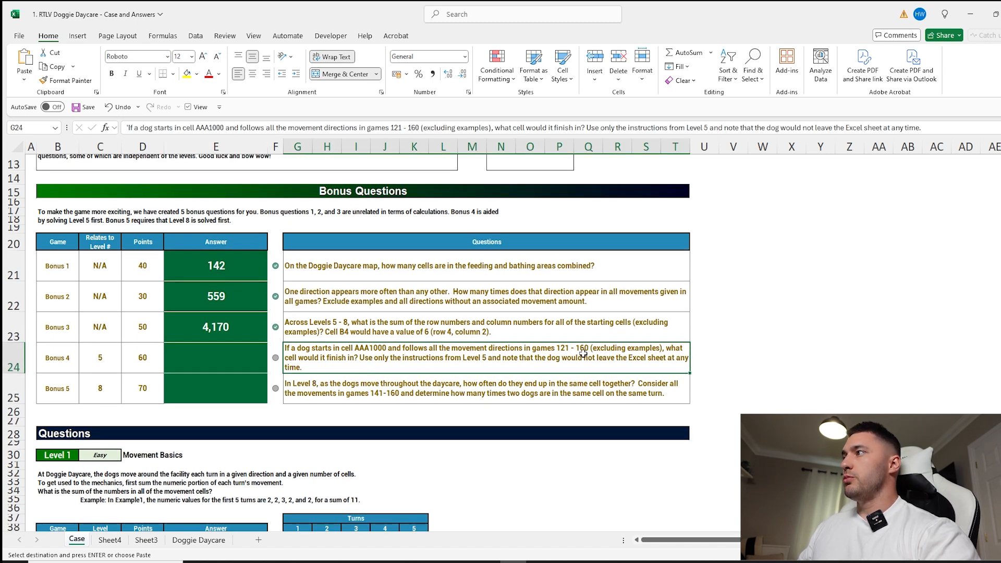
Copy the movement directions for games 121-160, from column G through ED on Sheet3, into A1 of a new sheet
{"action": "left_click", "coordinate": [110, 540]}
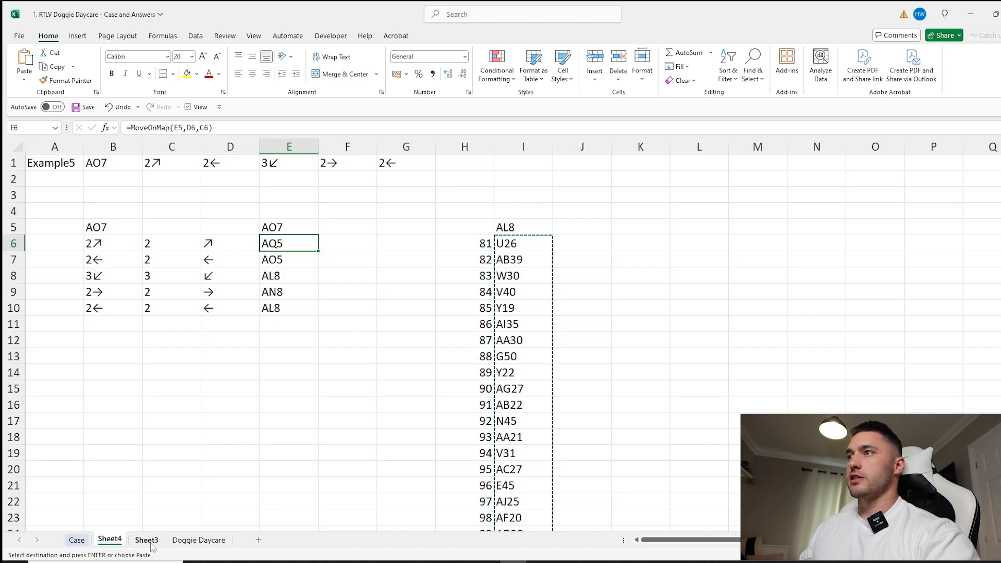
{"action": "left_click", "coordinate": [146, 540]}
{"action": "scroll", "coordinate": [209, 373], "scroll_direction": "up", "scroll_amount": 15}
{"action": "scroll", "coordinate": [664, 525], "scroll_direction": "up", "scroll_amount": 4}
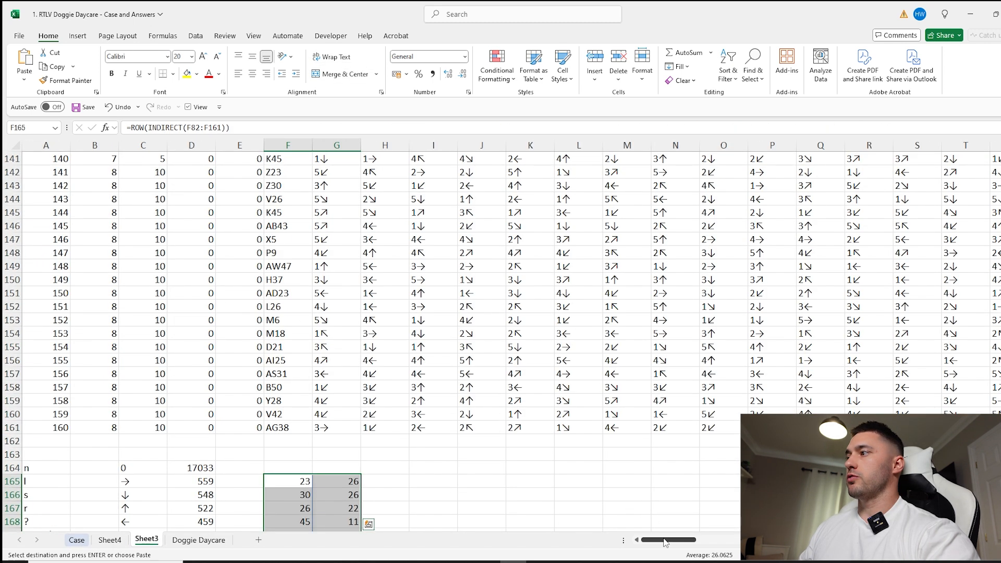
{"action": "scroll", "coordinate": [59, 429], "scroll_direction": "up", "scroll_amount": 1}
{"action": "left_click_drag", "start_coordinate": [334, 480], "coordinate": [331, 221]}
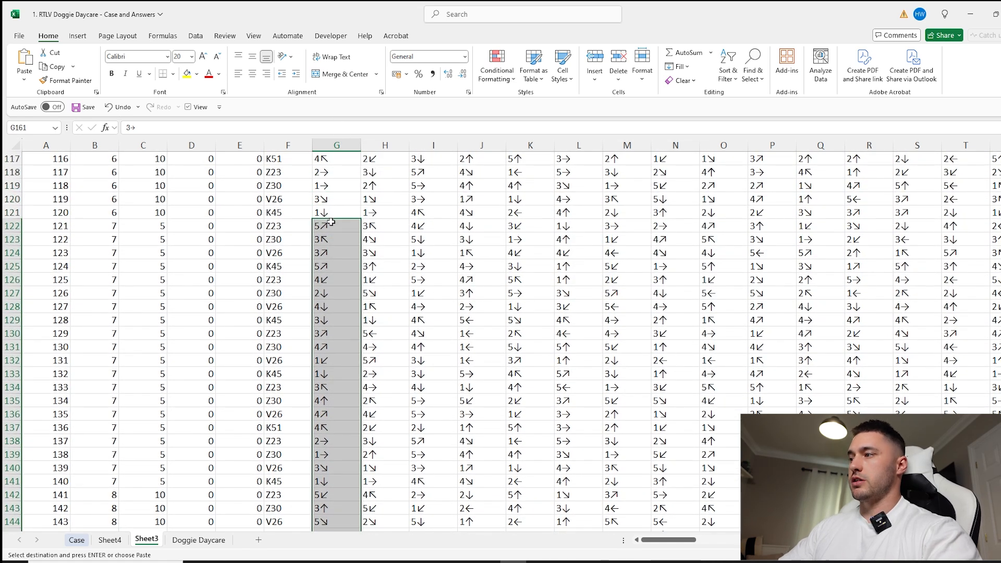
{"action": "key", "text": "ctrl+shift+Right"}
{"action": "key", "text": "ctrl+c"}
{"action": "scroll", "coordinate": [331, 221], "scroll_direction": "down", "scroll_amount": 13}
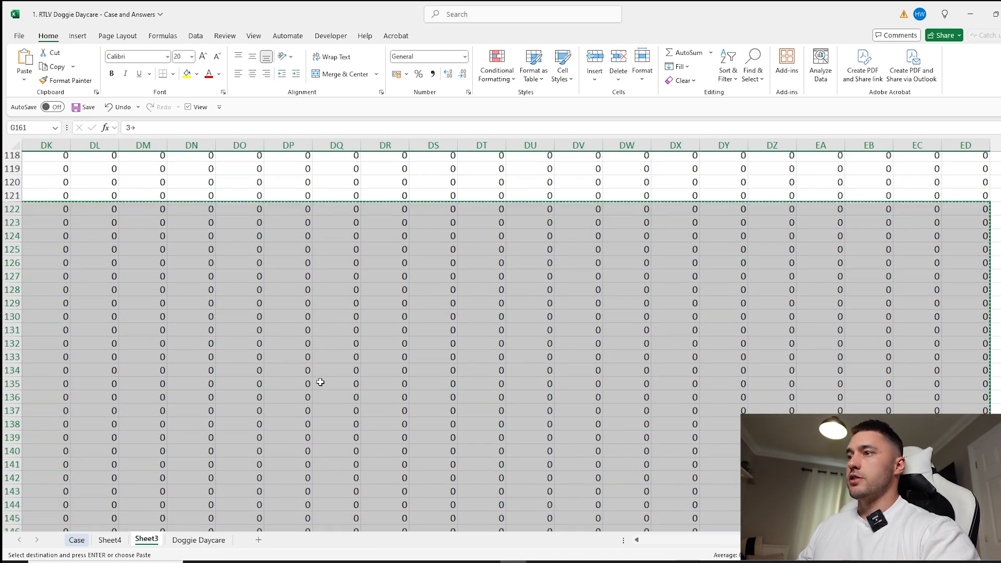
{"action": "left_click", "coordinate": [259, 540]}
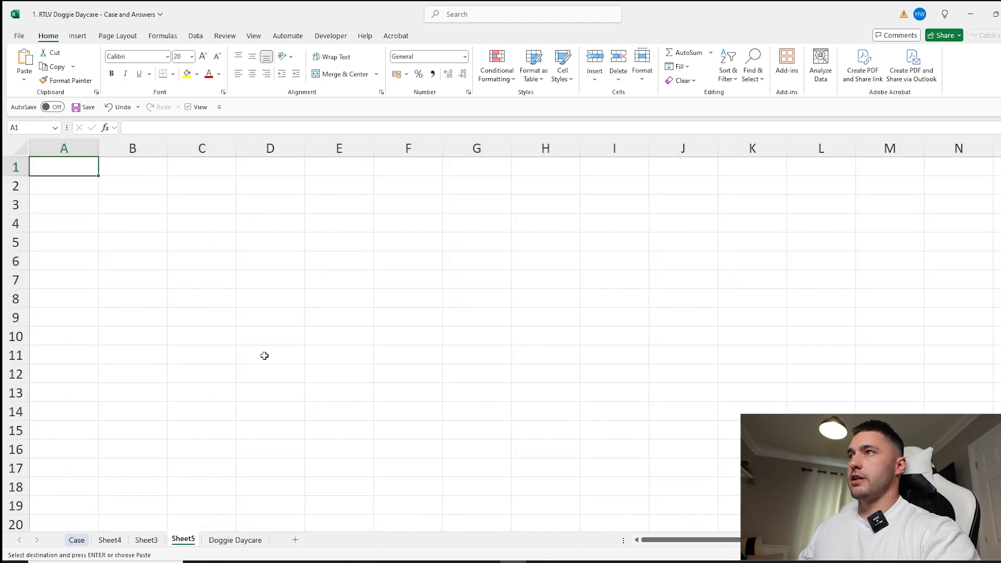
{"action": "key", "text": "ctrl+v"}
{"action": "scroll", "coordinate": [272, 224], "scroll_direction": "down", "scroll_amount": 2}
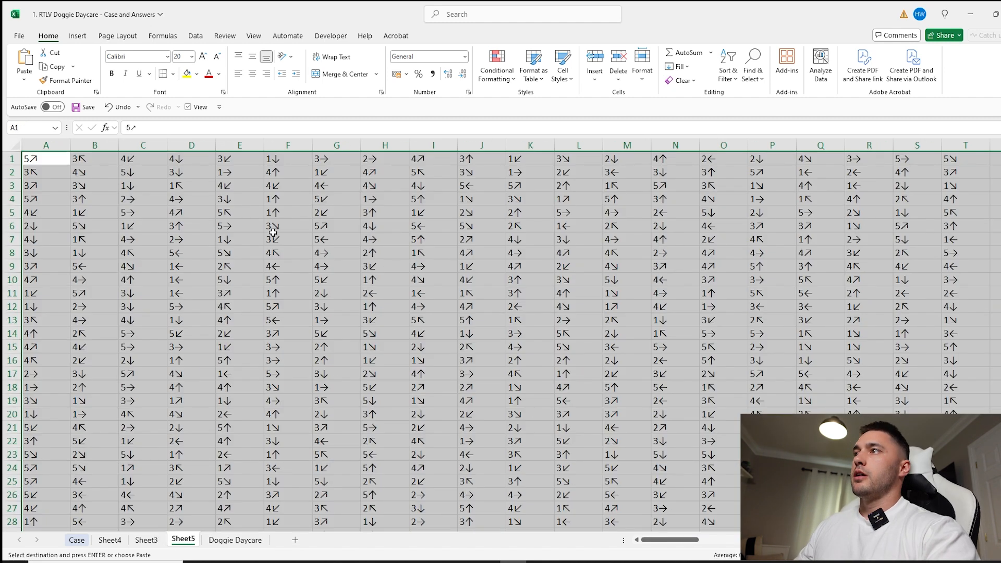
Flatten the pasted movements in A1:DX40 into a single column starting at A43 with TOCOL
{"action": "scroll", "coordinate": [209, 313], "scroll_direction": "down", "scroll_amount": 10}
{"action": "left_click", "coordinate": [55, 293]}
{"action": "type", "text": "=tocol"}
{"action": "key", "text": "Tab"}
{"action": "left_click", "coordinate": [65, 250]}
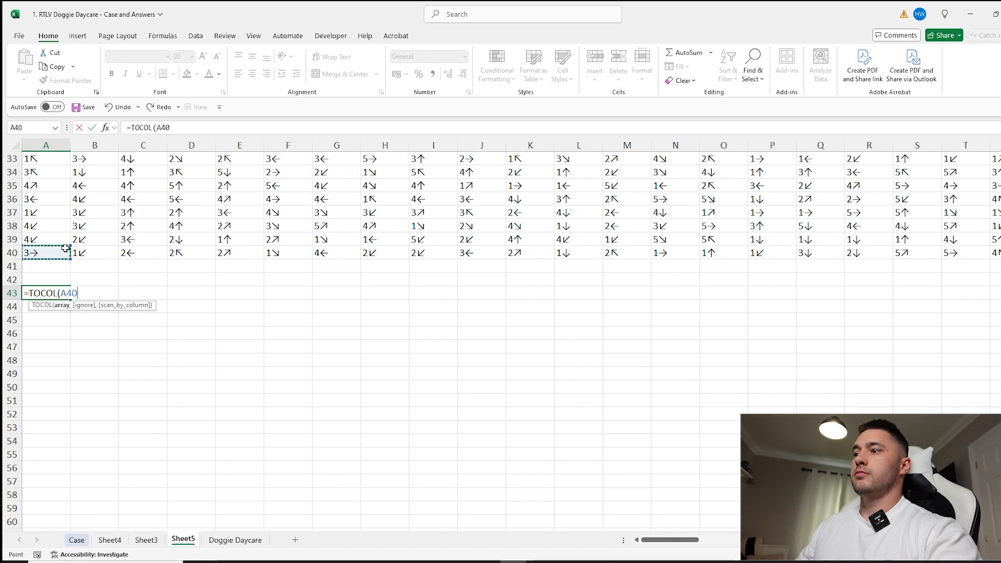
{"action": "key", "text": "ctrl+shift+Up"}
{"action": "key", "text": "ctrl+shift+Right"}
{"action": "key", "text": "Return"}
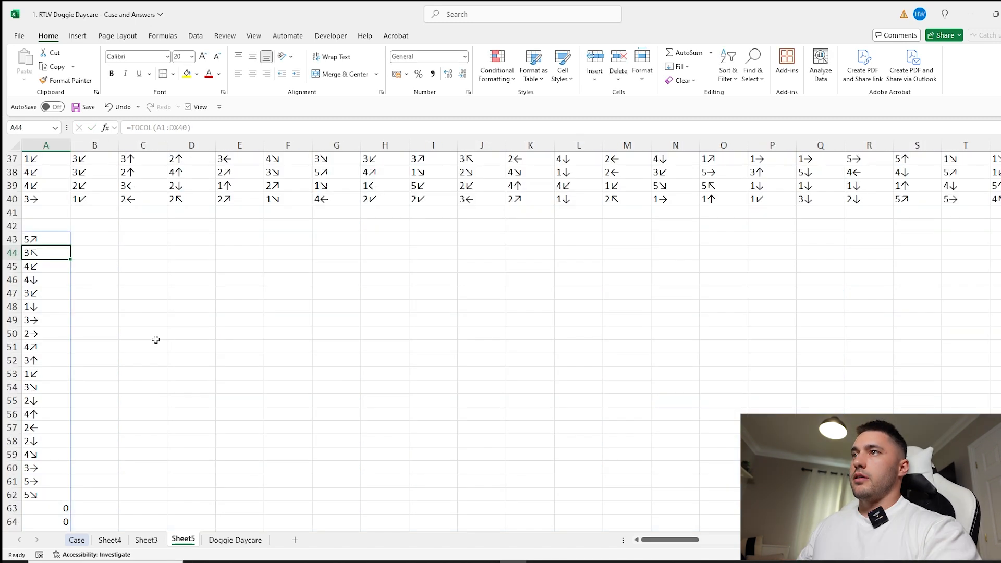
Filter out the zeros from the flattened column with =FILTER(A43#,A43#<>0) in C43
{"action": "left_click", "coordinate": [145, 238]}
{"action": "type", "text": "=filter"}
{"action": "key", "text": "Tab"}
{"action": "left_click", "coordinate": [52, 239]}
{"action": "key", "text": "ctrl+shift+Down"}
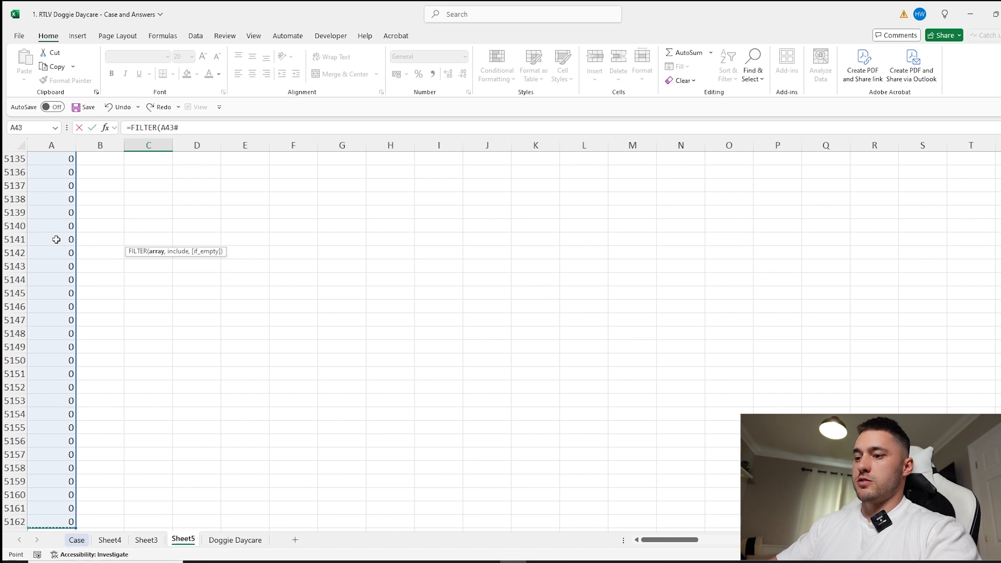
{"action": "left_click", "coordinate": [56, 239]}
{"action": "key", "text": "ctrl+Down"}
{"action": "key", "text": "ctrl+shift+Up"}
{"action": "type", "text": "<>0"}
{"action": "key", "text": "Return"}
{"action": "scroll", "coordinate": [203, 215], "scroll_direction": "up", "scroll_amount": 4}
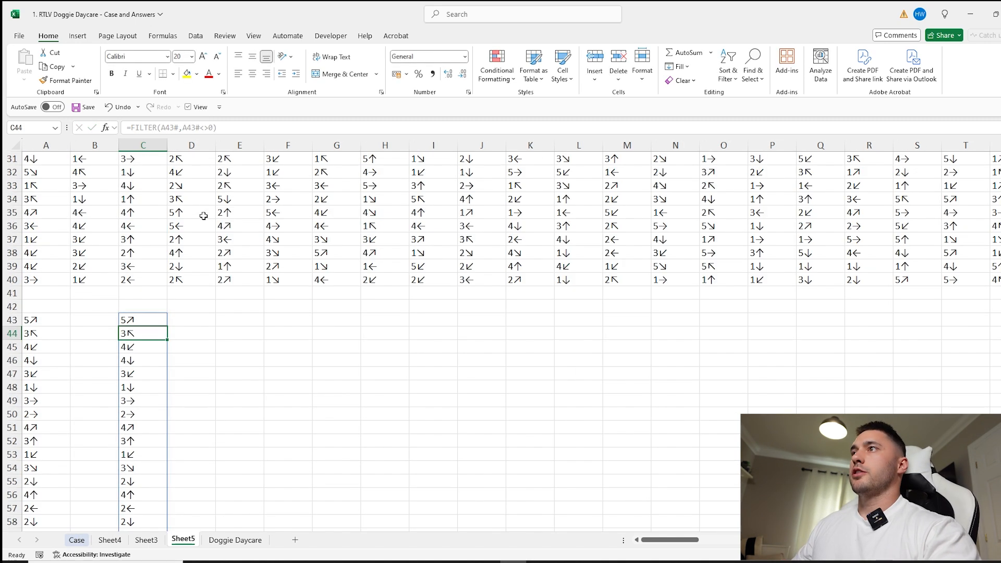
Clear the spilled TOCOL formula in B5 of Sheet4
{"action": "left_click", "coordinate": [141, 319]}
{"action": "key", "text": "ctrl+shift+Down"}
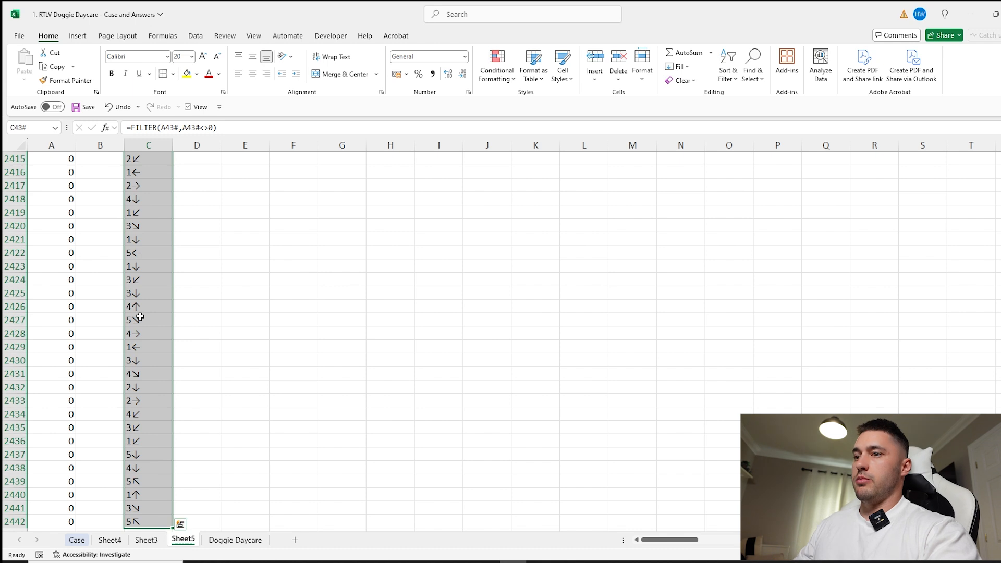
{"action": "key", "text": "ctrl+c"}
{"action": "left_click", "coordinate": [111, 540]}
{"action": "left_click", "coordinate": [122, 243]}
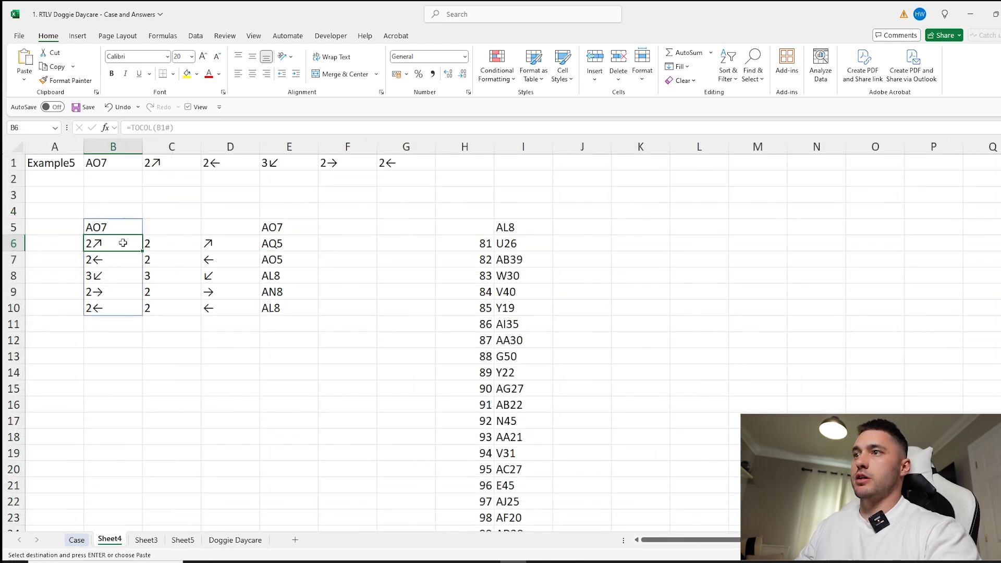
{"action": "key", "text": "Up"}
{"action": "key", "text": "Delete"}
{"action": "key", "text": "Down"}
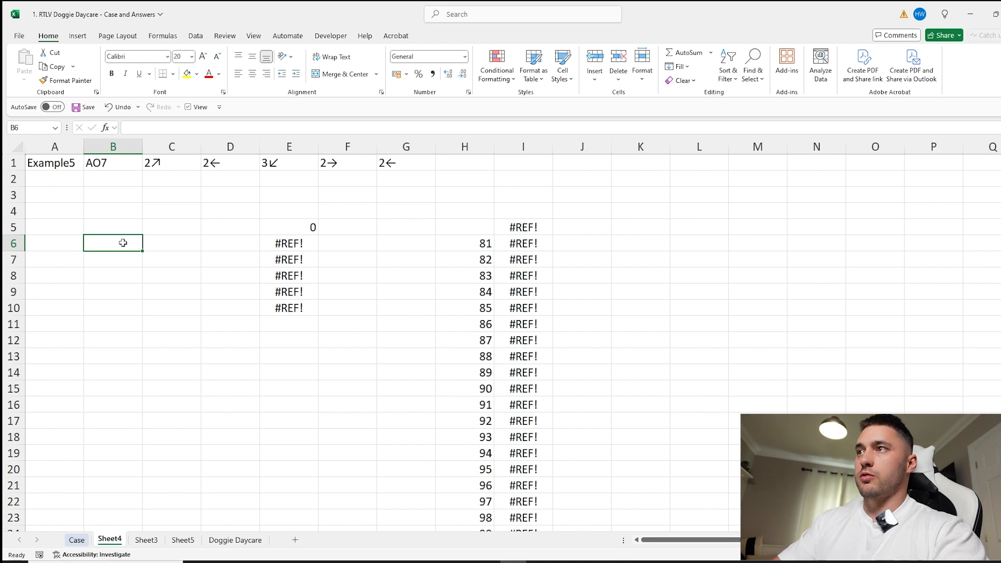
Paste Sheet5's filtered movement list into Sheet4 from B6 as values and fill the number and arrow formulas in C10:D10 down the list
{"action": "left_click", "coordinate": [183, 540]}
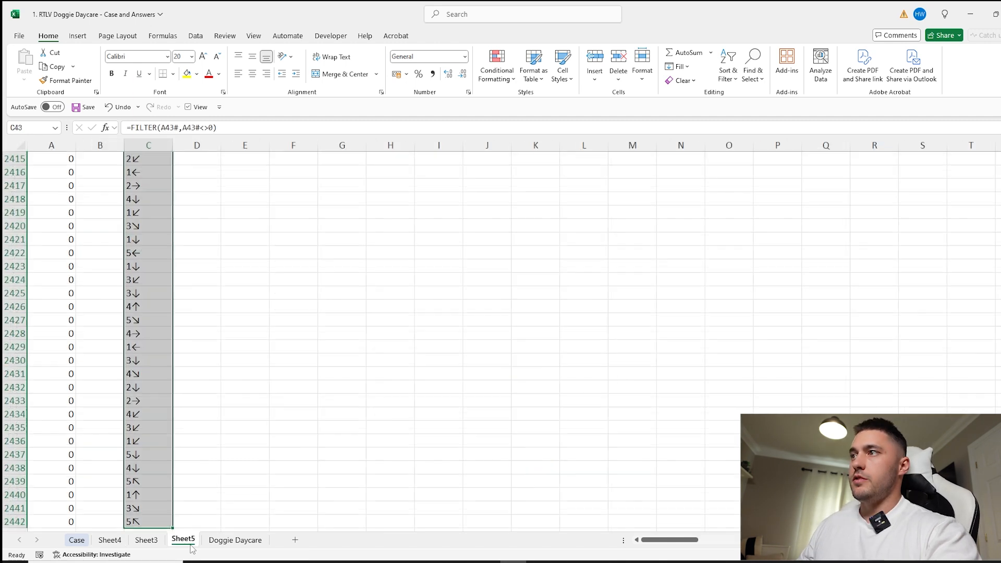
{"action": "key", "text": "ctrl+c"}
{"action": "left_click", "coordinate": [110, 539]}
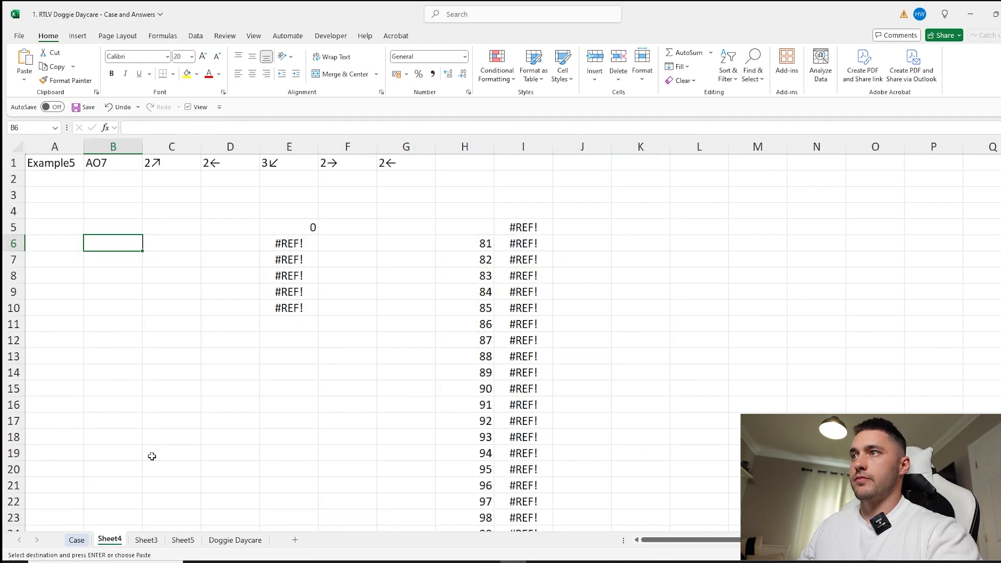
{"action": "key", "text": "ctrl+v"}
{"action": "left_click_drag", "start_coordinate": [161, 308], "coordinate": [224, 308]}
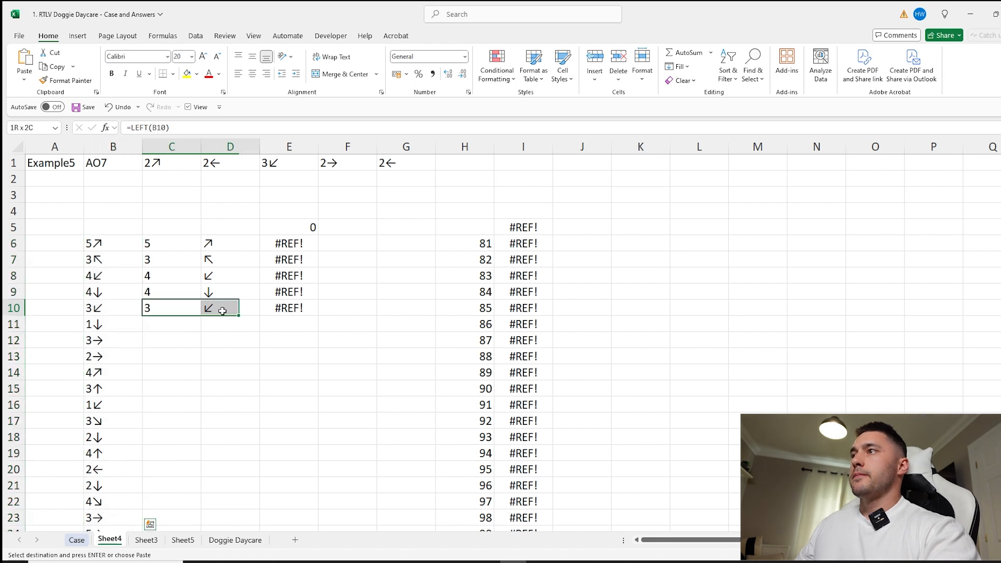
{"action": "key", "text": "ctrl+v"}
{"action": "double_click", "coordinate": [260, 316]}
Set the starting cell in E5 to AAA1000 and fill the MoveOnMap formula from E10 down the whole list
{"action": "left_click", "coordinate": [299, 227]}
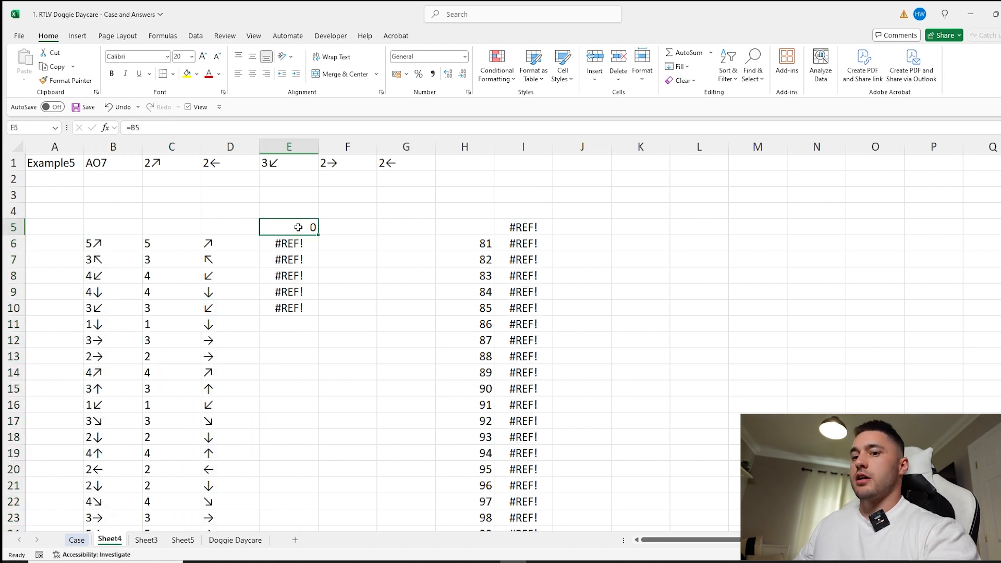
{"action": "type", "text": "AAA100"}
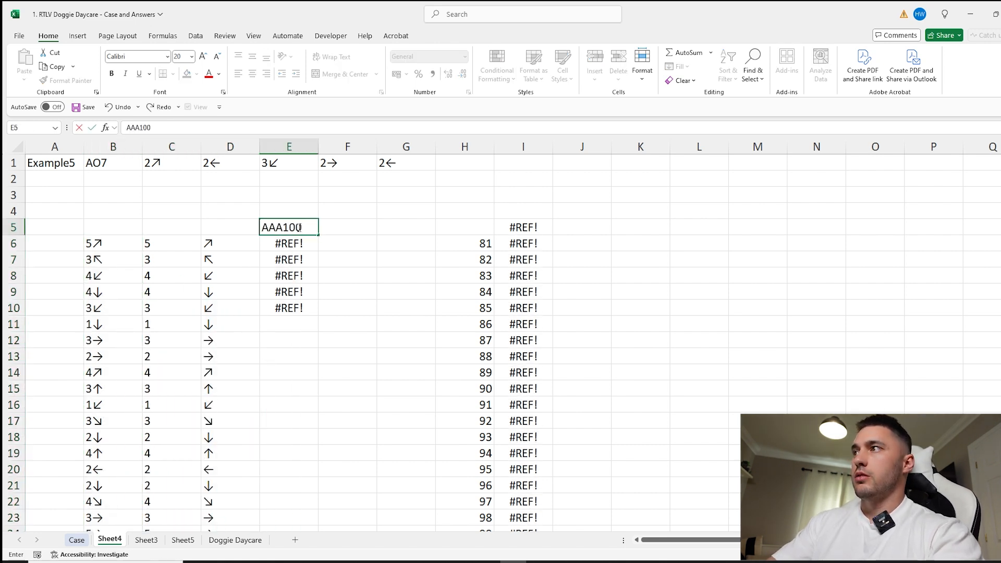
{"action": "type", "text": "0"}
{"action": "key", "text": "Return"}
{"action": "left_click", "coordinate": [292, 307]}
{"action": "double_click", "coordinate": [319, 317]}
Copy the final position at the end of column E into the Bonus 4 answer cell on the Case sheet
{"action": "key", "text": "ctrl+Down"}
{"action": "scroll", "coordinate": [284, 414], "scroll_direction": "down", "scroll_amount": 3}
{"action": "key", "text": "ctrl+c"}
{"action": "left_click", "coordinate": [88, 540]}
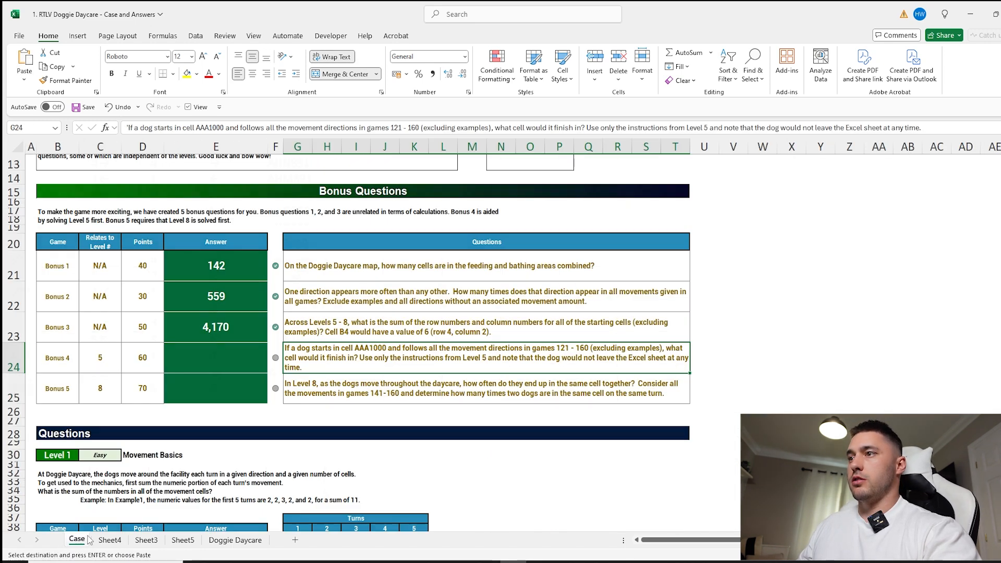
{"action": "left_click", "coordinate": [226, 353]}
{"action": "key", "text": "ctrl+v"}
{"action": "scroll", "coordinate": [352, 339], "scroll_direction": "down", "scroll_amount": 1}
{"action": "key", "text": "Escape"}
Examine the Level 6 instructions and the start cell and turn columns for game 101 on the Case sheet
{"action": "left_click_drag", "start_coordinate": [1000, 230], "coordinate": [1000, 388]}
{"action": "left_click", "coordinate": [298, 230]}
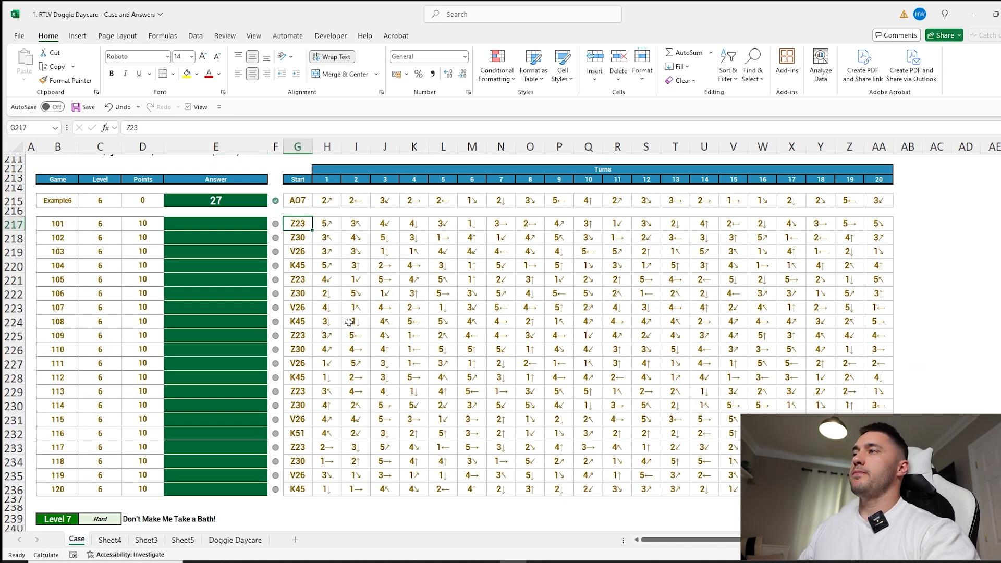
{"action": "scroll", "coordinate": [330, 260], "scroll_direction": "up", "scroll_amount": 1}
{"action": "left_click", "coordinate": [329, 260]}
{"action": "key", "text": "ctrl+shift+Right"}
{"action": "scroll", "coordinate": [239, 271], "scroll_direction": "up", "scroll_amount": 2}
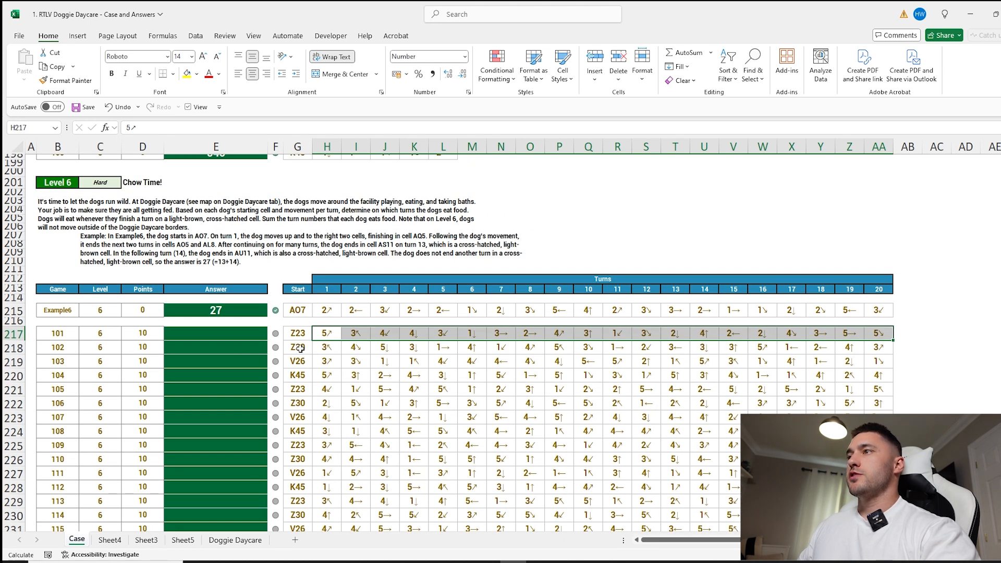
Change the game name in A1 of Sheet4 to Example6
{"action": "left_click", "coordinate": [110, 540]}
{"action": "scroll", "coordinate": [245, 355], "scroll_direction": "up", "scroll_amount": 20}
{"action": "left_click", "coordinate": [138, 270]}
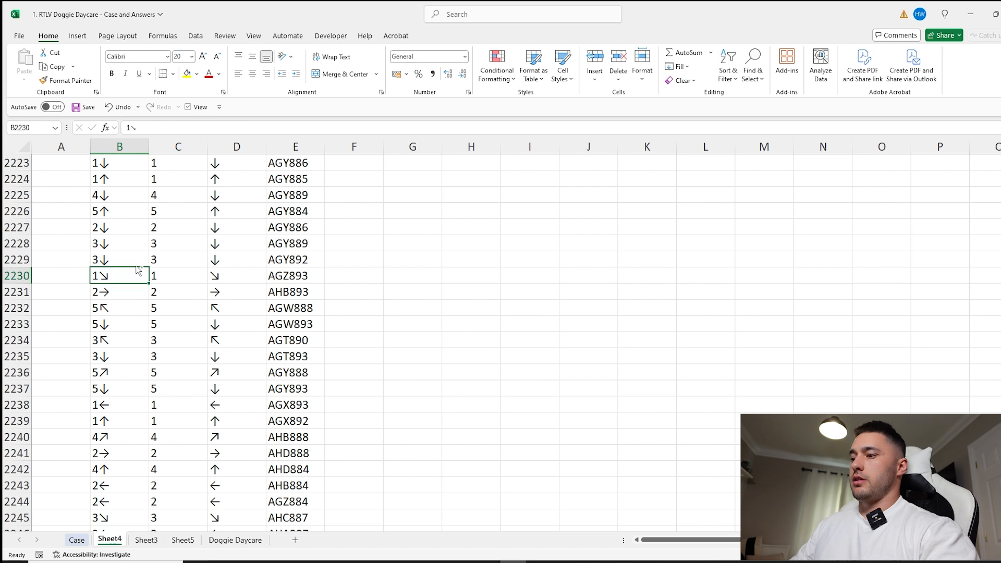
{"action": "key", "text": "ctrl+Up"}
{"action": "key", "text": "ctrl+Up"}
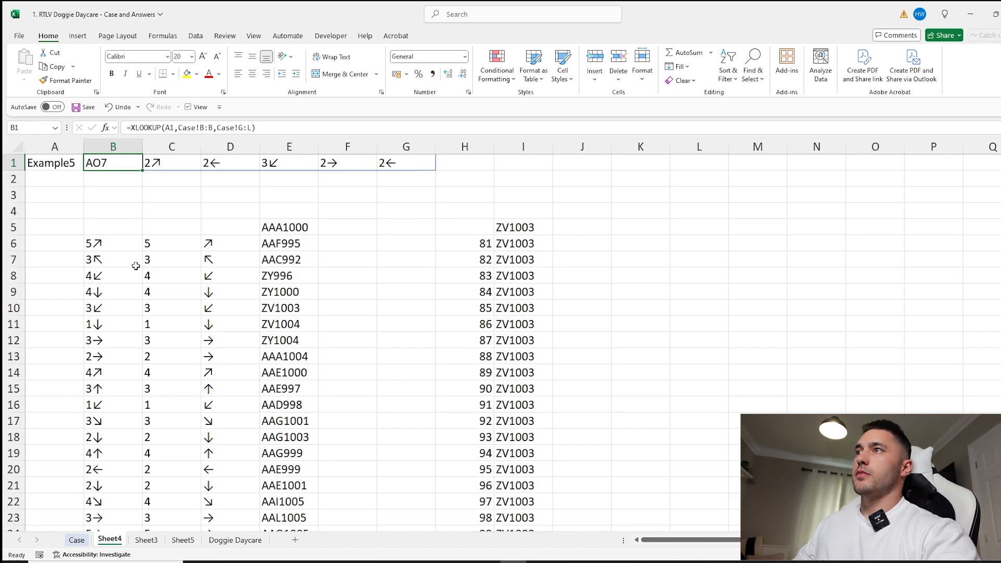
{"action": "left_click", "coordinate": [73, 162]}
{"action": "left_click", "coordinate": [231, 129]}
{"action": "key", "text": "BackSpace"}
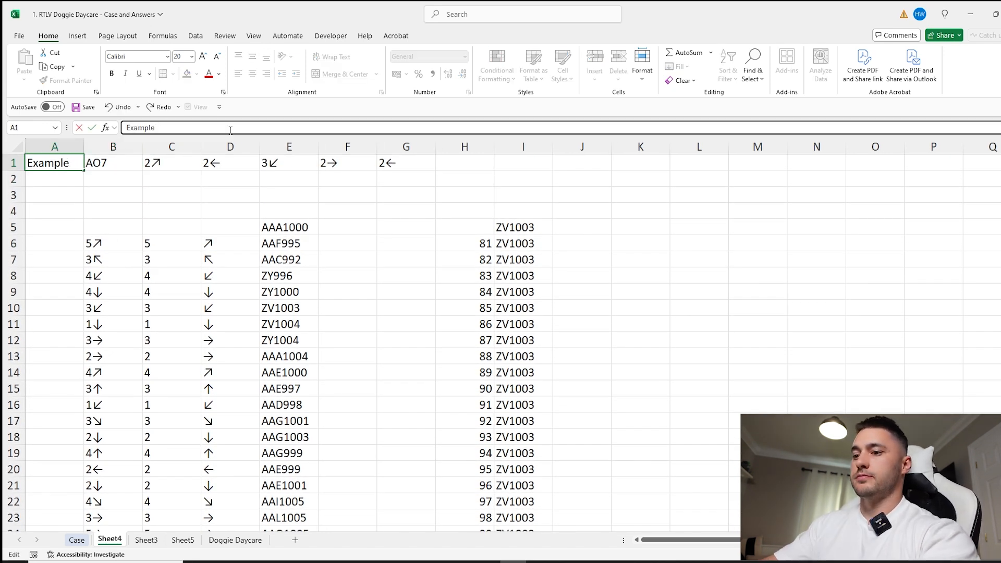
{"action": "type", "text": "6"}
{"action": "key", "text": "Return"}
Clear the Bonus 4 movement list and its helper formulas from B6:E6 down to the end
{"action": "left_click_drag", "start_coordinate": [99, 243], "coordinate": [287, 279]}
{"action": "key", "text": "ctrl+shift+Down"}
{"action": "key", "text": "Delete"}
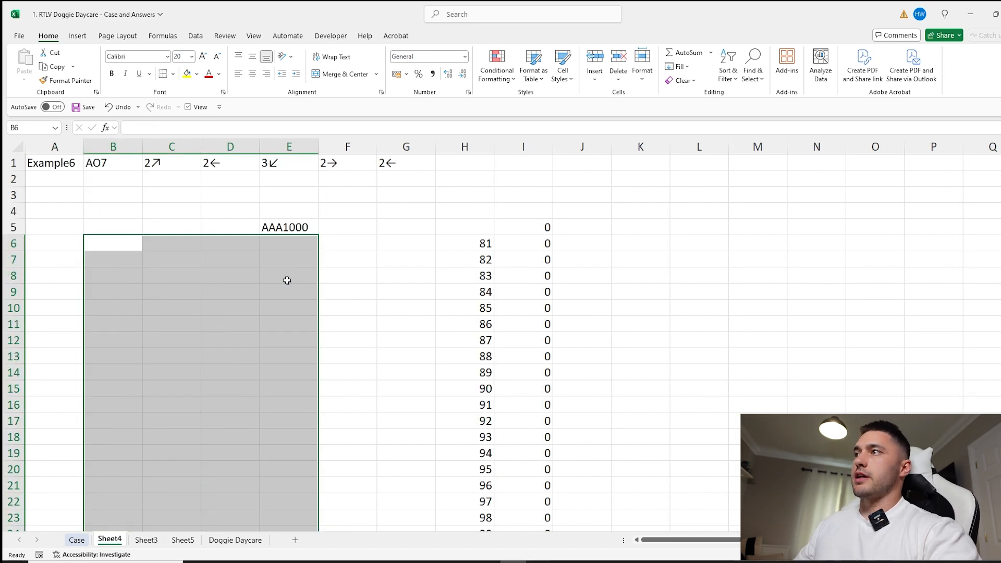
{"action": "key", "text": "shift+Left"}
{"action": "key", "text": "shift+Left"}
Stack the spilled lookup result from B1 into a column with TOCOL and place the formula in B5
{"action": "left_click", "coordinate": [119, 244]}
{"action": "type", "text": "=tocol"}
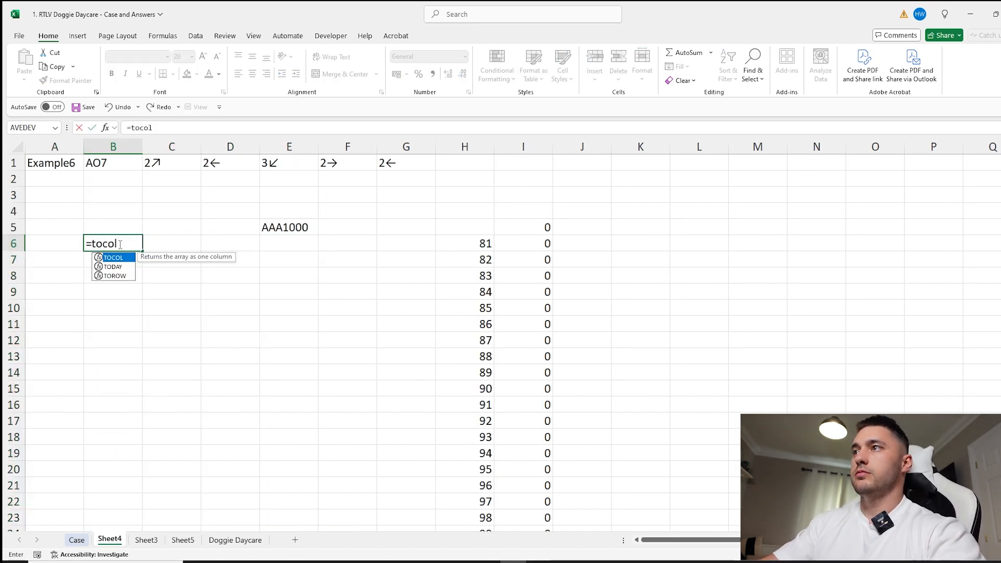
{"action": "key", "text": "Tab"}
{"action": "left_click", "coordinate": [108, 162]}
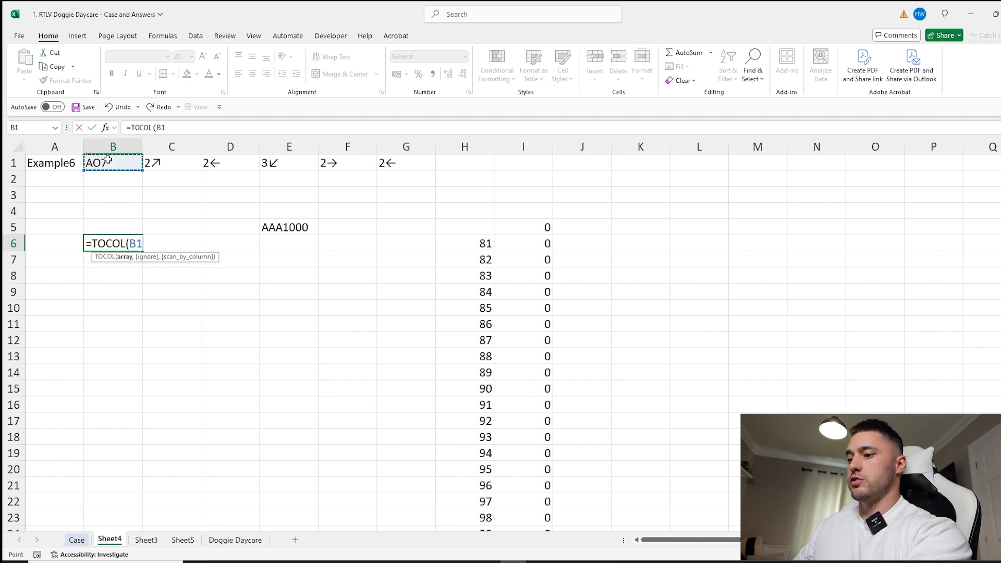
{"action": "key", "text": "Return"}
{"action": "left_click", "coordinate": [266, 228]}
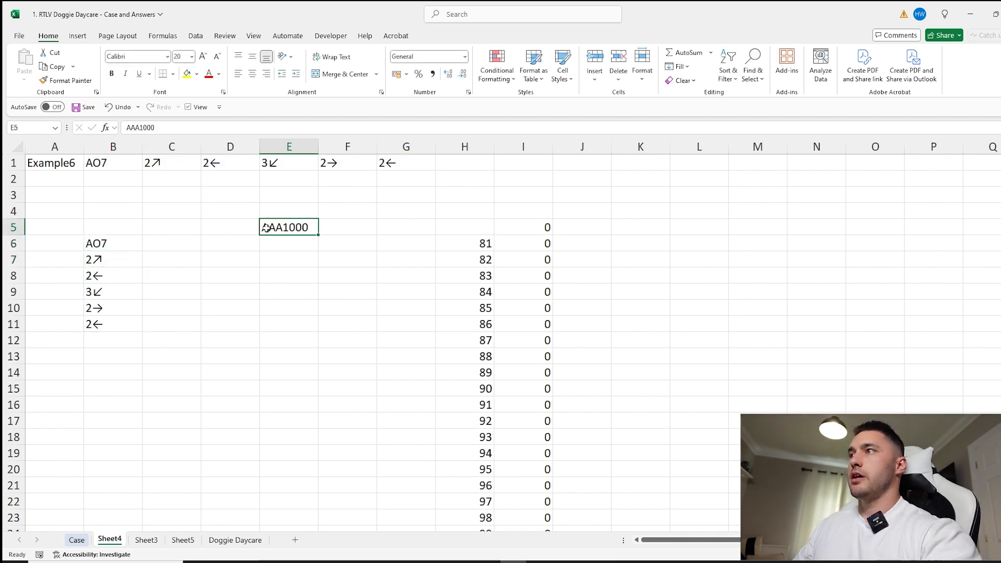
{"action": "left_click", "coordinate": [120, 243]}
{"action": "left_click_drag", "start_coordinate": [125, 236], "coordinate": [123, 224]}
Link the starting position in E5 to cell B5
{"action": "left_click", "coordinate": [267, 227]}
{"action": "type", "text": "="}
{"action": "left_click", "coordinate": [125, 226]}
{"action": "key", "text": "Return"}
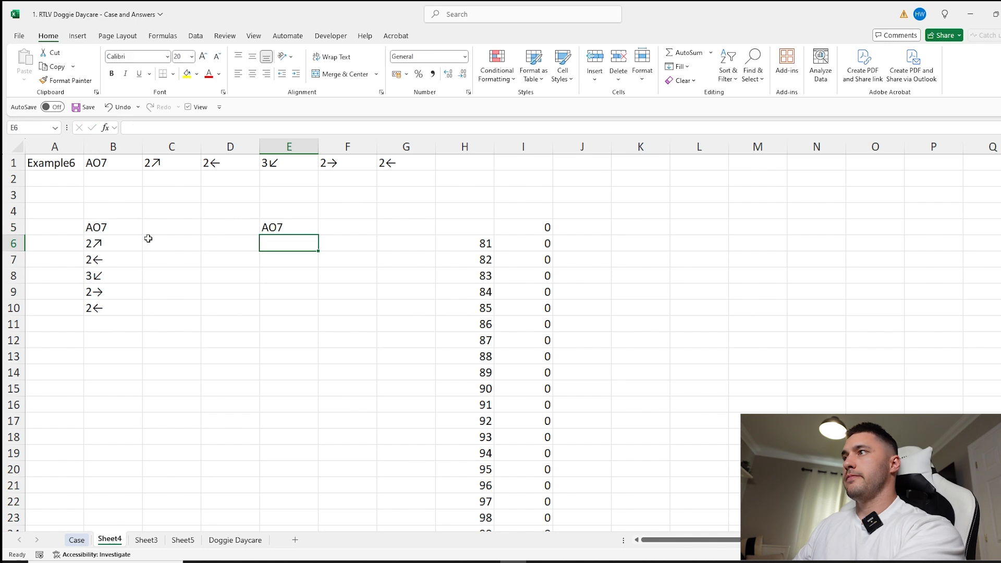
Extend the XLOOKUP return range in B1 to Case!G:AA so it covers all 20 turns
{"action": "left_click", "coordinate": [111, 164]}
{"action": "left_click", "coordinate": [77, 540]}
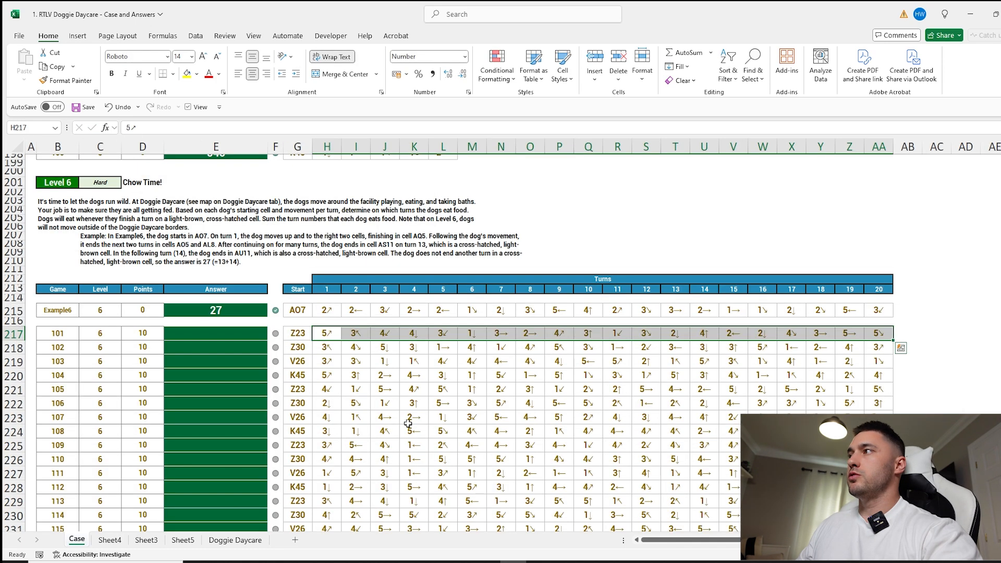
{"action": "left_click_drag", "start_coordinate": [878, 147], "coordinate": [297, 147]}
{"action": "key", "text": "ctrl+Page_Down"}
{"action": "left_click", "coordinate": [252, 128]}
{"action": "key", "text": "BackSpace"}
{"action": "type", "text": "AA"}
{"action": "key", "text": "Return"}
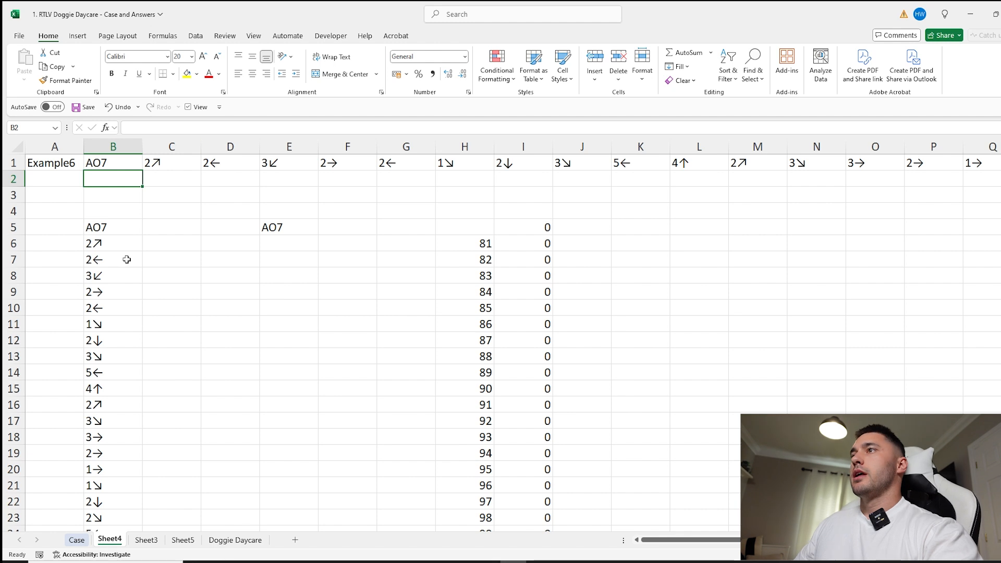
Extract the move distance in C6 with =LEFT(B6)
{"action": "left_click", "coordinate": [140, 244]}
{"action": "left_click", "coordinate": [150, 244]}
{"action": "type", "text": "=ri"}
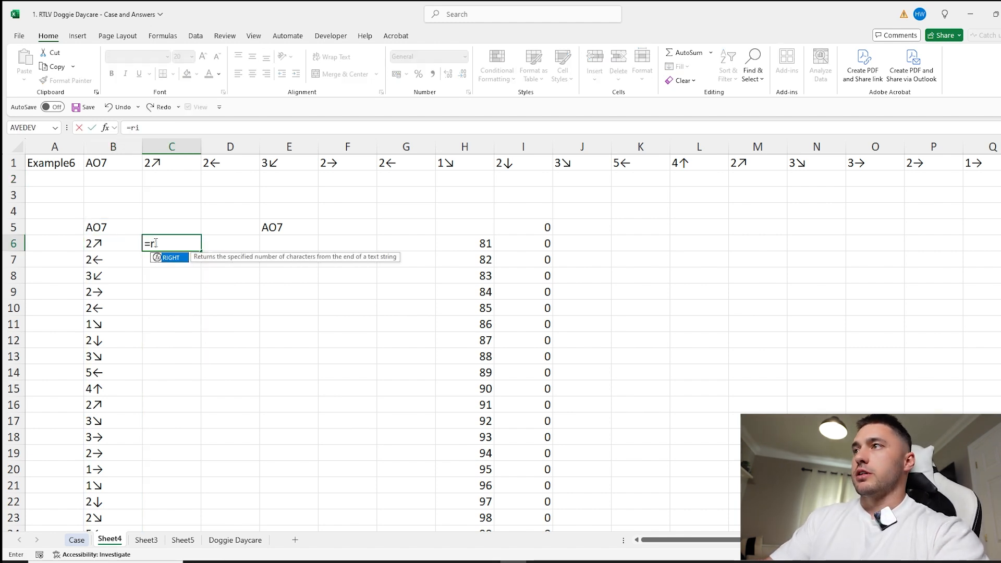
{"action": "key", "text": "BackSpace"}
{"action": "key", "text": "BackSpace"}
{"action": "type", "text": "left"}
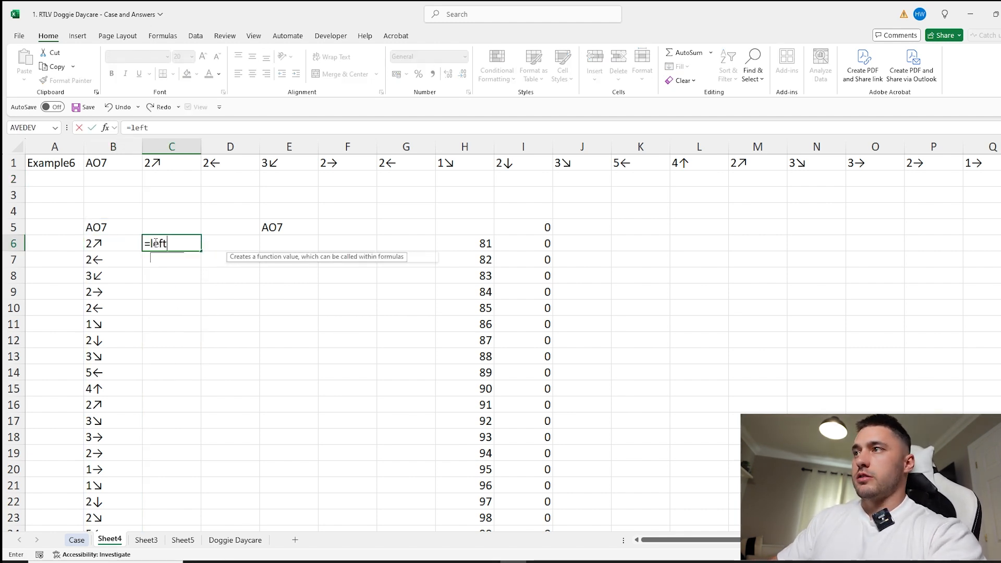
{"action": "key", "text": "Tab"}
{"action": "type", "text": "b6)"}
{"action": "key", "text": "Tab"}
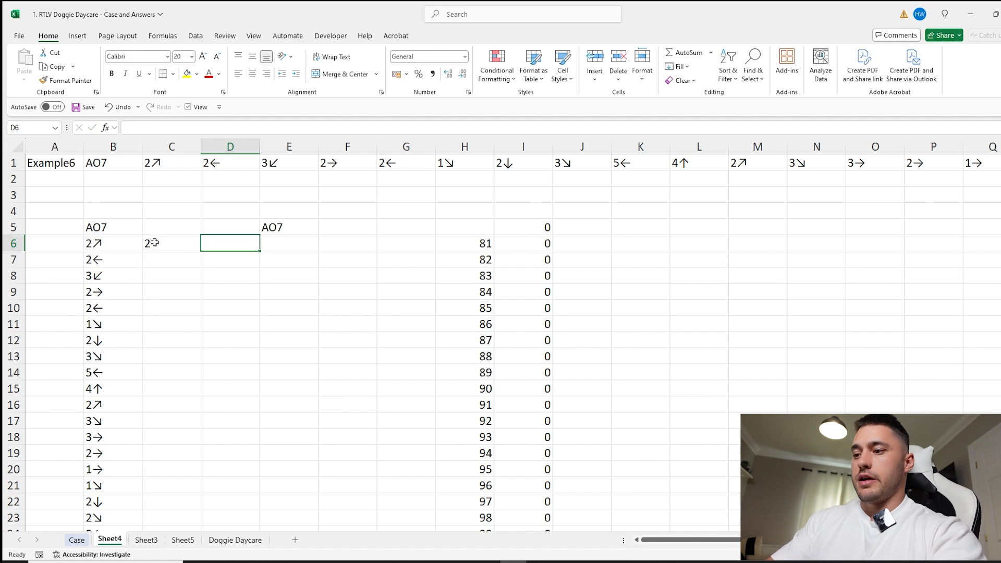
Extract the direction arrow in D6 with a RIGHT formula on B6
{"action": "type", "text": "=right"}
{"action": "key", "text": "Right"}
{"action": "key", "text": "Left"}
{"action": "key", "text": "Left"}
{"action": "key", "text": "Right"}
{"action": "type", "text": "=right"}
{"action": "key", "text": "Tab"}
{"action": "key", "text": "Left"}
{"action": "key", "text": "Left"}
{"action": "key", "text": "Return"}
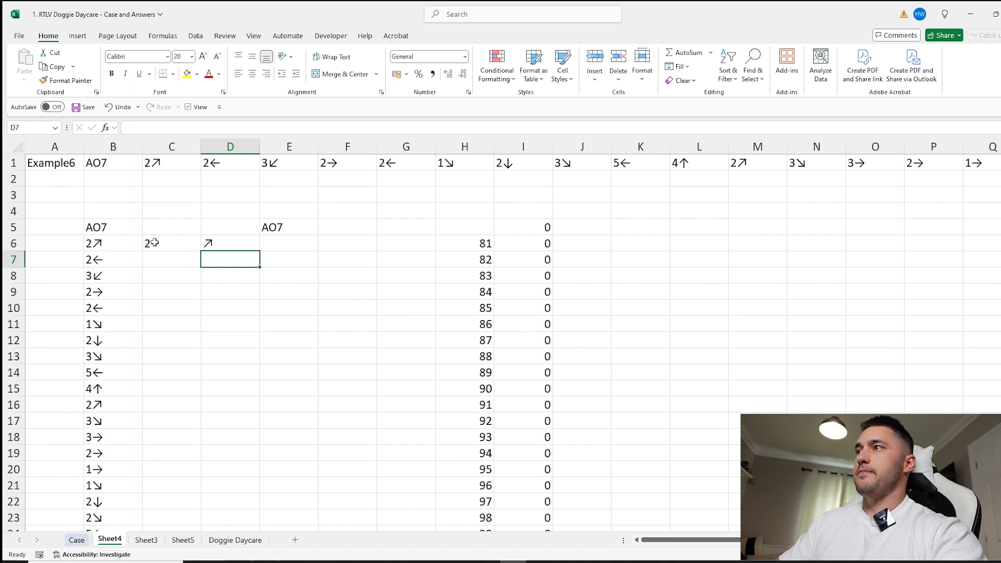
Compute the dog's next cell in E6 with =MoveOnMap(E5,D6,C6) and fill C6:E6 down to row 25
{"action": "left_click", "coordinate": [268, 228]}
{"action": "left_click", "coordinate": [273, 245]}
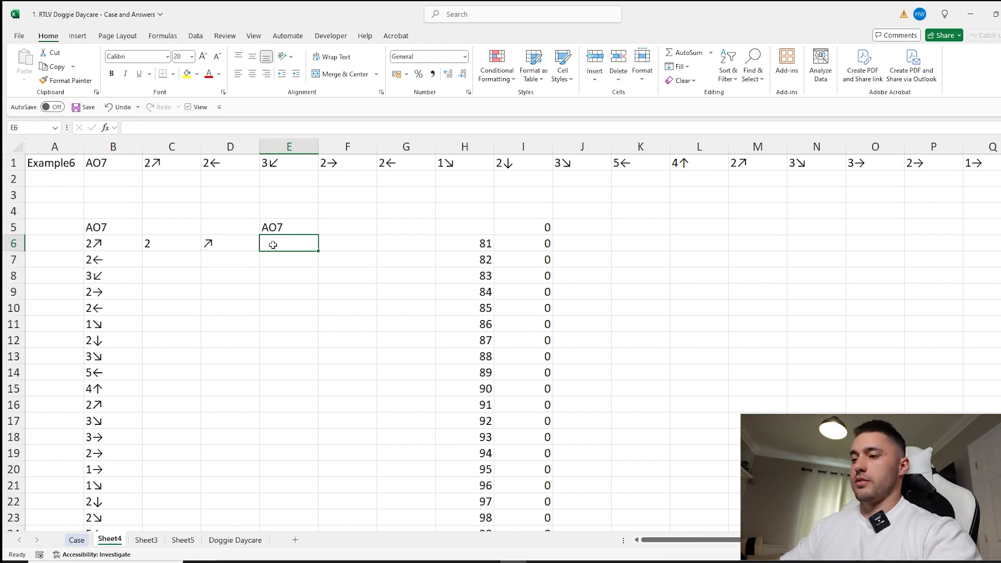
{"action": "type", "text": "=mov"}
{"action": "key", "text": "Tab"}
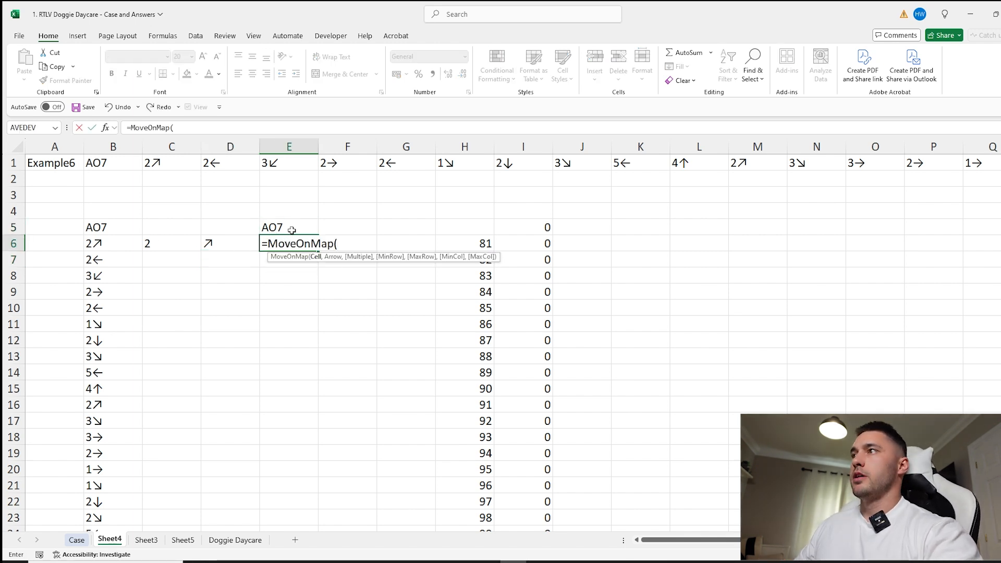
{"action": "left_click", "coordinate": [293, 228]}
{"action": "type", "text": ","}
{"action": "left_click", "coordinate": [232, 243]}
{"action": "type", "text": ","}
{"action": "left_click", "coordinate": [173, 242]}
{"action": "key", "text": "Return"}
{"action": "left_click_drag", "start_coordinate": [156, 243], "coordinate": [279, 244]}
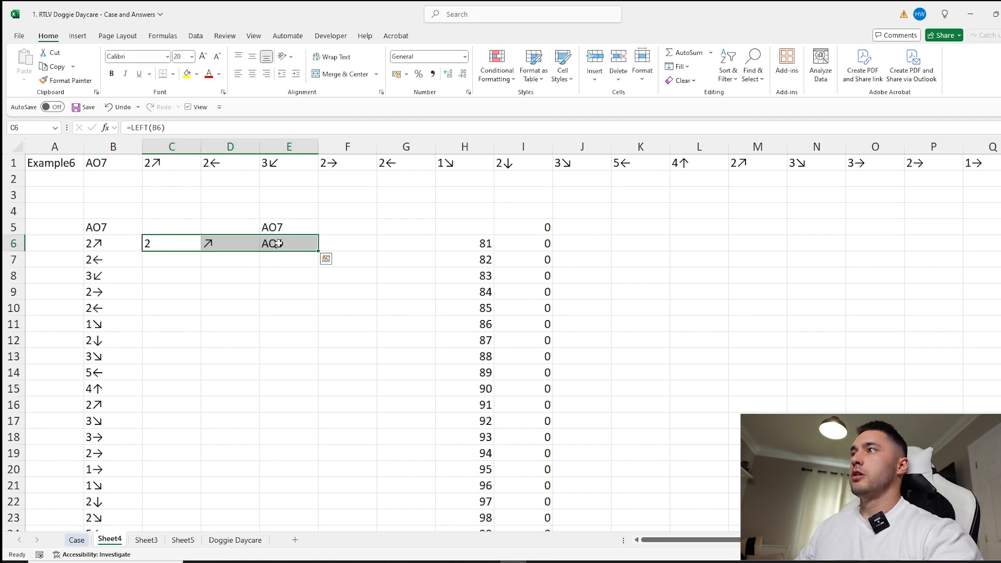
{"action": "double_click", "coordinate": [317, 252]}
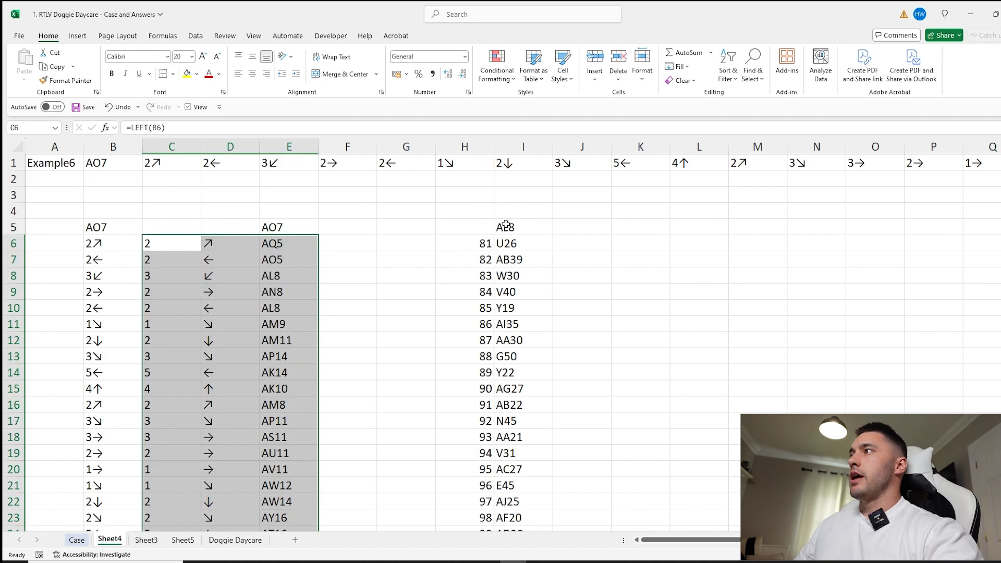
Rename the Doggie Daycare map sheet to M and return to Sheet4
{"action": "left_click", "coordinate": [507, 225]}
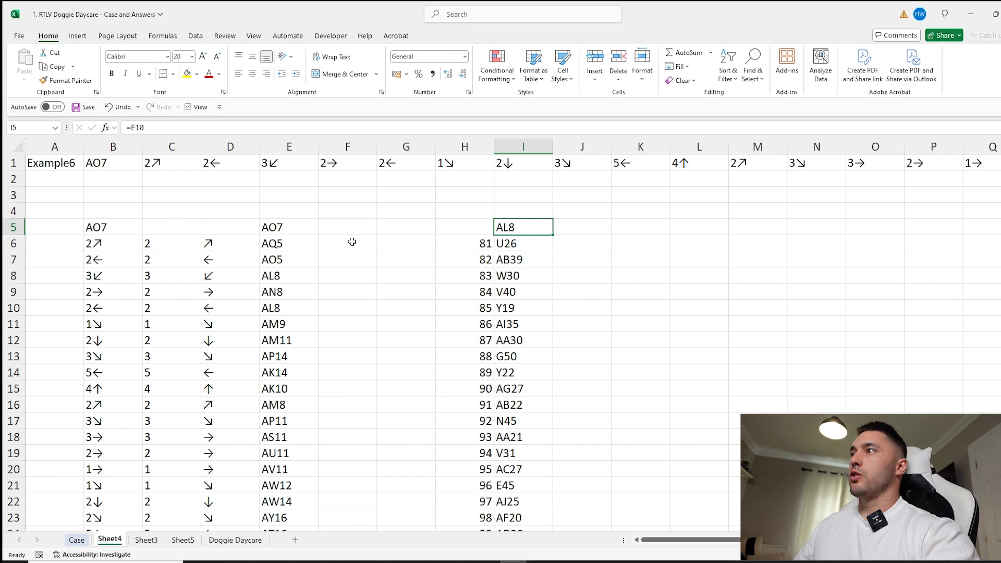
{"action": "left_click", "coordinate": [309, 246]}
{"action": "left_click", "coordinate": [127, 244]}
{"action": "left_click", "coordinate": [337, 243]}
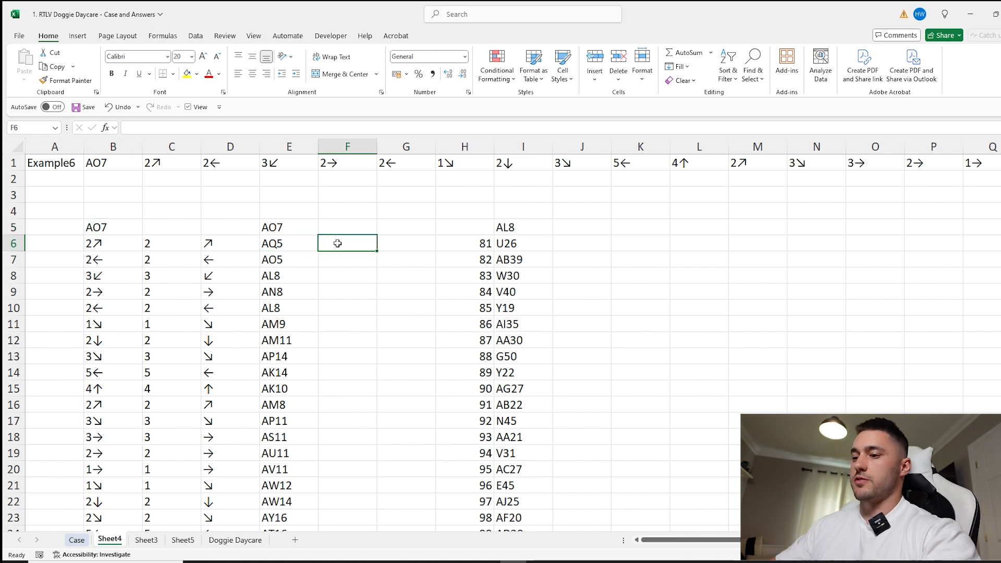
{"action": "type", "text": "=in"}
{"action": "key", "text": "Escape"}
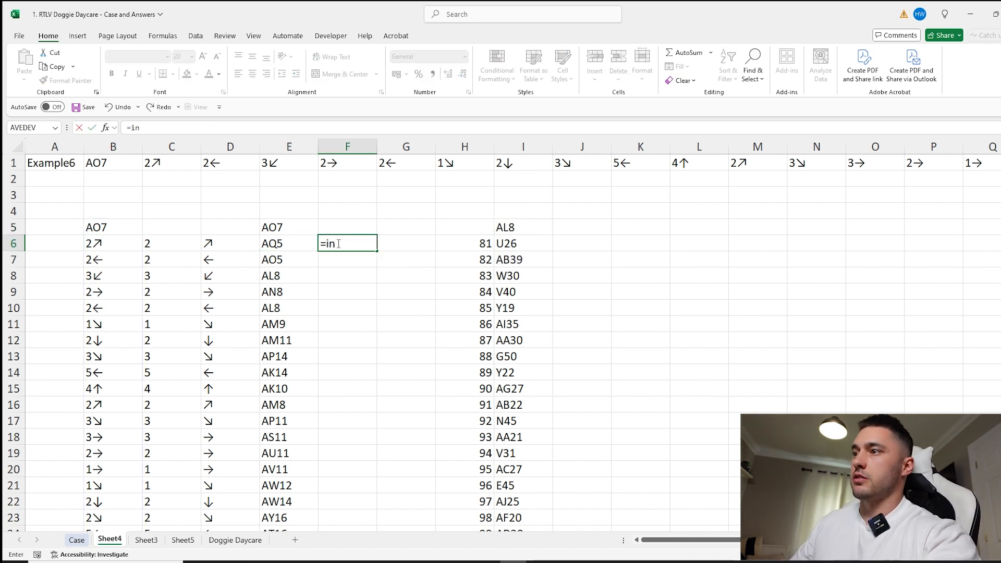
{"action": "double_click", "coordinate": [245, 540]}
{"action": "type", "text": "M"}
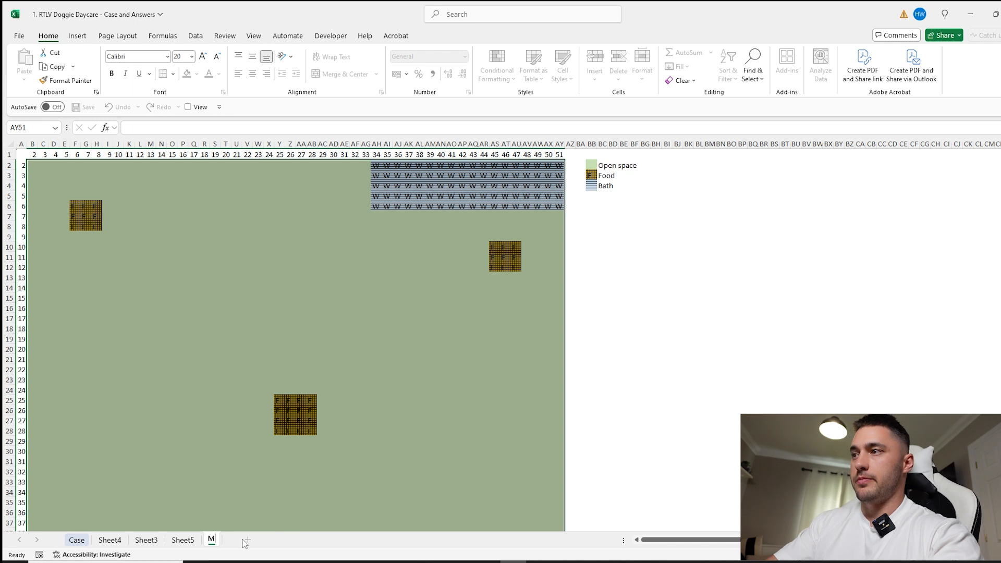
{"action": "left_click", "coordinate": [108, 540]}
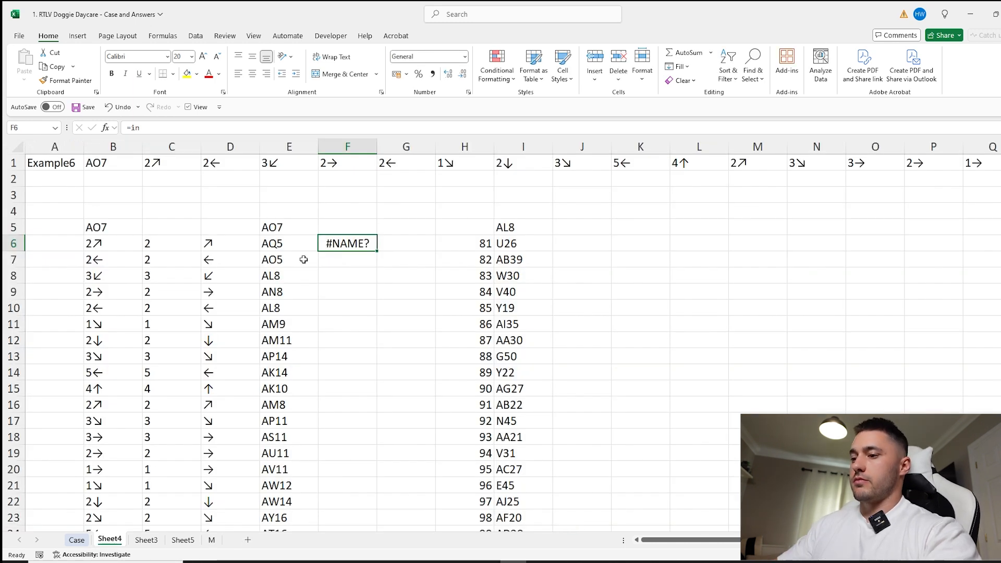
Look up each position's map content in F6 with =INDIRECT("M!"&E6) and fill it down to row 25
{"action": "type", "text": "=indi"}
{"action": "key", "text": "Tab"}
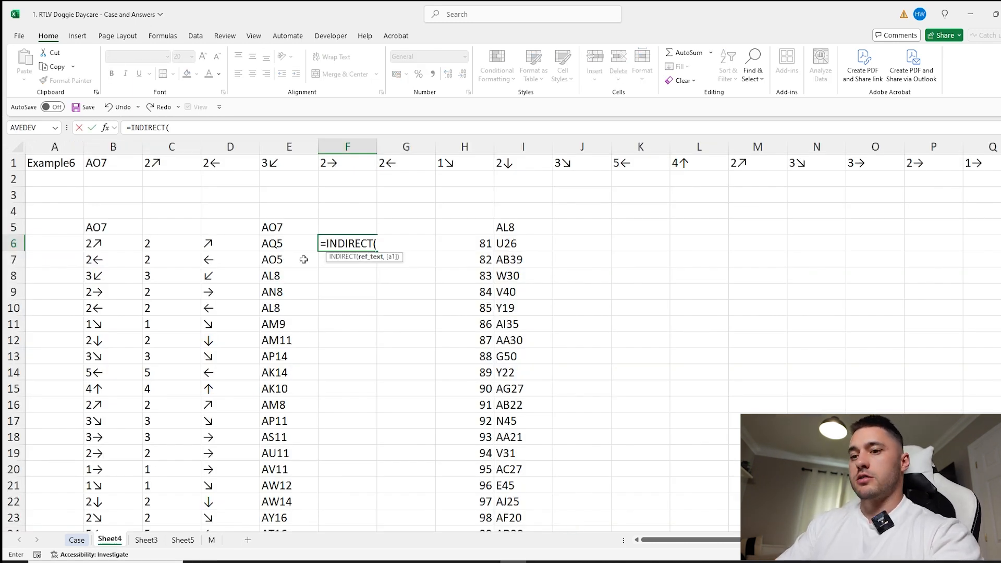
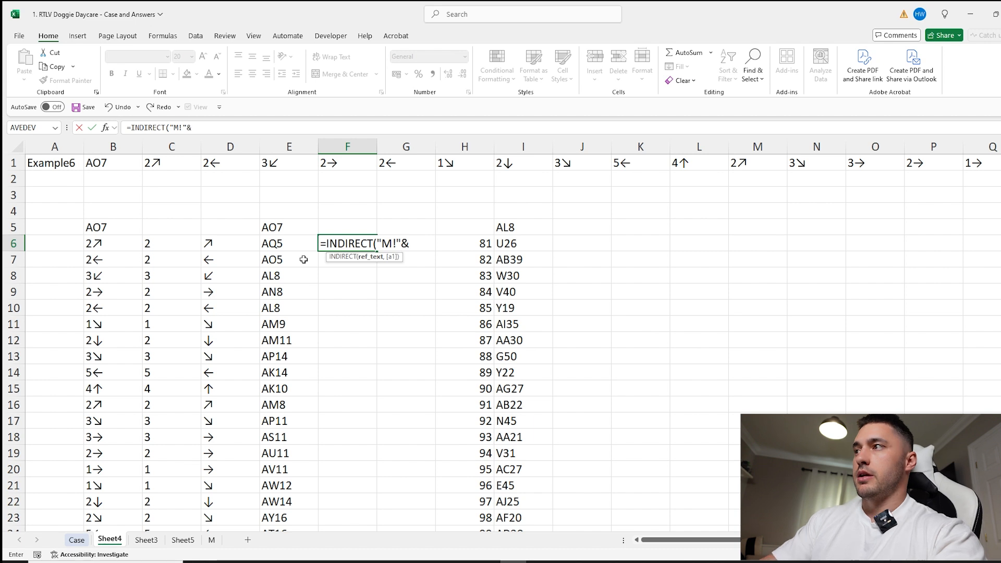
{"action": "type", "text": "\"M!\"&"}
{"action": "left_click", "coordinate": [290, 243]}
{"action": "key", "text": "Return"}
{"action": "left_click", "coordinate": [361, 243]}
{"action": "double_click", "coordinate": [376, 251]}
Enter a turn-number formula in A6 as =SEQUENCE(COUNTA(B5)-1)
{"action": "key", "text": "Home"}
{"action": "type", "text": "="}
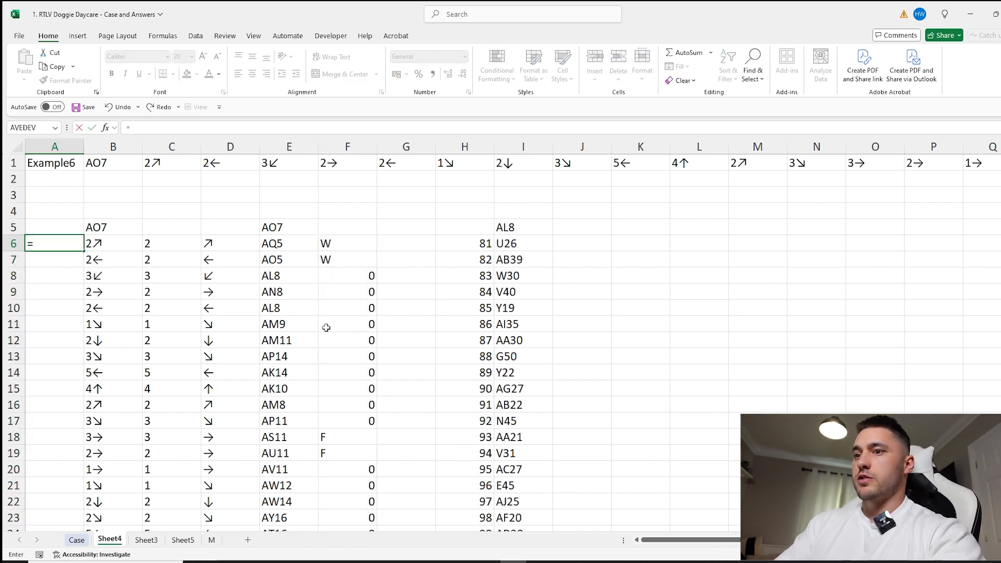
{"action": "type", "text": "se"}
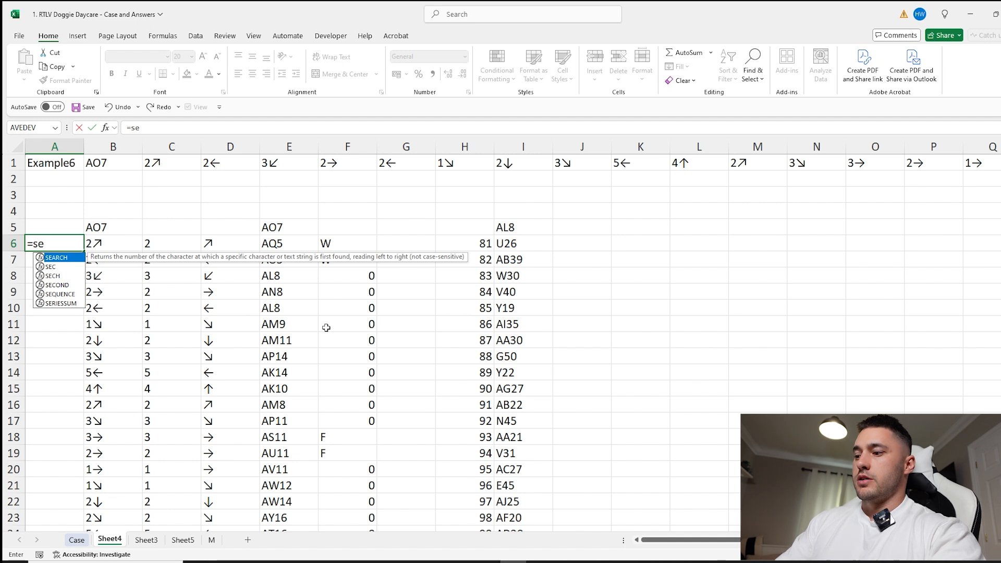
{"action": "type", "text": "q"}
{"action": "key", "text": "Tab"}
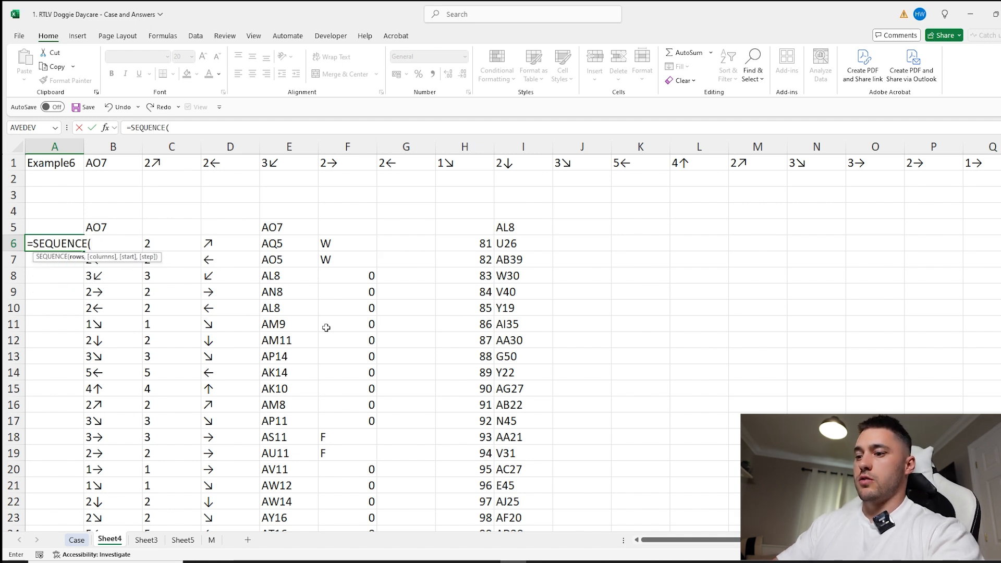
{"action": "type", "text": "count"}
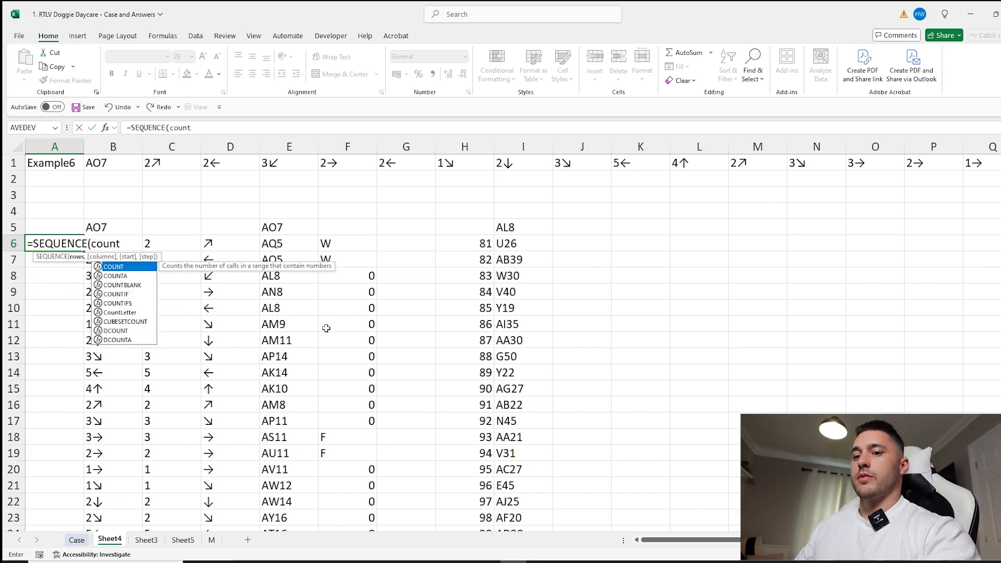
{"action": "type", "text": "a"}
{"action": "key", "text": "Tab"}
{"action": "left_click", "coordinate": [117, 223]}
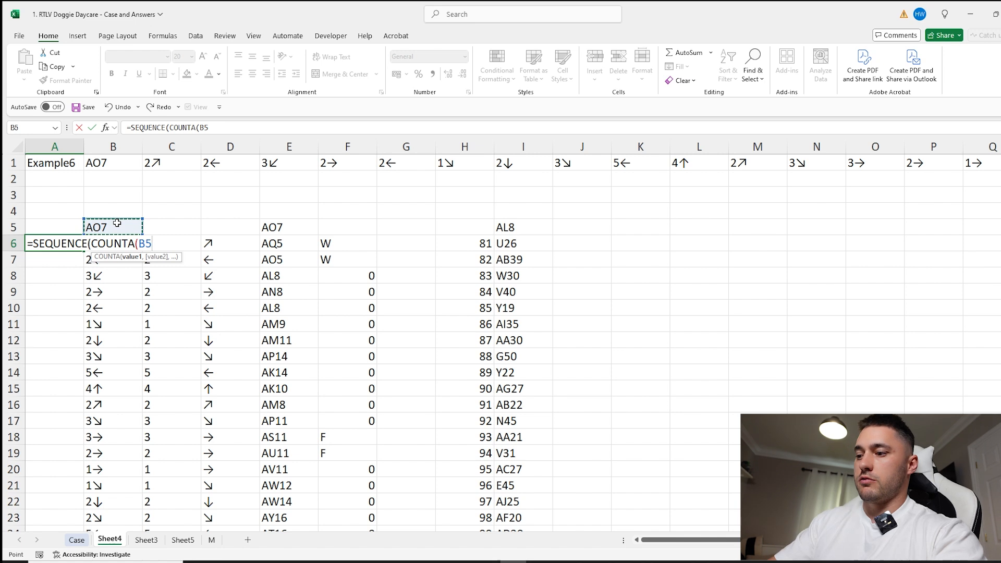
{"action": "type", "text": "~-1)"}
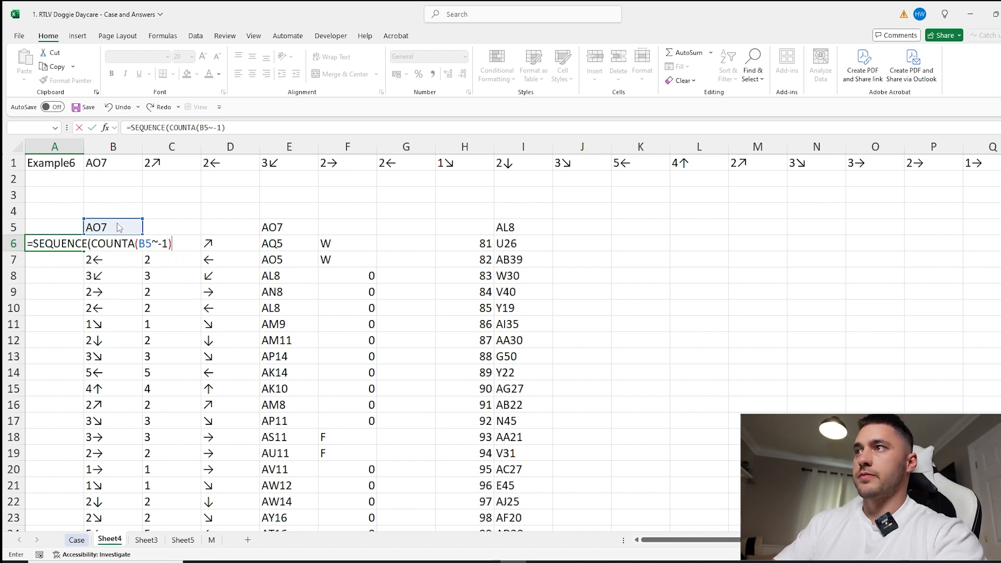
{"action": "key", "text": "Return"}
{"action": "key", "text": "Return"}
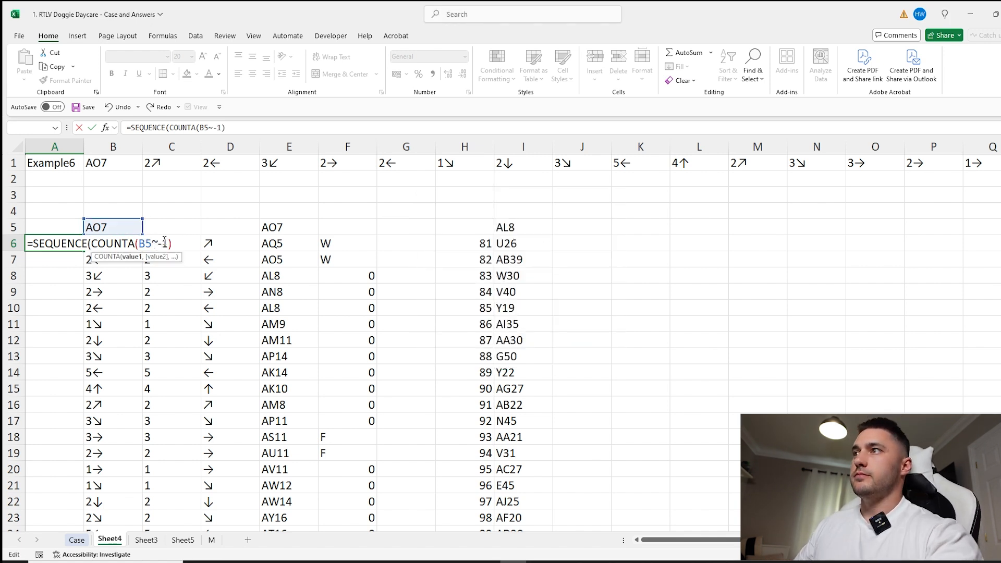
{"action": "key", "text": "Delete"}
{"action": "type", "text": ")"}
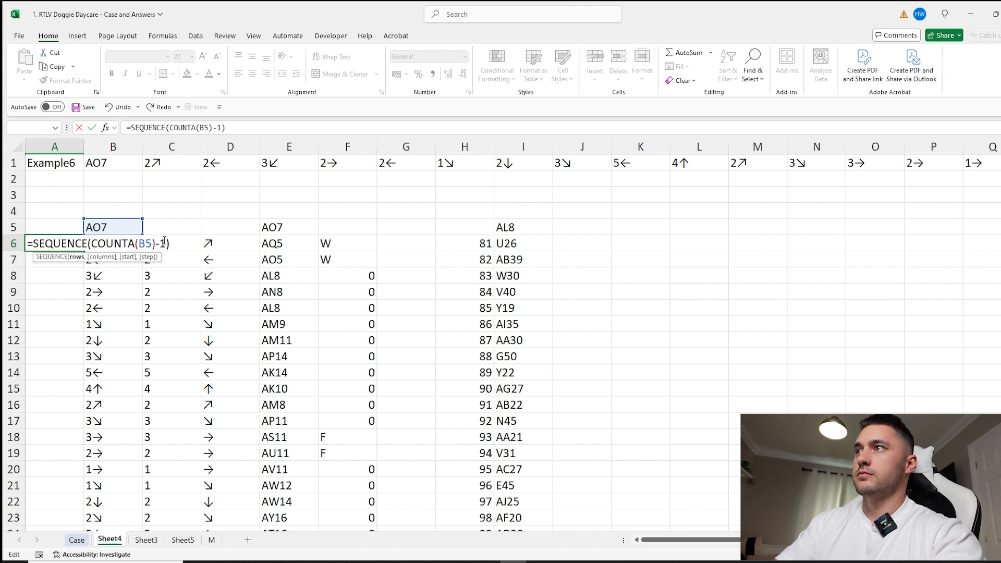
{"action": "key", "text": "Return"}
Change the COUNTA reference in A6 to the spilled range B5# so every turn gets a number
{"action": "left_click", "coordinate": [68, 241]}
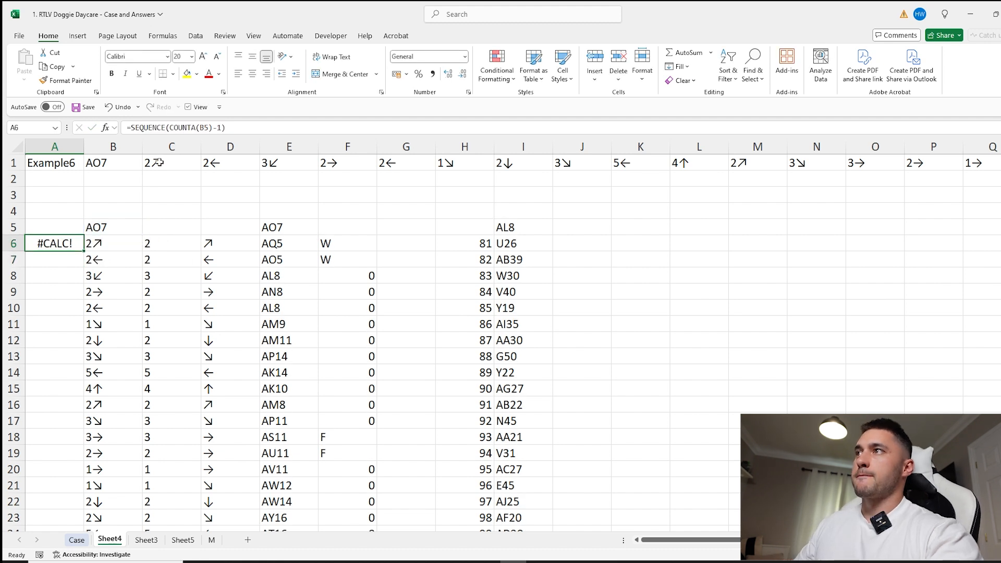
{"action": "left_click", "coordinate": [202, 127]}
{"action": "type", "text": "#"}
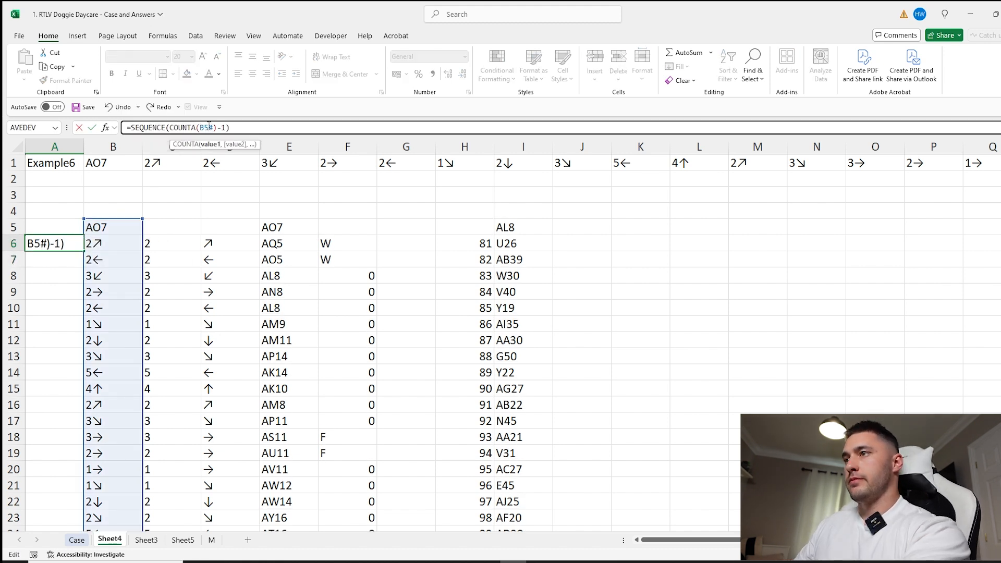
{"action": "key", "text": "Return"}
{"action": "scroll", "coordinate": [78, 256], "scroll_direction": "down", "scroll_amount": 6}
{"action": "scroll", "coordinate": [77, 255], "scroll_direction": "up", "scroll_amount": 1}
{"action": "left_click", "coordinate": [74, 288]}
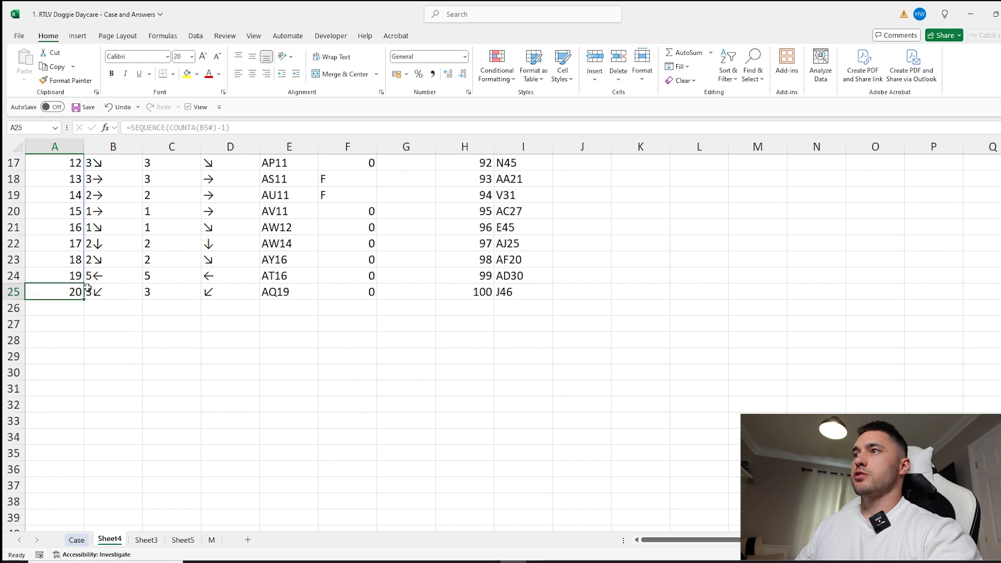
{"action": "scroll", "coordinate": [86, 288], "scroll_direction": "up", "scroll_amount": 6}
Replace the formula in I5 with =SUMIFS(A6#,F6:F25,"F") to sum the turns ending on food
{"action": "left_click", "coordinate": [369, 242]}
{"action": "left_click", "coordinate": [508, 226]}
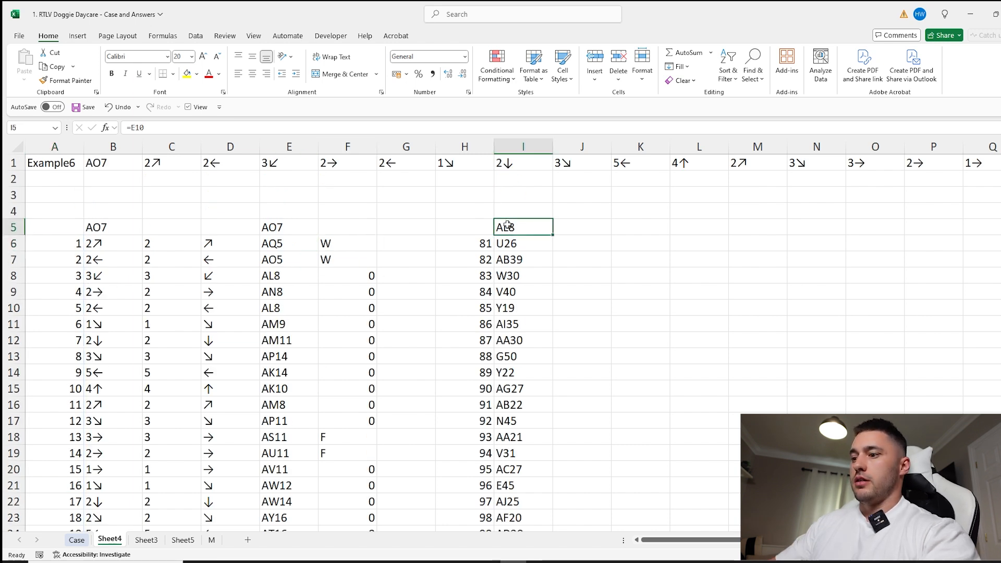
{"action": "double_click", "coordinate": [507, 225]}
{"action": "key", "text": "Escape"}
{"action": "type", "text": "=sumifs"}
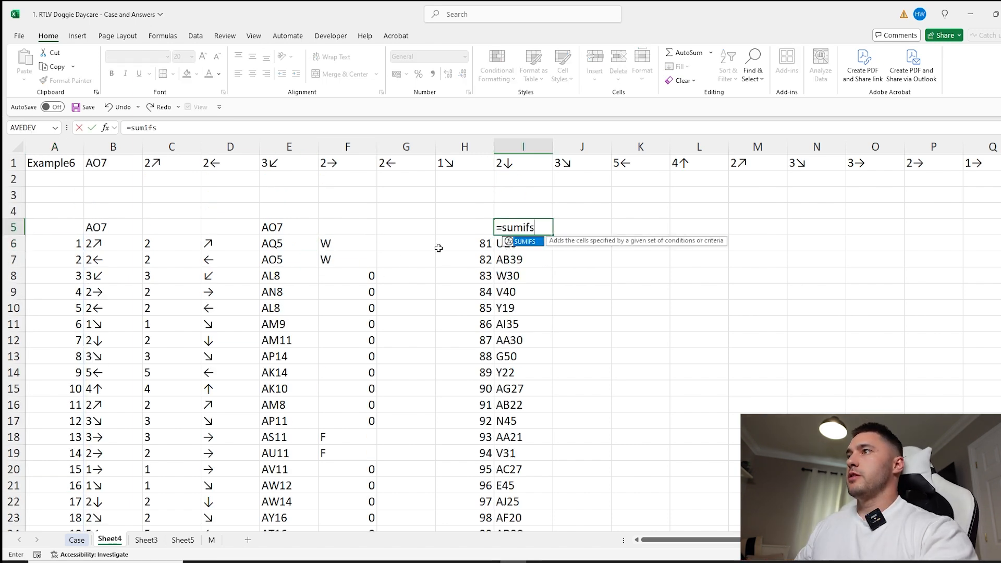
{"action": "key", "text": "Tab"}
{"action": "left_click", "coordinate": [74, 244]}
{"action": "type", "text": "#"}
{"action": "scroll", "coordinate": [97, 244], "scroll_direction": "down", "scroll_amount": 1}
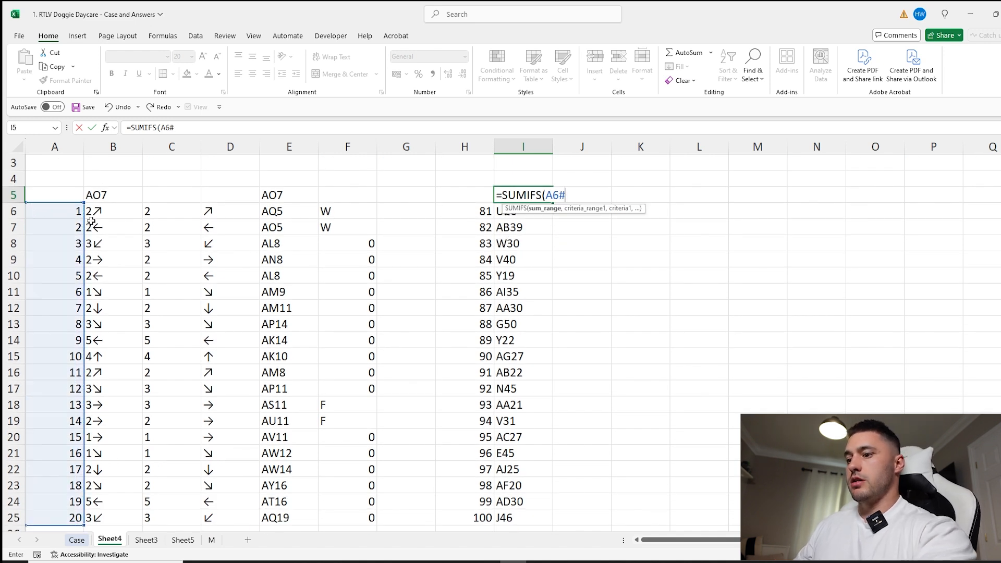
{"action": "type", "text": ","}
{"action": "left_click", "coordinate": [348, 211]}
{"action": "key", "text": "ctrl+shift+Down"}
{"action": "type", "text": ",\"F\")"}
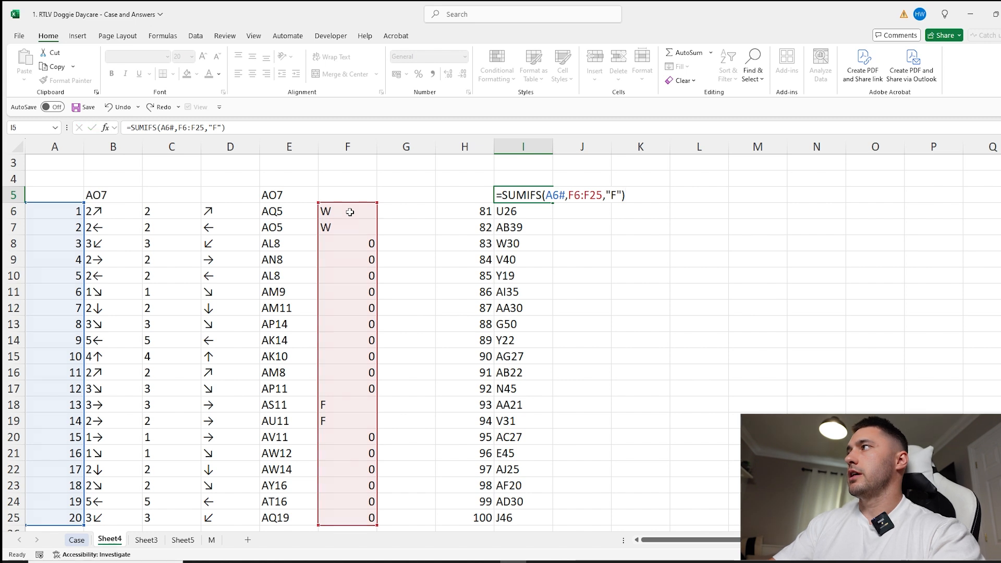
{"action": "key", "text": "Return"}
Copy game numbers 101 to 120 from the Case sheet into the data table inputs starting at H6 on Sheet4
{"action": "left_click", "coordinate": [77, 540]}
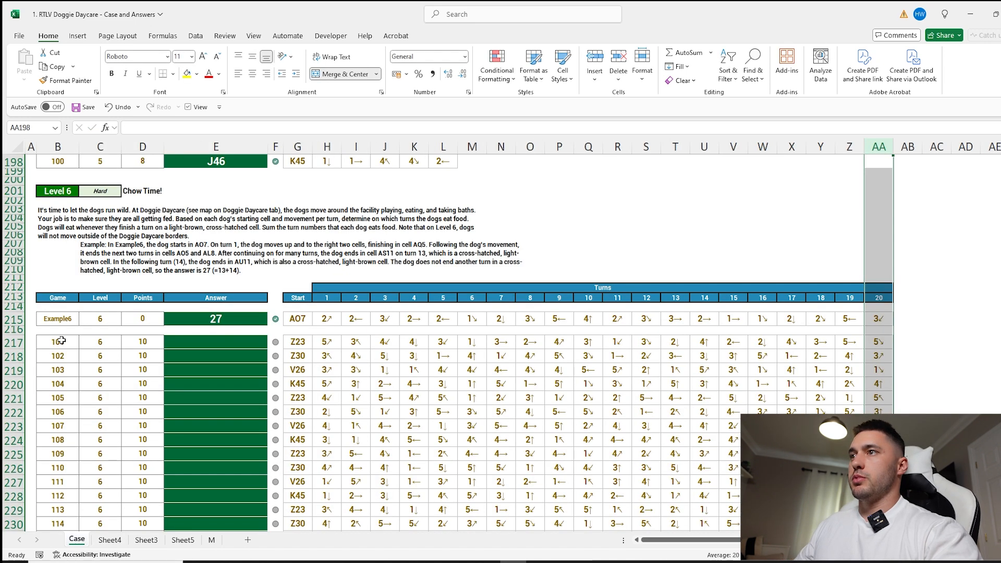
{"action": "left_click", "coordinate": [61, 341]}
{"action": "key", "text": "ctrl+shift+Down"}
{"action": "key", "text": "ctrl+c"}
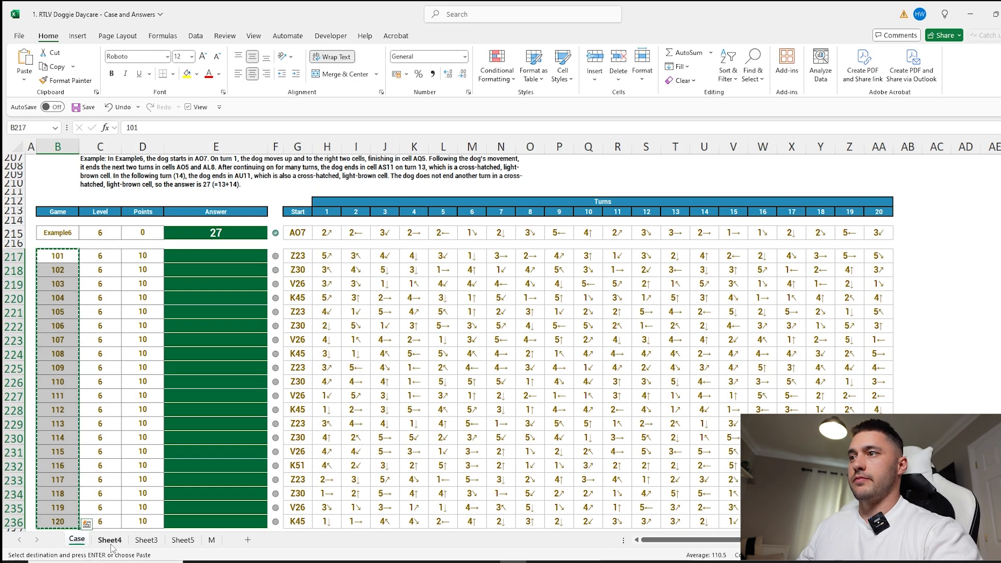
{"action": "left_click", "coordinate": [110, 540]}
{"action": "left_click", "coordinate": [471, 215]}
{"action": "key", "text": "ctrl+v"}
Copy the data table results I6:I25 and paste them as values into the Level 6 answers from E217 on Case
{"action": "left_click_drag", "start_coordinate": [513, 208], "coordinate": [527, 516]}
{"action": "key", "text": "ctrl+c"}
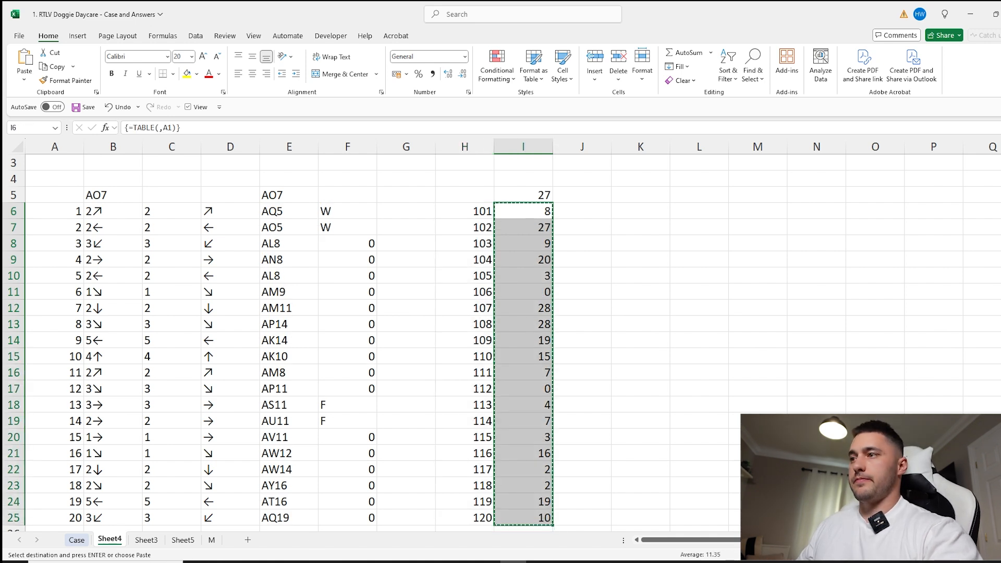
{"action": "left_click", "coordinate": [77, 540]}
{"action": "left_click", "coordinate": [209, 258]}
{"action": "key", "text": "ctrl+shift+v"}
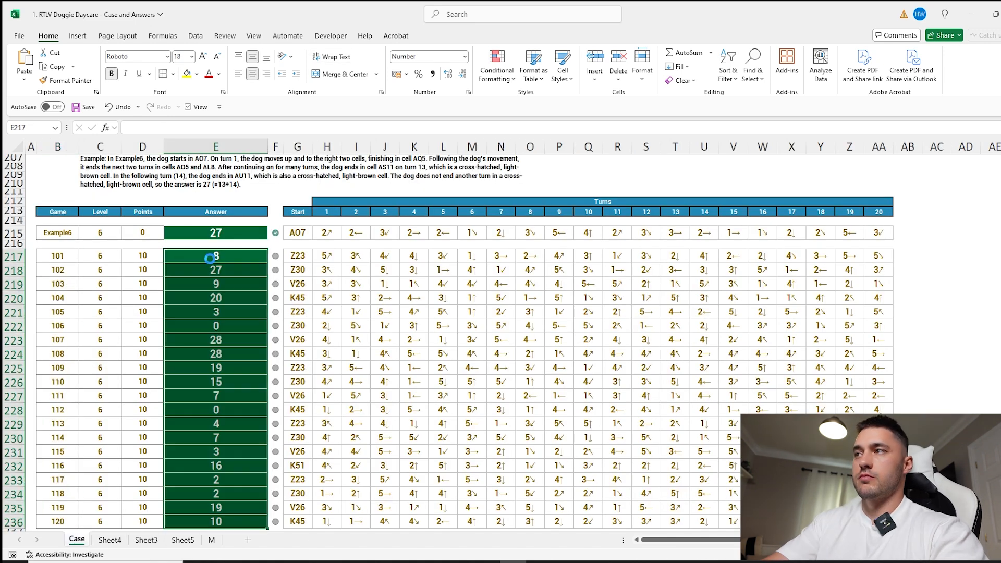
Review the Level 6 answer checks, the inputs of game 116 and the Level 6 rules
{"action": "scroll", "coordinate": [219, 277], "scroll_direction": "down", "scroll_amount": 5}
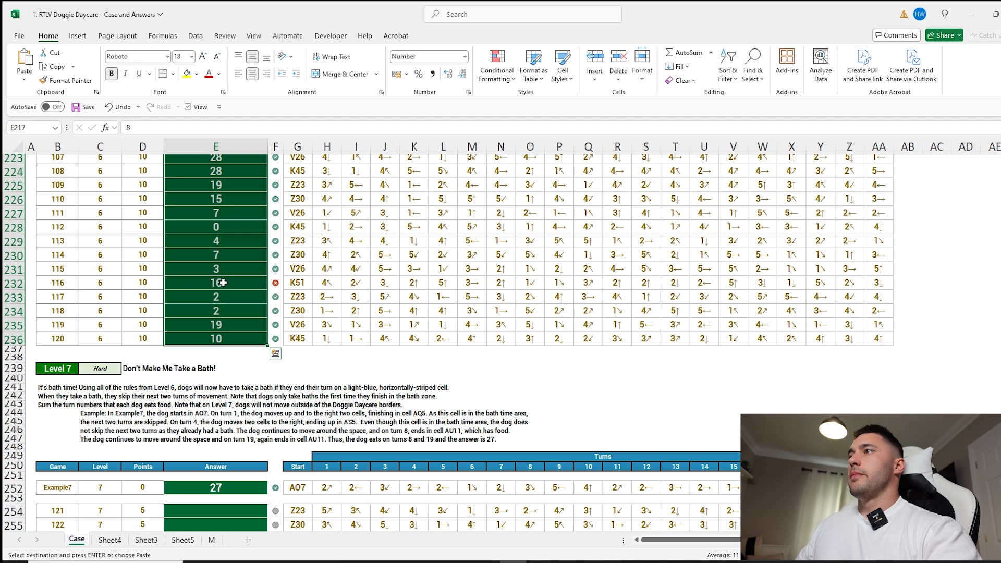
{"action": "left_click", "coordinate": [223, 282]}
{"action": "left_click", "coordinate": [275, 283]}
{"action": "scroll", "coordinate": [315, 279], "scroll_direction": "up", "scroll_amount": 2}
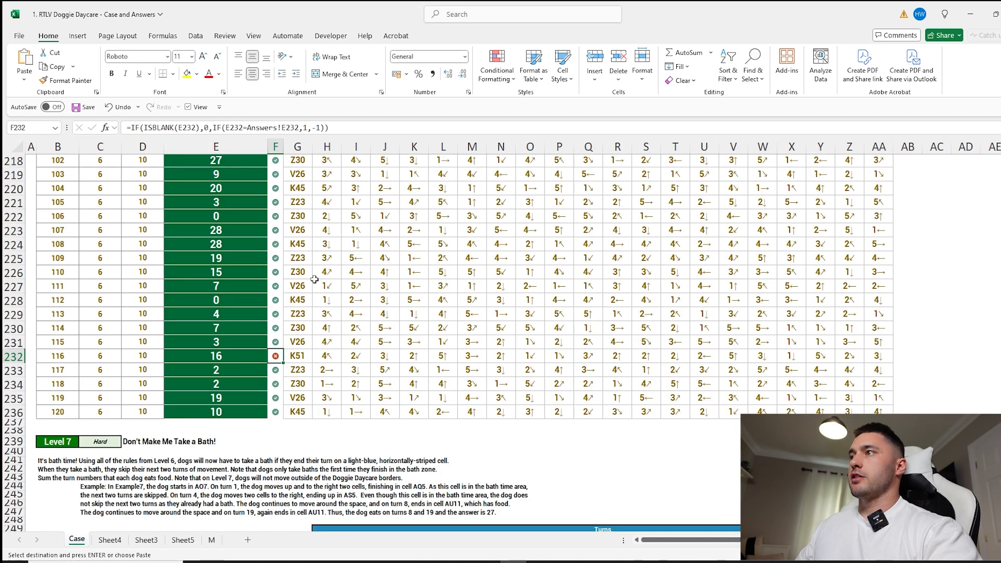
{"action": "scroll", "coordinate": [315, 280], "scroll_direction": "up", "scroll_amount": 1}
{"action": "left_click_drag", "start_coordinate": [86, 393], "coordinate": [881, 392]}
{"action": "scroll", "coordinate": [500, 380], "scroll_direction": "up", "scroll_amount": 6}
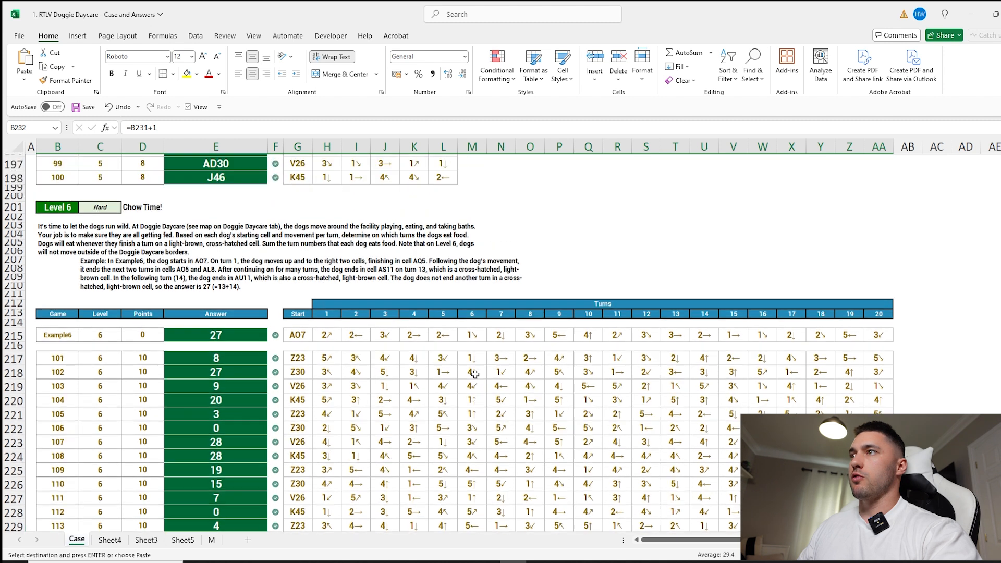
{"action": "left_click_drag", "start_coordinate": [46, 233], "coordinate": [516, 294]}
{"action": "scroll", "coordinate": [208, 339], "scroll_direction": "down", "scroll_amount": 7}
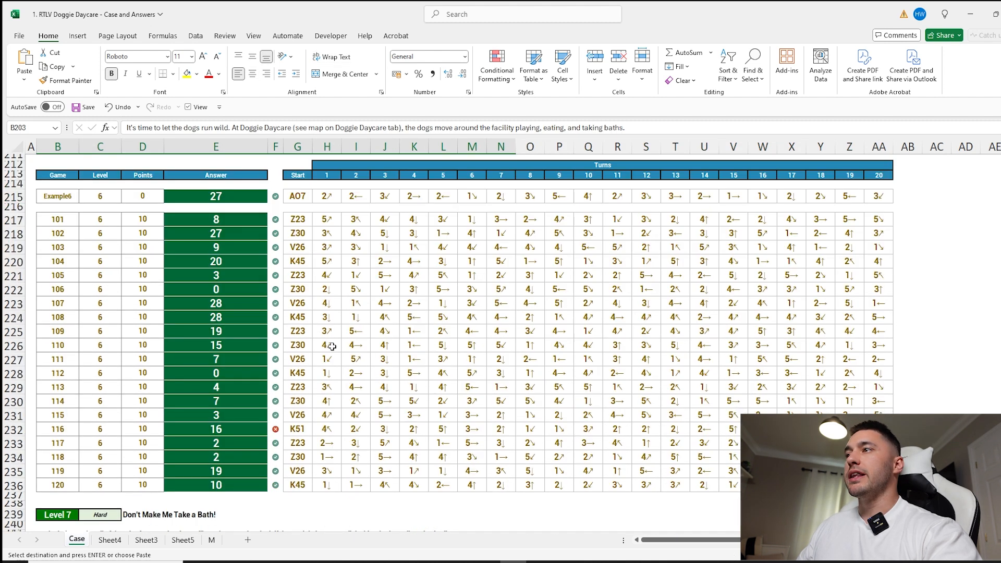
{"action": "left_click", "coordinate": [224, 395]}
{"action": "scroll", "coordinate": [224, 396], "scroll_direction": "down", "scroll_amount": 1}
Extend the path formula in E6 on Sheet4 with map limits: =MoveOnMap(E5,D6,C6,2,51,2,51)
{"action": "left_click", "coordinate": [109, 541]}
{"action": "left_click", "coordinate": [276, 212]}
{"action": "left_click", "coordinate": [274, 128]}
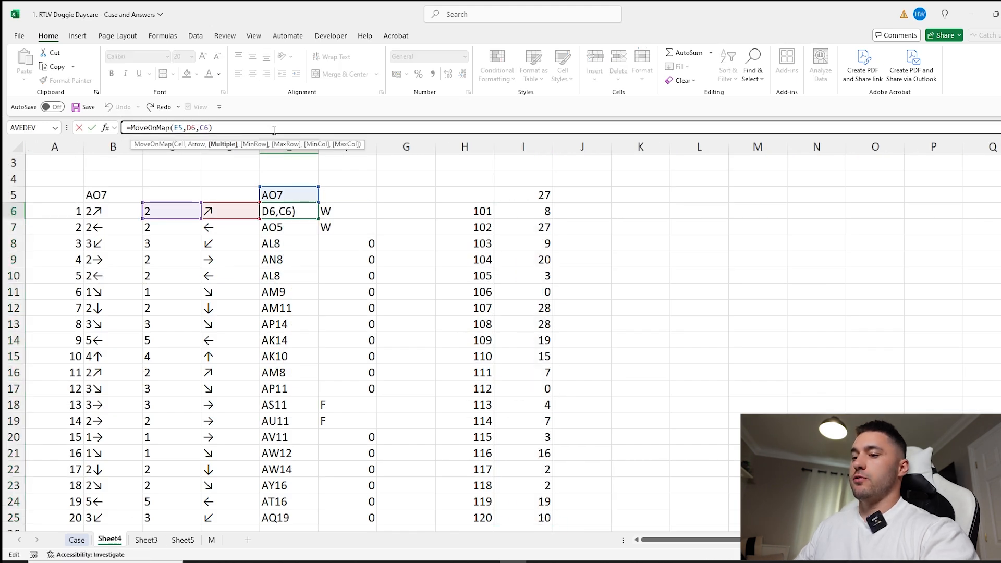
{"action": "type", "text": ",2"}
{"action": "type", "text": ",51"}
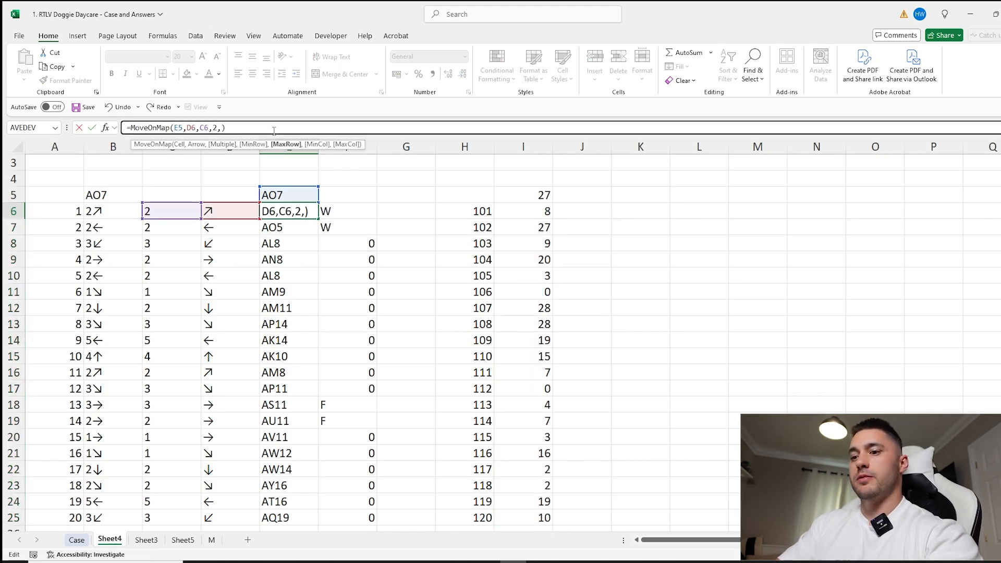
{"action": "type", "text": ","}
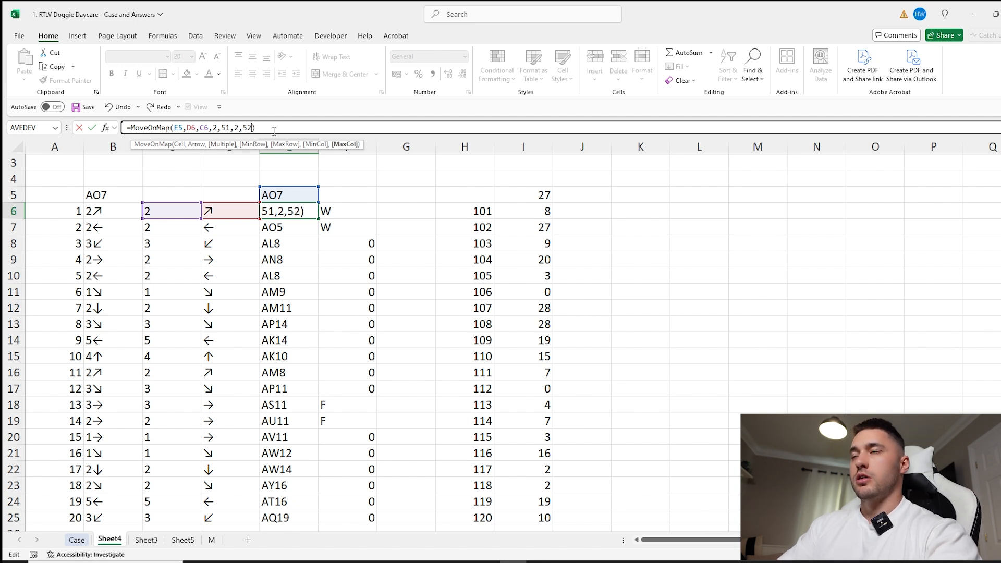
{"action": "type", "text": "2,51)"}
{"action": "key", "text": "Return"}
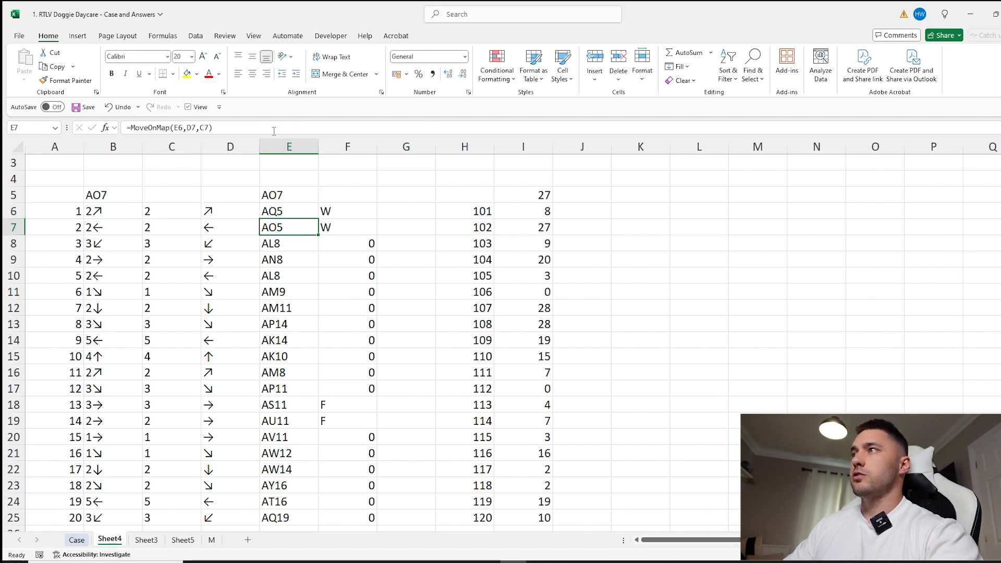
Check the last column number on map sheet M, and fill the E6 formula down the path column on Sheet4
{"action": "left_click", "coordinate": [212, 540]}
{"action": "left_click", "coordinate": [560, 157]}
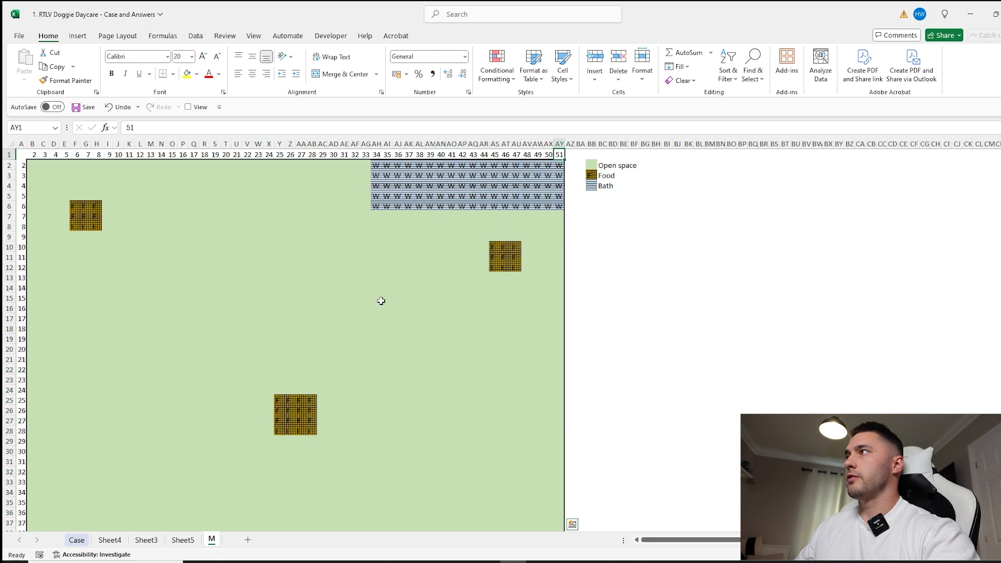
{"action": "left_click", "coordinate": [108, 540]}
{"action": "left_click", "coordinate": [313, 215]}
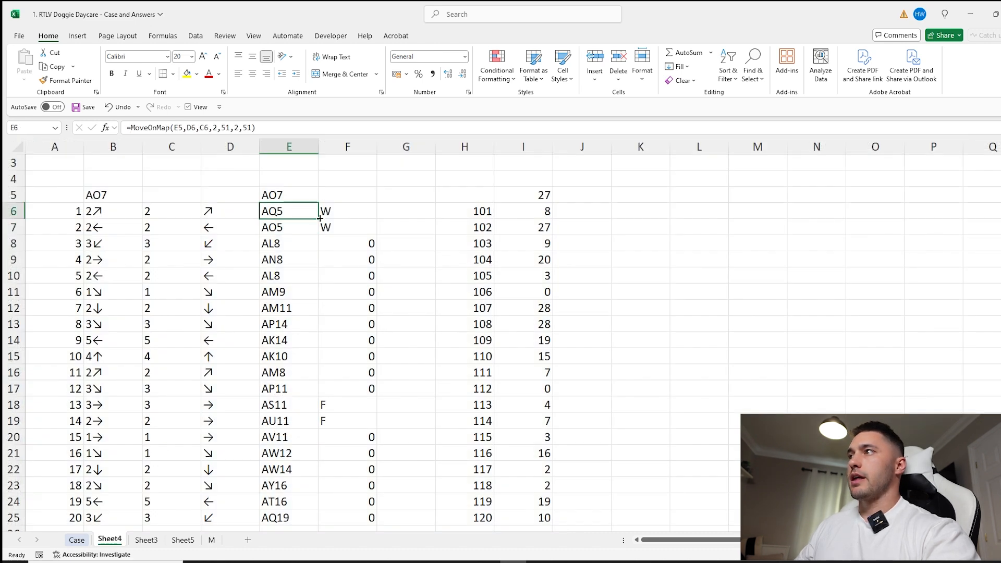
{"action": "double_click", "coordinate": [319, 218]}
Check the recalculated data table result for game 116 and enter 1 as its answer in E232 on Case
{"action": "left_click", "coordinate": [482, 438]}
{"action": "left_click", "coordinate": [529, 441]}
{"action": "left_click", "coordinate": [529, 459]}
{"action": "left_click", "coordinate": [77, 539]}
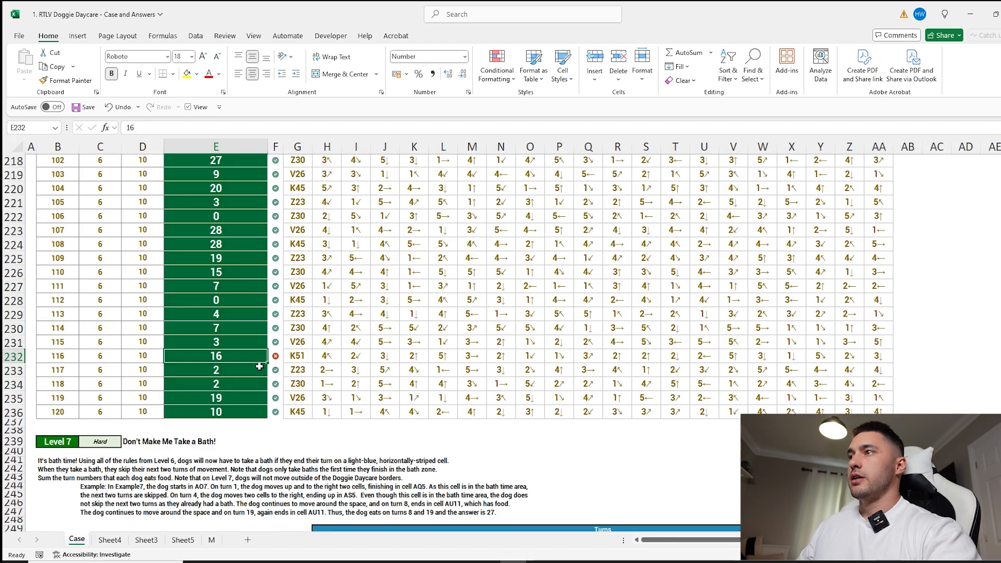
{"action": "type", "text": "1"}
{"action": "key", "text": "Return"}
Review the Level 6 answer checks and read the Level 7 bath rules and example on Case
{"action": "scroll", "coordinate": [319, 356], "scroll_direction": "up", "scroll_amount": 4}
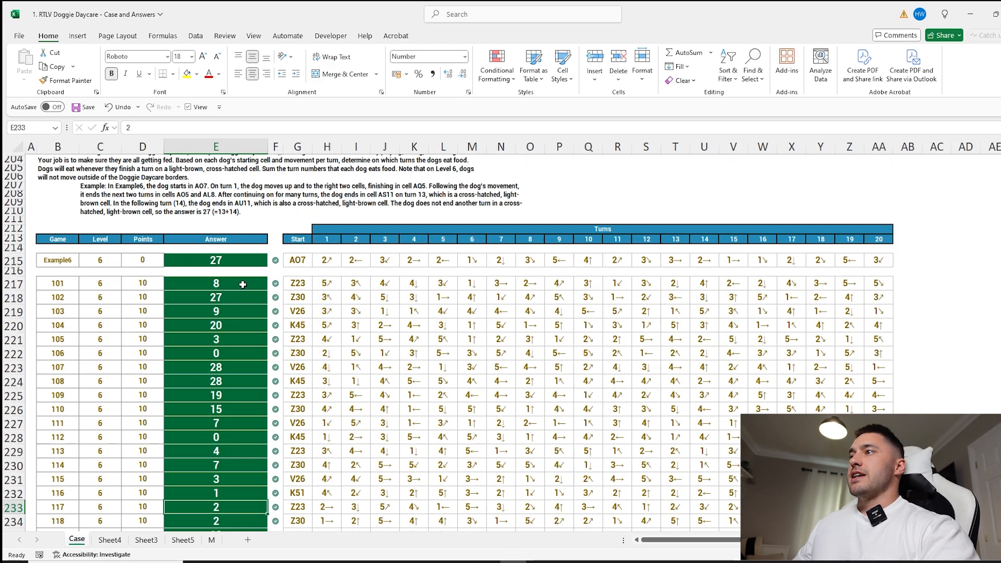
{"action": "scroll", "coordinate": [319, 357], "scroll_direction": "down", "scroll_amount": 7}
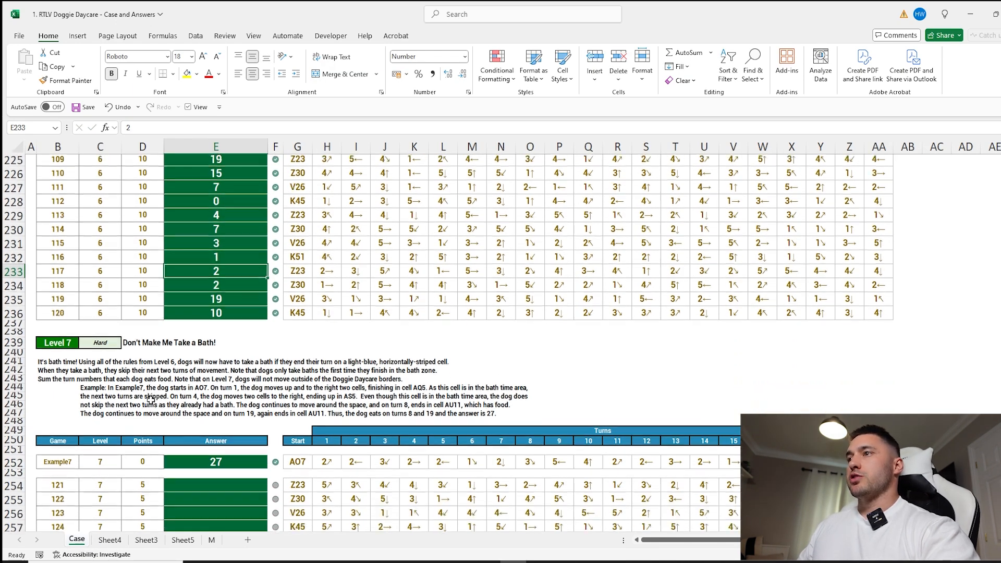
{"action": "scroll", "coordinate": [205, 436], "scroll_direction": "down", "scroll_amount": 2}
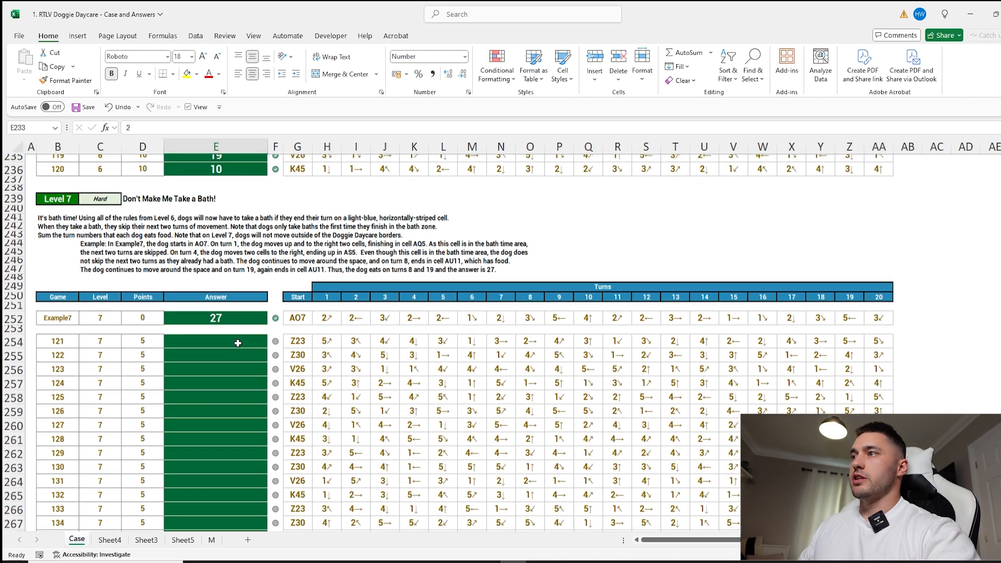
{"action": "scroll", "coordinate": [217, 323], "scroll_direction": "down", "scroll_amount": 1}
{"action": "left_click", "coordinate": [217, 325]}
{"action": "left_click", "coordinate": [60, 205]}
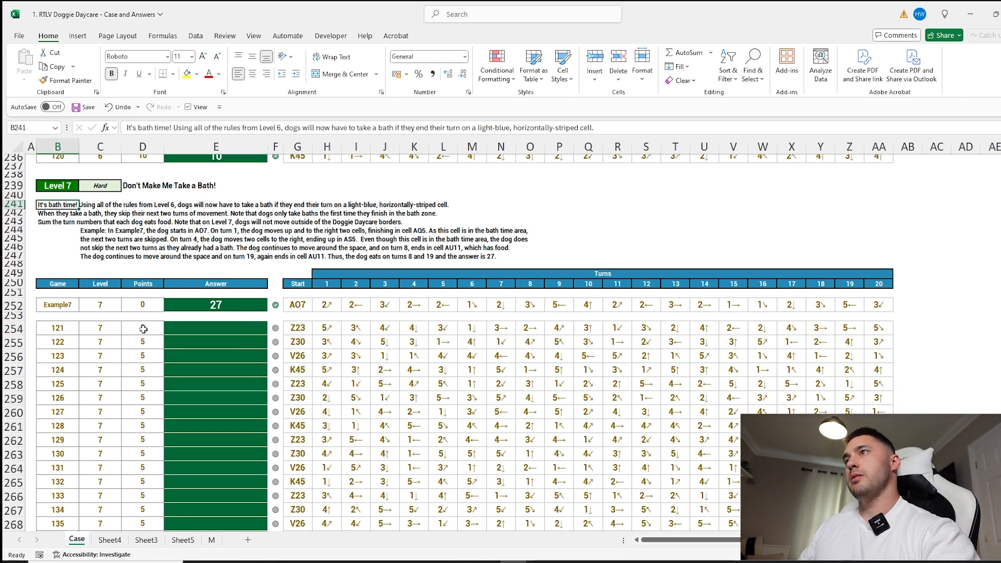
Enter =IF(F6="W",1,0) in G6 on Sheet4 to flag turns ending in the bath zone, and fill it down
{"action": "left_click", "coordinate": [109, 540]}
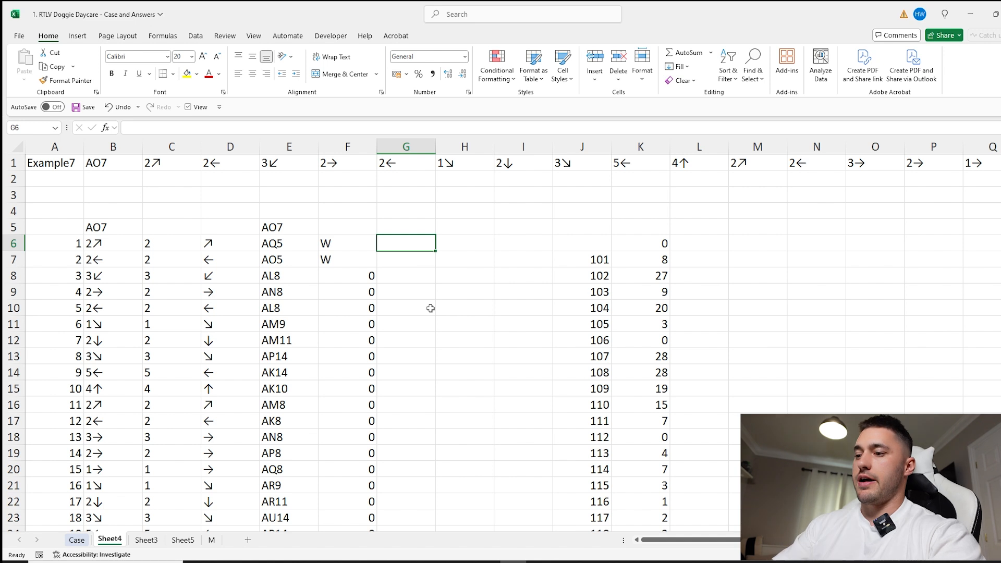
{"action": "type", "text": "=if"}
{"action": "key", "text": "Tab"}
{"action": "key", "text": "Left"}
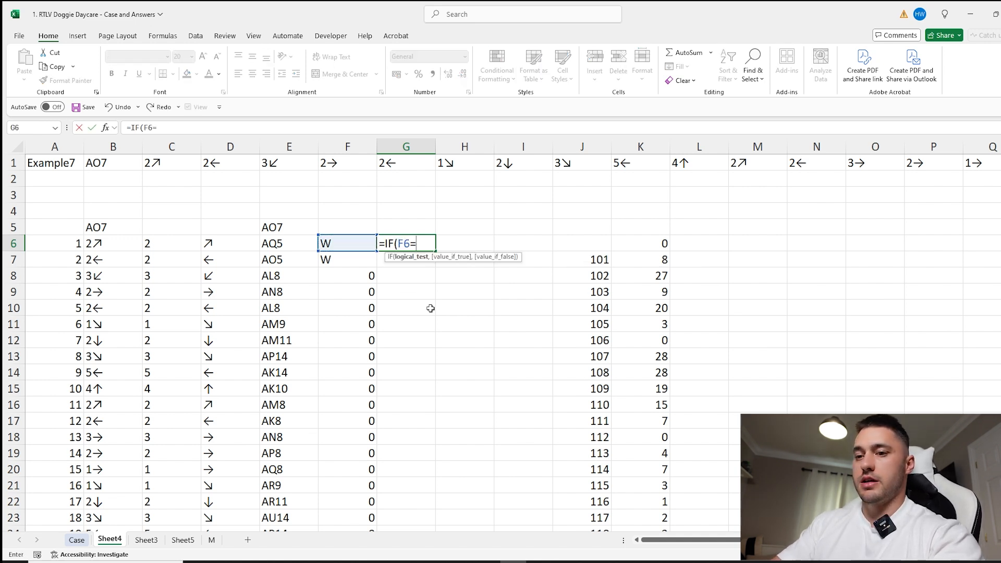
{"action": "type", "text": "=\"W\","}
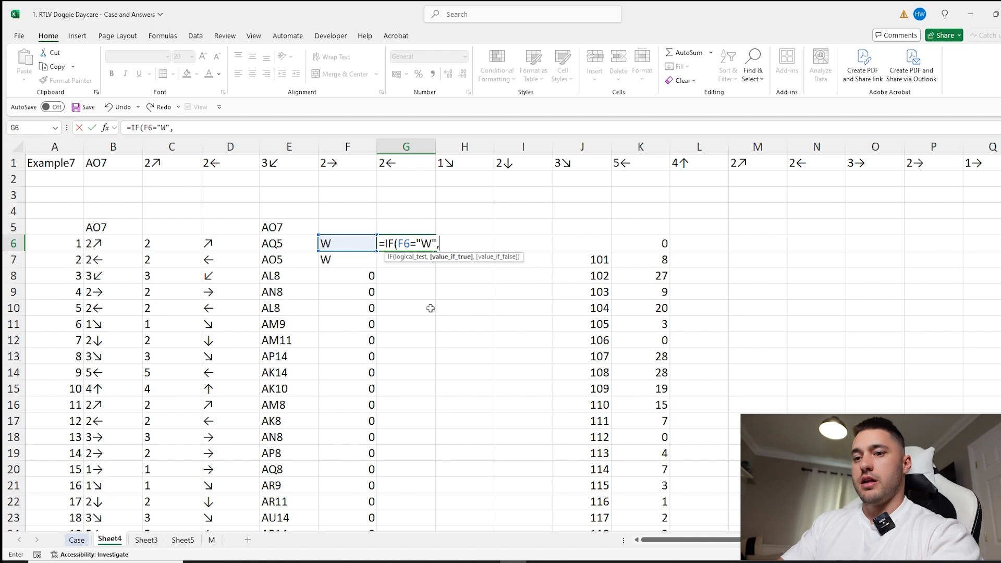
{"action": "type", "text": "1,0"}
{"action": "key", "text": "Return"}
{"action": "left_click", "coordinate": [430, 245]}
{"action": "left_click_drag", "start_coordinate": [436, 251], "coordinate": [420, 506]}
{"action": "scroll", "coordinate": [431, 324], "scroll_direction": "up", "scroll_amount": 1}
{"action": "left_click", "coordinate": [417, 259]}
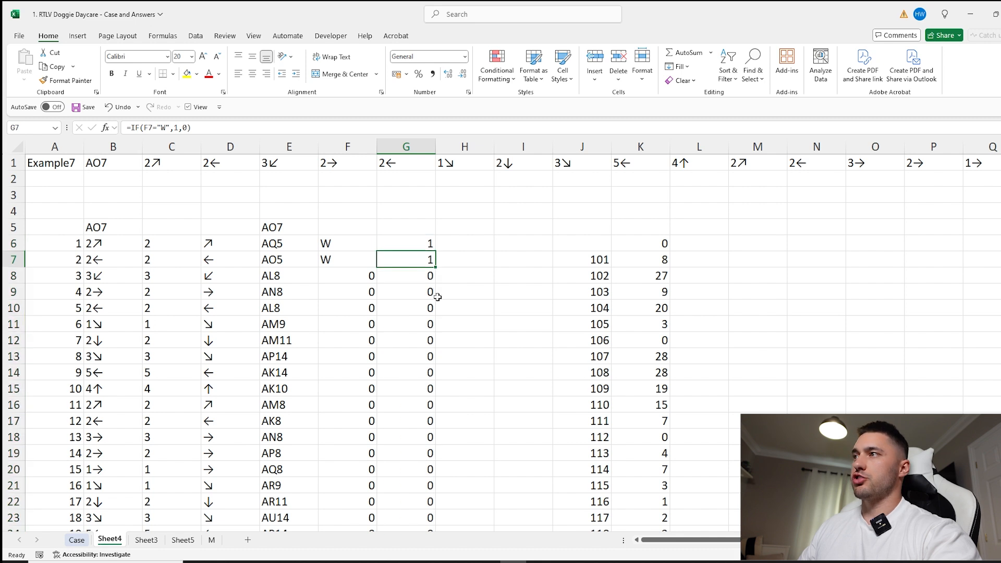
Change G6 to =IF(SUM($G$5:G5)>0,0,IF(F6="W",1,0)) so that only the first bath is flagged
{"action": "left_click", "coordinate": [355, 249]}
{"action": "left_click_drag", "start_coordinate": [413, 244], "coordinate": [369, 489]}
{"action": "left_click", "coordinate": [423, 244]}
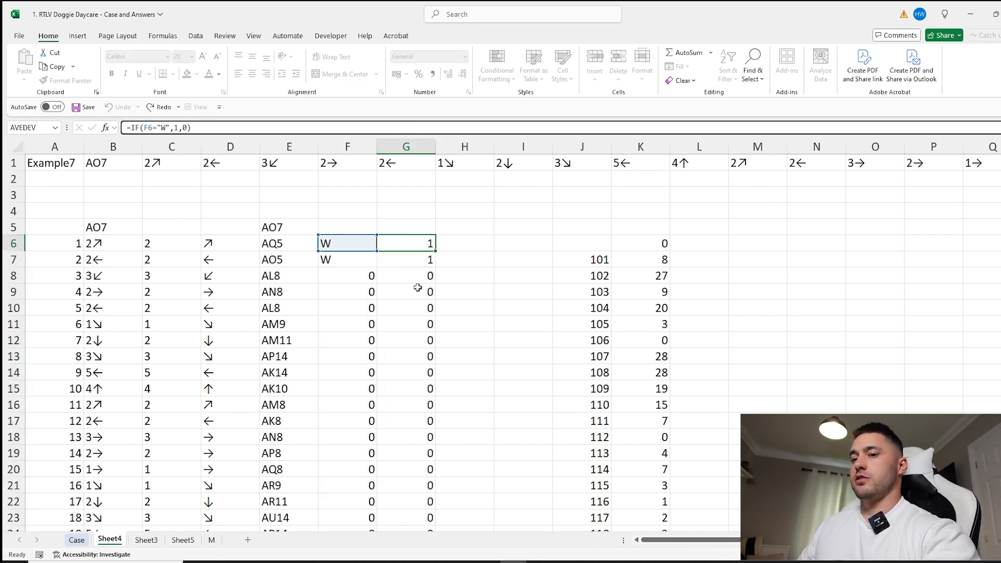
{"action": "left_click", "coordinate": [142, 127]}
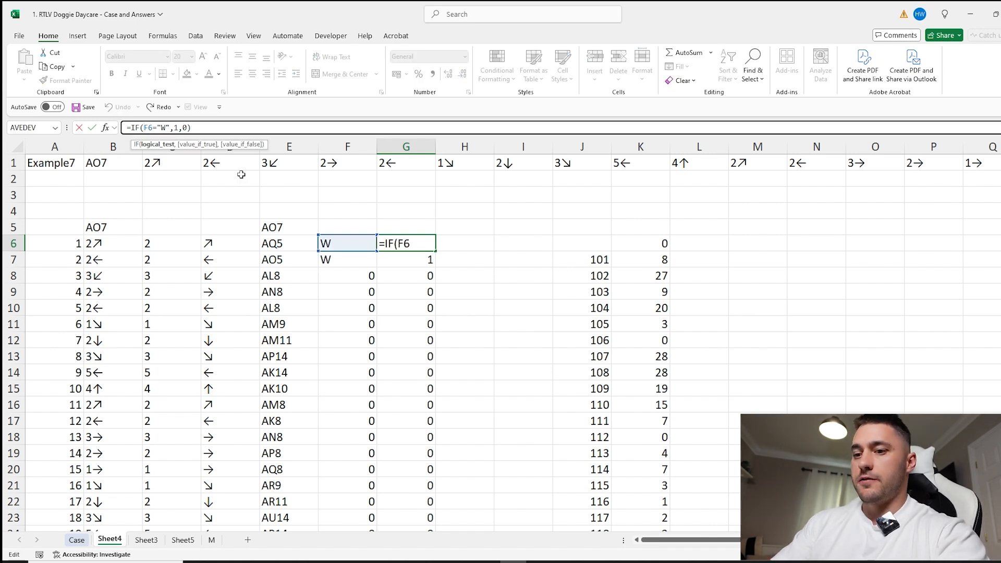
{"action": "type", "text": "sum"}
{"action": "key", "text": "Tab"}
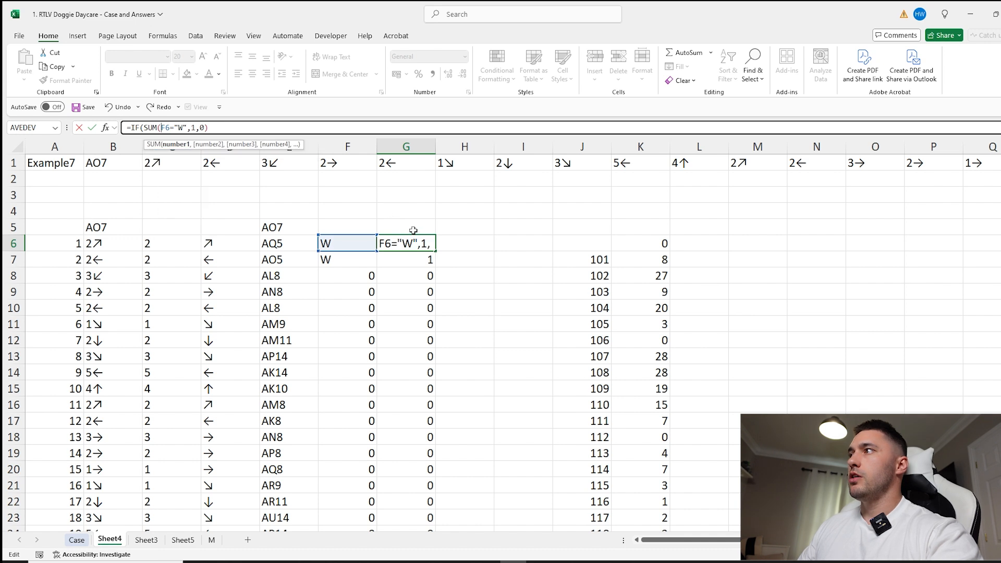
{"action": "left_click", "coordinate": [419, 227]}
{"action": "key", "text": "F8"}
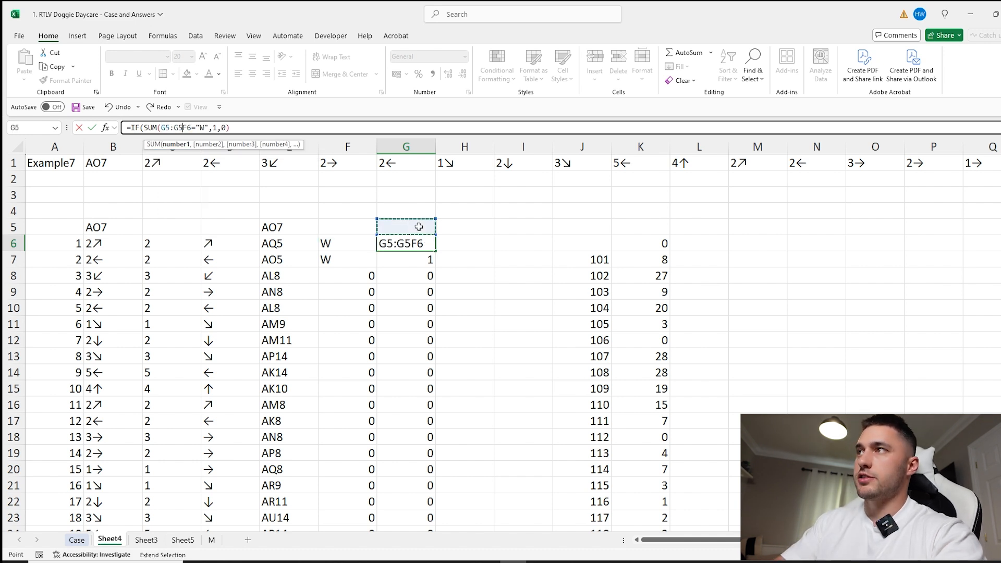
{"action": "left_click", "coordinate": [167, 127]}
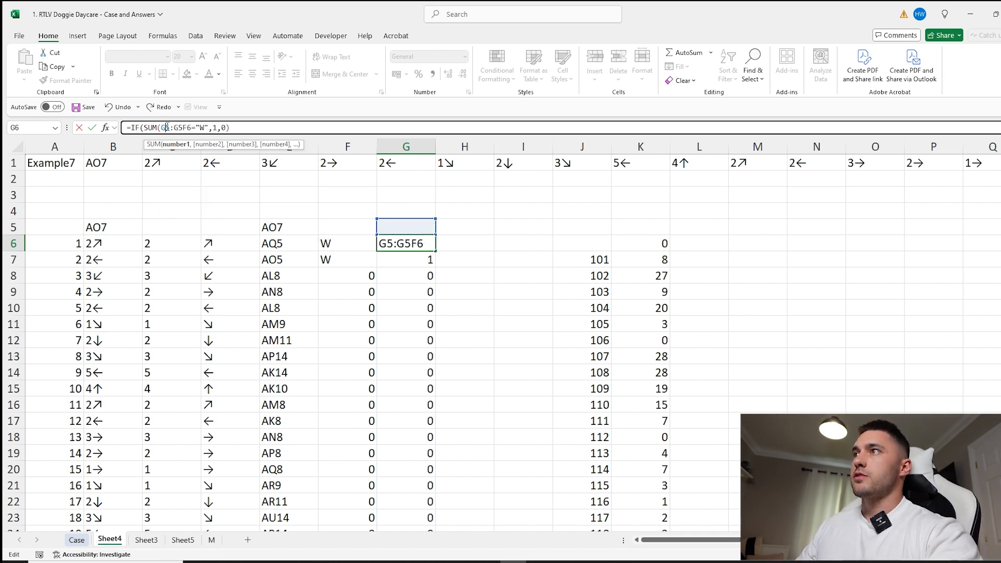
{"action": "key", "text": "F4"}
{"action": "left_click", "coordinate": [193, 127]}
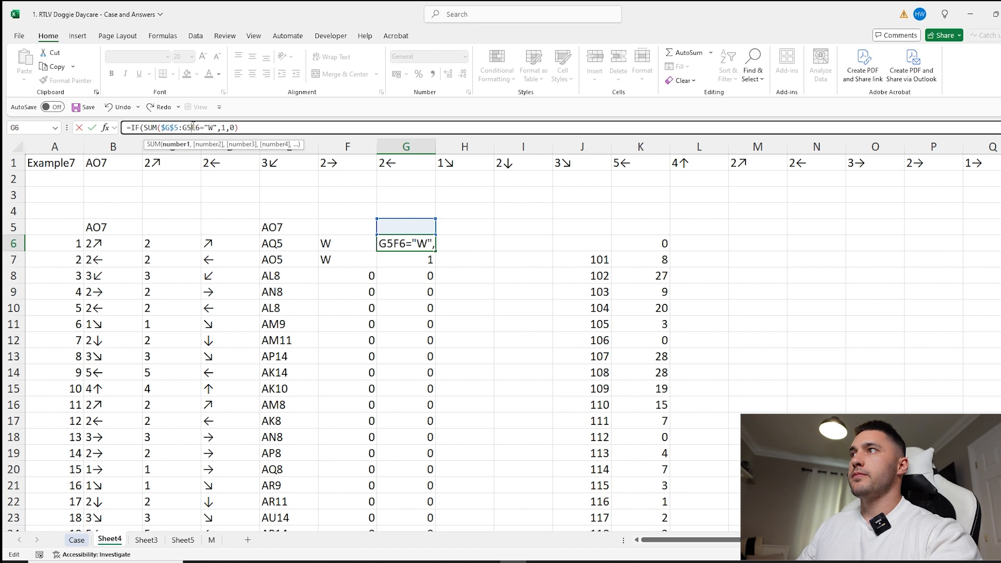
{"action": "type", "text": ")>0"}
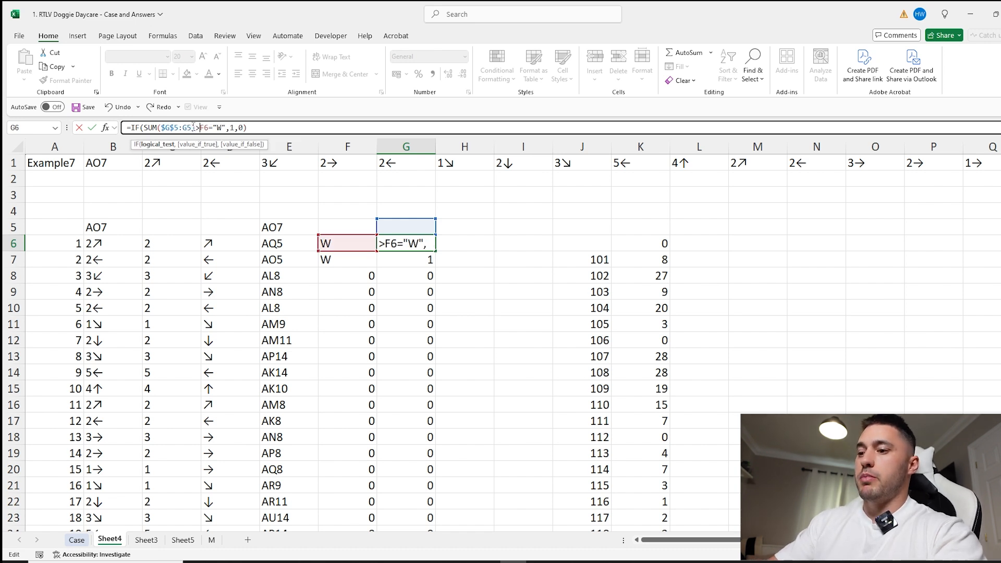
{"action": "type", "text": ","}
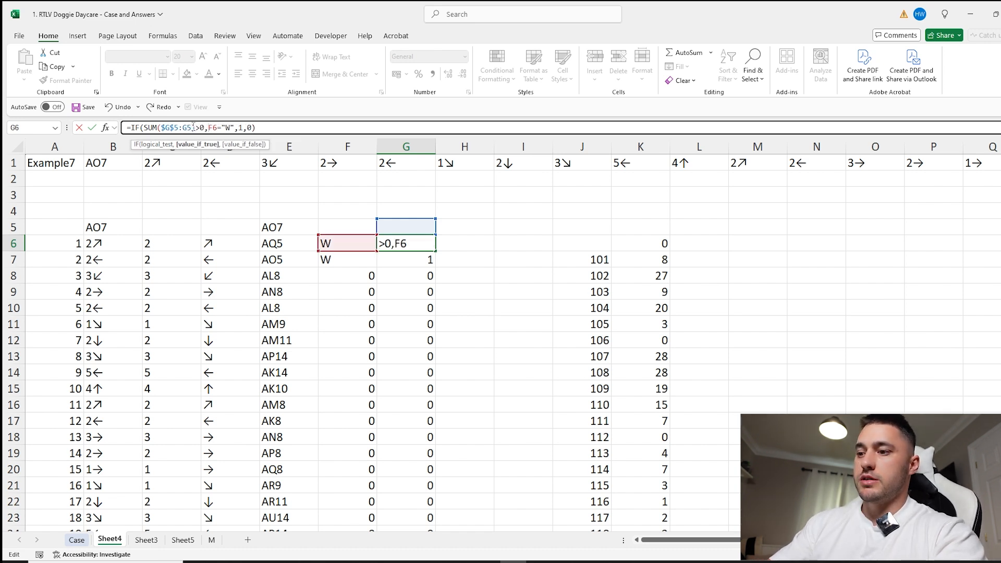
{"action": "type", "text": "0,"}
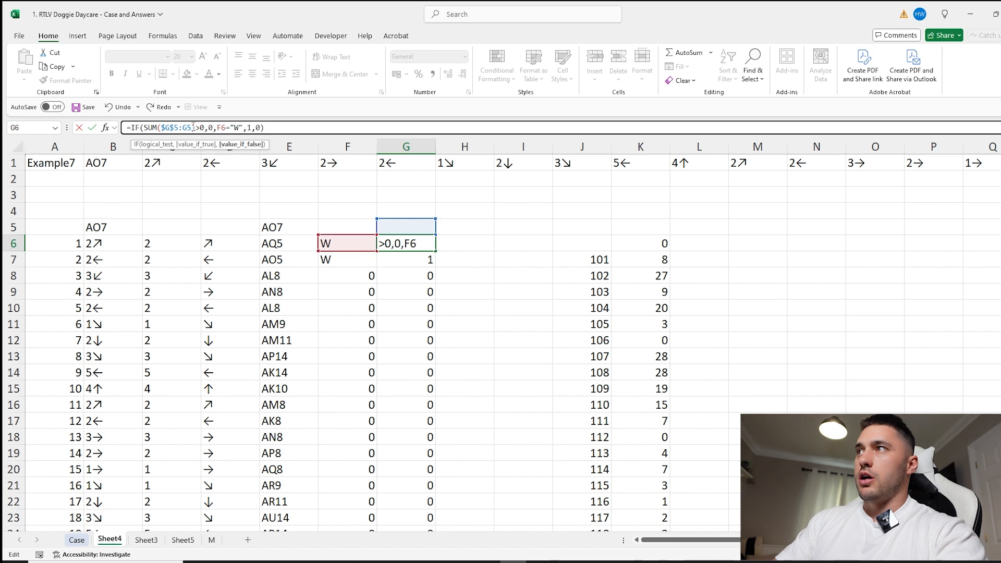
{"action": "type", "text": "IF("}
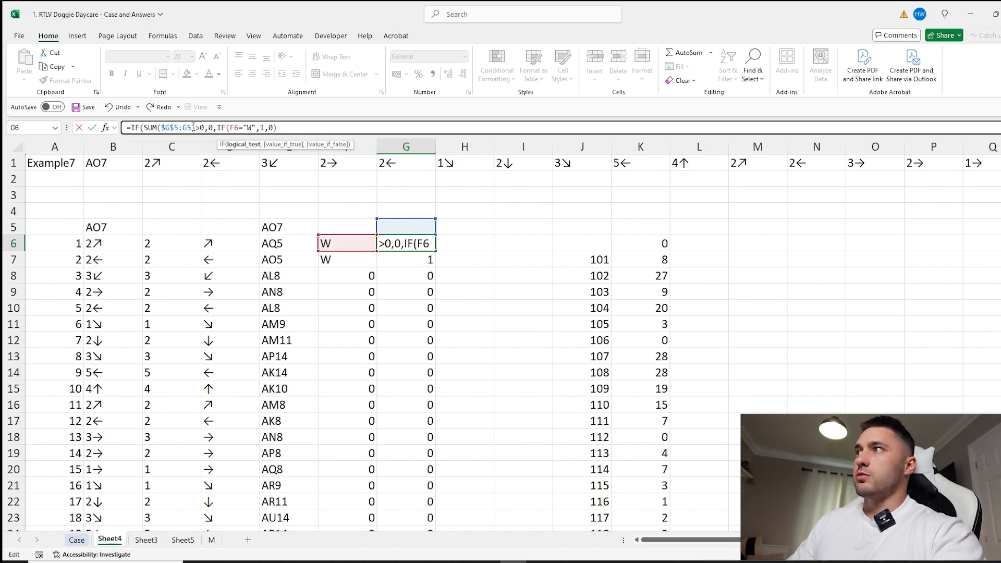
{"action": "left_click", "coordinate": [292, 128]}
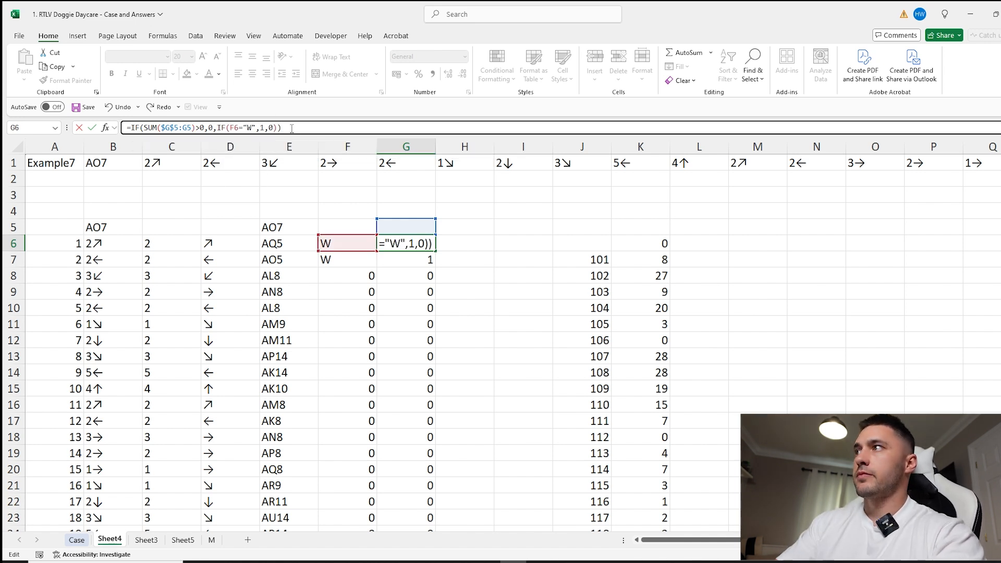
{"action": "type", "text": ")"}
{"action": "key", "text": "Return"}
Fill the first-bath formula from G6 down the column and check the copy in G7
{"action": "left_click", "coordinate": [418, 241]}
{"action": "double_click", "coordinate": [436, 251]}
{"action": "left_click", "coordinate": [422, 261]}
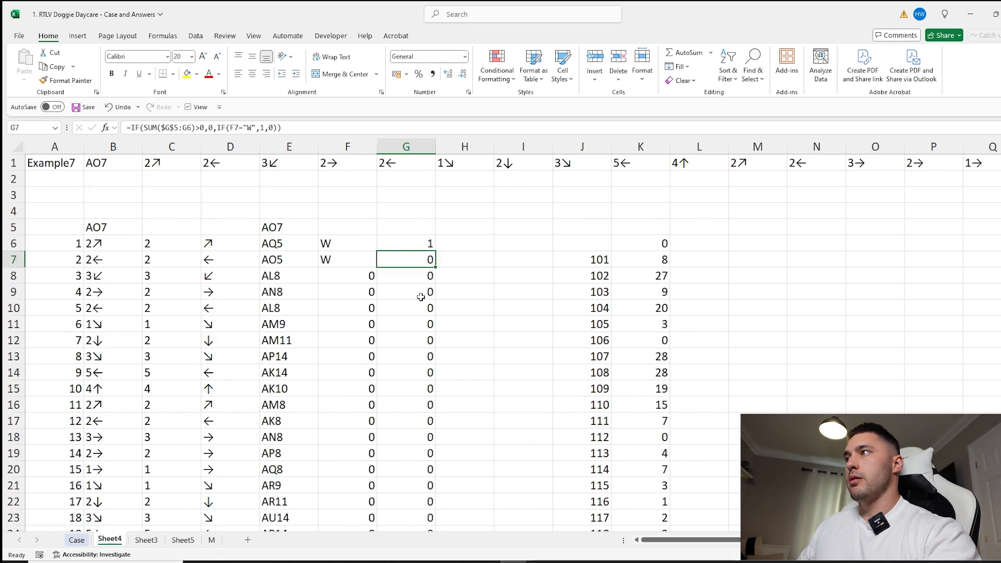
Change the distance formula in C6 to =IF(OR(G5=1,G4=1),0,LEFT(B6)) to skip the two turns after a bath
{"action": "left_click", "coordinate": [420, 248]}
{"action": "left_click", "coordinate": [182, 244]}
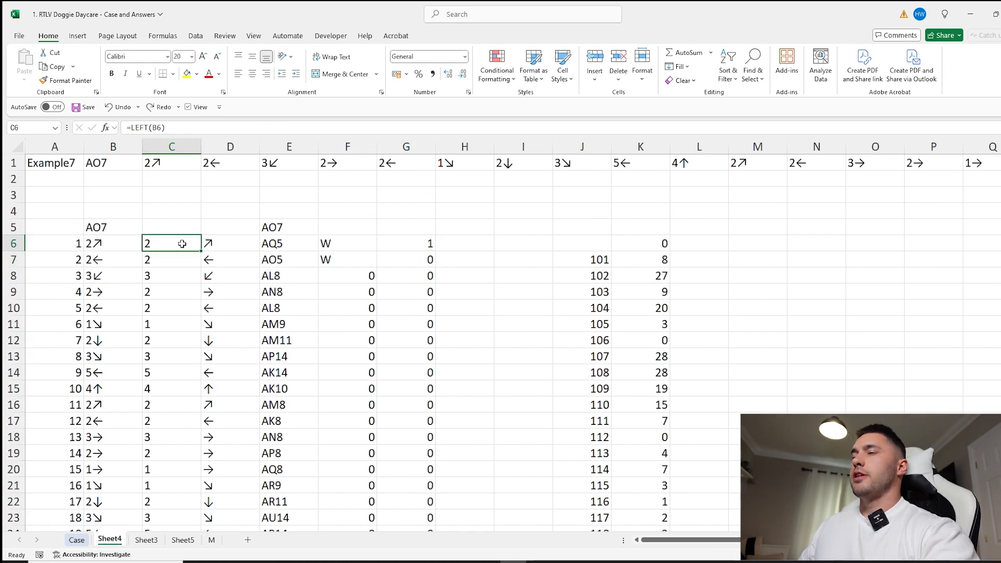
{"action": "left_click", "coordinate": [412, 225]}
{"action": "left_click", "coordinate": [179, 240]}
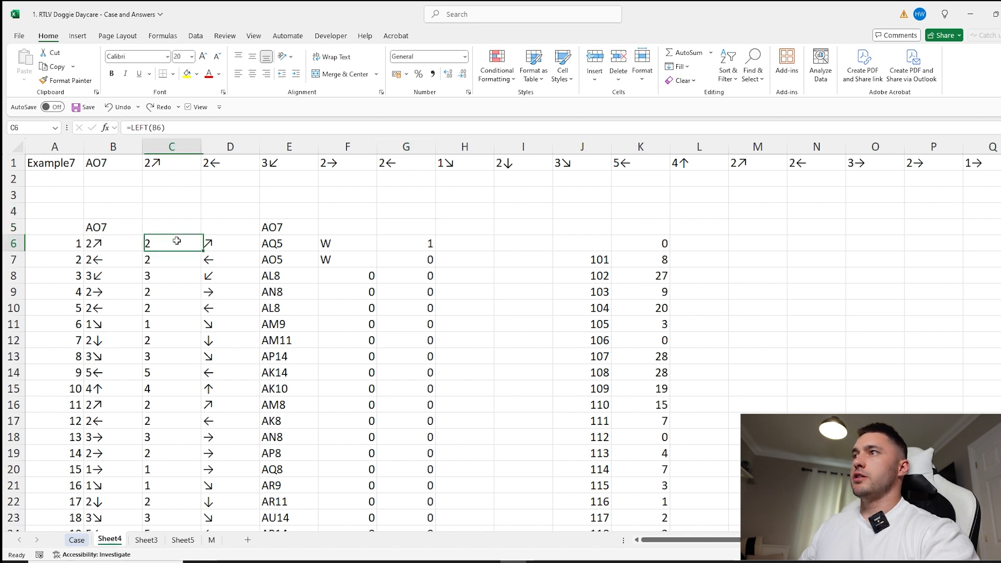
{"action": "left_click", "coordinate": [137, 127]}
{"action": "type", "text": "IF("}
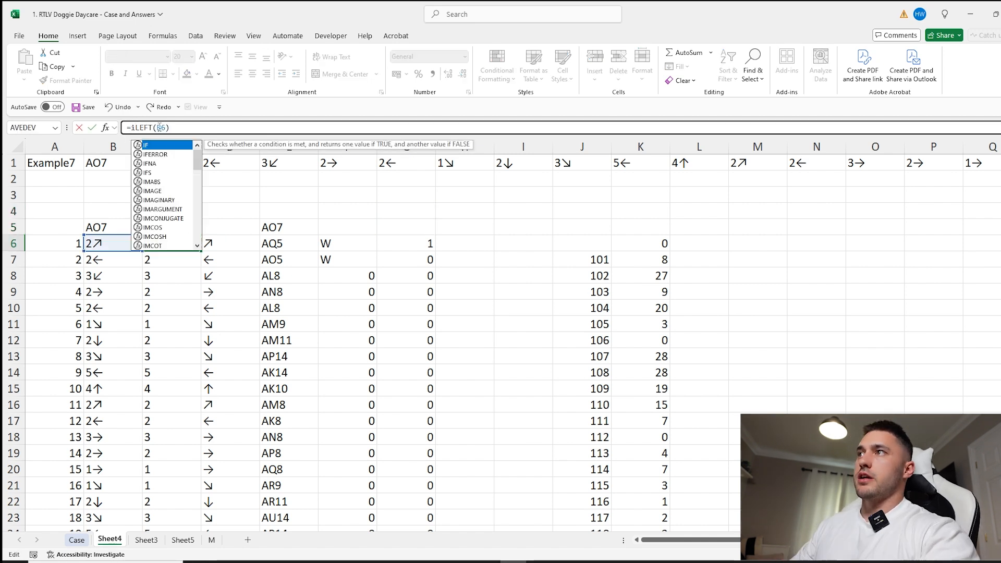
{"action": "type", "text": "OR("}
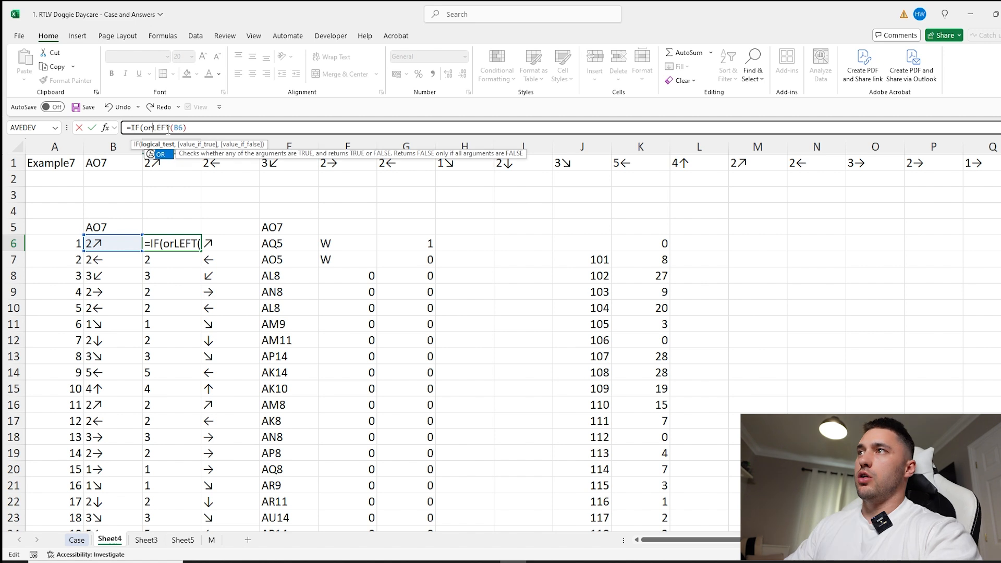
{"action": "left_click", "coordinate": [426, 228]}
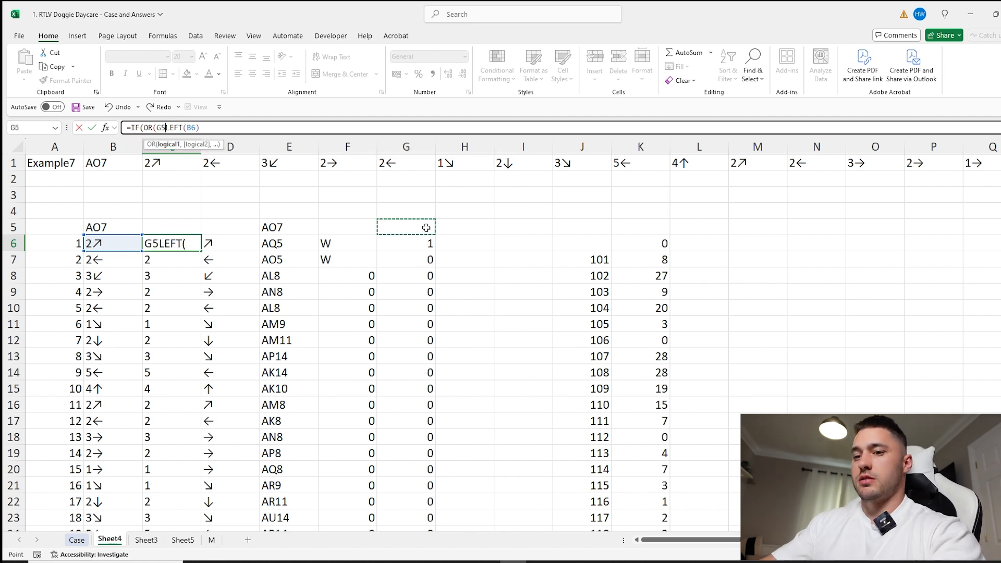
{"action": "type", "text": "=1,"}
{"action": "left_click", "coordinate": [423, 212]}
{"action": "type", "text": "=1)"}
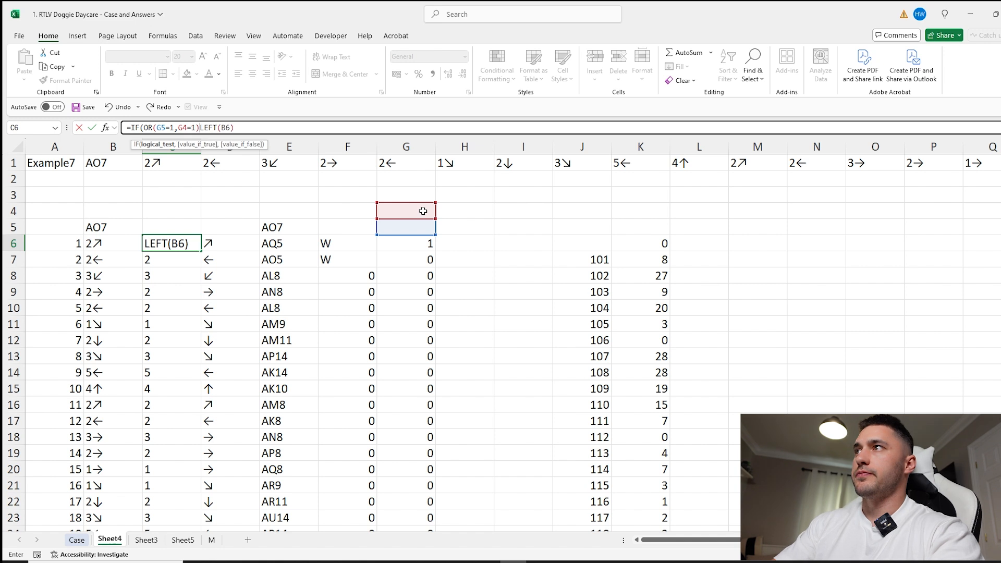
{"action": "type", "text": ",0,"}
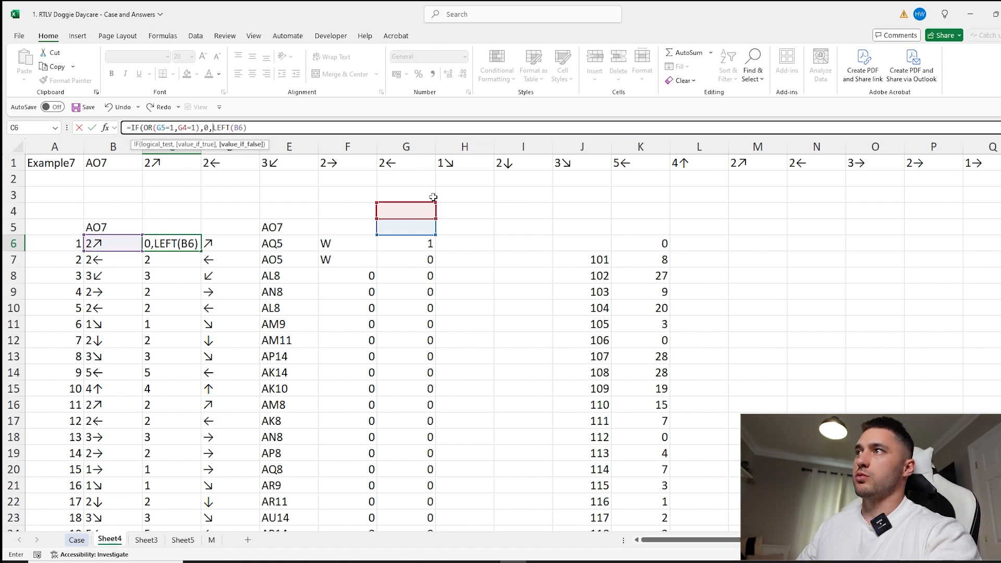
{"action": "type", "text": ")"}
{"action": "key", "text": "Return"}
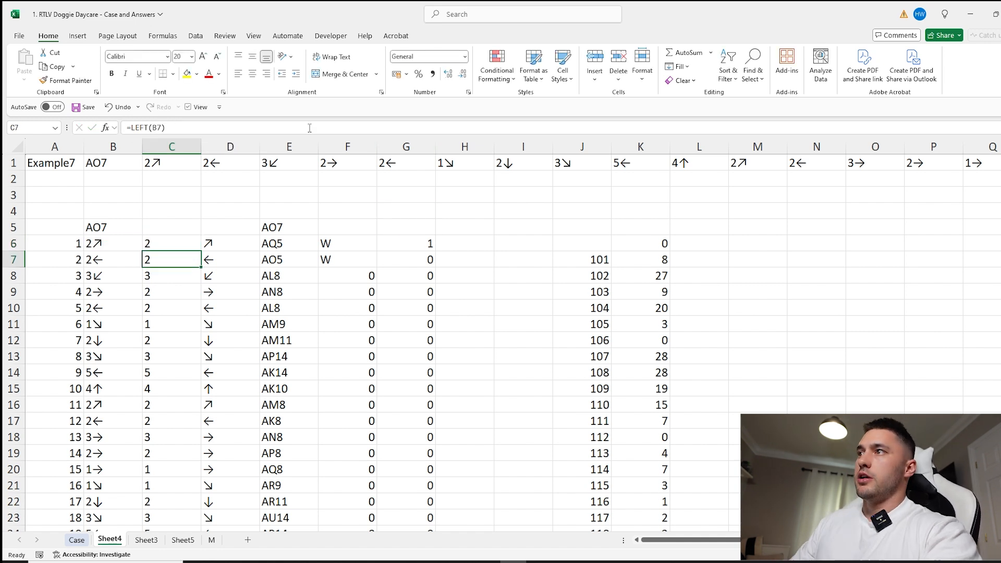
Fill the bath-skip distance formula from C6 down the column and check the skipped turns in C7:C8 and E7:E8
{"action": "left_click", "coordinate": [185, 243]}
{"action": "double_click", "coordinate": [200, 251]}
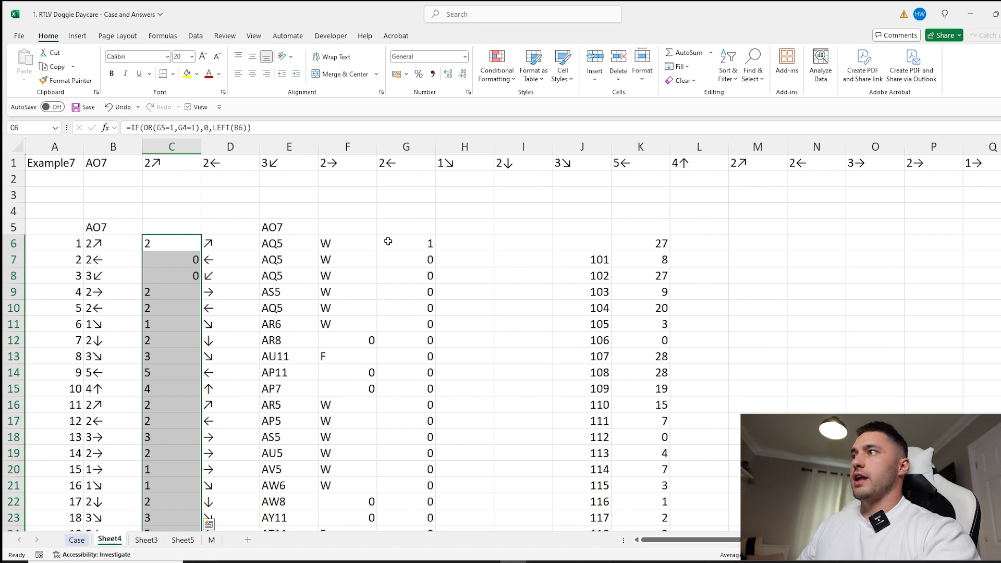
{"action": "left_click_drag", "start_coordinate": [388, 241], "coordinate": [330, 243]}
{"action": "left_click", "coordinate": [360, 242]}
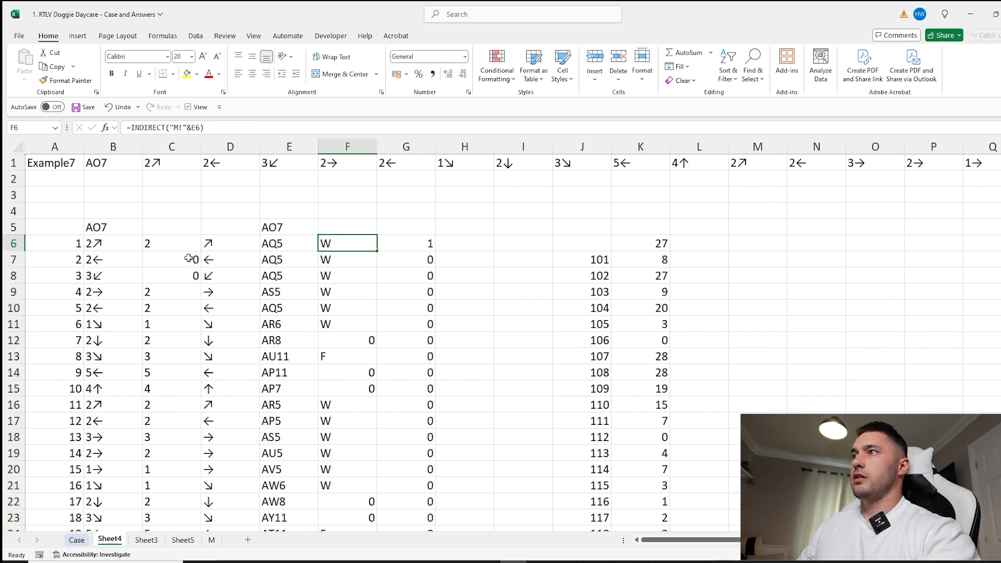
{"action": "left_click_drag", "start_coordinate": [189, 258], "coordinate": [186, 281]}
{"action": "left_click", "coordinate": [286, 245]}
{"action": "key", "text": "Down"}
{"action": "key", "text": "Down"}
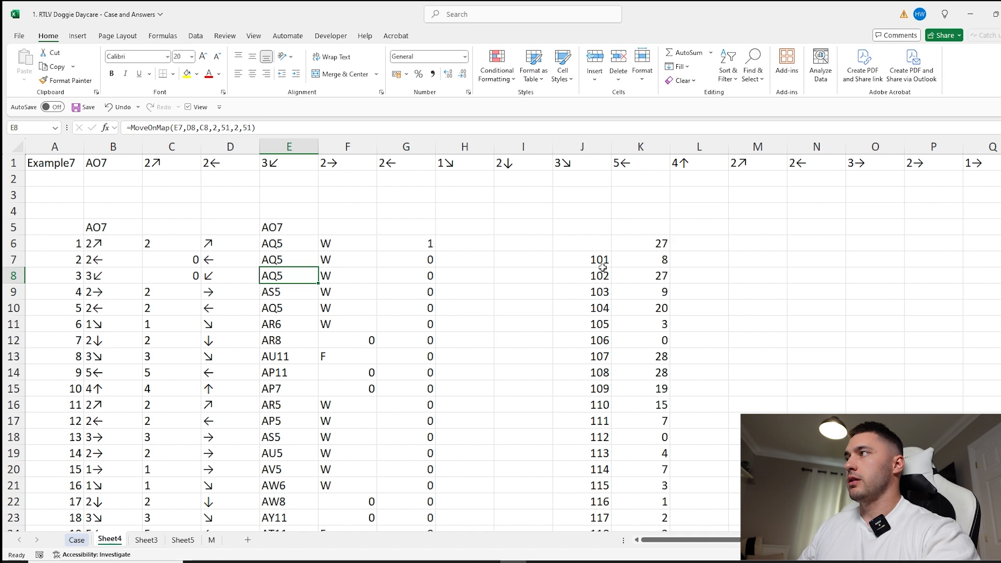
Copy the Level 7 game numbers 121 to 140 from the Case sheet into the Sheet4 data table inputs starting at J7
{"action": "left_click", "coordinate": [77, 540]}
{"action": "left_click", "coordinate": [66, 327]}
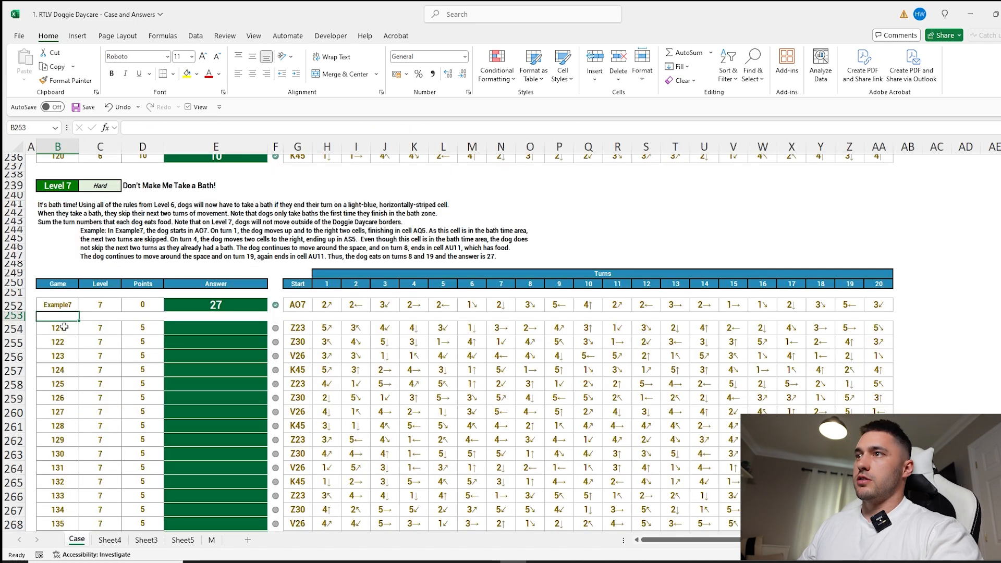
{"action": "scroll", "coordinate": [65, 327], "scroll_direction": "down", "scroll_amount": 2}
{"action": "key", "text": "ctrl+c"}
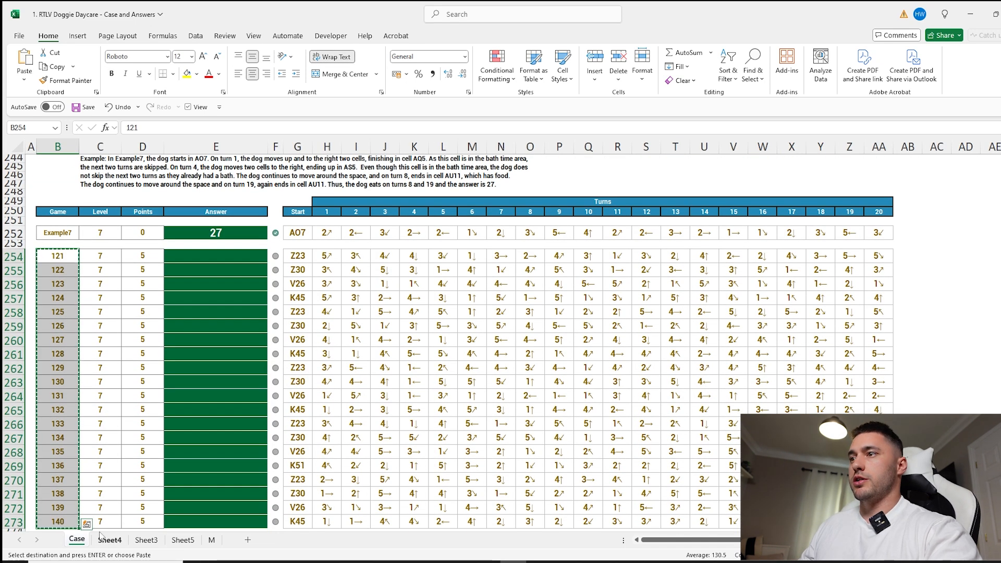
{"action": "left_click", "coordinate": [109, 541]}
{"action": "left_click", "coordinate": [577, 265]}
{"action": "key", "text": "ctrl+shift+Down"}
{"action": "key", "text": "ctrl+v"}
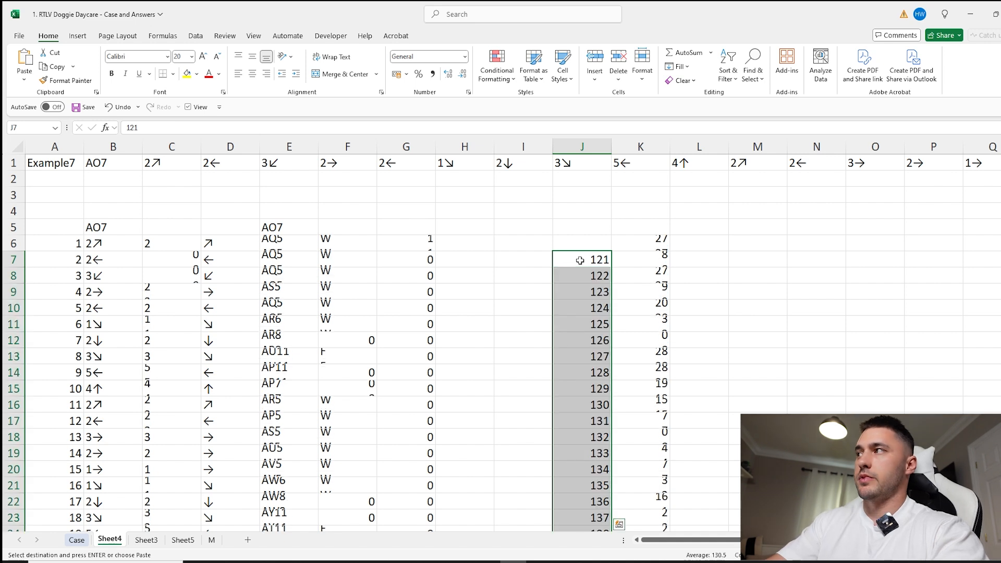
Copy the data table results from K7 down on Sheet4 into the Level 7 answer cells on the Case sheet, starting at E254
{"action": "left_click", "coordinate": [645, 246]}
{"action": "key", "text": "F2"}
{"action": "scroll", "coordinate": [598, 263], "scroll_direction": "down", "scroll_amount": 5}
{"action": "scroll", "coordinate": [599, 262], "scroll_direction": "up", "scroll_amount": 5}
{"action": "key", "text": "Escape"}
{"action": "left_click", "coordinate": [648, 260]}
{"action": "key", "text": "ctrl+shift+Down"}
{"action": "key", "text": "ctrl+c"}
{"action": "left_click", "coordinate": [78, 540]}
{"action": "left_click", "coordinate": [215, 256]}
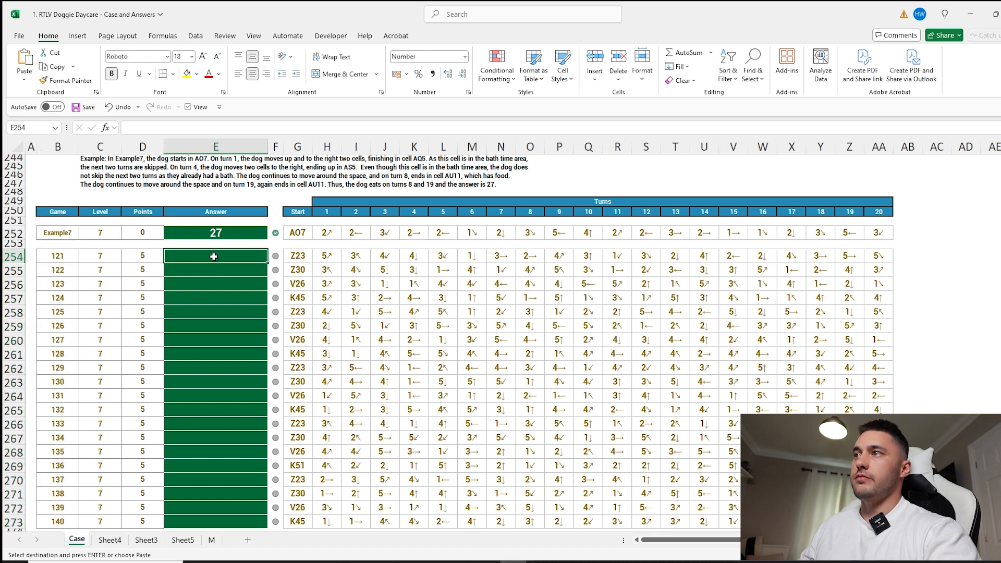
{"action": "key", "text": "ctrl+shift+Down"}
{"action": "key", "text": "ctrl+v"}
{"action": "scroll", "coordinate": [216, 255], "scroll_direction": "down", "scroll_amount": 9}
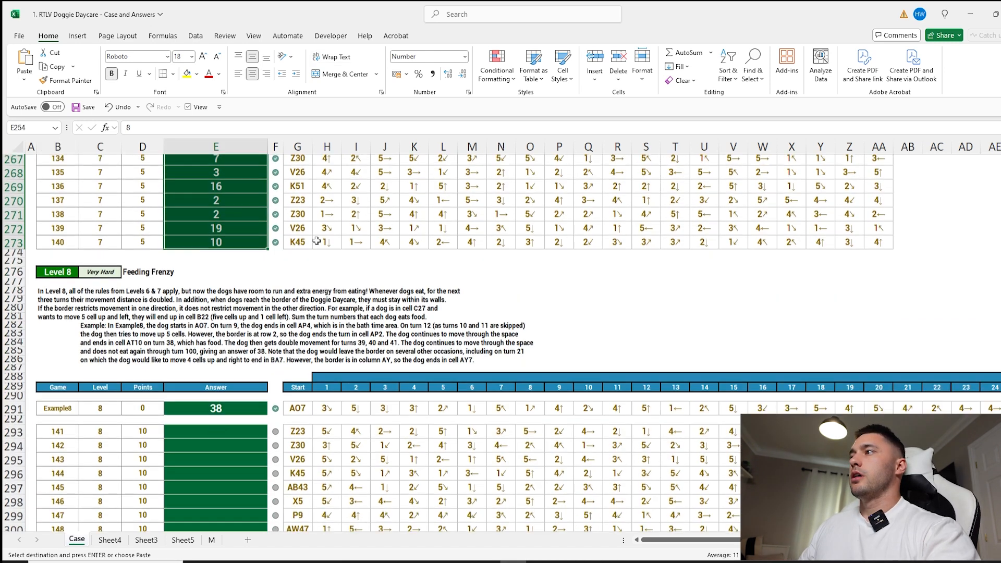
Review the Level 8 layout on the Case sheet and widen the XLOOKUP return range in Sheet4 B1 to Case!G:DC
{"action": "left_click", "coordinate": [228, 381]}
{"action": "mouse_move", "coordinate": [696, 540]}
{"action": "left_mouse_down"}
{"action": "mouse_move", "coordinate": [751, 540]}
{"action": "mouse_move", "coordinate": [691, 540]}
{"action": "left_mouse_up"}
{"action": "left_click", "coordinate": [123, 540]}
{"action": "scroll", "coordinate": [137, 161], "scroll_direction": "up", "scroll_amount": 1}
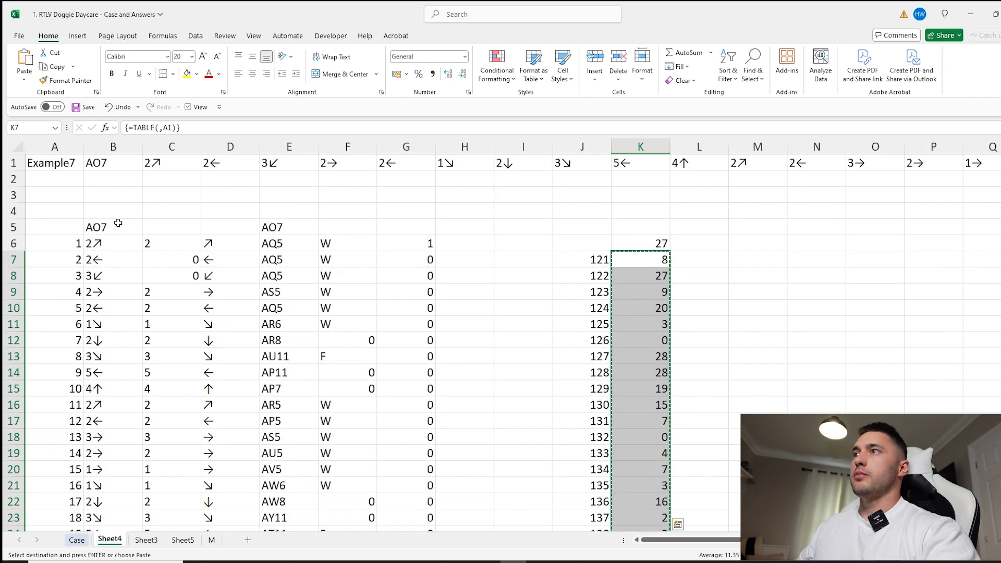
{"action": "left_click", "coordinate": [136, 162]}
{"action": "left_click", "coordinate": [256, 129]}
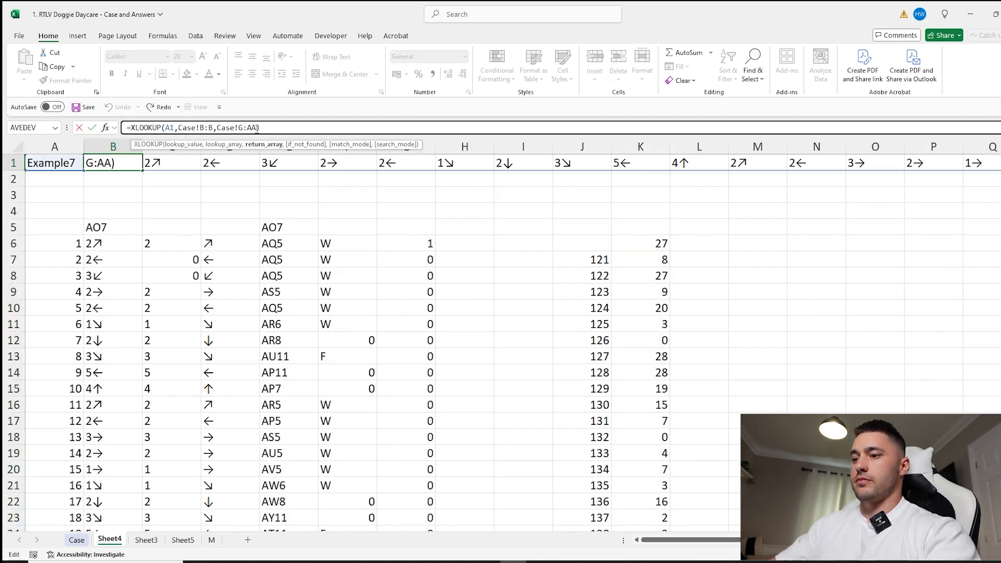
{"action": "key", "text": "BackSpace"}
{"action": "key", "text": "BackSpace"}
{"action": "type", "text": "DC"}
{"action": "key", "text": "Return"}
{"action": "scroll", "coordinate": [287, 240], "scroll_direction": "down", "scroll_amount": 1}
{"action": "scroll", "coordinate": [314, 283], "scroll_direction": "up", "scroll_amount": 1}
Nest an IF(OR(F5="F",F4="F",F3="F")) test in the C6 formula to detect food eaten in the previous three turns
{"action": "left_click", "coordinate": [151, 244]}
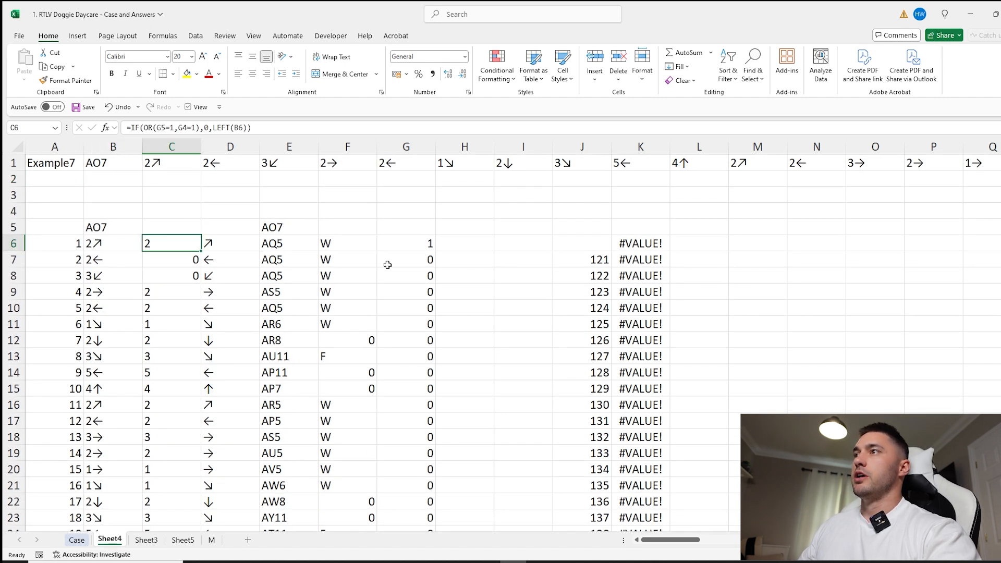
{"action": "left_click_drag", "start_coordinate": [340, 228], "coordinate": [339, 199]}
{"action": "left_click", "coordinate": [181, 242]}
{"action": "left_click", "coordinate": [180, 242]}
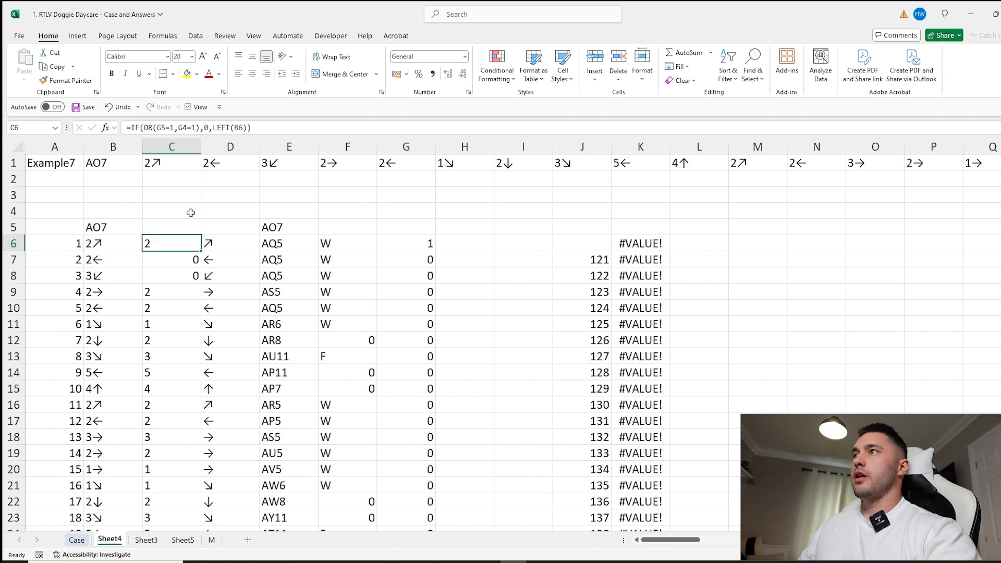
{"action": "left_click", "coordinate": [145, 128]}
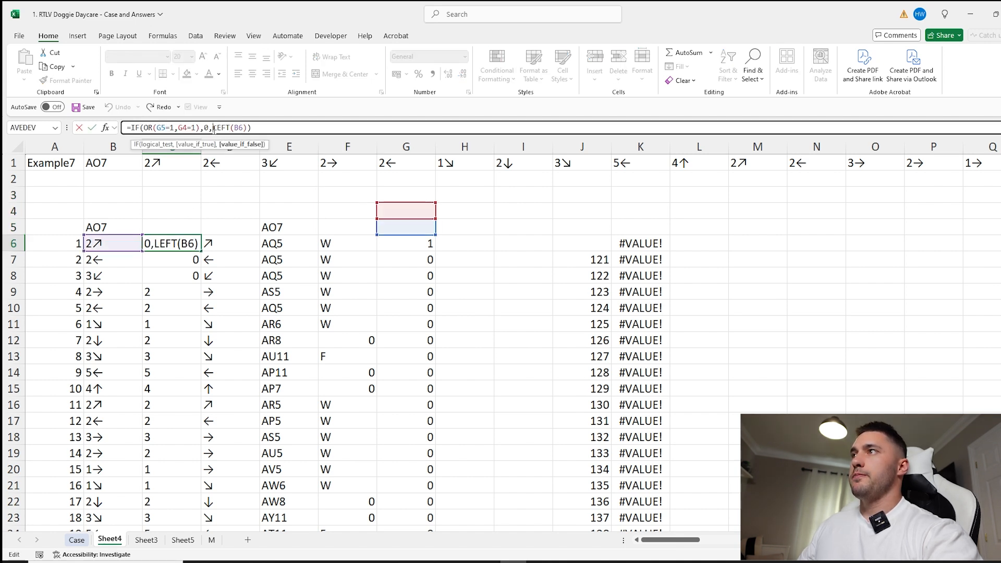
{"action": "type", "text": "IF("}
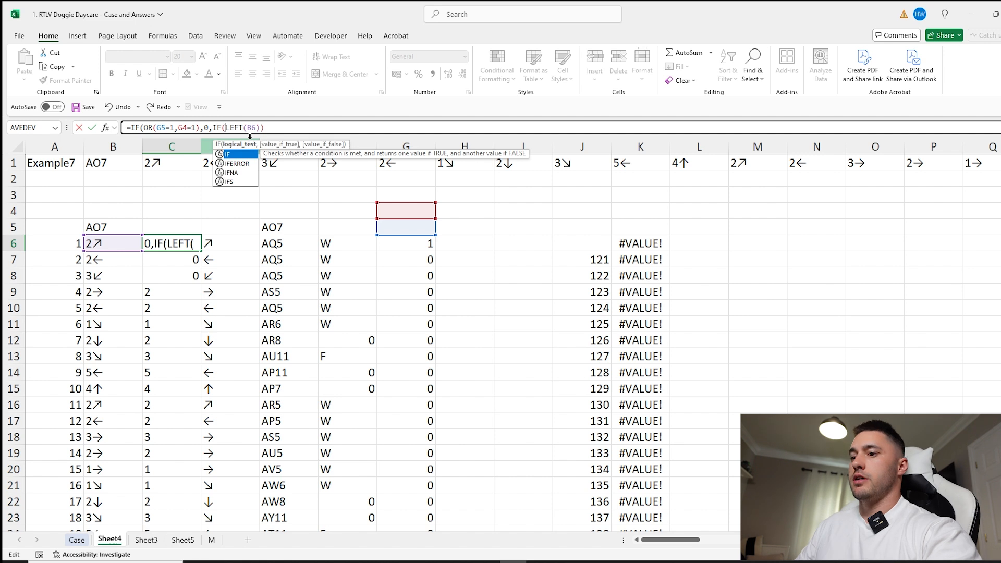
{"action": "type", "text": "OR("}
{"action": "left_click", "coordinate": [350, 224]}
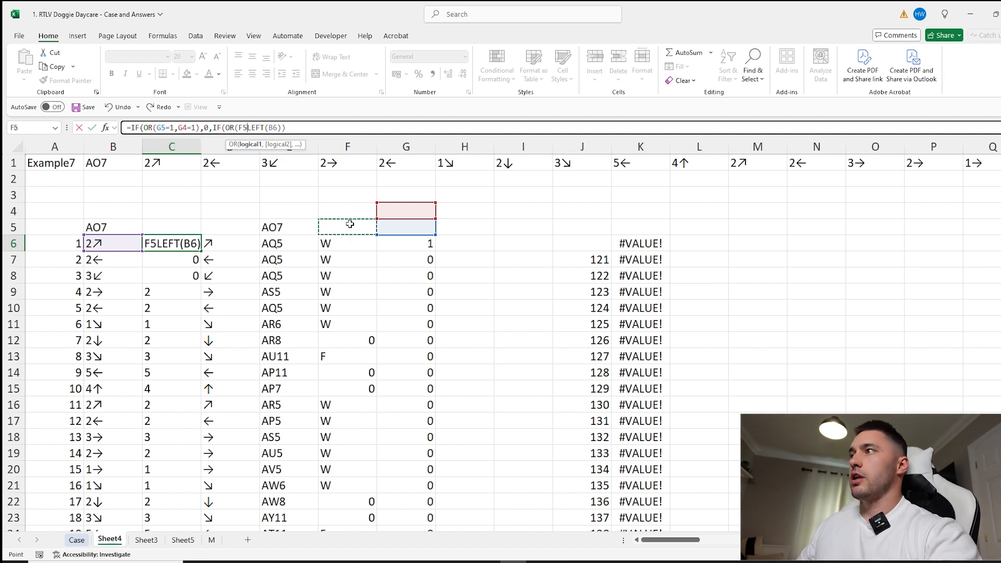
{"action": "type", "text": "=\"F\","}
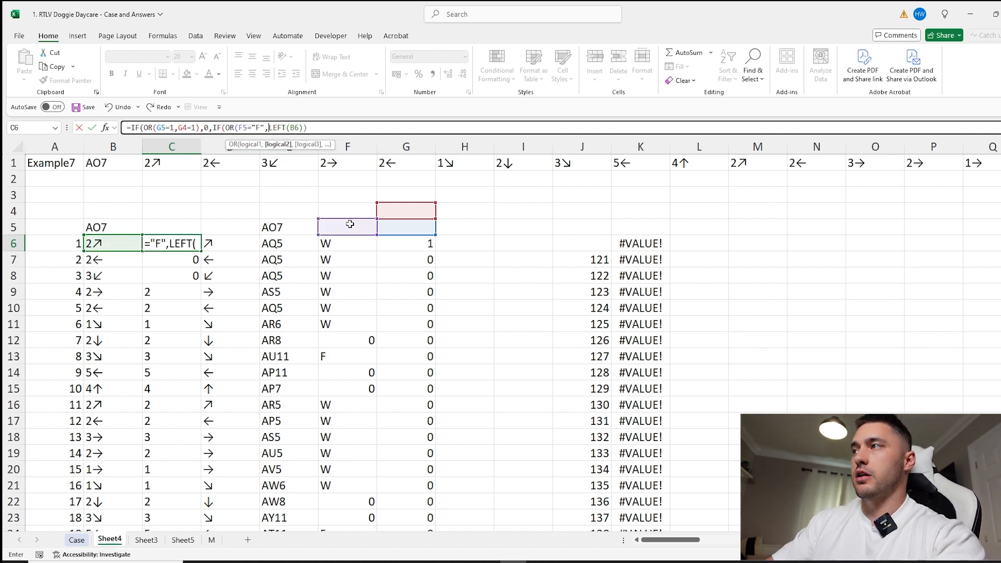
{"action": "left_click", "coordinate": [350, 207]}
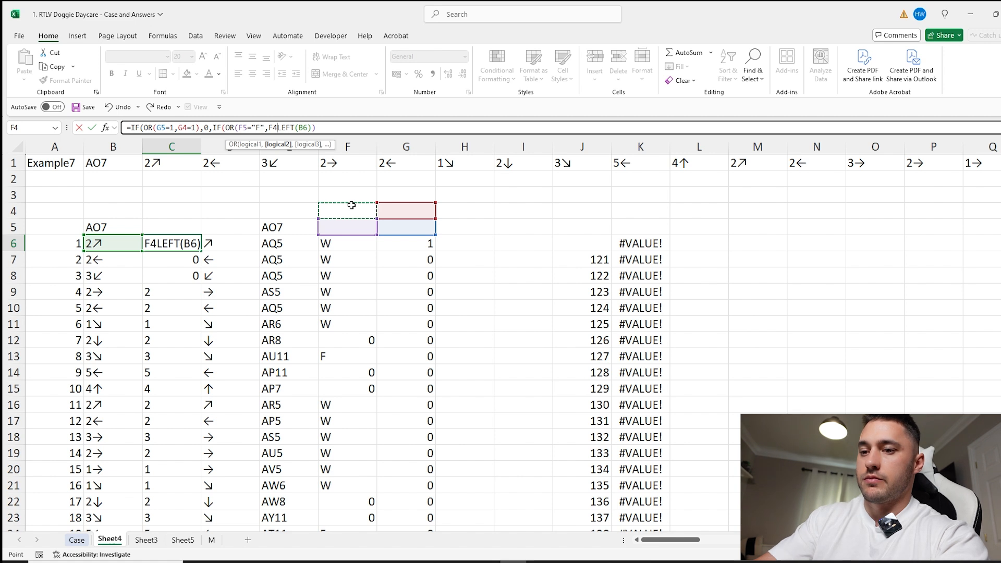
{"action": "type", "text": "\"F\","}
{"action": "left_click", "coordinate": [355, 194]}
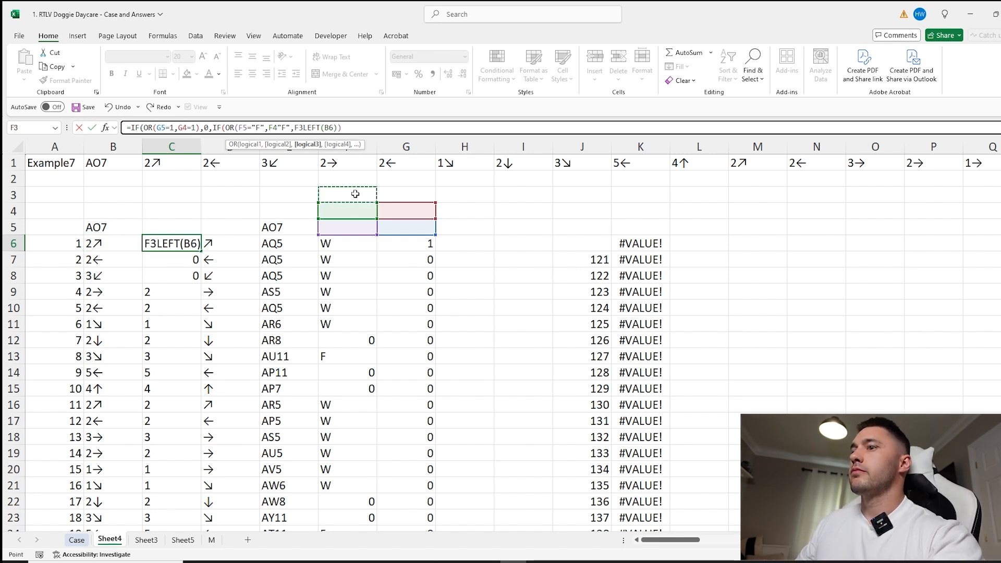
{"action": "type", "text": "=\"F\""}
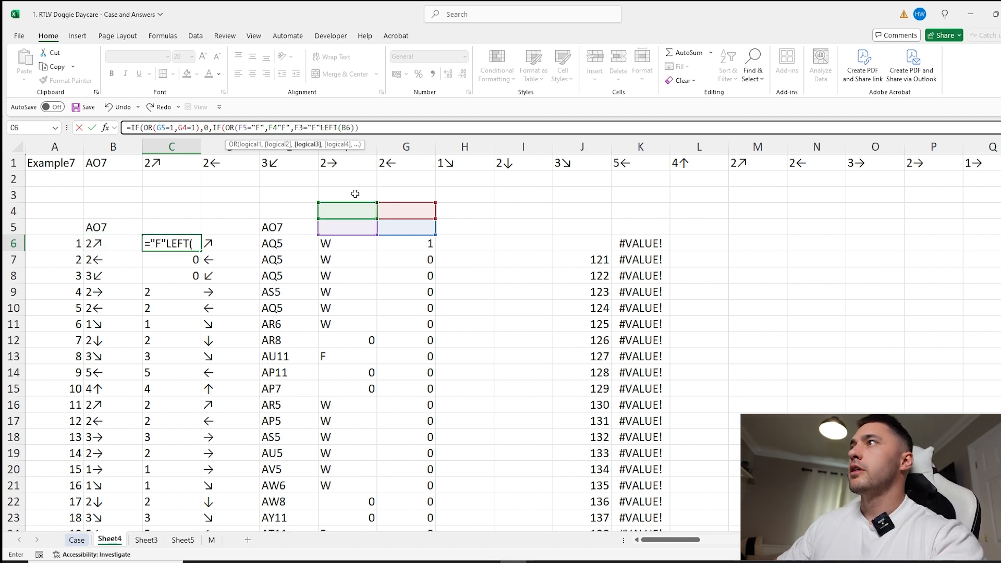
{"action": "left_click", "coordinate": [279, 127]}
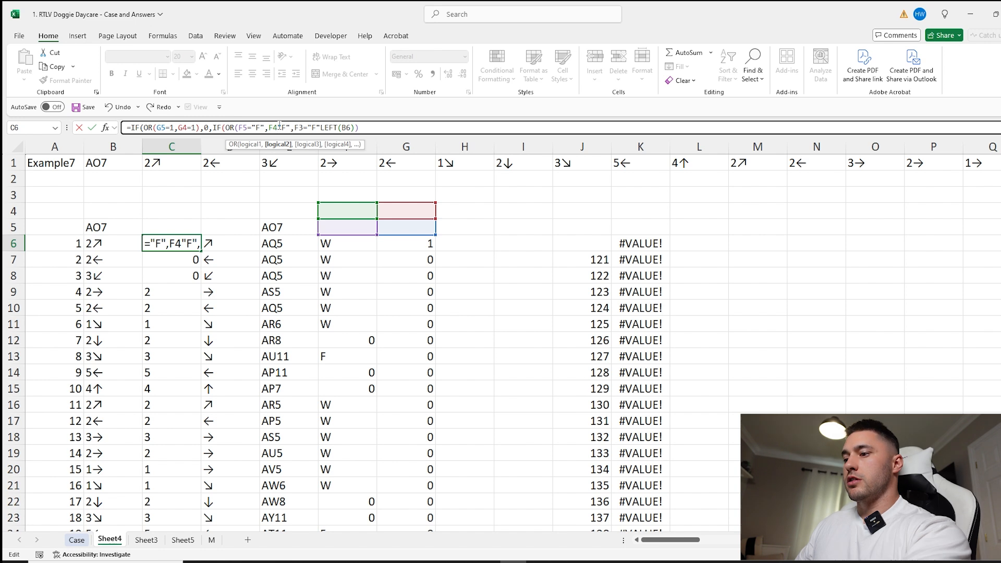
{"action": "type", "text": "=1"}
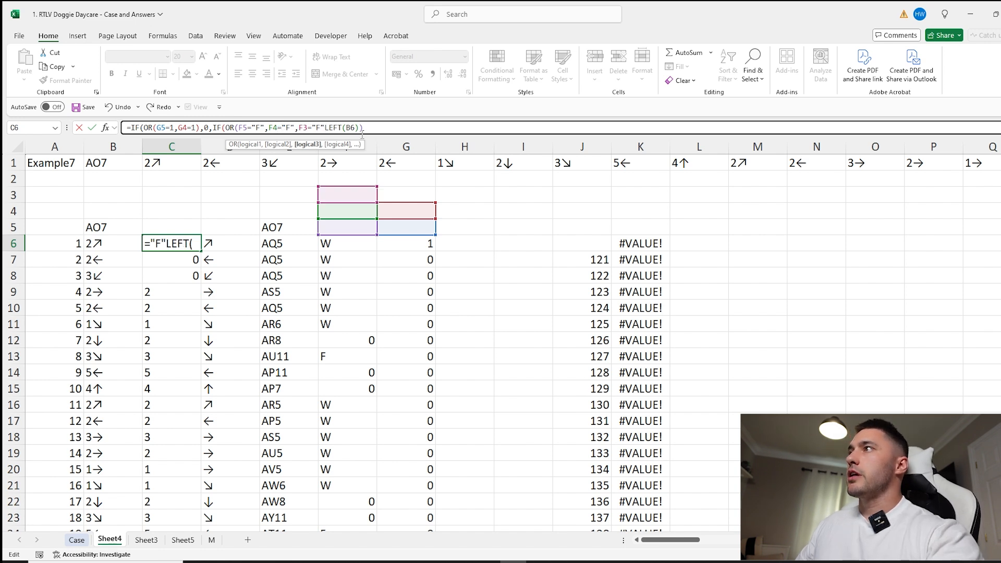
Complete the nested IF in C6 with 2*LEFT(B6) when food was eaten and LEFT(B6) otherwise, and enter the formula
{"action": "type", "text": "),0"}
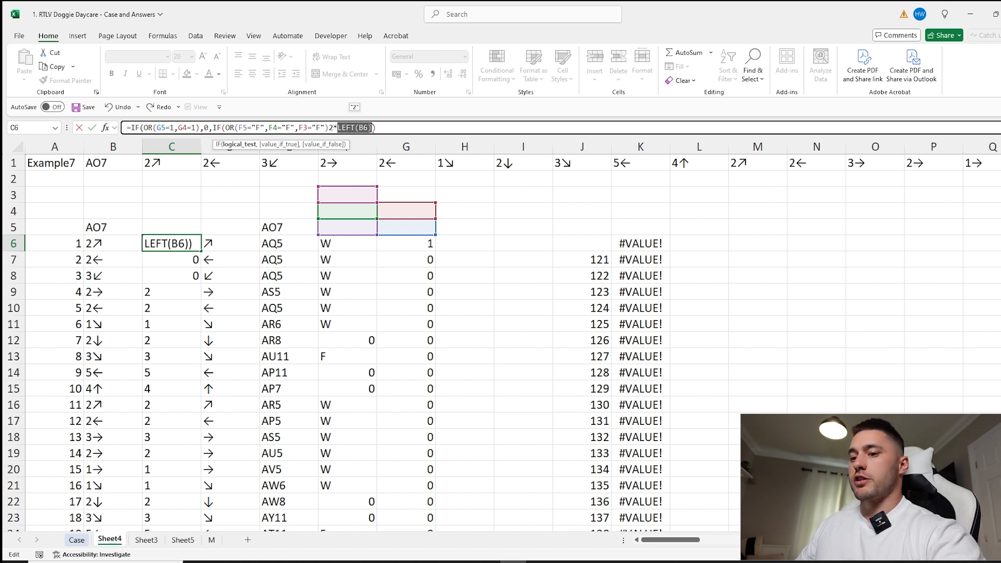
{"action": "type", "text": ",LEFT(B6"}
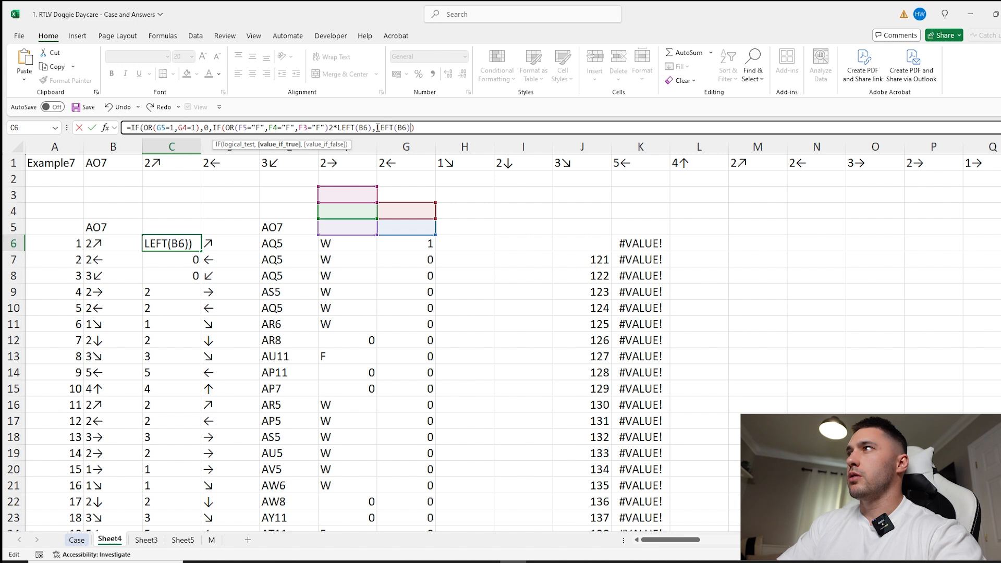
{"action": "key", "text": "BackSpace"}
{"action": "key", "text": "BackSpace"}
{"action": "key", "text": "BackSpace"}
{"action": "key", "text": "BackSpace"}
{"action": "key", "text": "BackSpace"}
{"action": "key", "text": "BackSpace"}
{"action": "key", "text": "BackSpace"}
{"action": "key", "text": "BackSpace"}
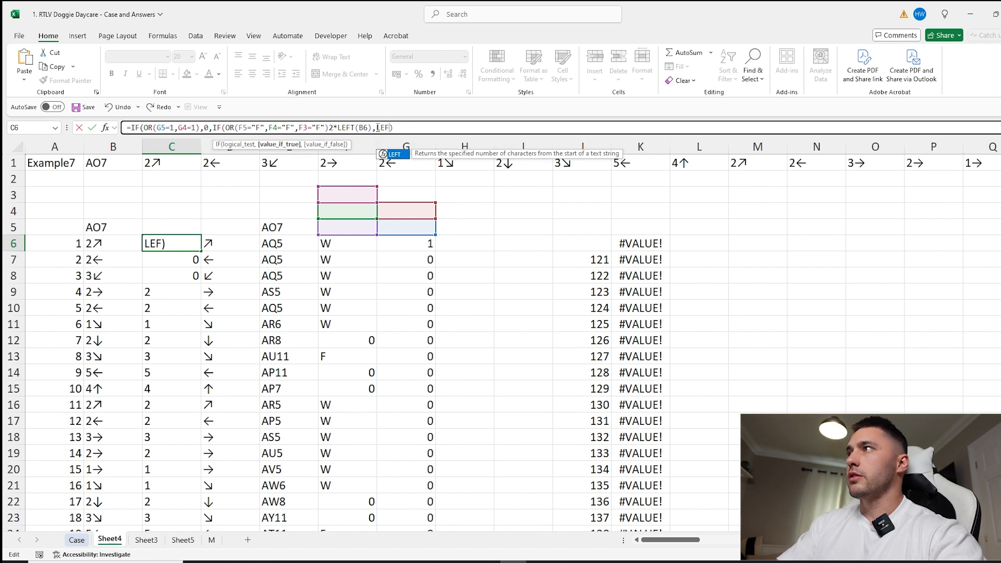
{"action": "left_click", "coordinate": [251, 128]}
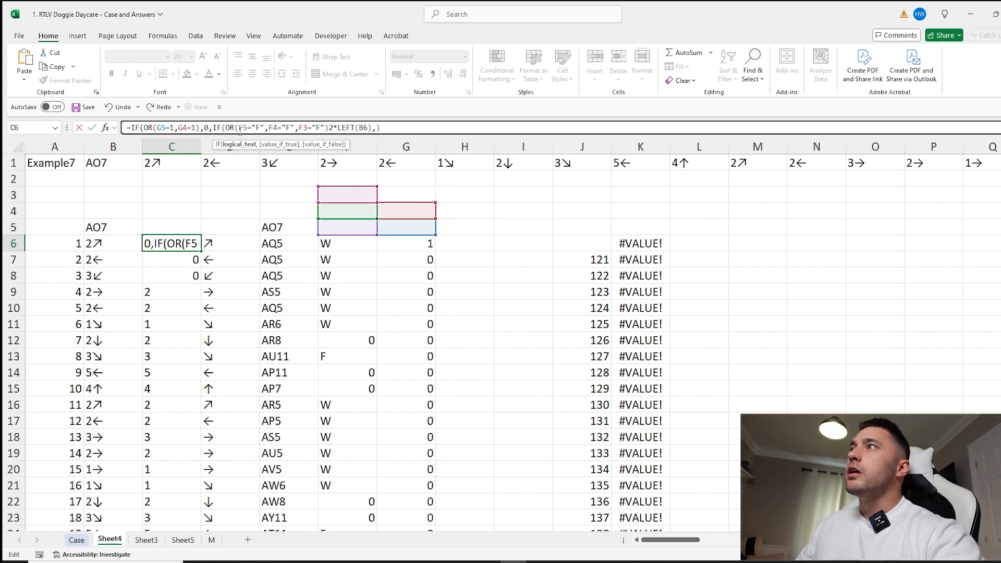
{"action": "left_click", "coordinate": [329, 127]}
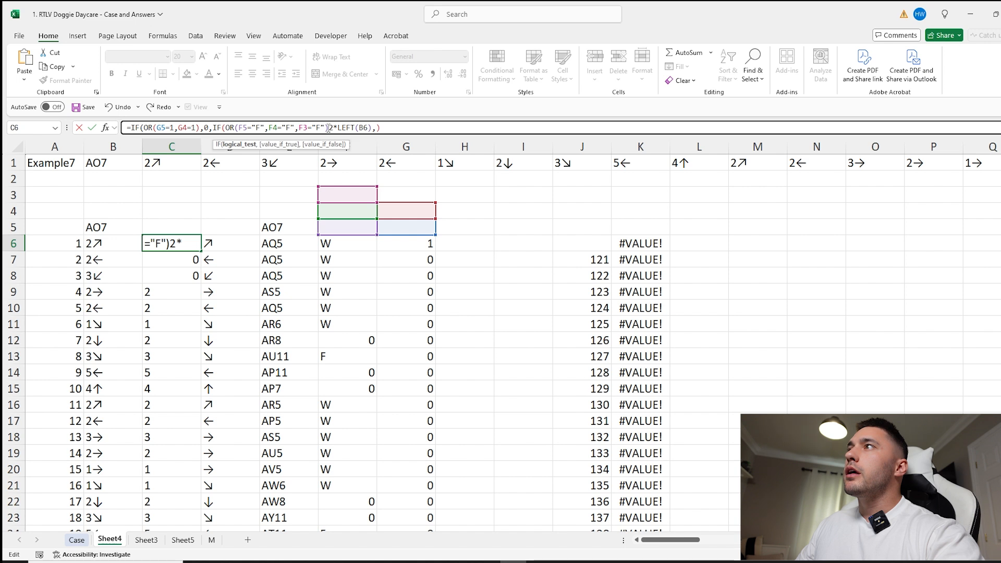
{"action": "type", "text": ","}
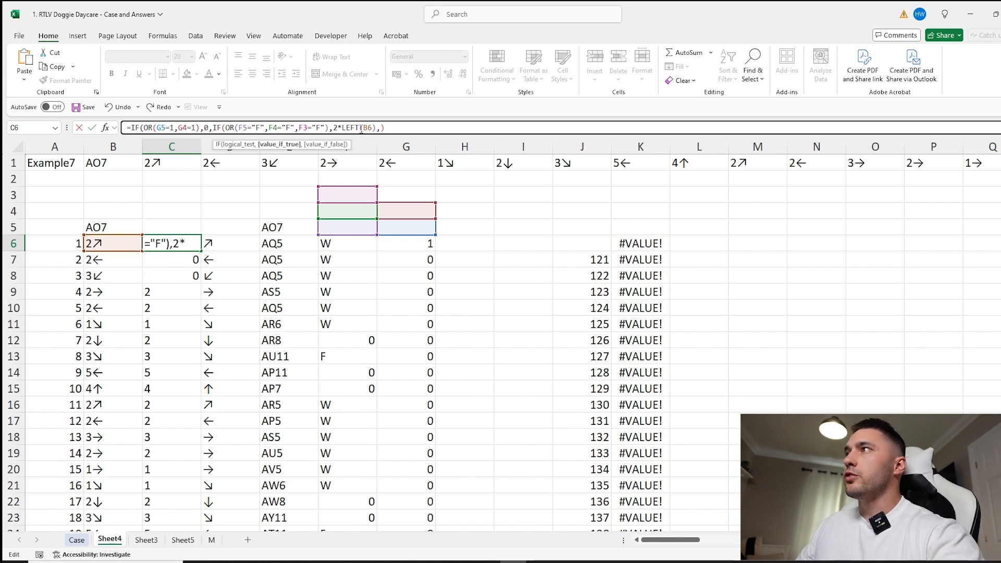
{"action": "left_click", "coordinate": [381, 128]}
{"action": "type", "text": "LEFT(B6)"}
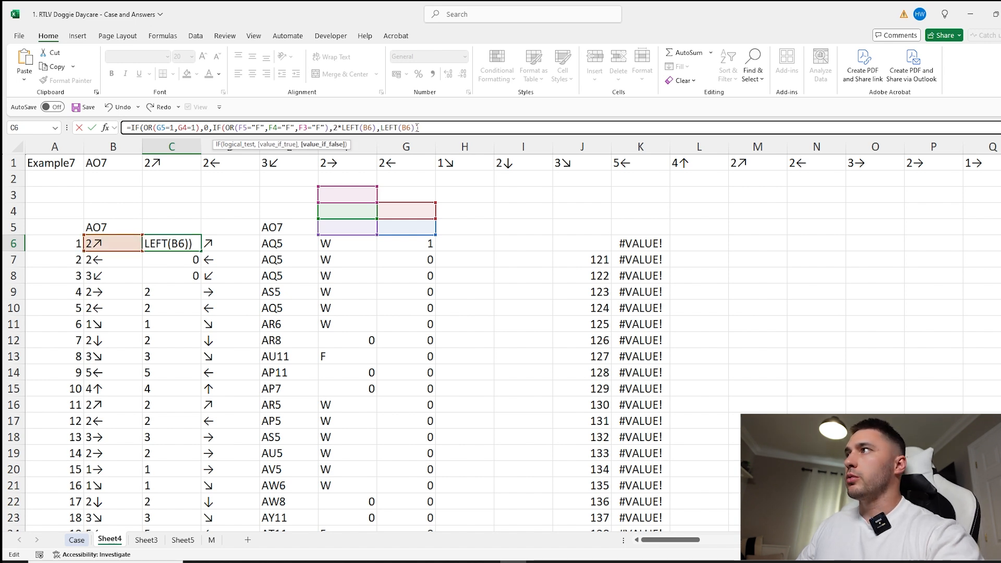
{"action": "key", "text": "Return"}
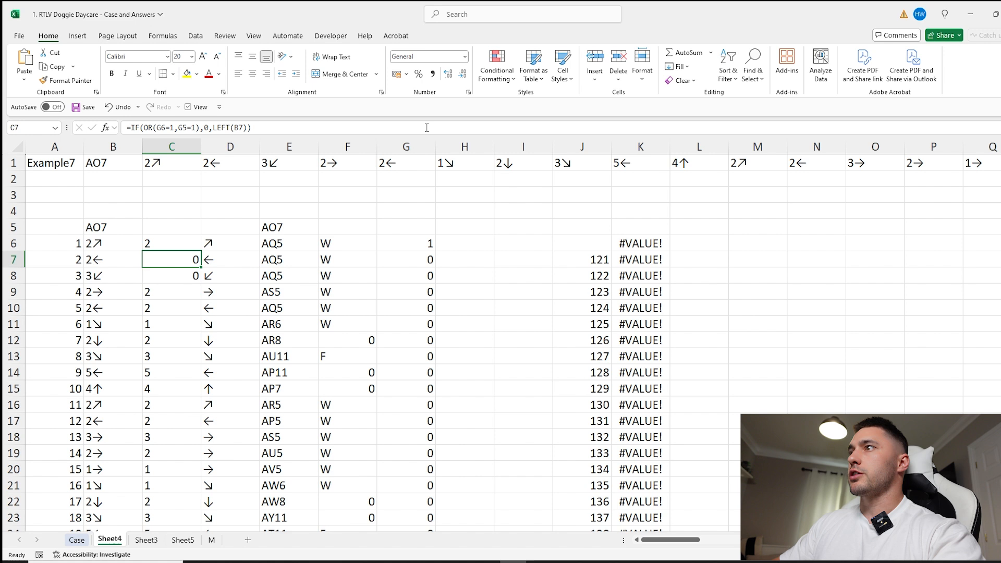
Fill the doubled-distance formula from C6 down the column and check the three moves after food in C14:C16
{"action": "left_click", "coordinate": [187, 241]}
{"action": "double_click", "coordinate": [202, 252]}
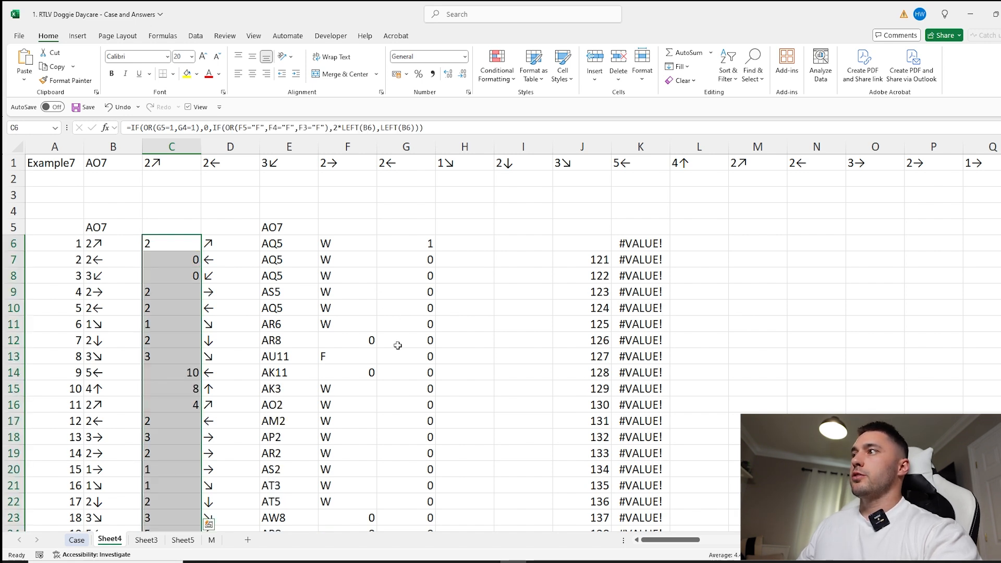
{"action": "scroll", "coordinate": [398, 345], "scroll_direction": "down", "scroll_amount": 2}
{"action": "left_click", "coordinate": [350, 289]}
{"action": "left_click_drag", "start_coordinate": [187, 309], "coordinate": [188, 336]}
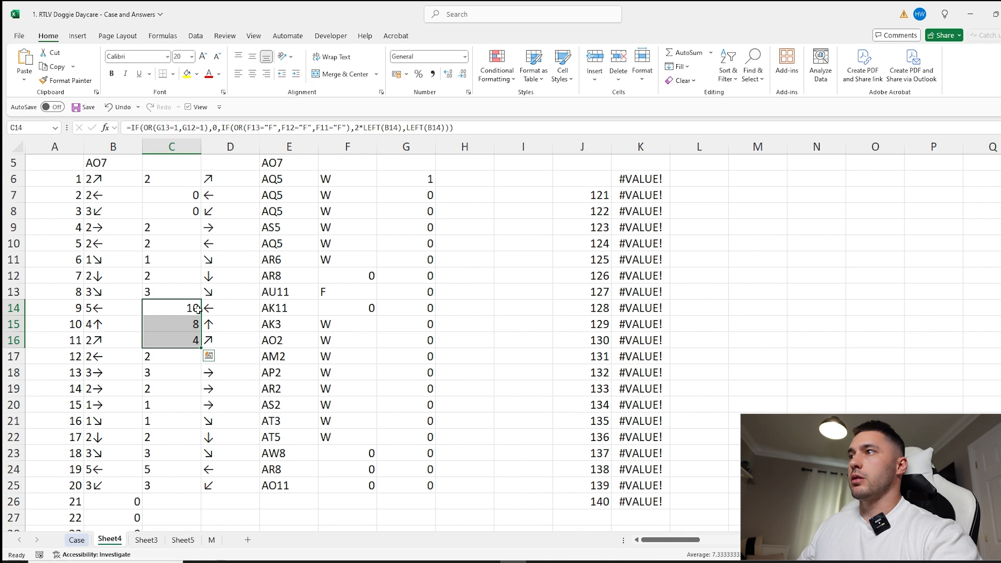
Extend the formulas in C25:G25 down through the additional turns after turn 20
{"action": "scroll", "coordinate": [188, 313], "scroll_direction": "down", "scroll_amount": 4}
{"action": "left_click_drag", "start_coordinate": [182, 293], "coordinate": [434, 300]}
{"action": "double_click", "coordinate": [434, 300]}
{"action": "scroll", "coordinate": [400, 350], "scroll_direction": "up", "scroll_amount": 6}
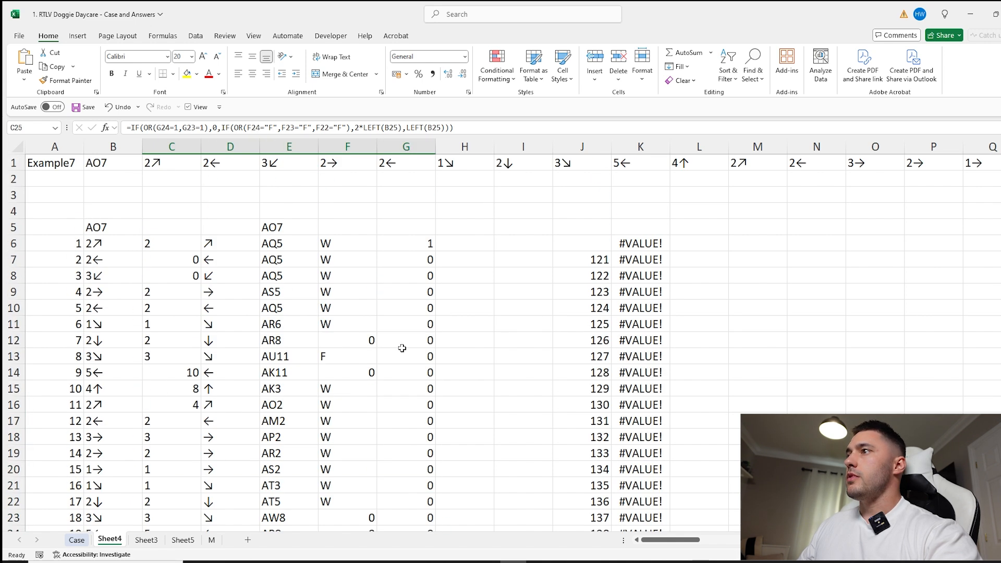
{"action": "scroll", "coordinate": [402, 347], "scroll_direction": "down", "scroll_amount": 4}
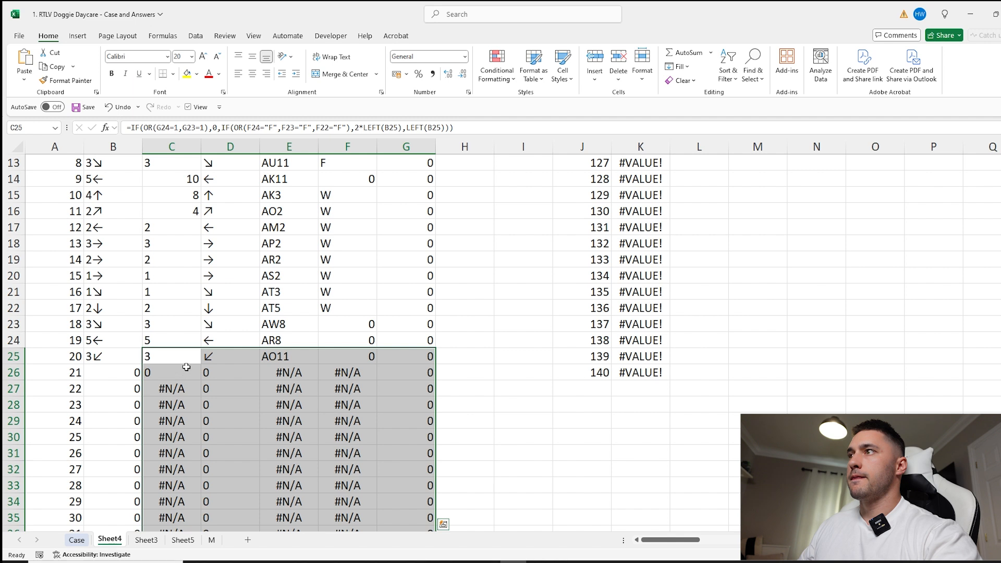
Review the distance formula in C6 and the MoveOnMap formula in E6, and examine the rows beyond turn 20
{"action": "scroll", "coordinate": [179, 381], "scroll_direction": "up", "scroll_amount": 4}
{"action": "left_click", "coordinate": [166, 243]}
{"action": "left_click", "coordinate": [166, 223]}
{"action": "left_click", "coordinate": [157, 243]}
{"action": "left_click", "coordinate": [211, 246]}
{"action": "left_click", "coordinate": [176, 242]}
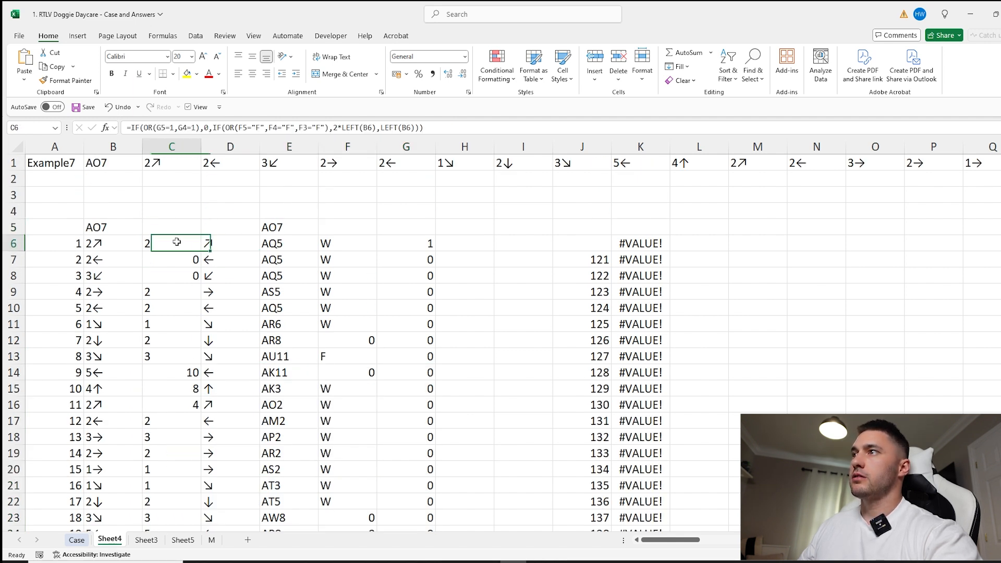
{"action": "left_click", "coordinate": [291, 248]}
{"action": "scroll", "coordinate": [266, 263], "scroll_direction": "down", "scroll_amount": 5}
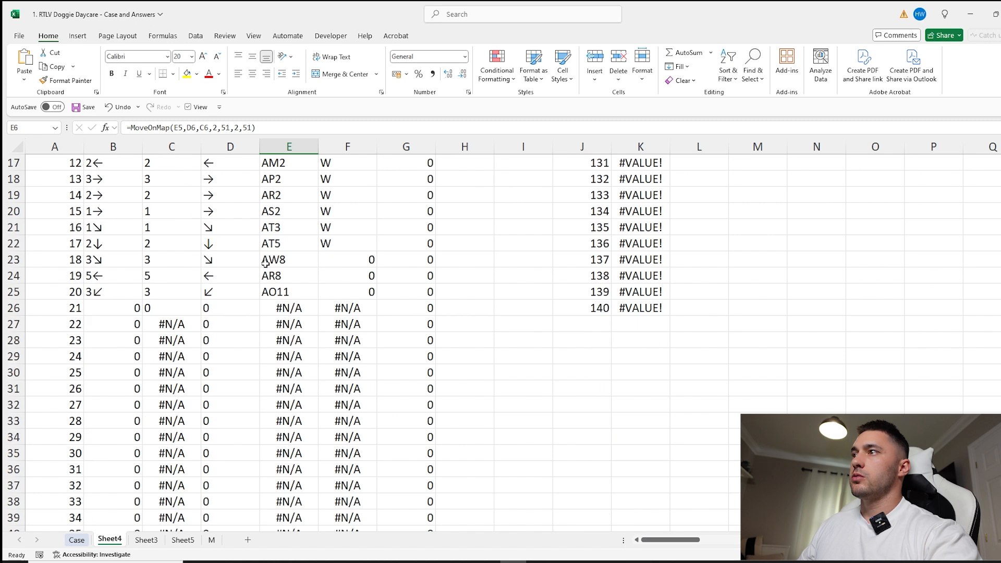
Check the TOCOL formula in B5, change the game name in A1 to Example8, and check the turn rows down to the end
{"action": "left_click", "coordinate": [118, 309]}
{"action": "scroll", "coordinate": [118, 309], "scroll_direction": "up", "scroll_amount": 5}
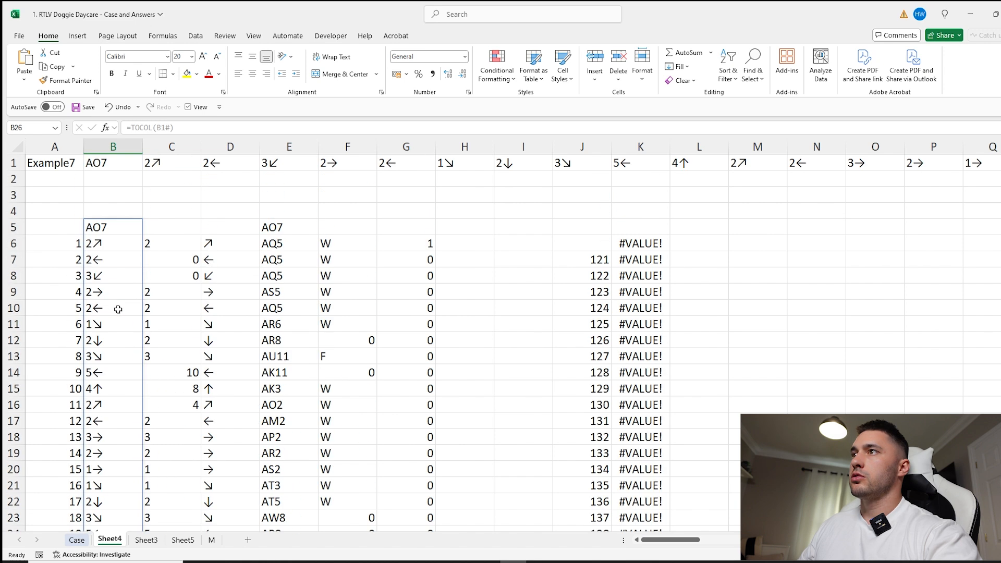
{"action": "left_click", "coordinate": [118, 230]}
{"action": "key", "text": "F2"}
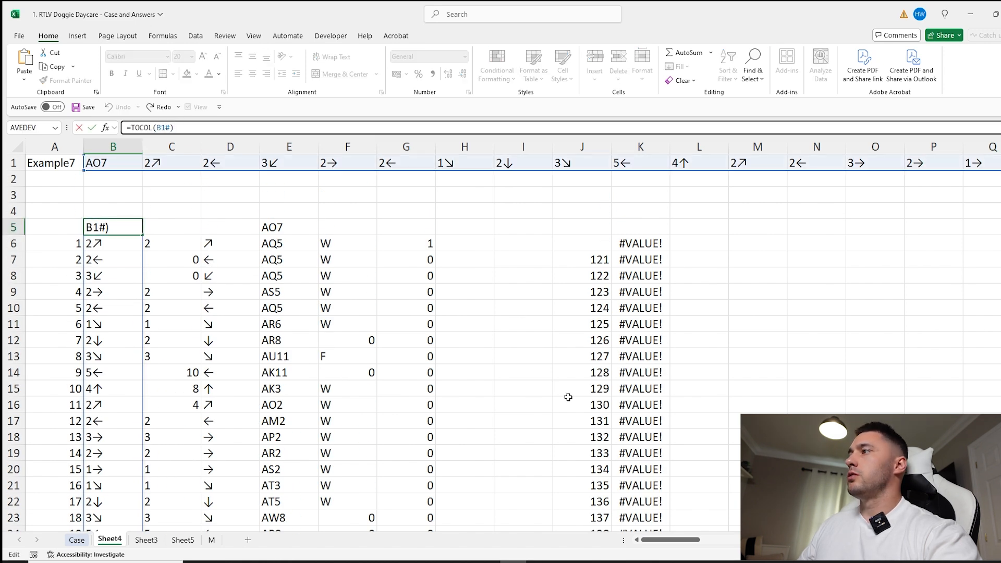
{"action": "key", "text": "Escape"}
{"action": "left_click", "coordinate": [63, 159]}
{"action": "left_click", "coordinate": [207, 123]}
{"action": "key", "text": "BackSpace"}
{"action": "type", "text": "8"}
{"action": "key", "text": "Return"}
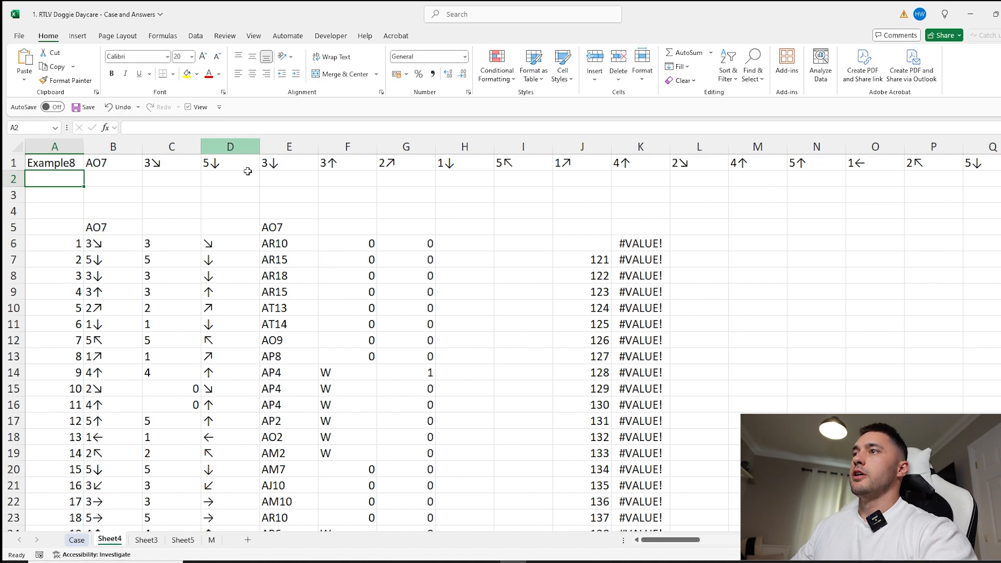
{"action": "scroll", "coordinate": [284, 355], "scroll_direction": "down", "scroll_amount": 20}
{"action": "scroll", "coordinate": [670, 313], "scroll_direction": "up", "scroll_amount": 20}
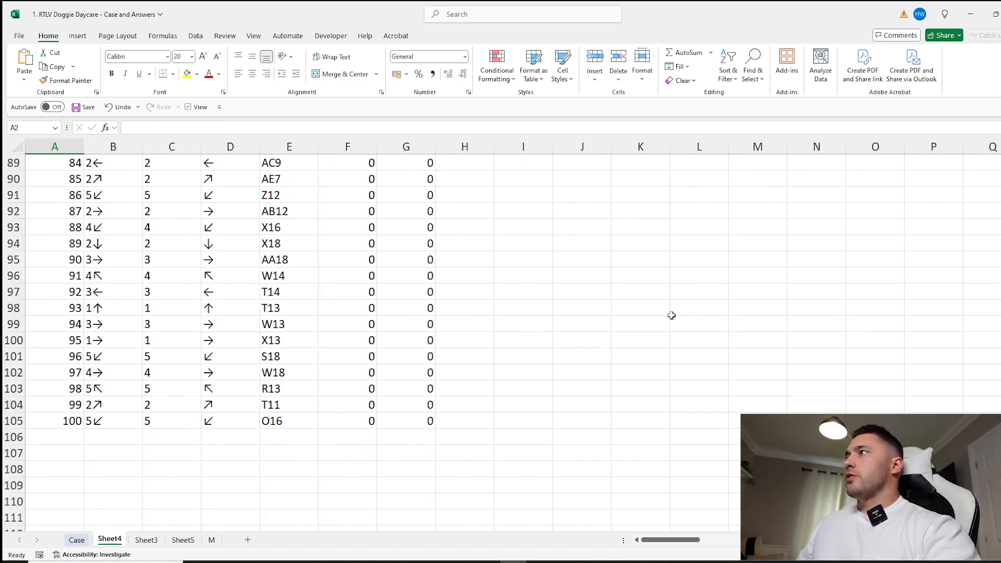
Copy game numbers 141 to 160 from B293:B312 of the Case sheet into Sheet4 starting at J7
{"action": "left_click", "coordinate": [81, 540]}
{"action": "left_click", "coordinate": [64, 383]}
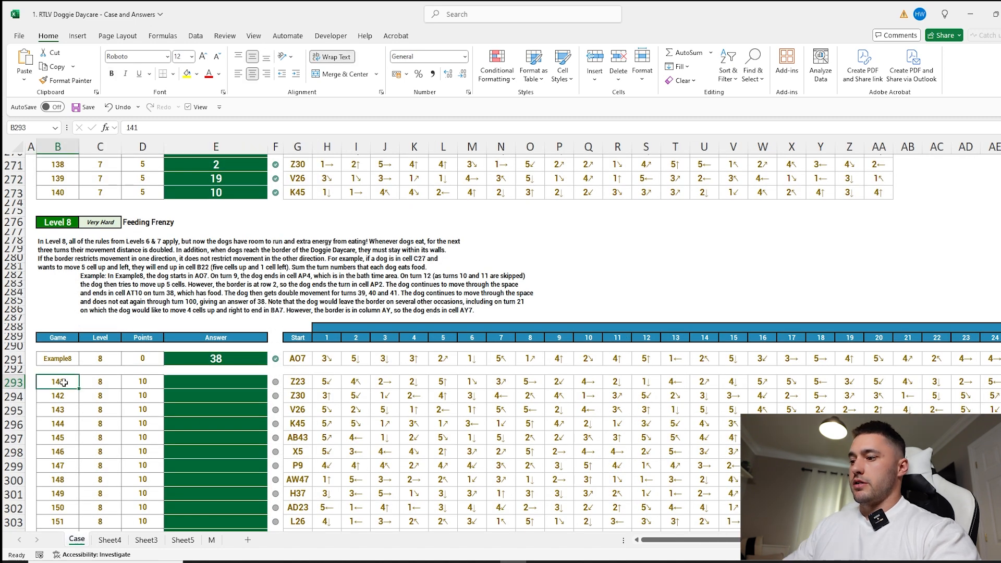
{"action": "key", "text": "ctrl+shift+Down"}
{"action": "key", "text": "ctrl+c"}
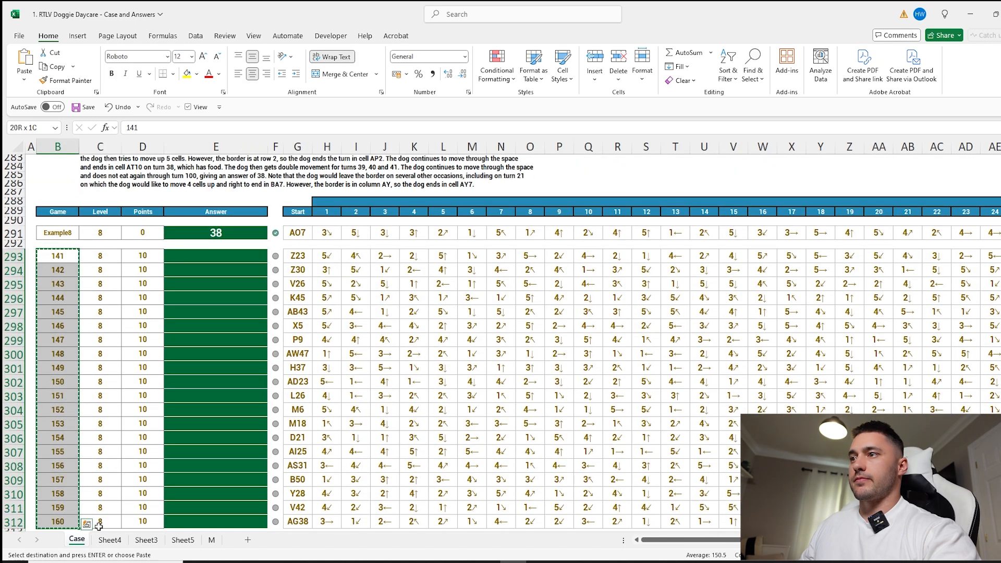
{"action": "key", "text": "ctrl+Page_Down"}
{"action": "left_click", "coordinate": [587, 260]}
{"action": "key", "text": "ctrl+v"}
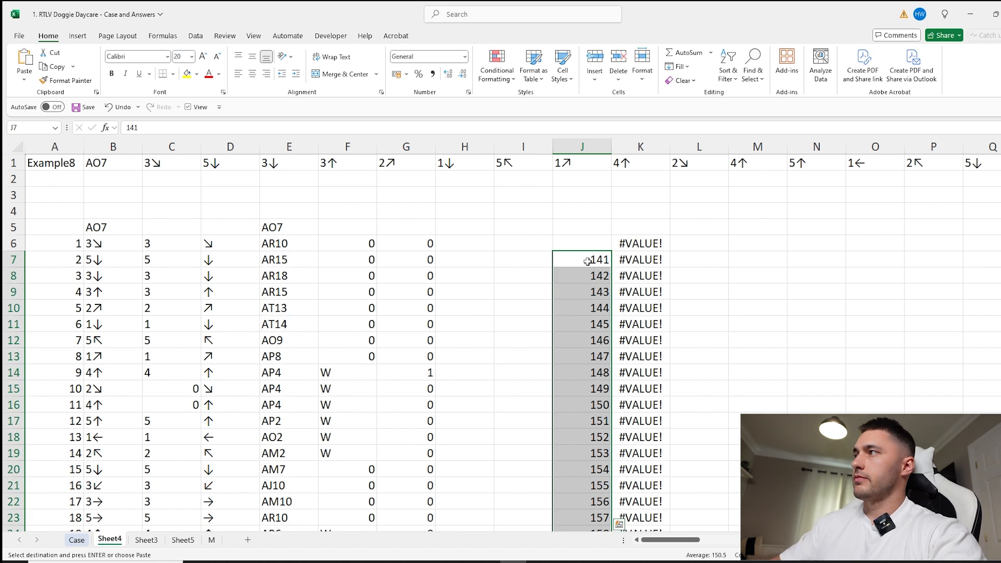
Extend the criteria range of the SUMIFS formula in K6 to F6:F105
{"action": "left_click", "coordinate": [644, 242]}
{"action": "left_click", "coordinate": [368, 131]}
{"action": "left_click", "coordinate": [175, 129]}
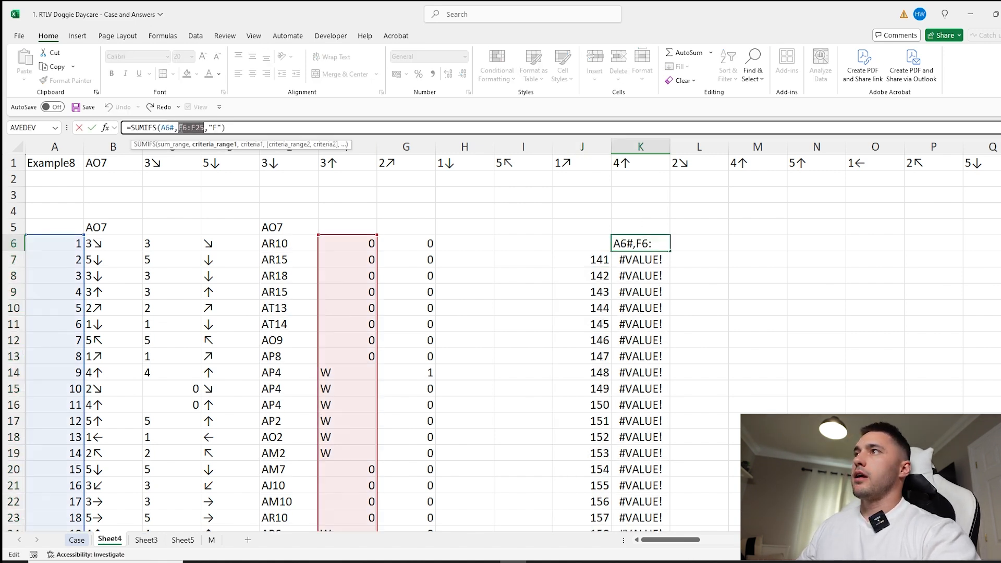
{"action": "left_click", "coordinate": [339, 243]}
{"action": "key", "text": "ctrl+shift+Down"}
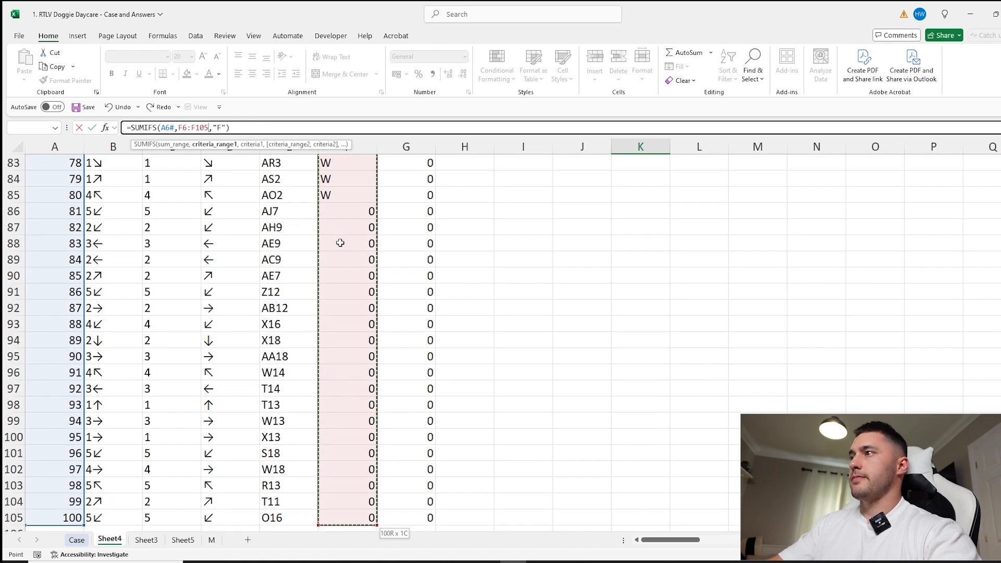
{"action": "key", "text": "Return"}
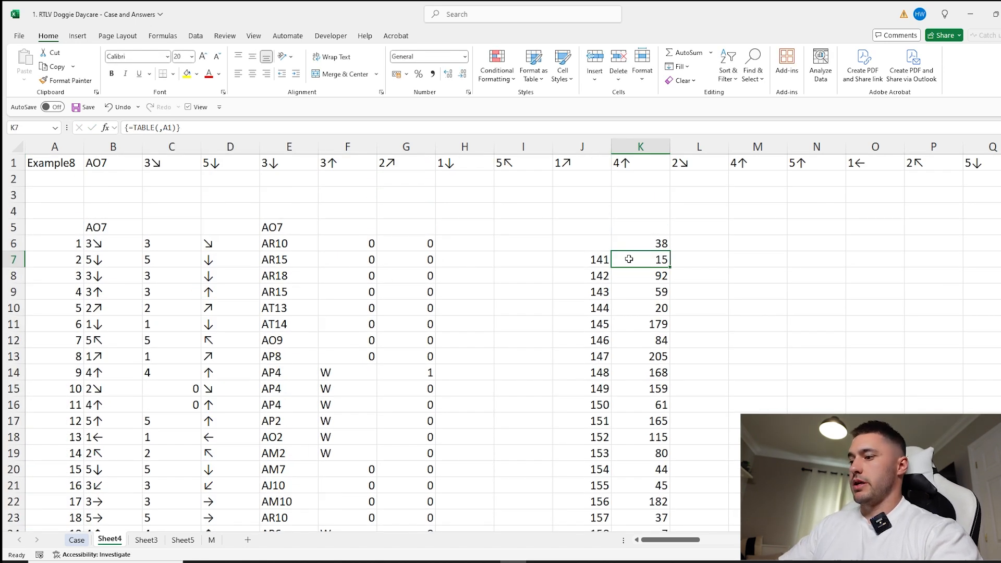
Copy the results from K7:K26 into the Level 8 answer cells on the Case sheet, starting at E293
{"action": "key", "text": "ctrl+shift+Down"}
{"action": "key", "text": "ctrl+c"}
{"action": "key", "text": "ctrl+Page_Up"}
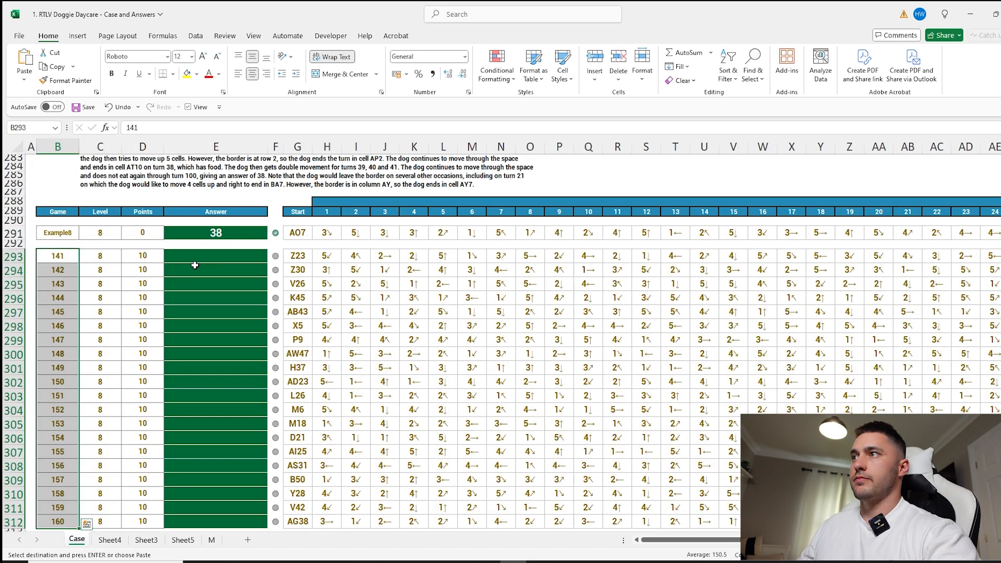
{"action": "left_click", "coordinate": [216, 256]}
{"action": "key", "text": "ctrl+v"}
Read the Bonus 5 question on the Case sheet and examine the turn positions in column E of Sheet4
{"action": "scroll", "coordinate": [216, 256], "scroll_direction": "down", "scroll_amount": 4}
{"action": "scroll", "coordinate": [215, 256], "scroll_direction": "up", "scroll_amount": 11}
{"action": "scroll", "coordinate": [464, 343], "scroll_direction": "up", "scroll_amount": 9}
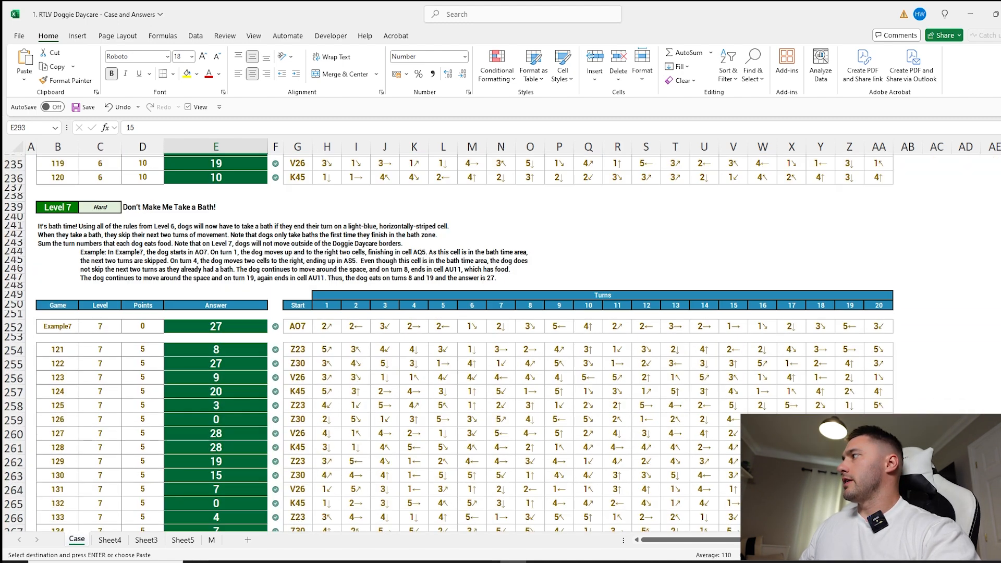
{"action": "scroll", "coordinate": [997, 173], "scroll_direction": "up", "scroll_amount": 20}
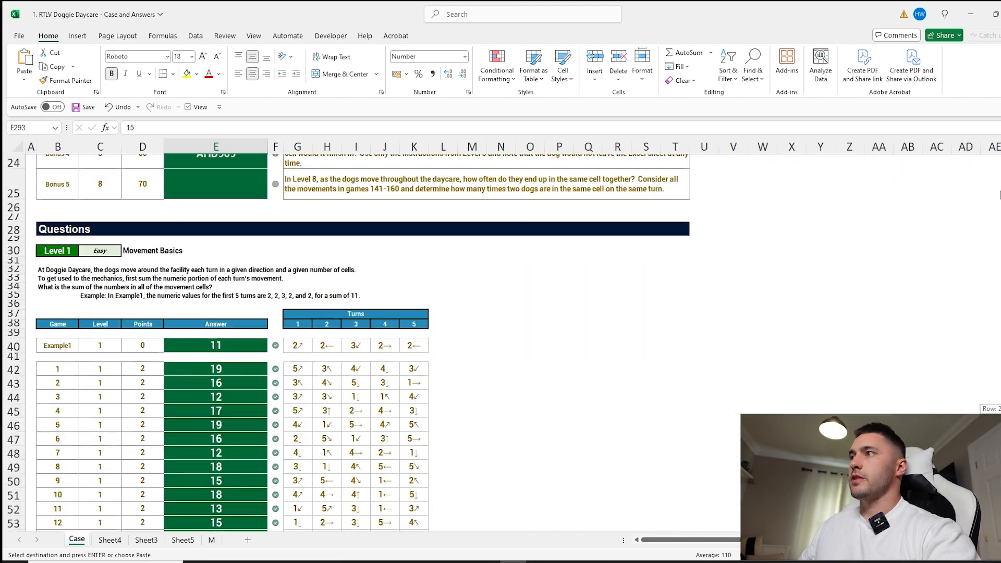
{"action": "left_click", "coordinate": [246, 417]}
{"action": "left_click", "coordinate": [383, 425]}
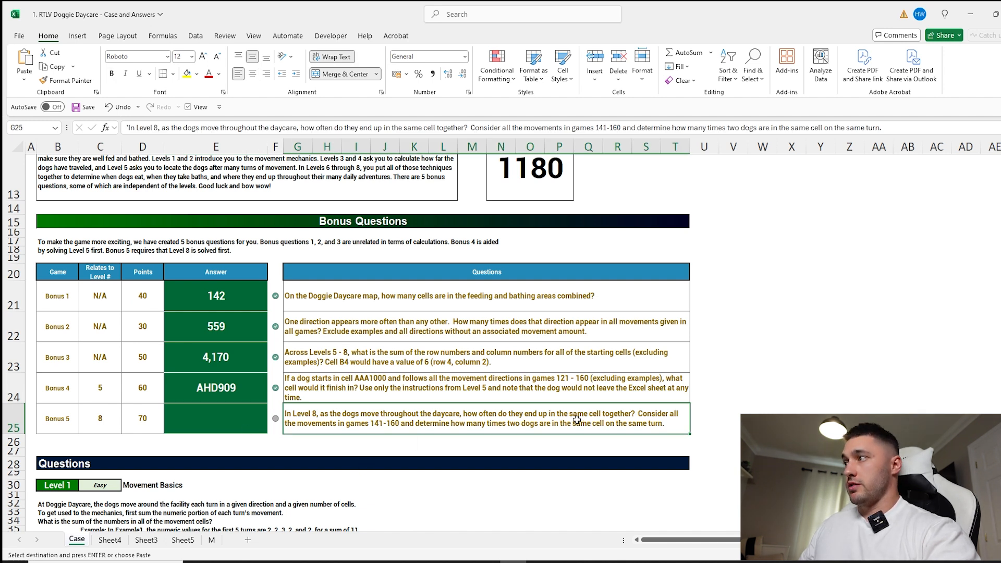
{"action": "left_click", "coordinate": [103, 543]}
{"action": "scroll", "coordinate": [556, 283], "scroll_direction": "up", "scroll_amount": 1}
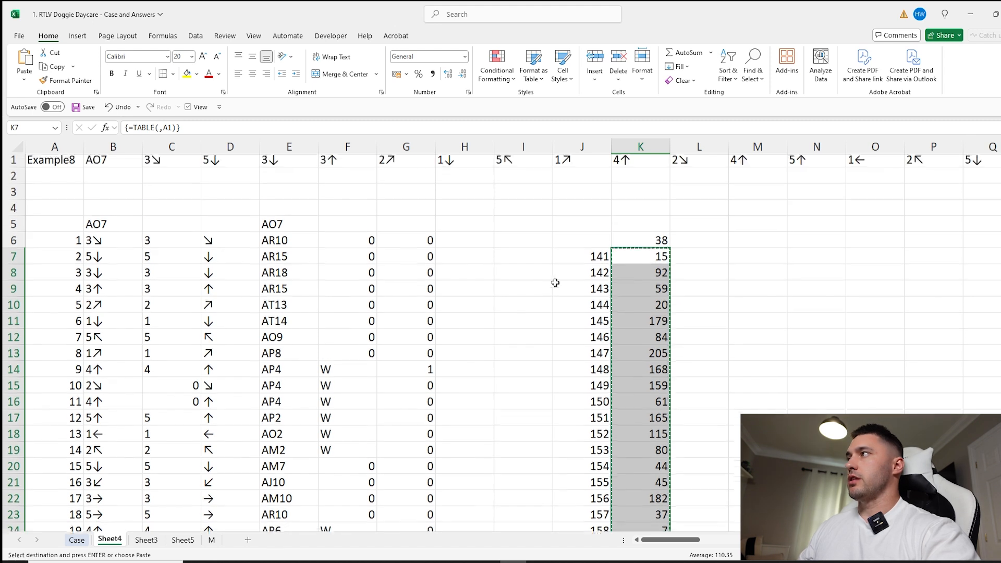
{"action": "scroll", "coordinate": [660, 315], "scroll_direction": "down", "scroll_amount": 5}
{"action": "key", "text": "Up"}
{"action": "key", "text": "Up"}
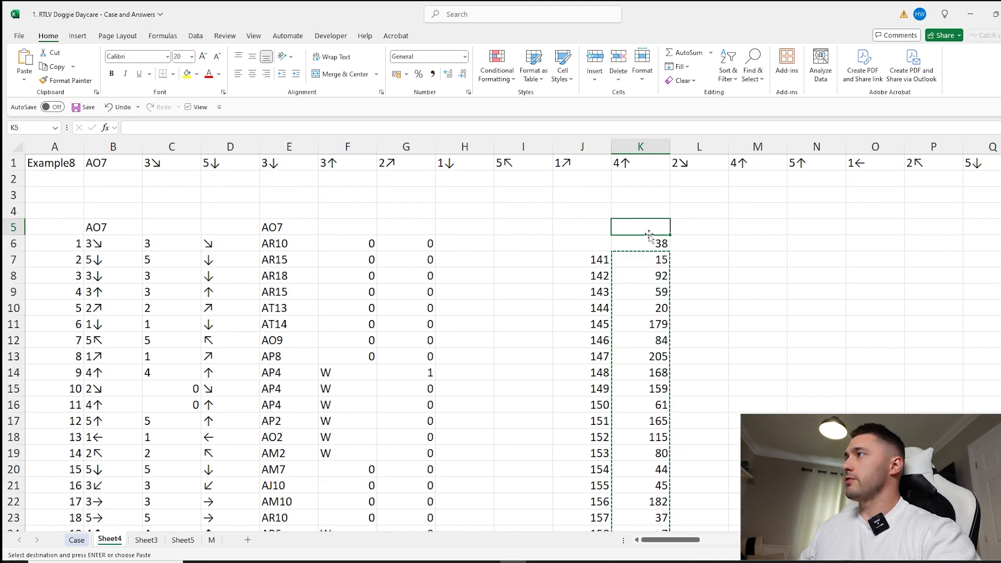
{"action": "left_click_drag", "start_coordinate": [646, 226], "coordinate": [641, 238]}
{"action": "left_click_drag", "start_coordinate": [282, 235], "coordinate": [317, 510]}
{"action": "scroll", "coordinate": [309, 340], "scroll_direction": "up", "scroll_amount": 20}
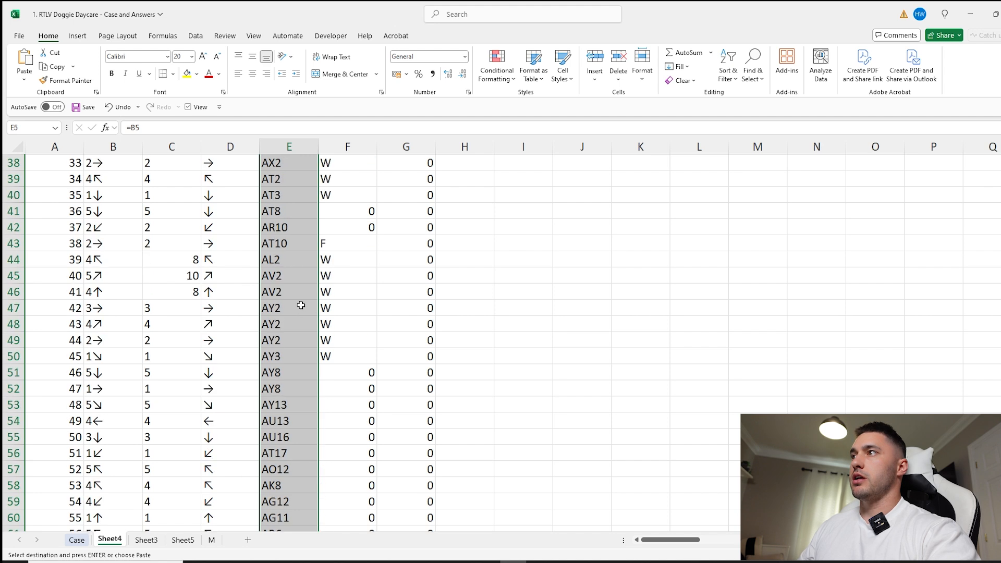
Replace the formula in K6 with TRANSPOSE(E6:E105) to lay the turn positions out across the row
{"action": "left_click", "coordinate": [651, 228]}
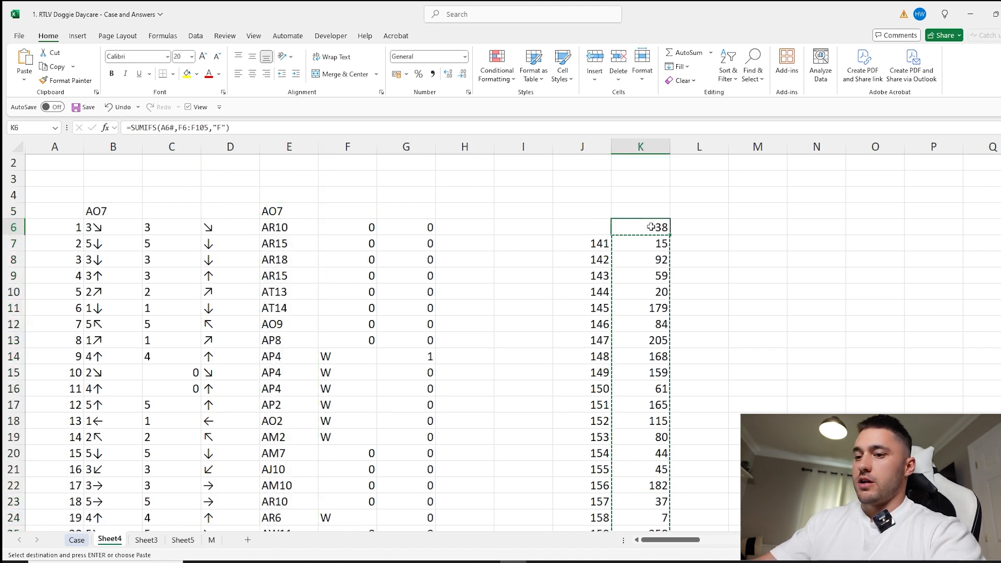
{"action": "type", "text": "=tr"}
{"action": "key", "text": "Down"}
{"action": "key", "text": "Tab"}
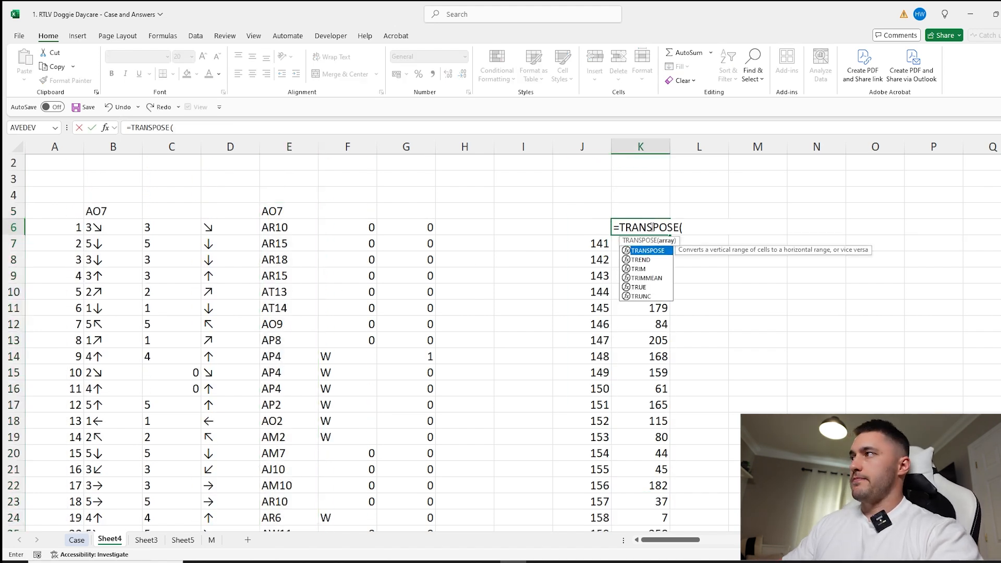
{"action": "left_click", "coordinate": [286, 230]}
{"action": "left_click_drag", "start_coordinate": [285, 230], "coordinate": [271, 225]}
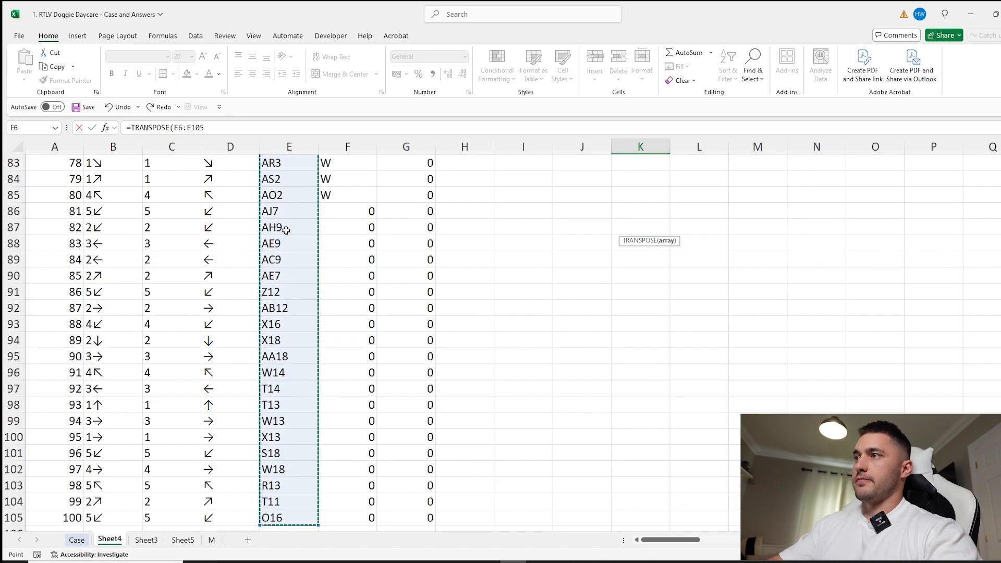
{"action": "key", "text": "Return"}
{"action": "left_click", "coordinate": [641, 246]}
{"action": "left_click", "coordinate": [636, 227]}
{"action": "type", "text": "1"}
{"action": "left_click", "coordinate": [681, 227]}
{"action": "type", "text": "2"}
{"action": "left_click", "coordinate": [738, 230]}
{"action": "left_click_drag", "start_coordinate": [636, 227], "coordinate": [756, 228]}
{"action": "key", "text": "Delete"}
Create a data table from J6 across the transposed positions for games 141 to 160, with A1 as the column input cell
{"action": "left_click_drag", "start_coordinate": [595, 242], "coordinate": [659, 270]}
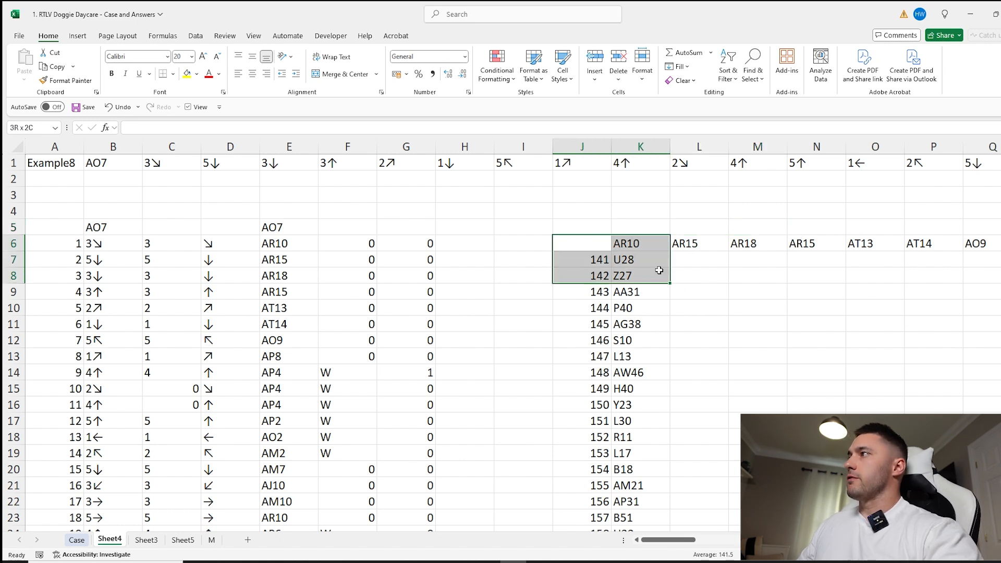
{"action": "key", "text": "ctrl+shift+End"}
{"action": "key", "text": "alt"}
{"action": "key", "text": "a"}
{"action": "key", "text": "w"}
{"action": "key", "text": "t"}
{"action": "key", "text": "Tab"}
{"action": "scroll", "coordinate": [238, 269], "scroll_direction": "up", "scroll_amount": 1}
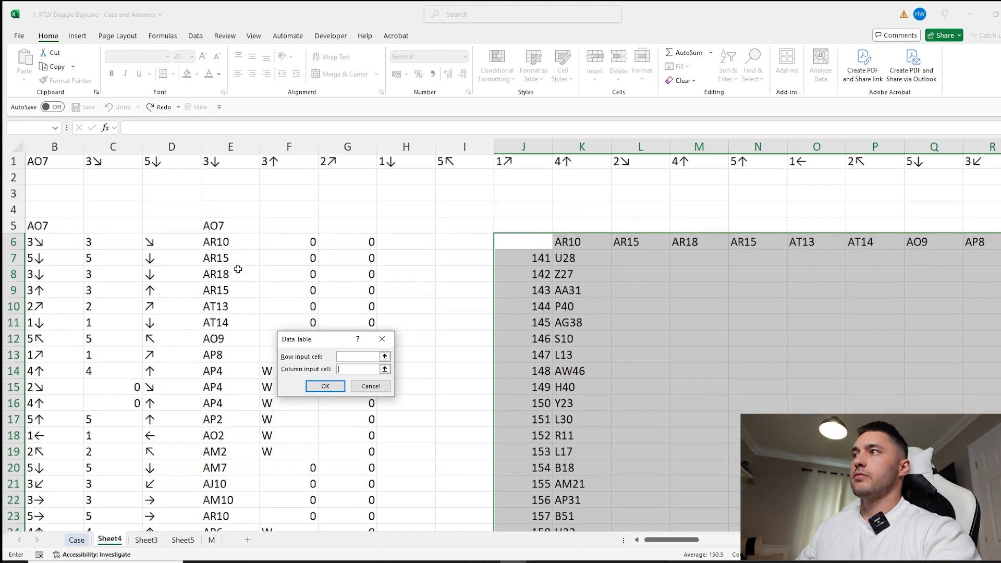
{"action": "scroll", "coordinate": [664, 529], "scroll_direction": "left", "scroll_amount": 1}
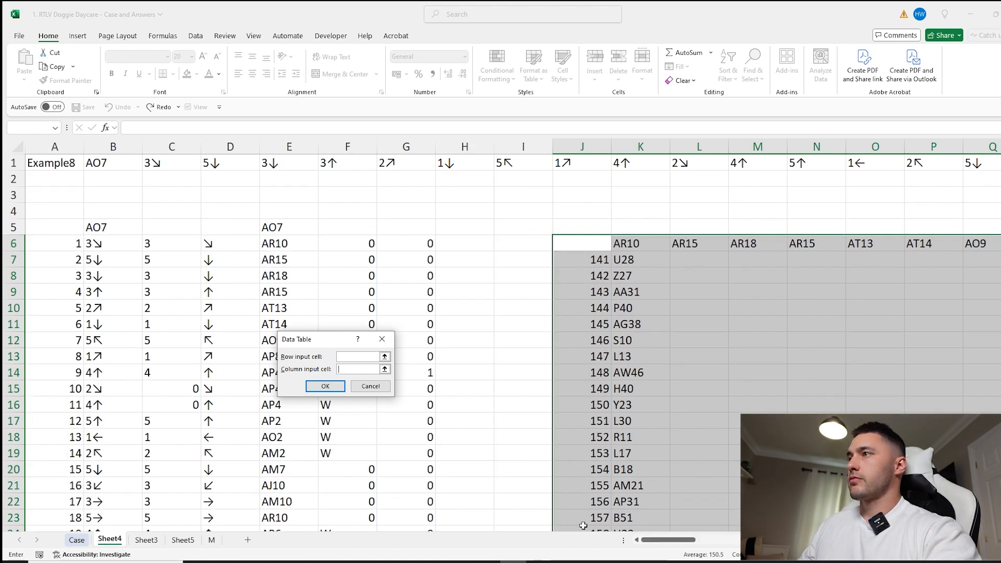
{"action": "key", "text": "Return"}
Examine the dogs' positions in the data table, along the rows of games 141 and 142 and down K7:K26
{"action": "left_click_drag", "start_coordinate": [666, 544], "coordinate": [687, 543]}
{"action": "left_click", "coordinate": [261, 259]}
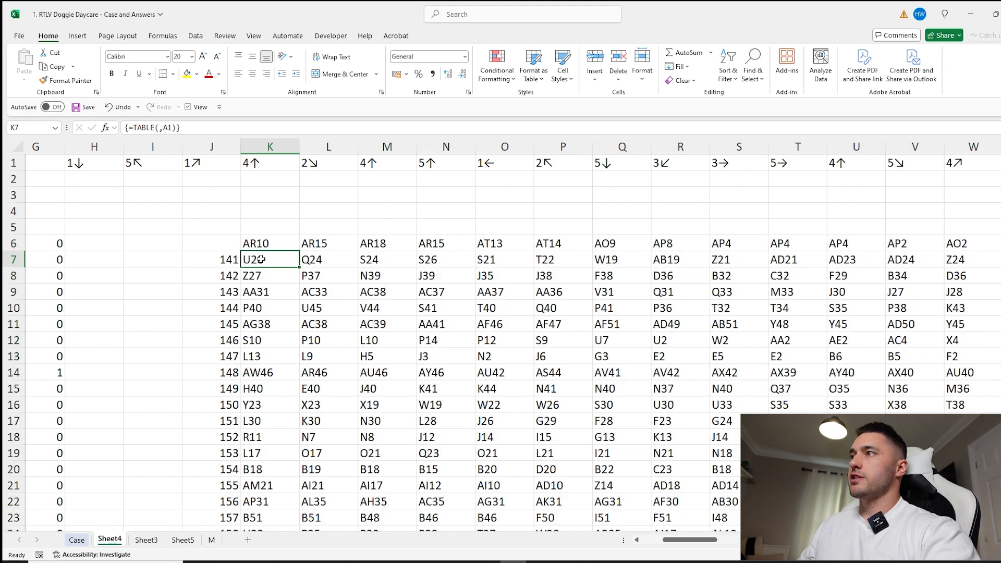
{"action": "left_click_drag", "start_coordinate": [217, 257], "coordinate": [959, 254]}
{"action": "left_click", "coordinate": [287, 259]}
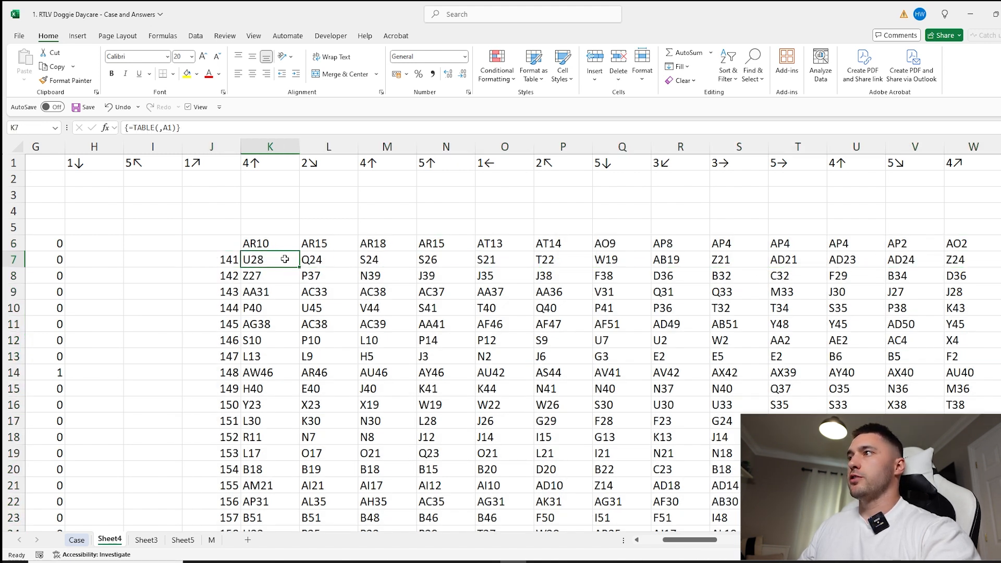
{"action": "left_click", "coordinate": [332, 259]}
{"action": "left_click", "coordinate": [432, 260]}
{"action": "left_click", "coordinate": [232, 275]}
{"action": "left_click", "coordinate": [267, 276]}
{"action": "left_click", "coordinate": [322, 275]}
{"action": "left_click", "coordinate": [387, 277]}
{"action": "left_click", "coordinate": [464, 279]}
{"action": "left_click", "coordinate": [264, 257]}
{"action": "left_click_drag", "start_coordinate": [264, 256], "coordinate": [265, 516]}
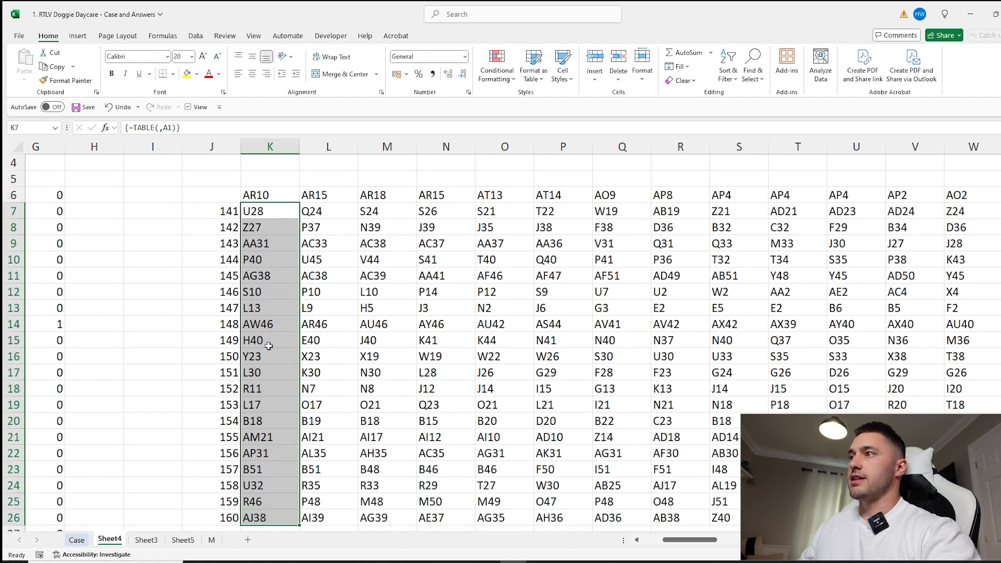
Enter =UNIQUE(K7:K26) in K27 below the table to list the distinct positions of the first turn
{"action": "scroll", "coordinate": [269, 346], "scroll_direction": "down", "scroll_amount": 3}
{"action": "scroll", "coordinate": [258, 358], "scroll_direction": "down", "scroll_amount": 2}
{"action": "left_click", "coordinate": [284, 344]}
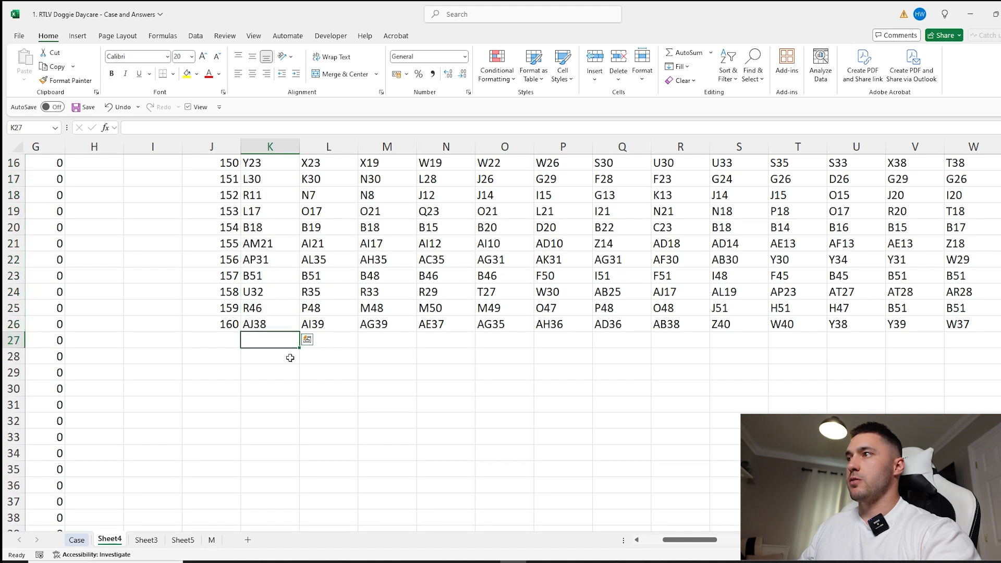
{"action": "type", "text": "="}
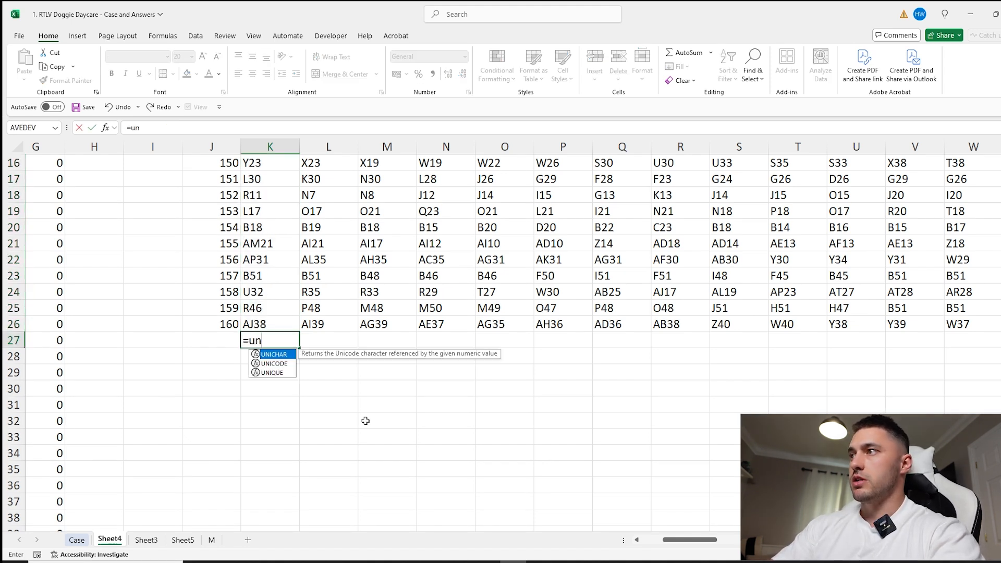
{"action": "type", "text": "un"}
{"action": "key", "text": "Down"}
{"action": "key", "text": "Down"}
{"action": "key", "text": "Tab"}
{"action": "key", "text": "Up"}
{"action": "key", "text": "ctrl+shift+Up"}
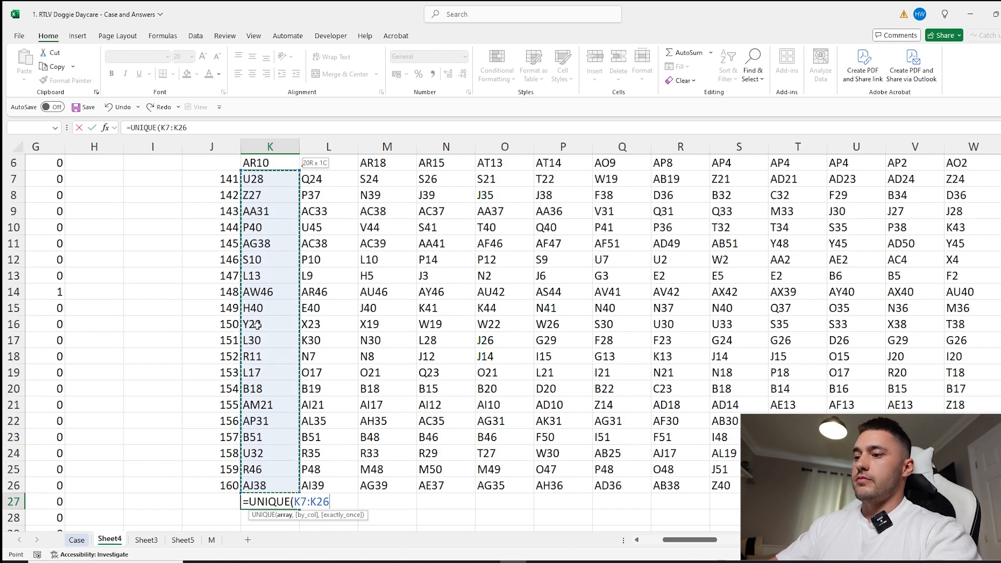
{"action": "key", "text": "ctrl+Return"}
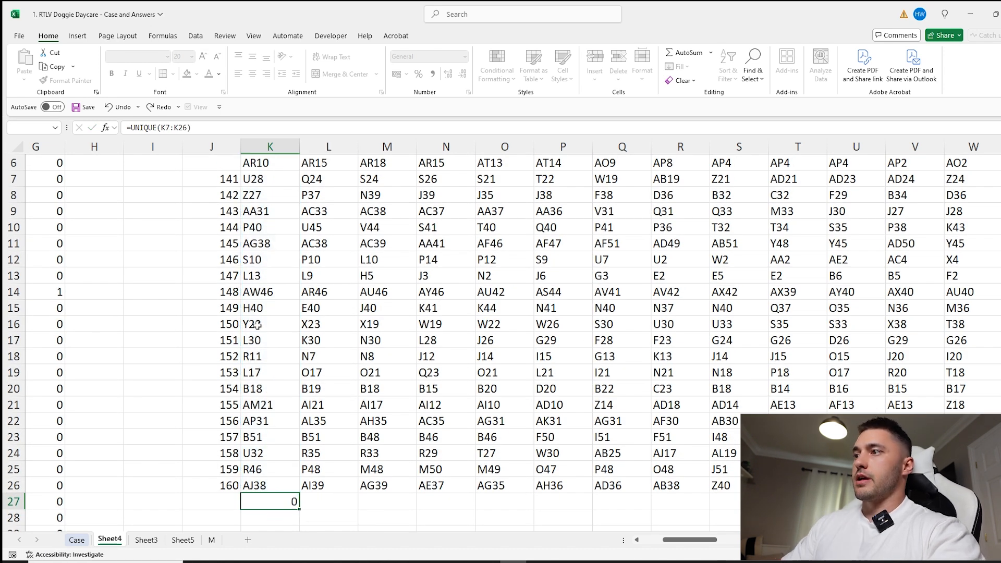
Wrap the K27 formula in ROWS so that it counts the unique positions: =ROWS(UNIQUE(K7:K26))
{"action": "scroll", "coordinate": [257, 325], "scroll_direction": "down", "scroll_amount": 4}
{"action": "left_click", "coordinate": [133, 128]}
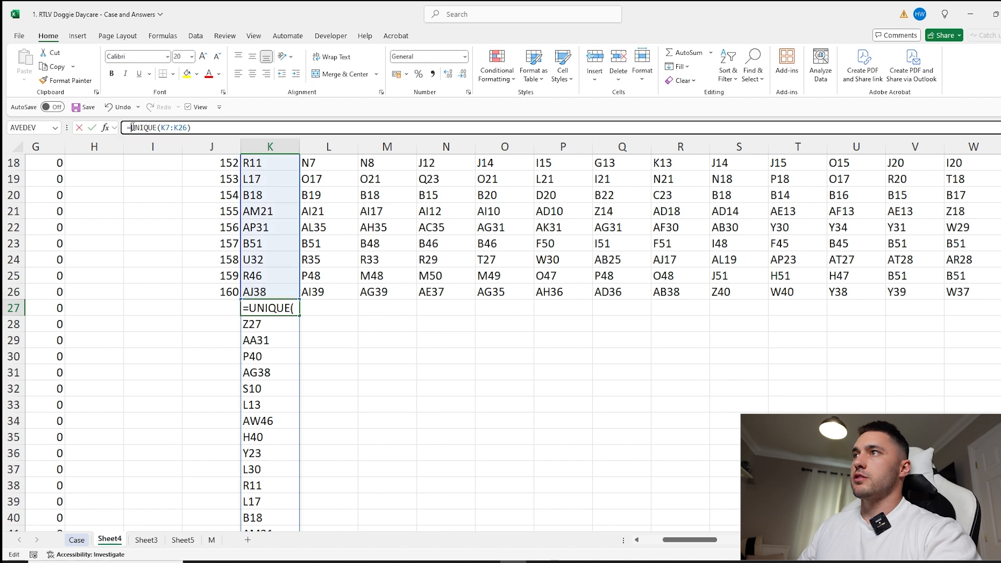
{"action": "type", "text": "ROWS("}
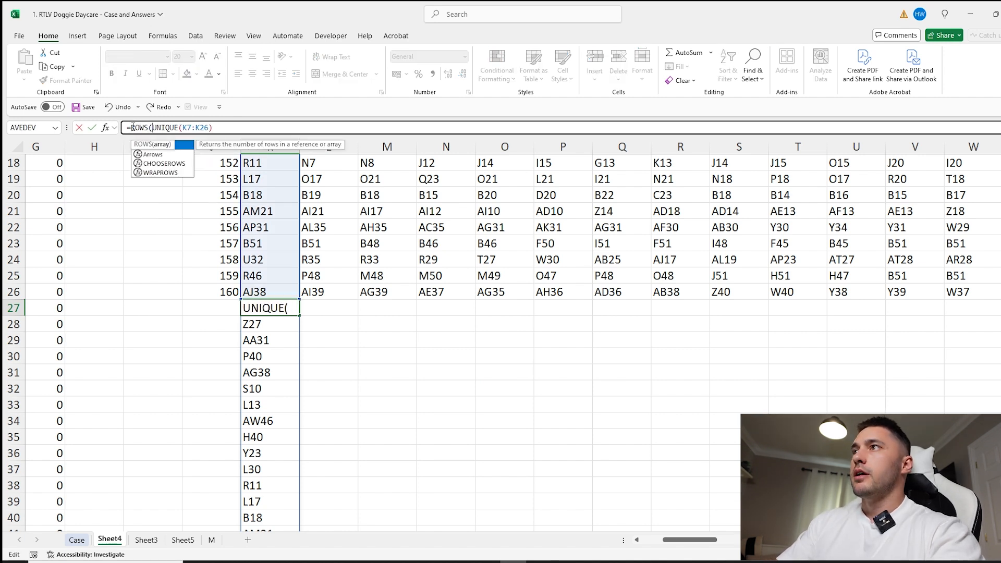
{"action": "key", "text": "Return"}
{"action": "key", "text": "Return"}
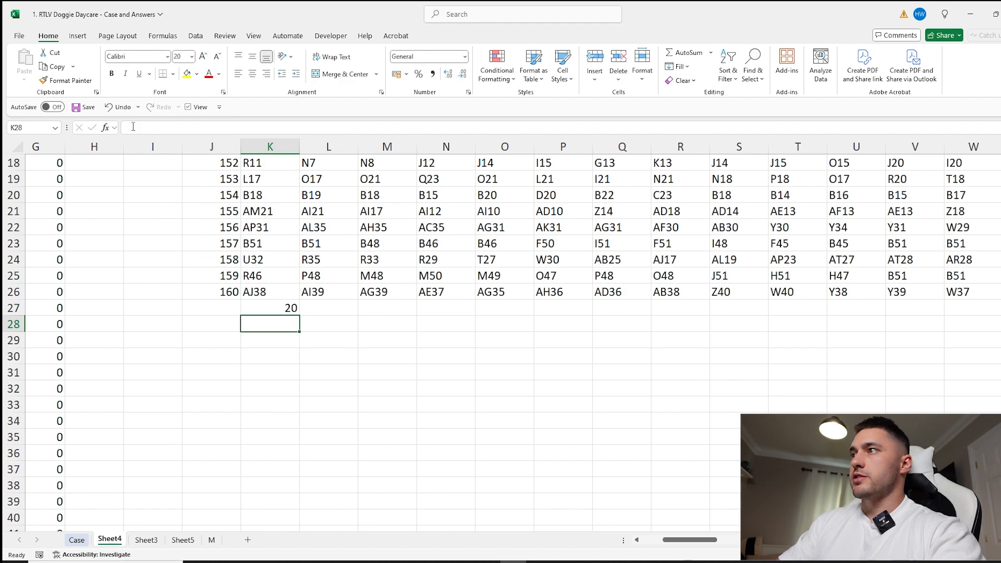
Change the K27 formula to subtract the unique count from 20: =20-ROWS(UNIQUE(K7:K26))
{"action": "left_click", "coordinate": [285, 307]}
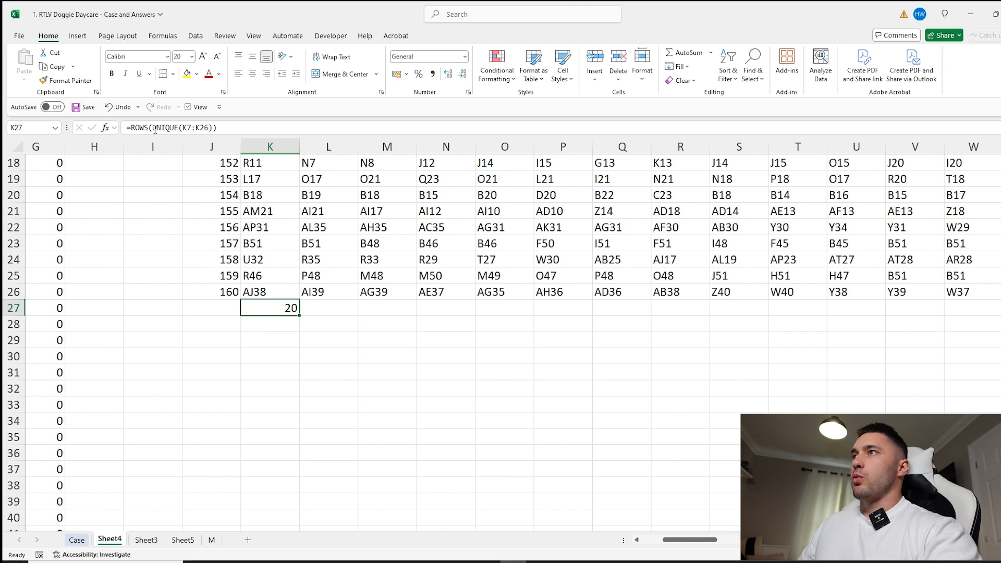
{"action": "left_click", "coordinate": [132, 128]}
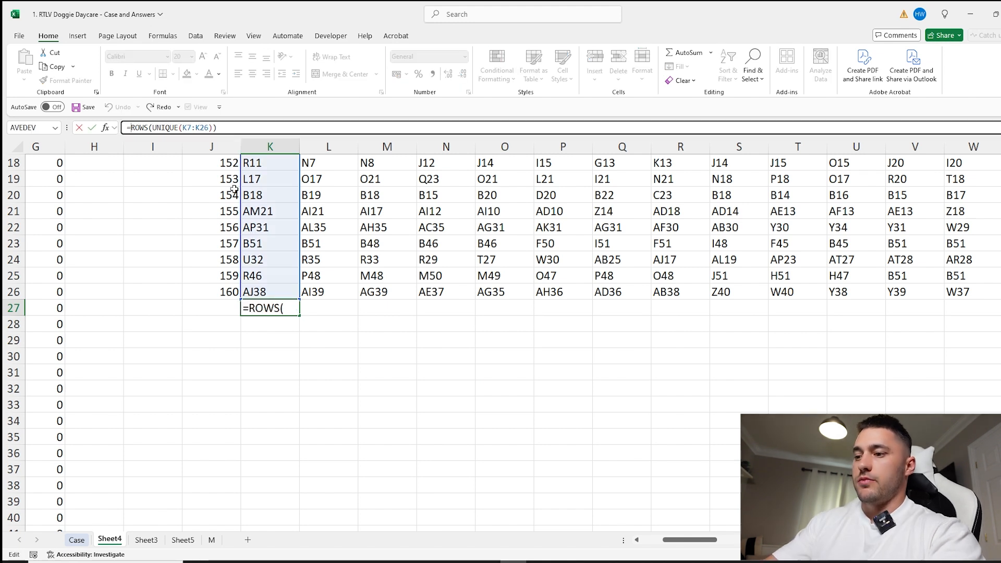
{"action": "type", "text": "20-"}
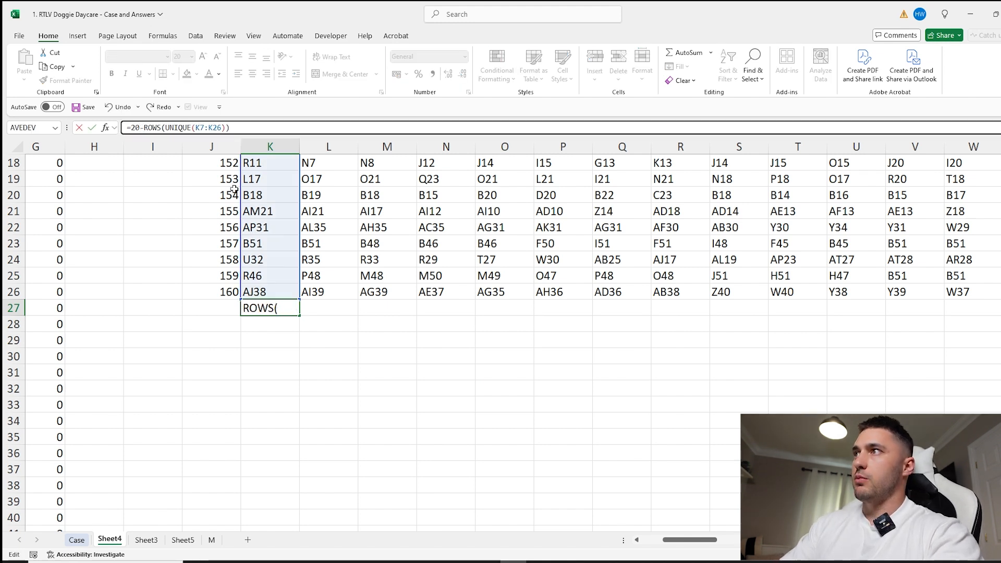
{"action": "key", "text": "Return"}
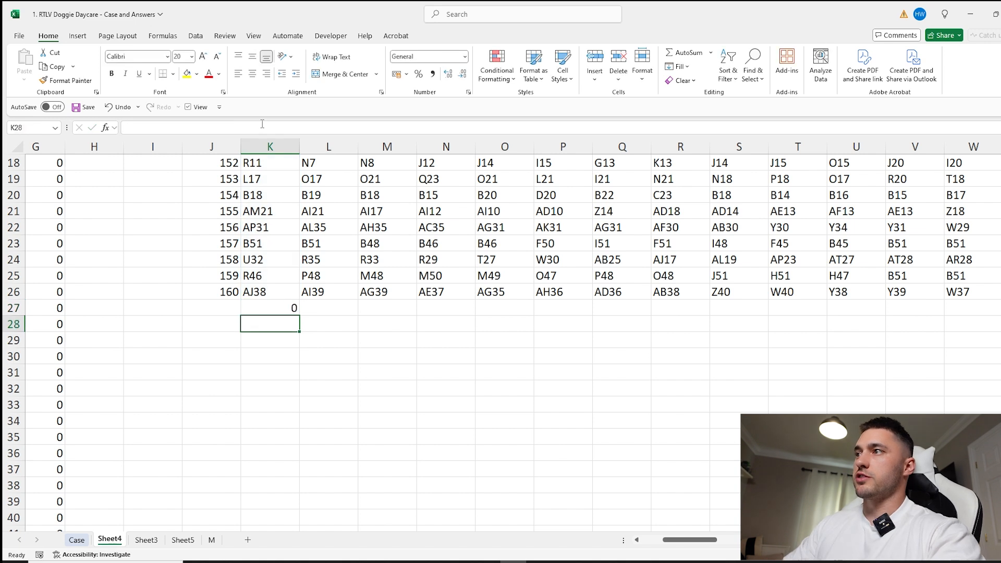
Fill the K27 formula across row 27 through DF27, below every turn of the data table
{"action": "left_click", "coordinate": [279, 291]}
{"action": "key", "text": "ctrl+shift+Right"}
{"action": "key", "text": "Down"}
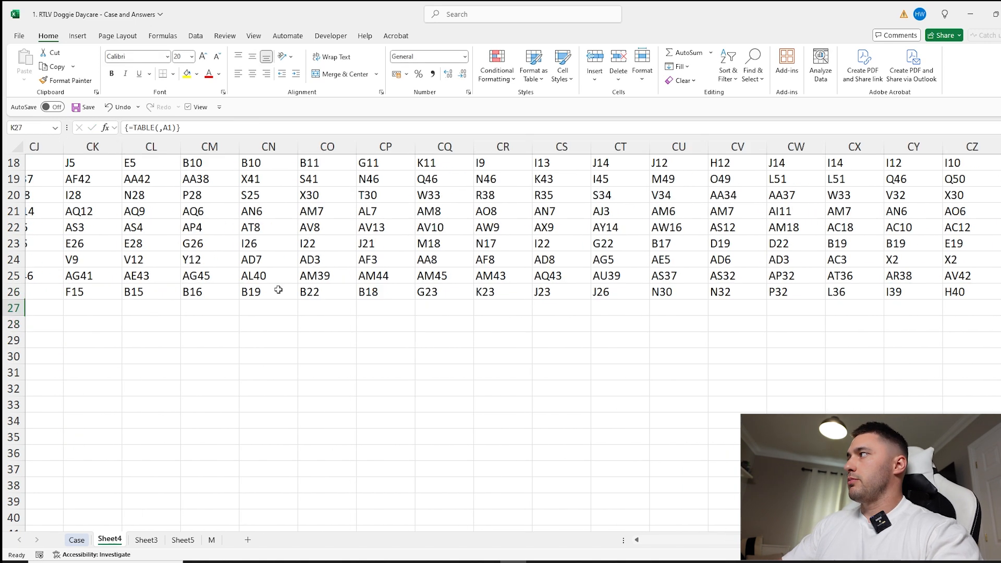
{"action": "key", "text": "Up"}
{"action": "key", "text": "ctrl+Right"}
{"action": "key", "text": "Down"}
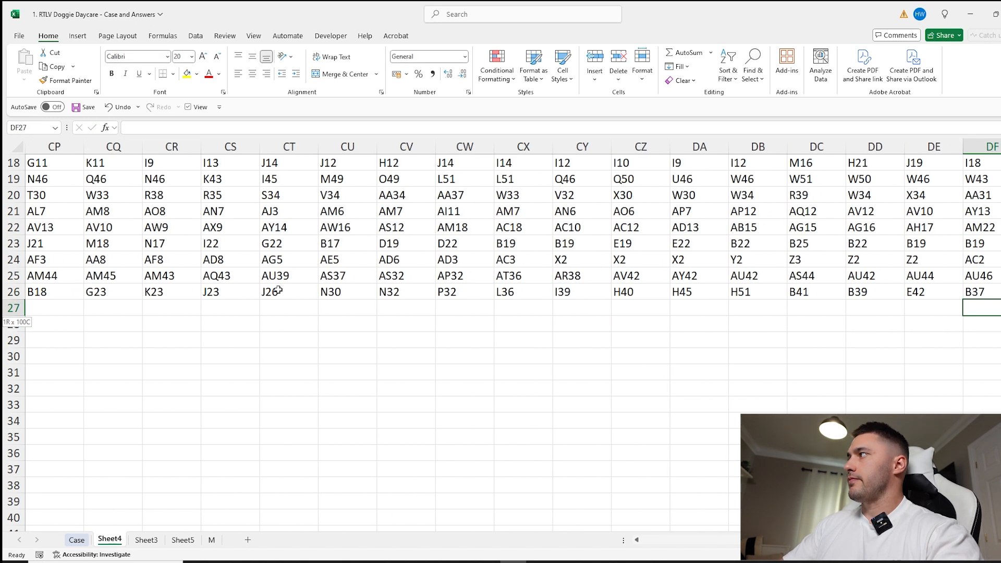
{"action": "key", "text": "ctrl+shift+Left"}
{"action": "key", "text": "ctrl+r"}
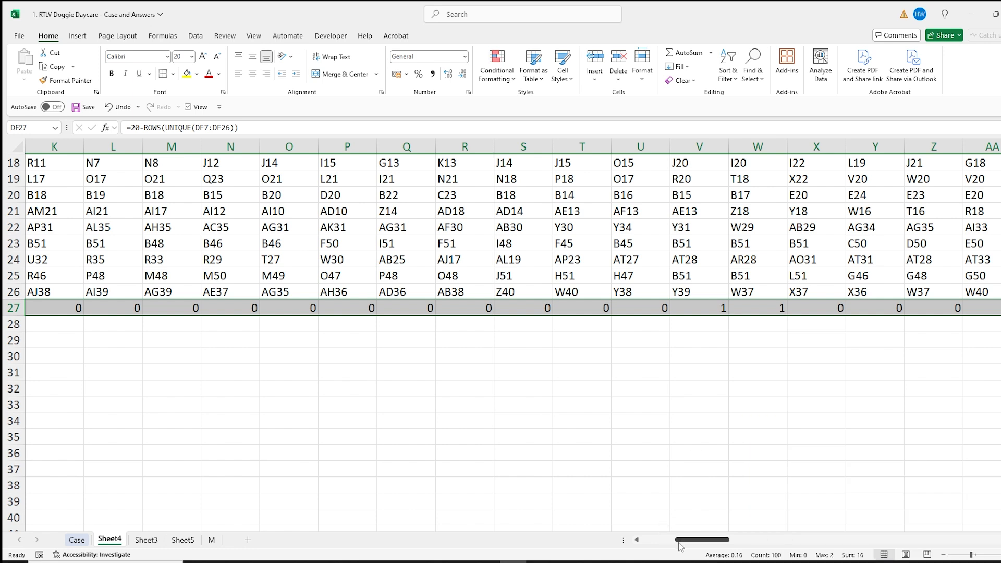
{"action": "scroll", "coordinate": [542, 415], "scroll_direction": "right", "scroll_amount": 3}
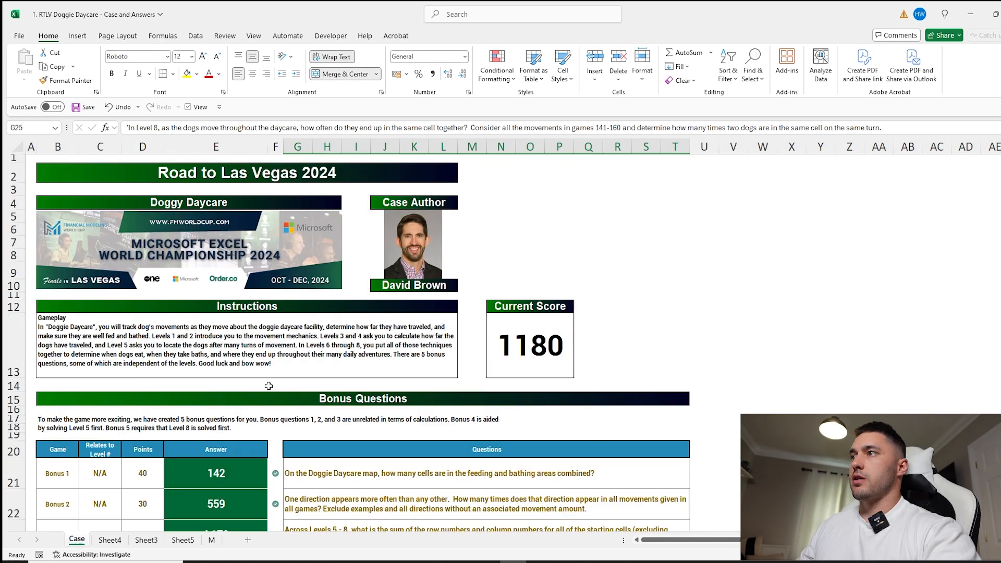
Enter 16 as the Bonus 5 answer on the Case sheet
{"action": "scroll", "coordinate": [228, 483], "scroll_direction": "down", "scroll_amount": 3}
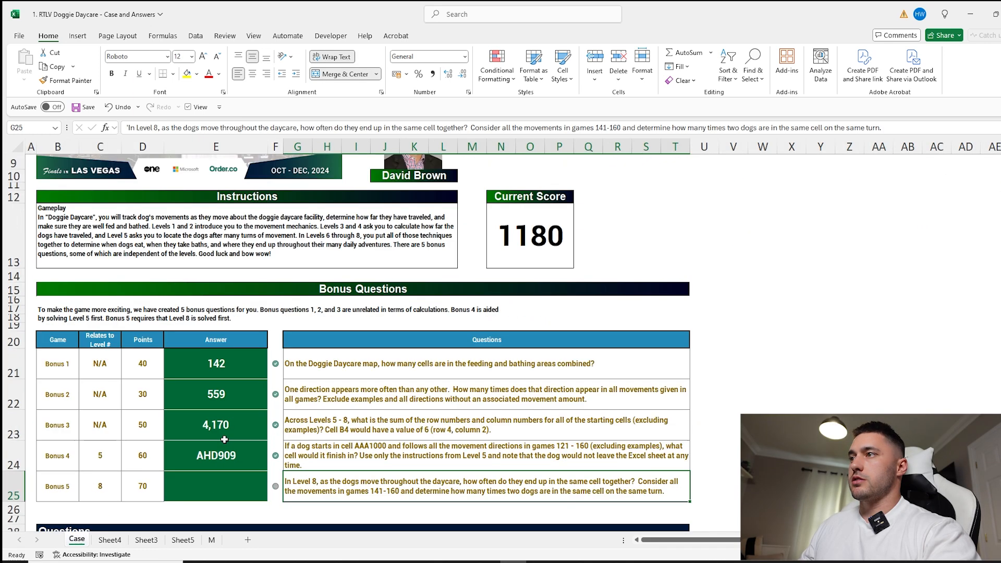
{"action": "type", "text": "16"}
{"action": "key", "text": "Return"}
{"action": "scroll", "coordinate": [292, 422], "scroll_direction": "down", "scroll_amount": 2}
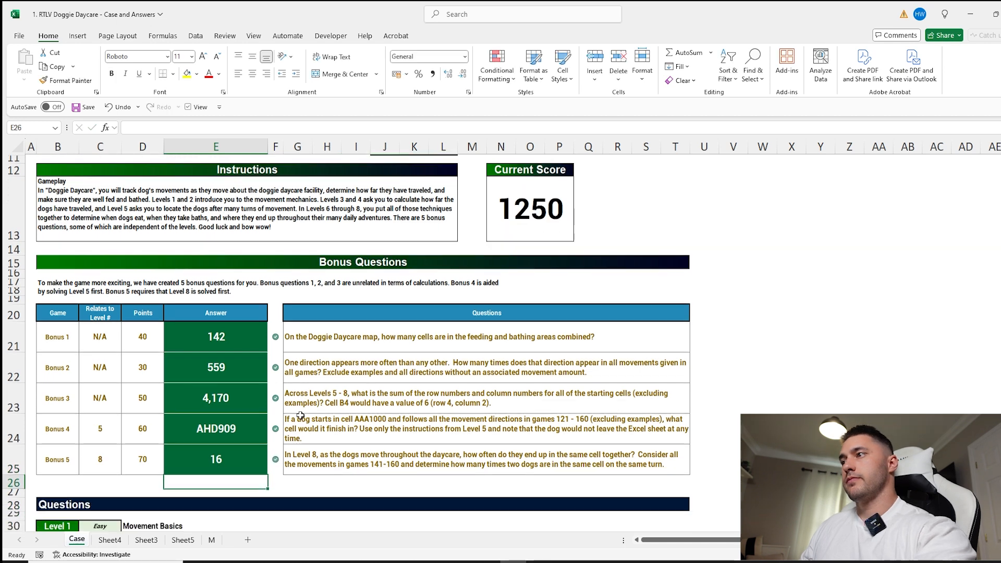
On Sheet4, highlight duplicate positions in V6:V26 with Light Red Fill with Dark Red Text and inspect the matching cells
{"action": "left_click", "coordinate": [111, 540]}
{"action": "scroll", "coordinate": [547, 351], "scroll_direction": "up", "scroll_amount": 1}
{"action": "scroll", "coordinate": [554, 365], "scroll_direction": "up", "scroll_amount": 2}
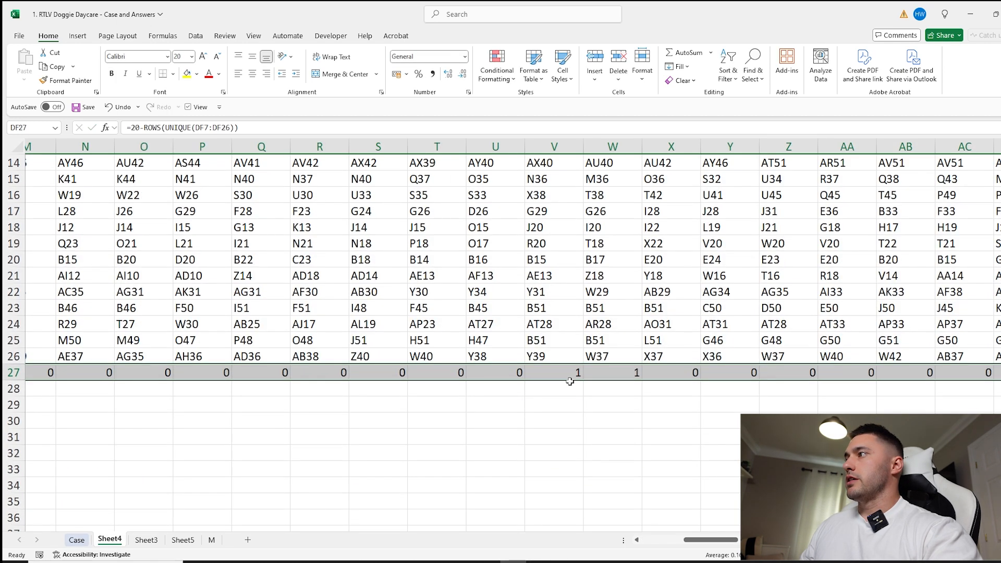
{"action": "left_click_drag", "start_coordinate": [555, 412], "coordinate": [552, 249]}
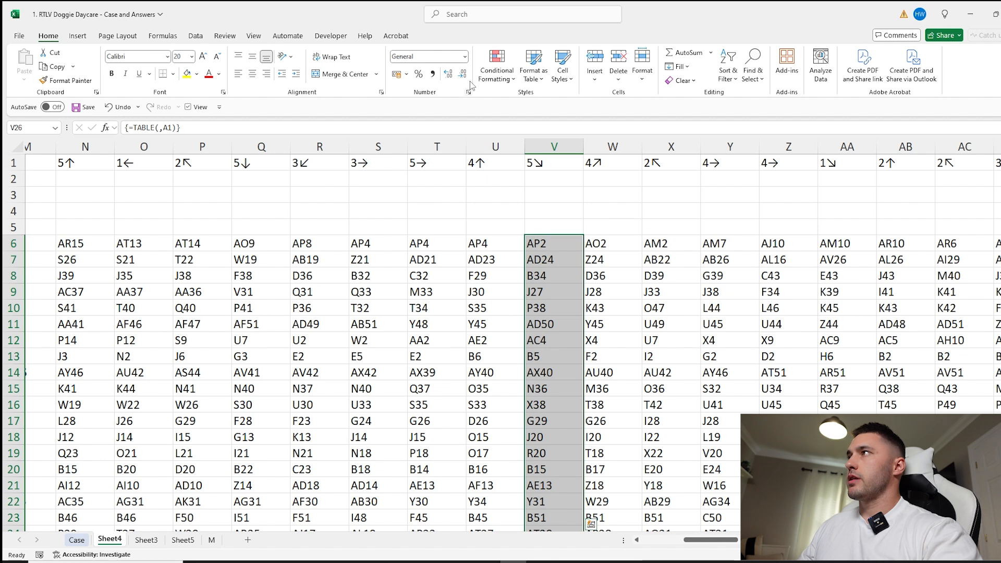
{"action": "left_click", "coordinate": [497, 71]}
{"action": "mouse_move", "coordinate": [534, 100]}
{"action": "left_click", "coordinate": [631, 235]}
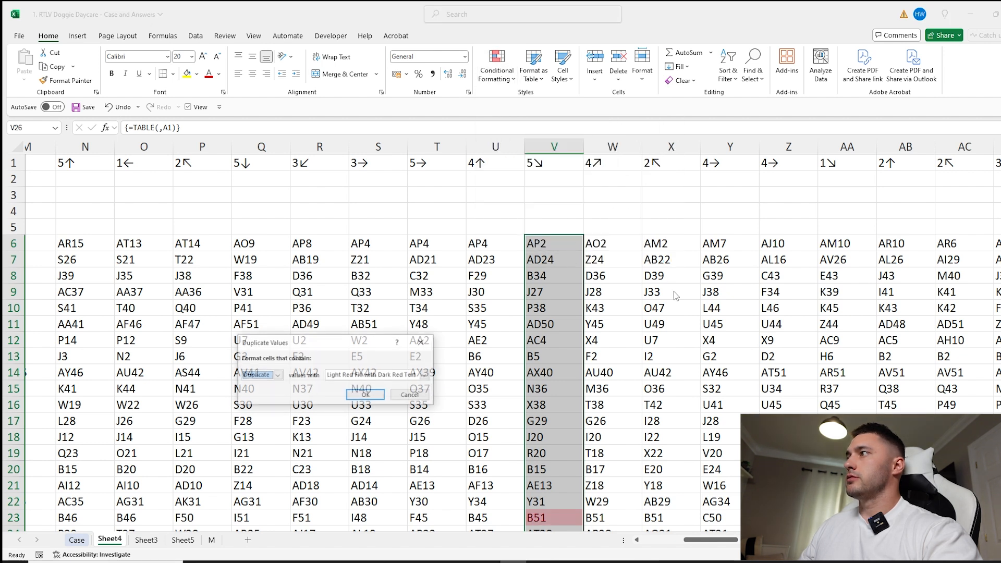
{"action": "left_click", "coordinate": [357, 395]}
{"action": "scroll", "coordinate": [590, 328], "scroll_direction": "down", "scroll_amount": 3}
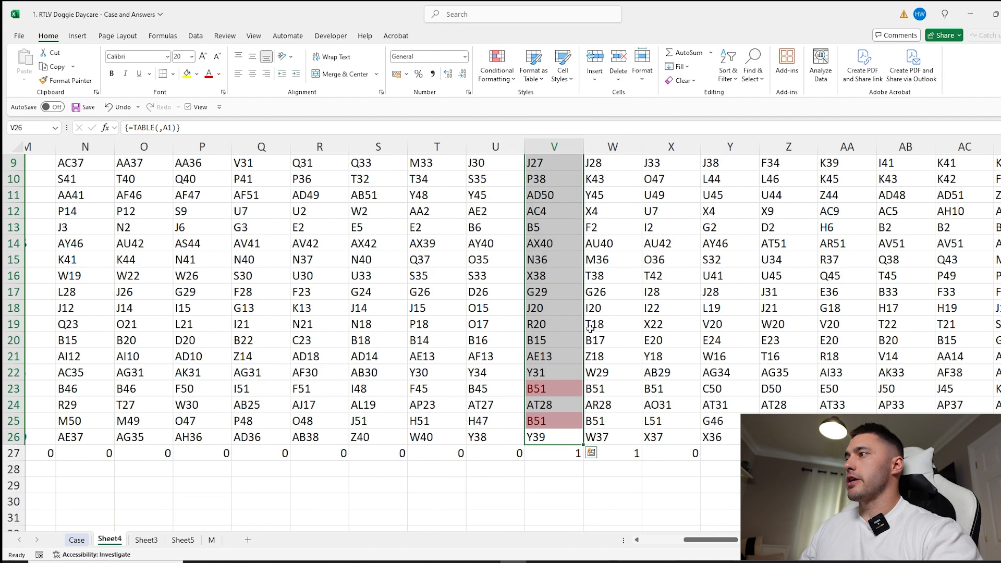
{"action": "left_click", "coordinate": [545, 388]}
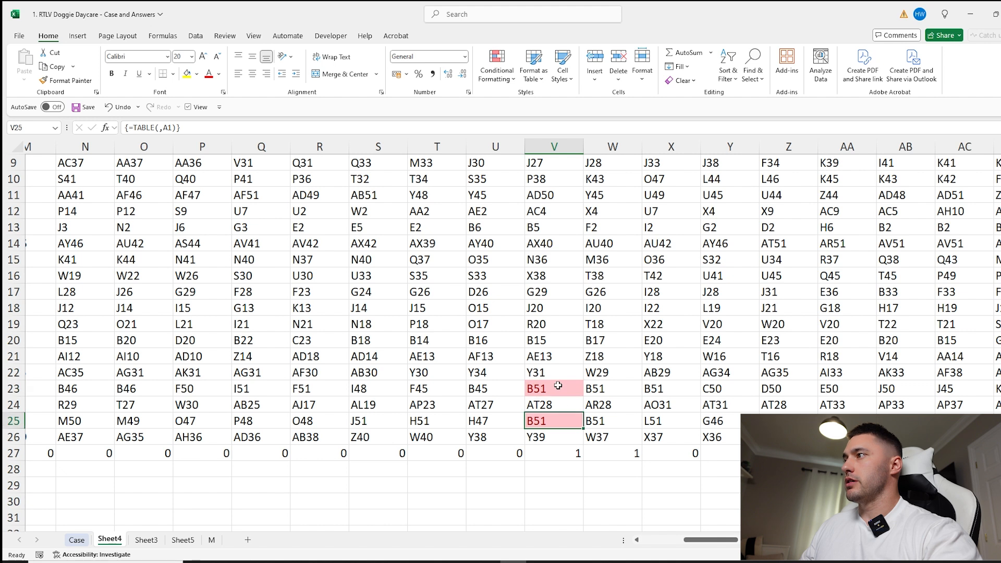